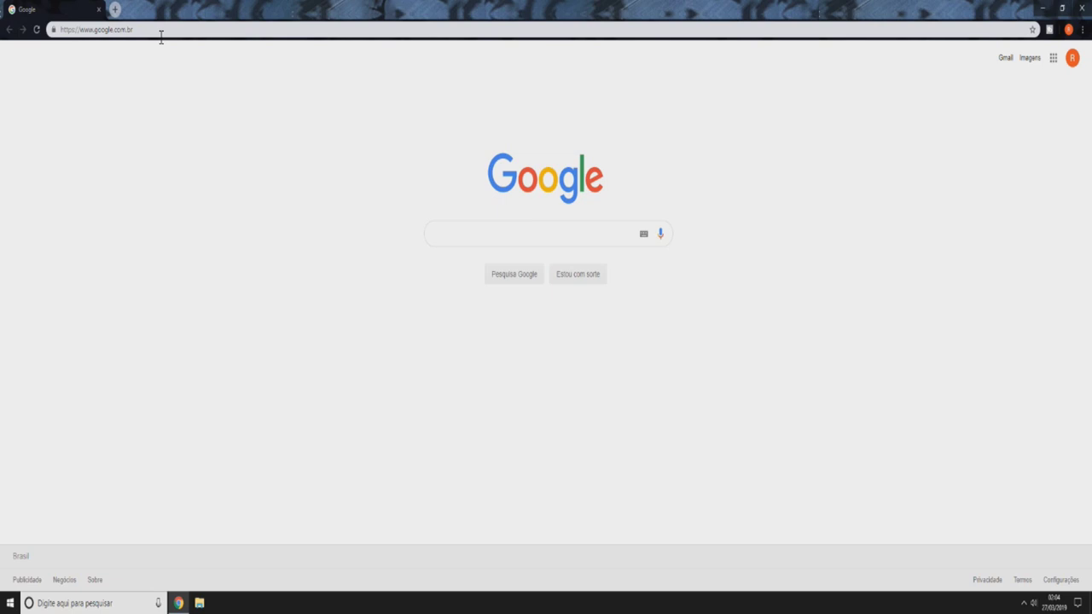
- Search Google for 'ark server manager' and scroll through the results
left_click(160, 32)
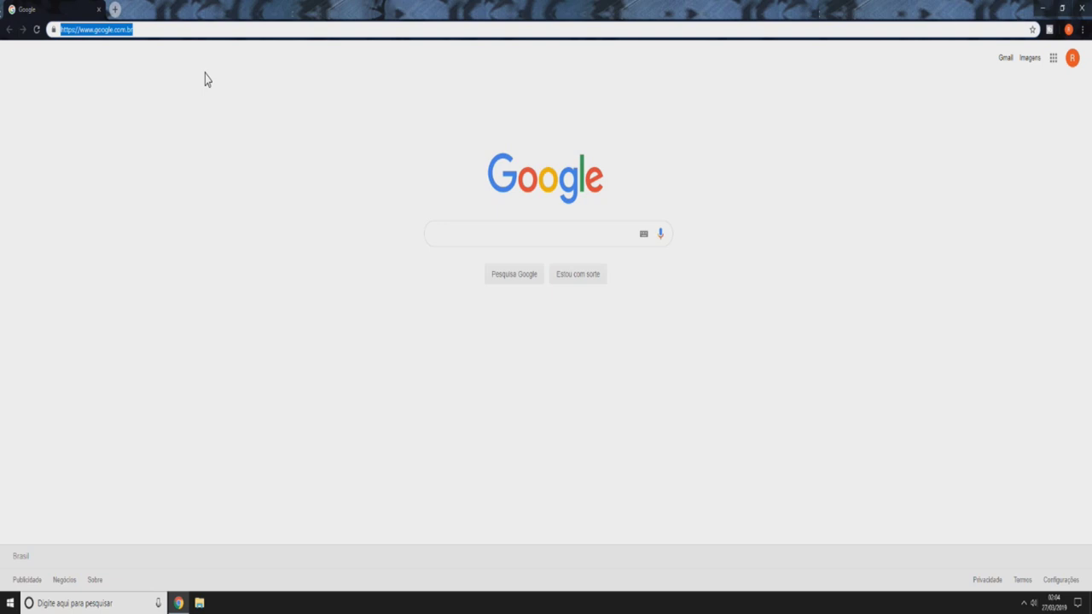
type("ark server manager")
key("Return")
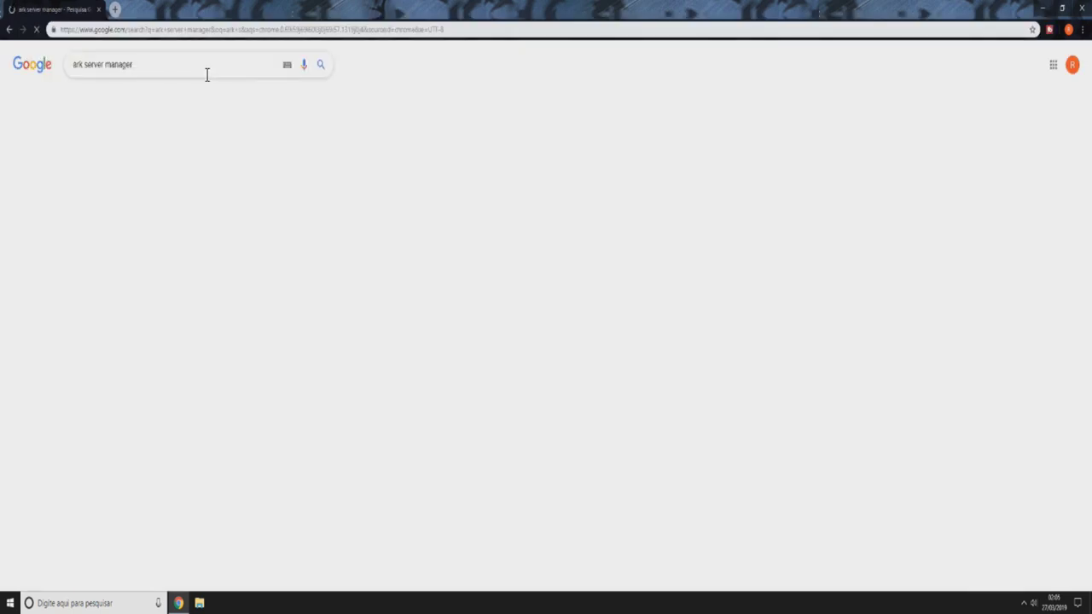
left_click(165, 68)
left_click(134, 66)
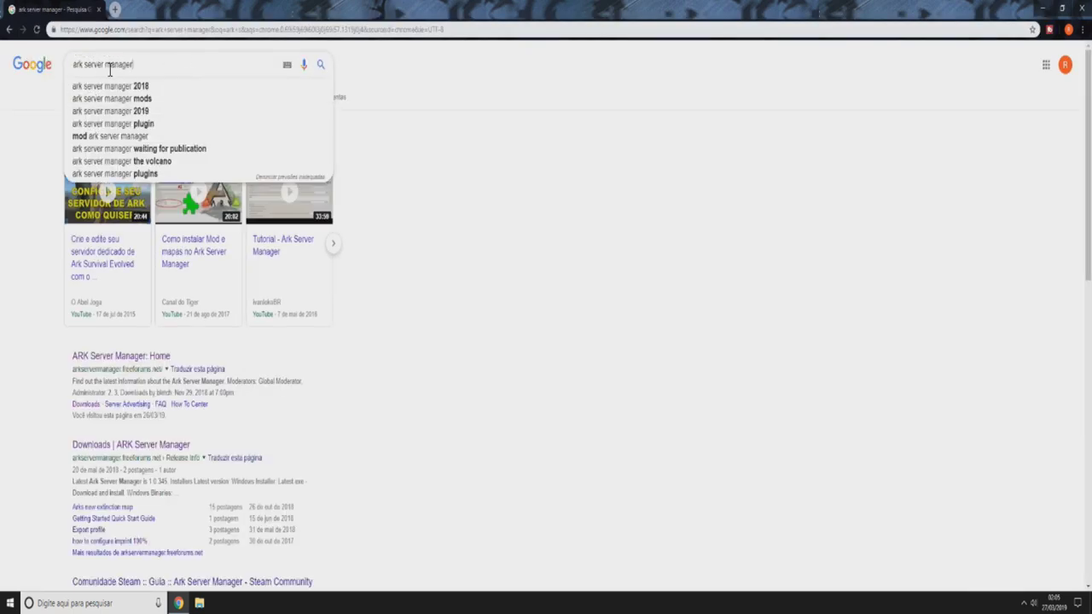
left_click(416, 181)
scroll(502, 250, "down", 1)
scroll(502, 250, "down", 1)
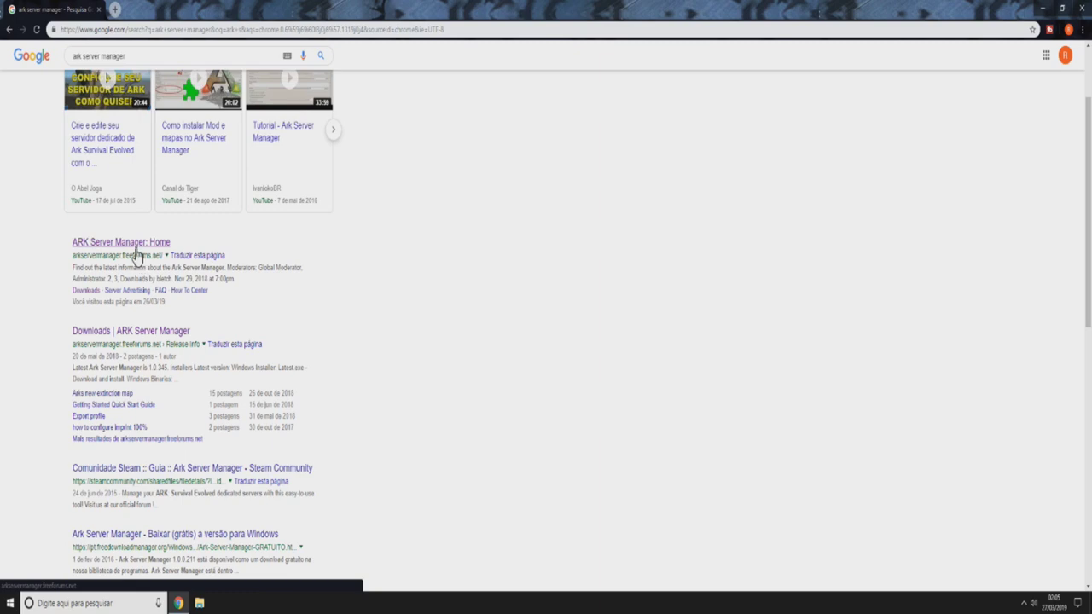
- Open the ARK Server Manager forum result, then its Development board and Downloads thread
left_click(136, 253)
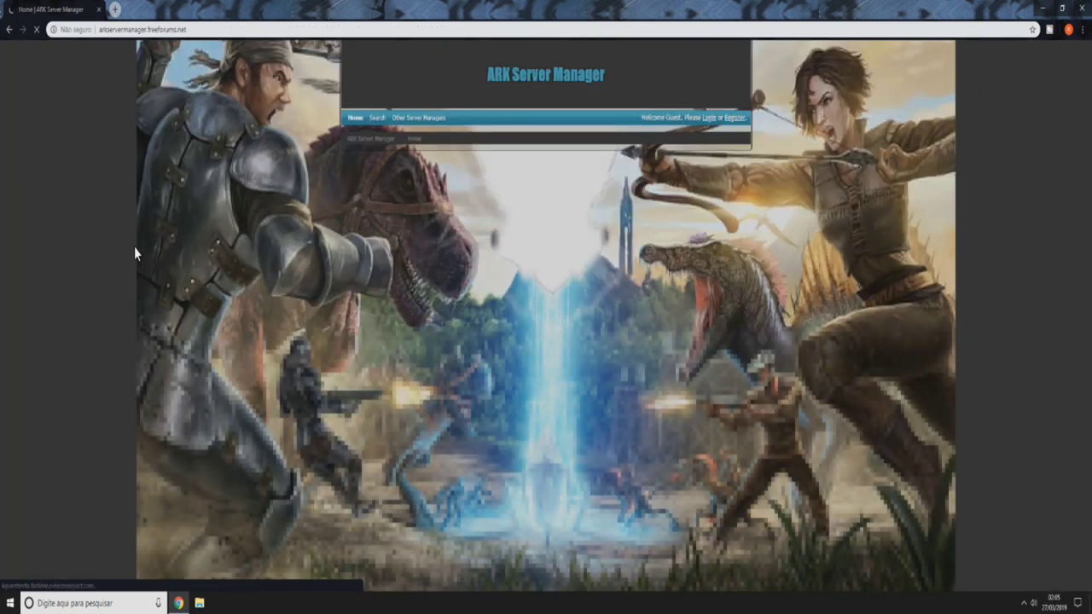
scroll(260, 231, "down", 3)
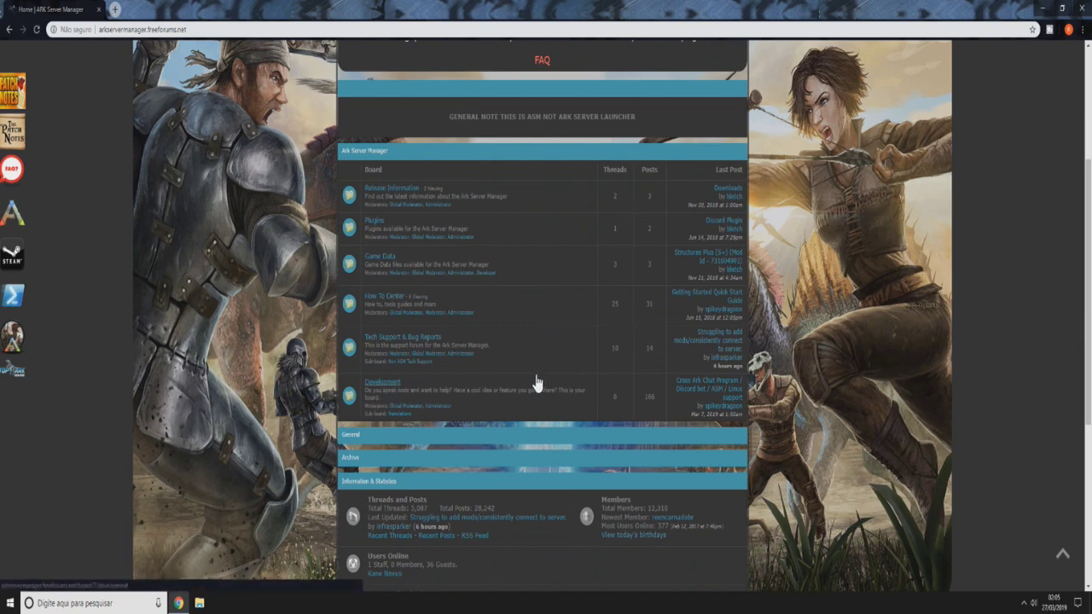
left_click(376, 391)
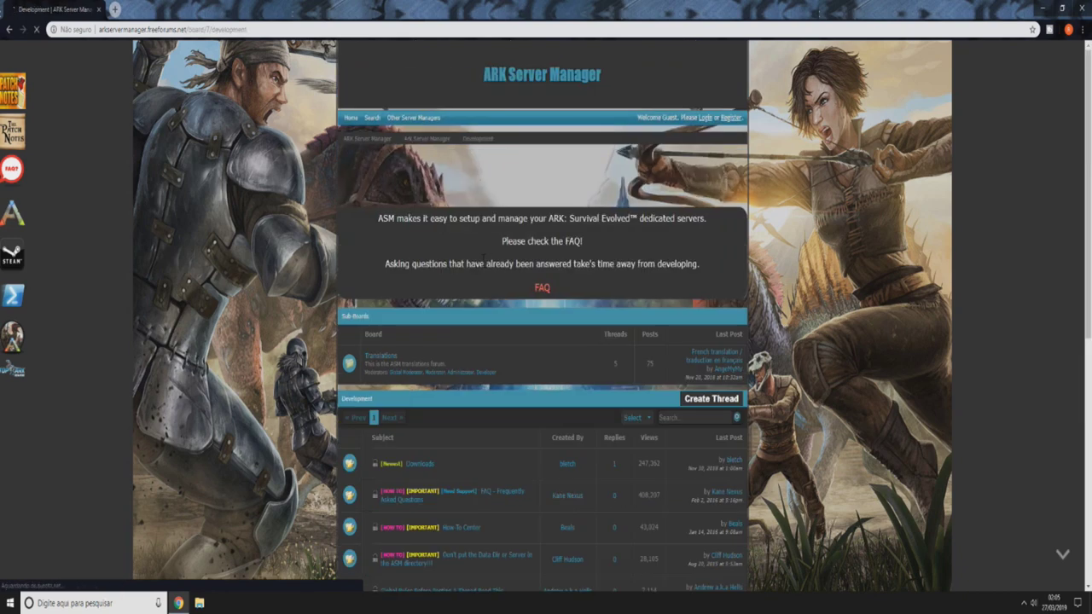
scroll(478, 273, "down", 3)
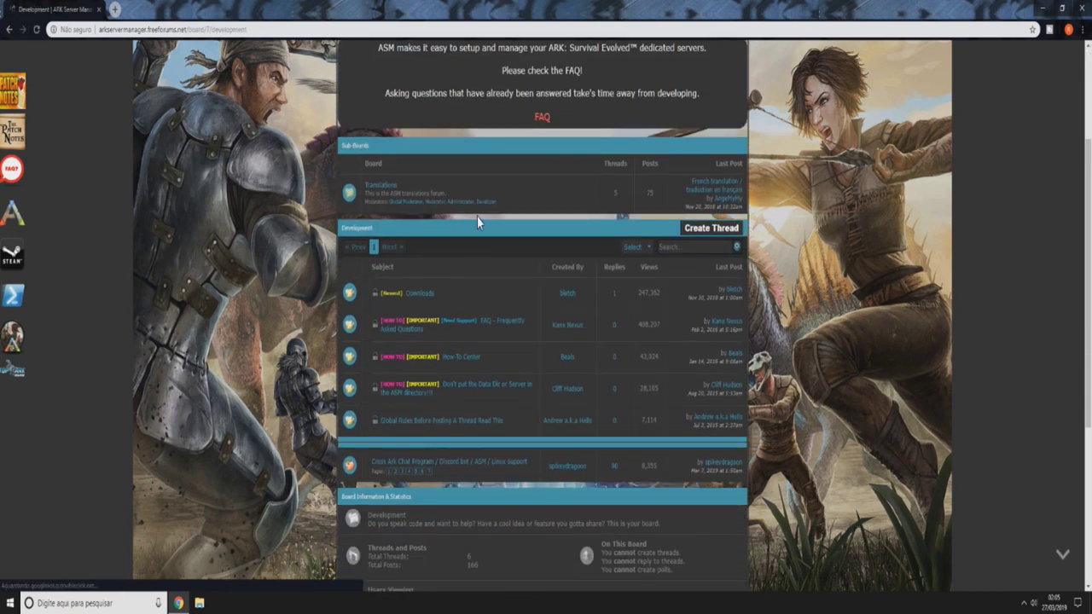
left_click(430, 294)
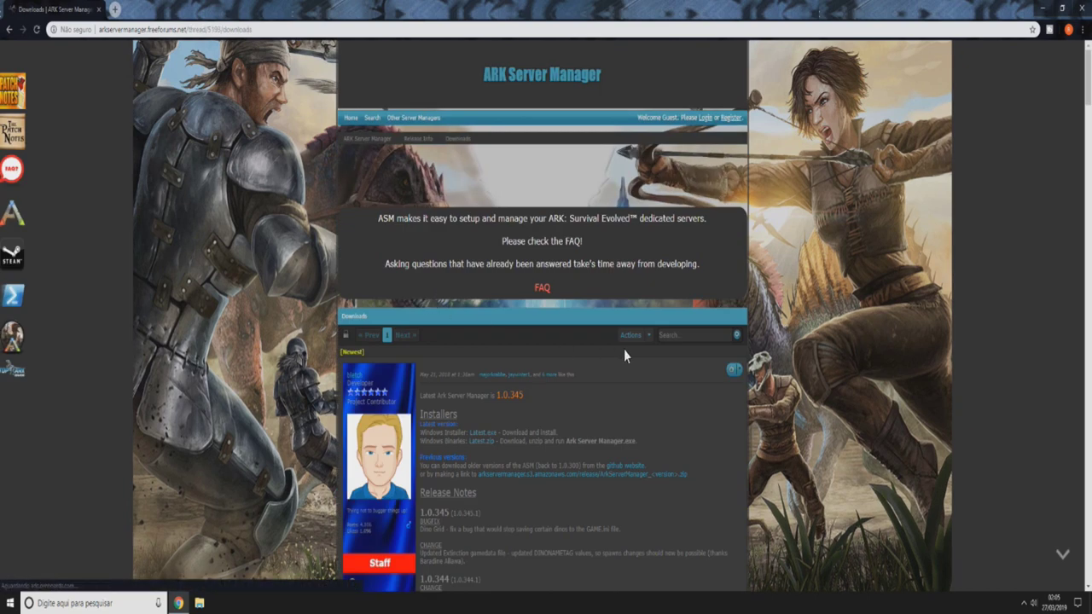
scroll(627, 341, "down", 2)
left_click_drag(418, 300, 470, 301)
left_click(474, 301)
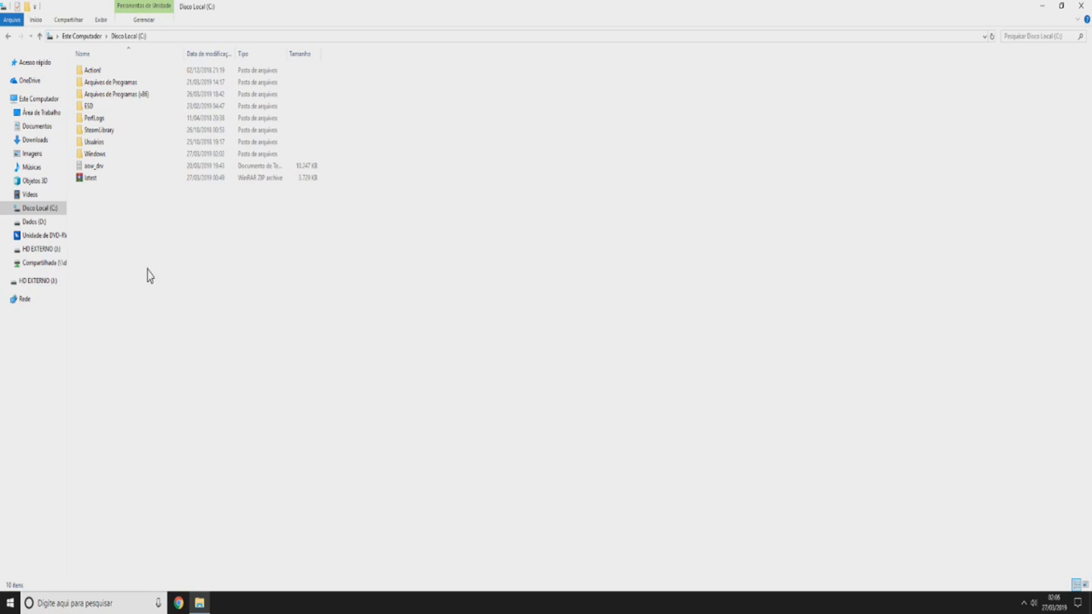
- Extract latest.zip on drive C into a 'latest' folder
left_click(94, 182)
right_click(94, 181)
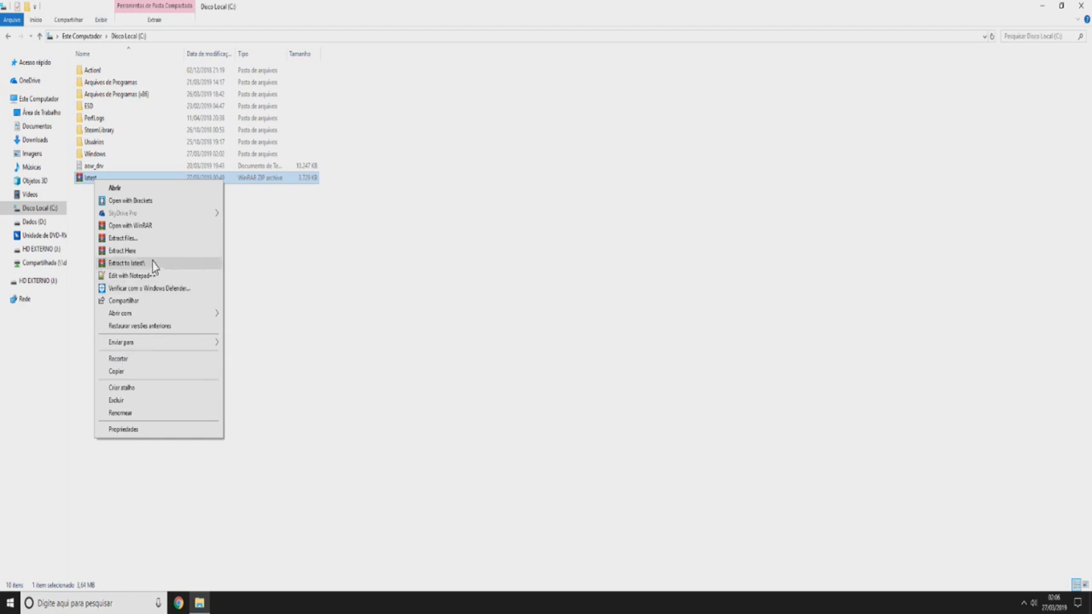
left_click(138, 264)
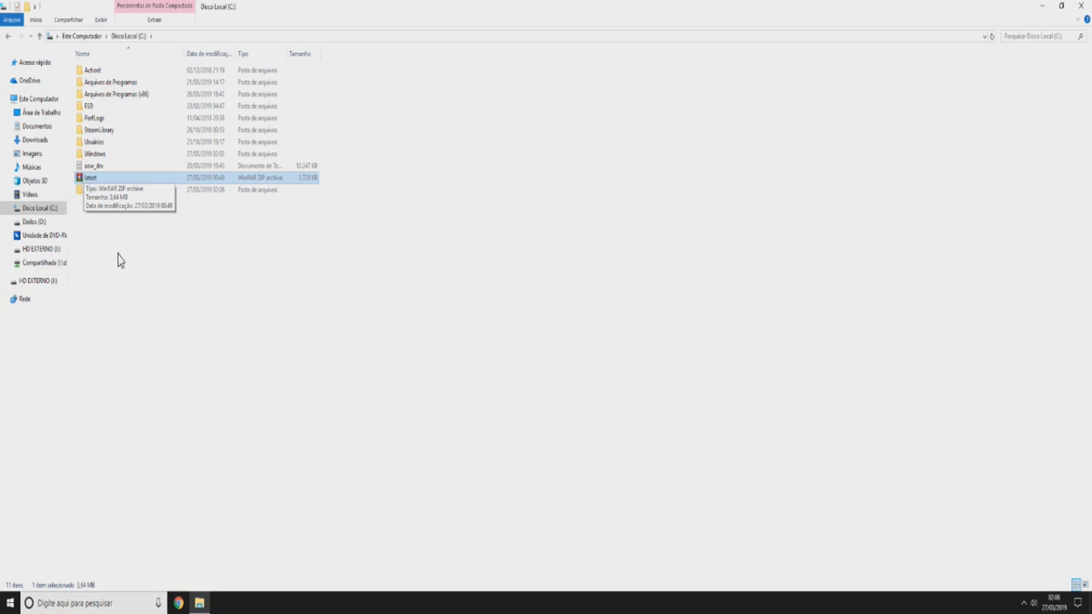
left_click(109, 290)
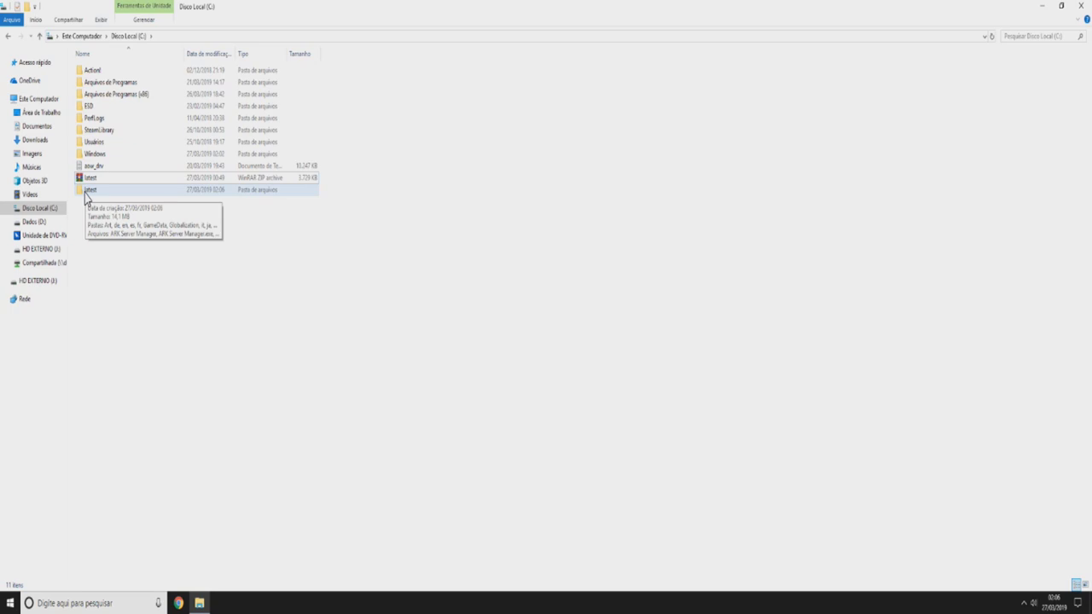
- Rename the extracted folder to 'MEU SERVIDOR' and open it
left_click(84, 194)
key("F2")
type("MEU SERVIDOR")
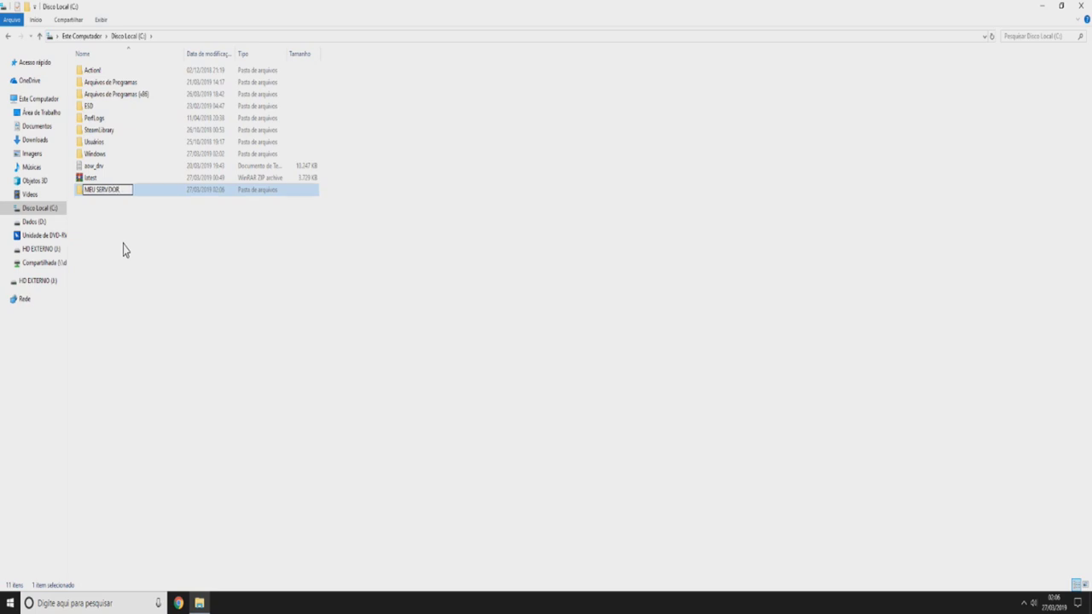
left_click(116, 239)
double_click(96, 189)
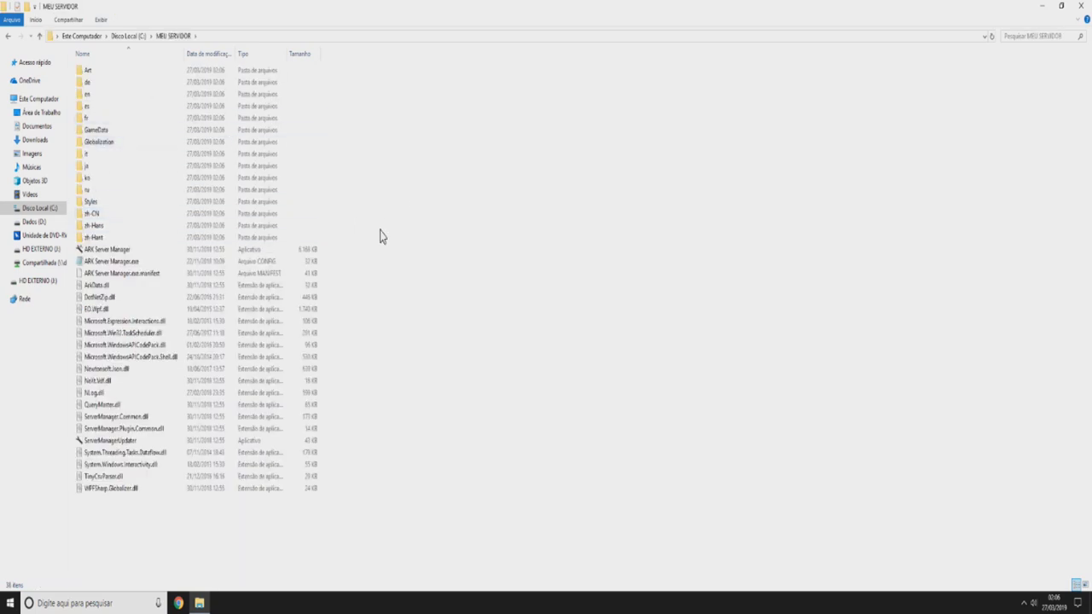
- Launch ARK Server Manager as administrator and acknowledge the missing data directory notice
left_click(110, 249)
double_click(317, 245)
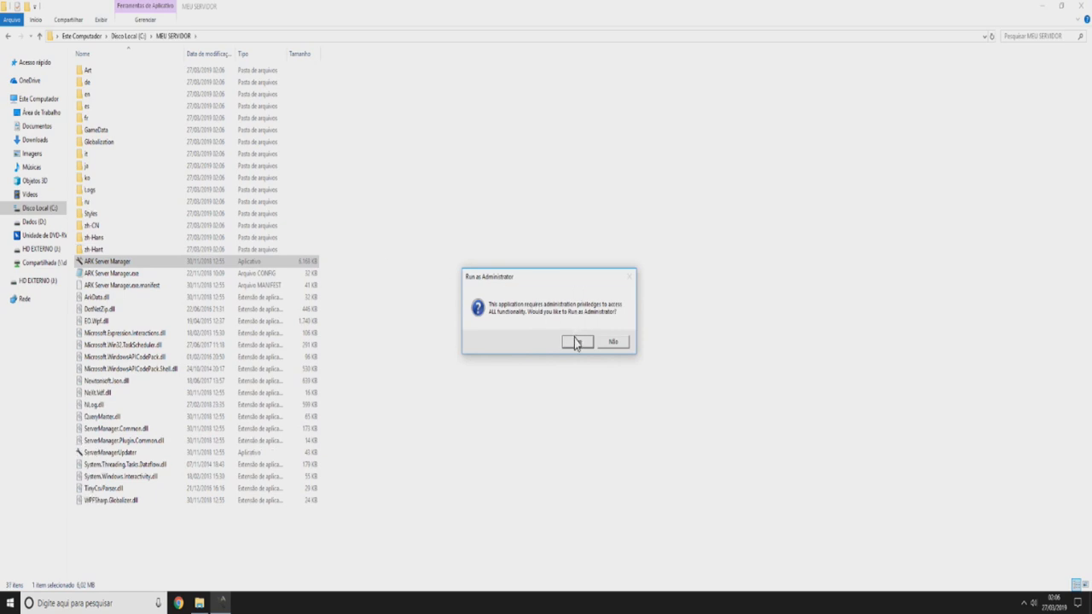
left_click(569, 343)
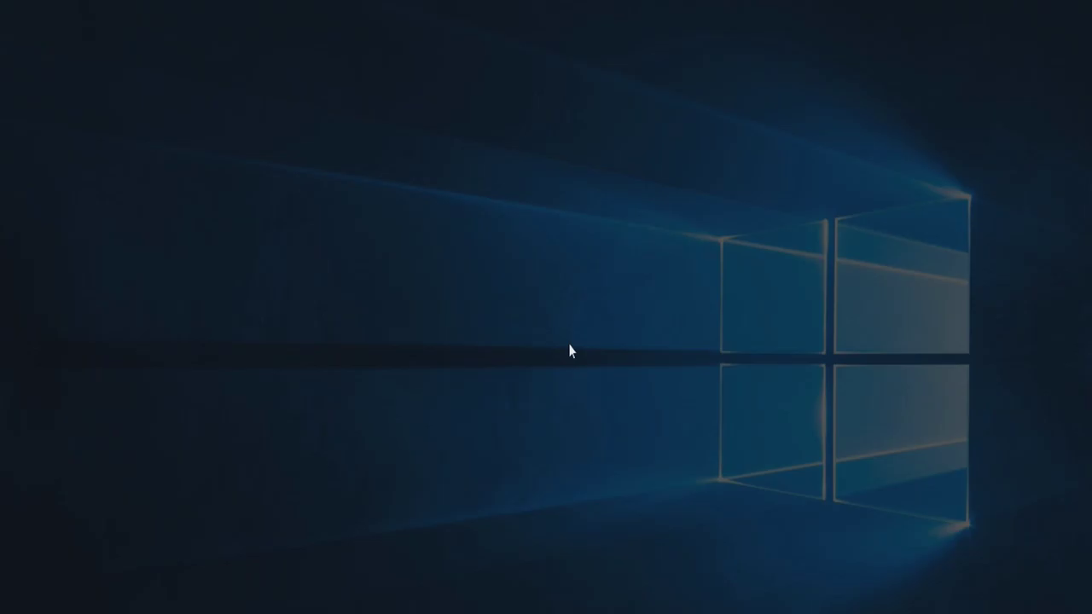
left_click(503, 382)
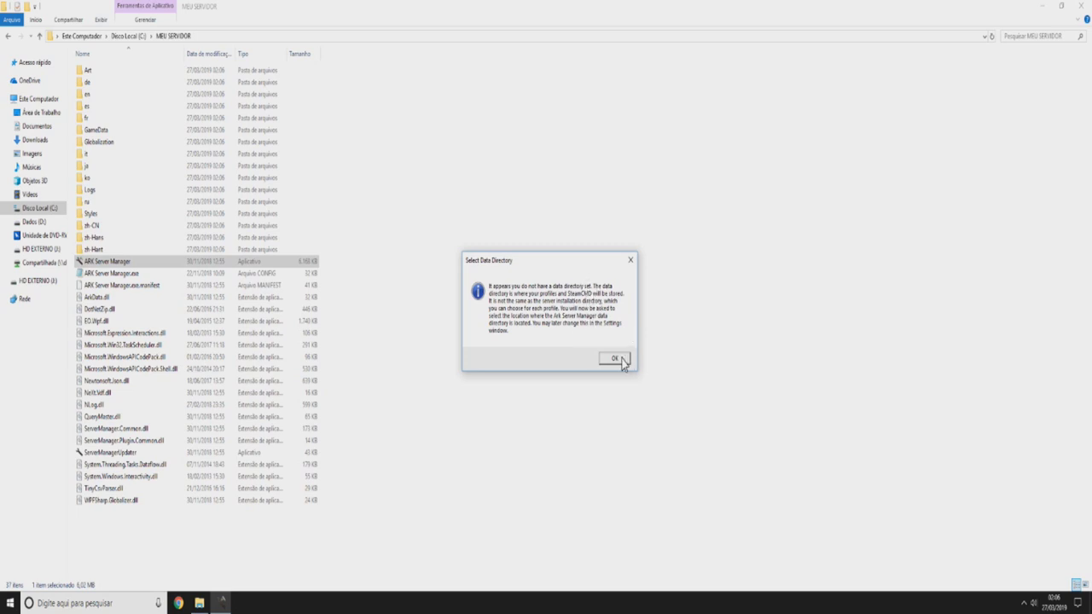
left_click(614, 359)
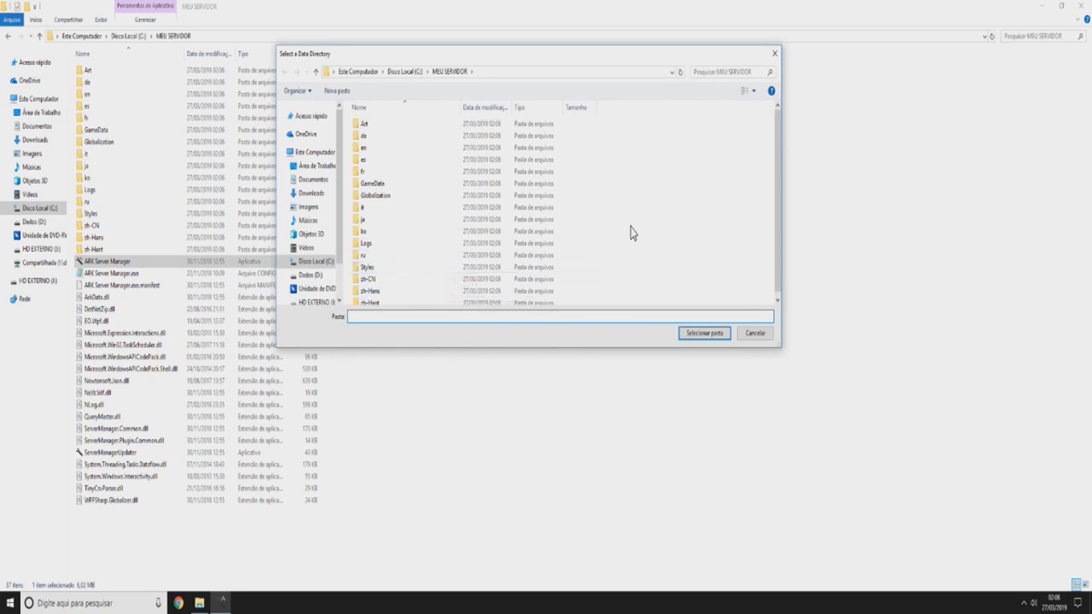
- Create a STEAMCMD folder inside MEU SERVIDOR and select it as the data directory
right_click(633, 179)
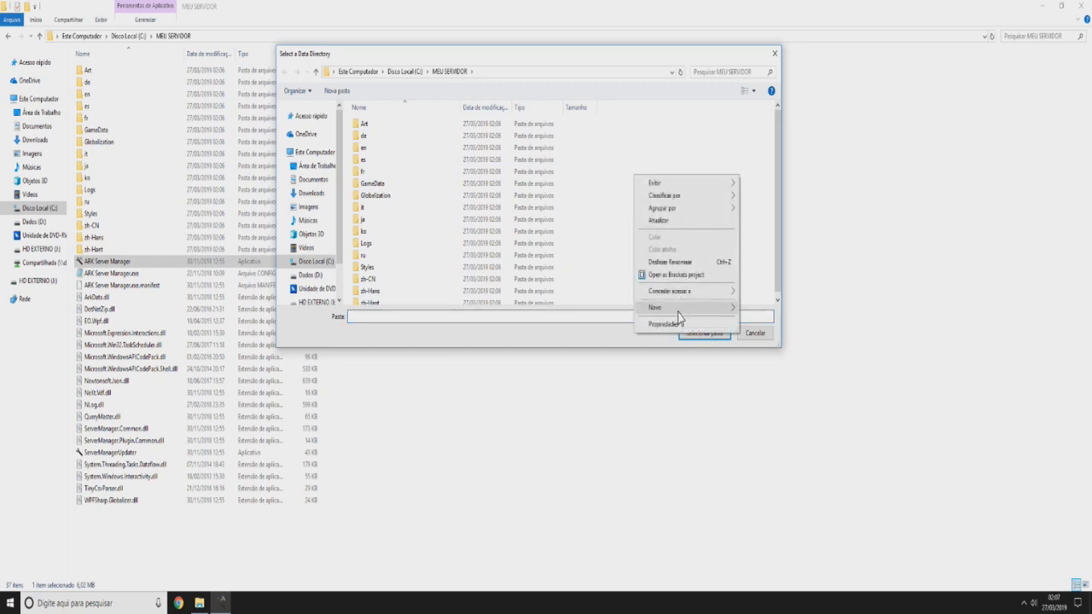
mouse_move(680, 309)
left_click(804, 308)
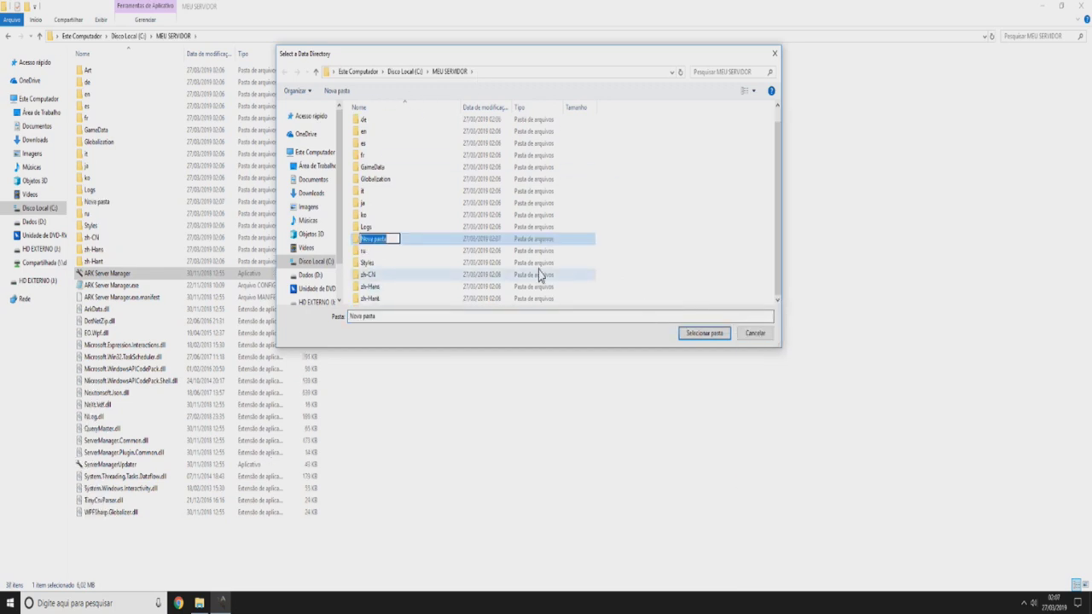
type("STEAMCMD")
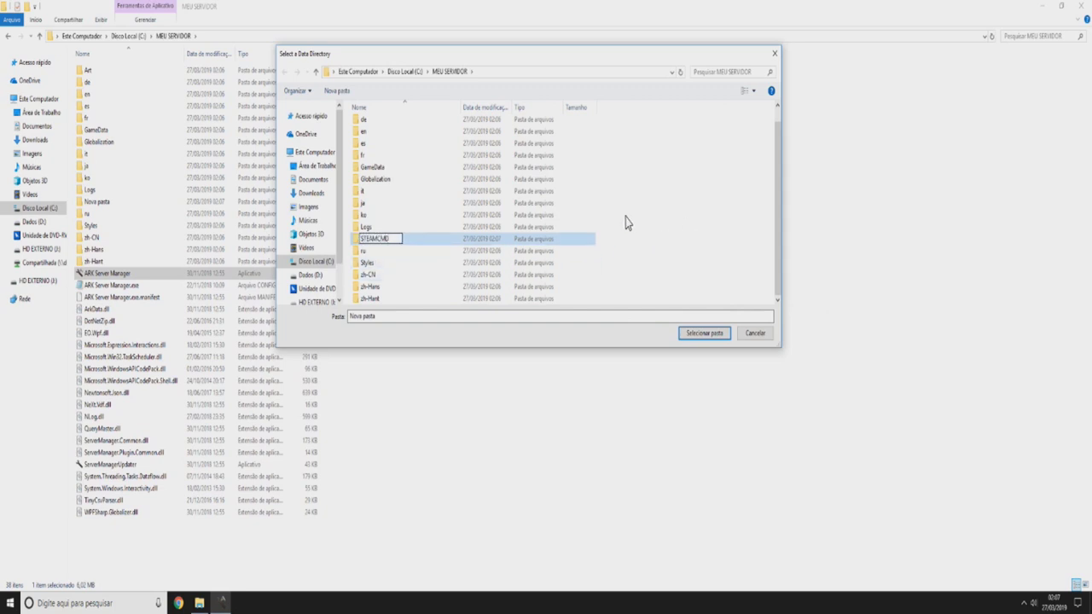
key("Return")
double_click(407, 255)
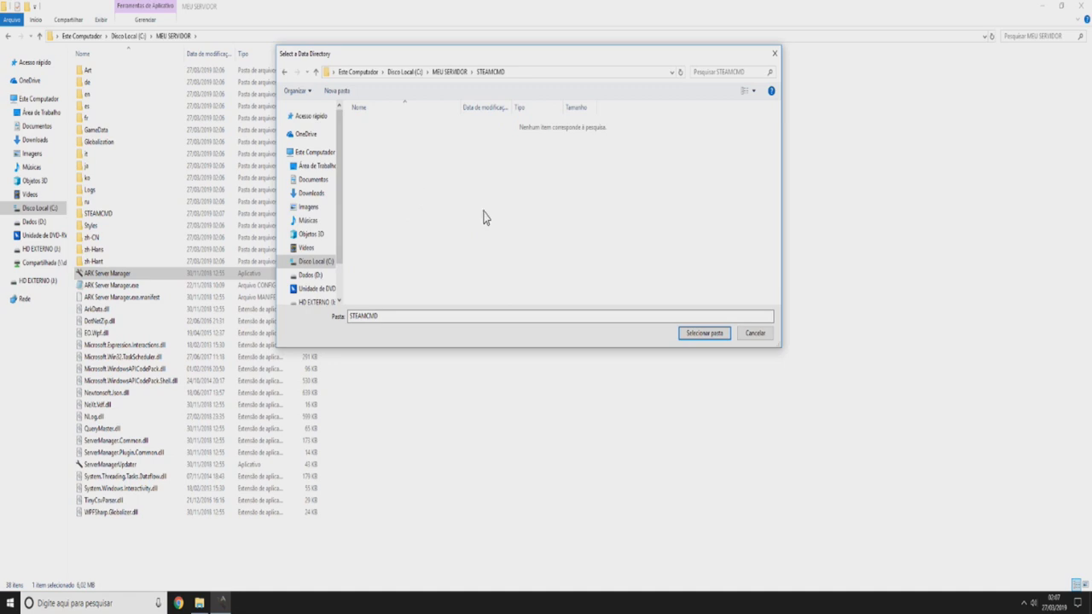
left_click(692, 339)
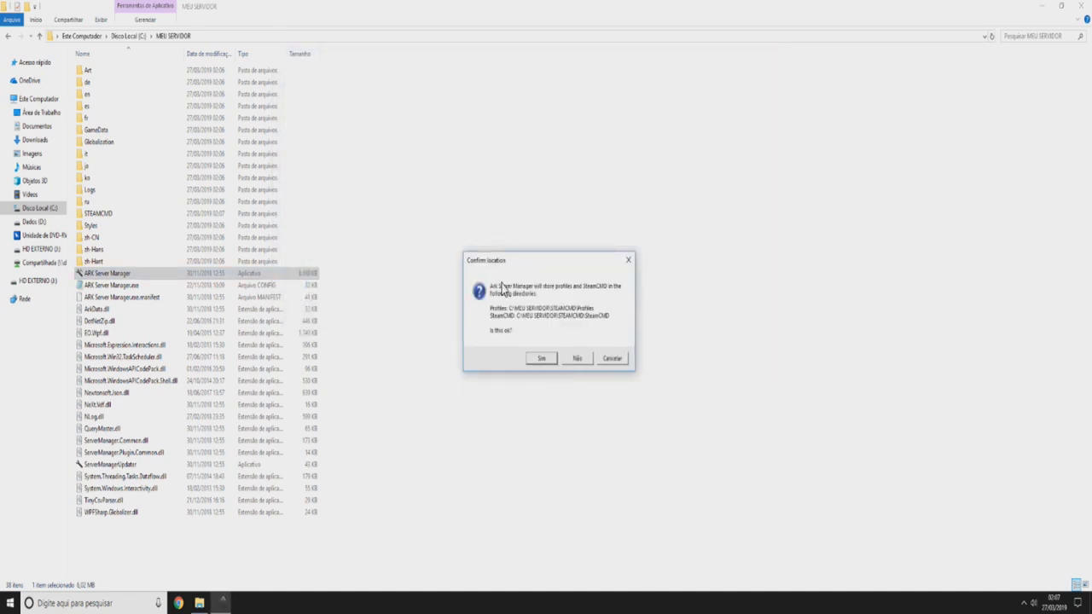
- Accept the proposed profile and SteamCMD locations, then allow SteamCMD through Windows Firewall
left_click(536, 359)
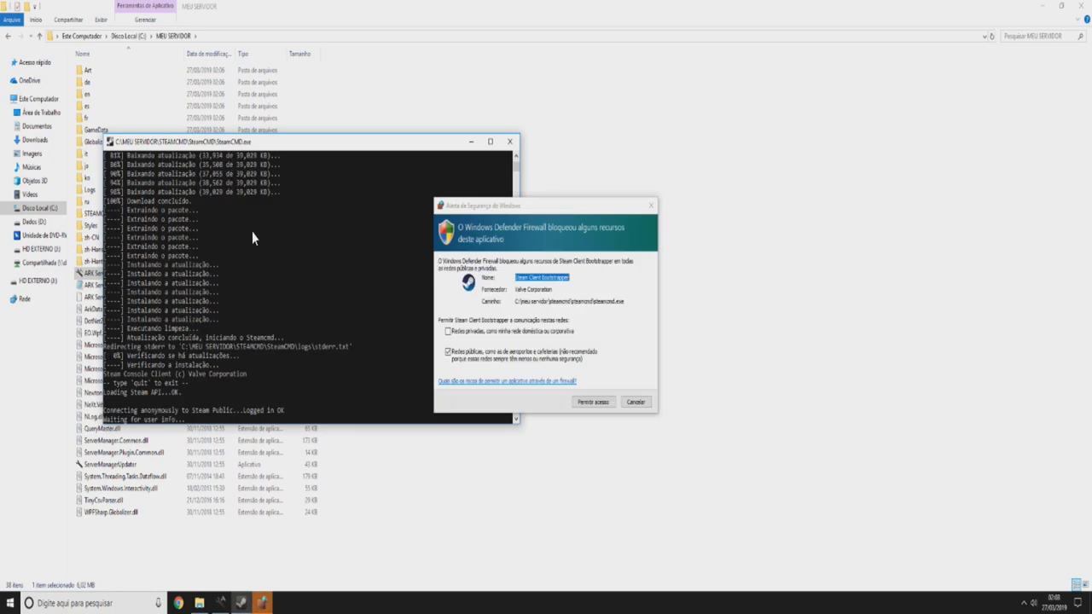
left_click_drag(519, 206, 500, 202)
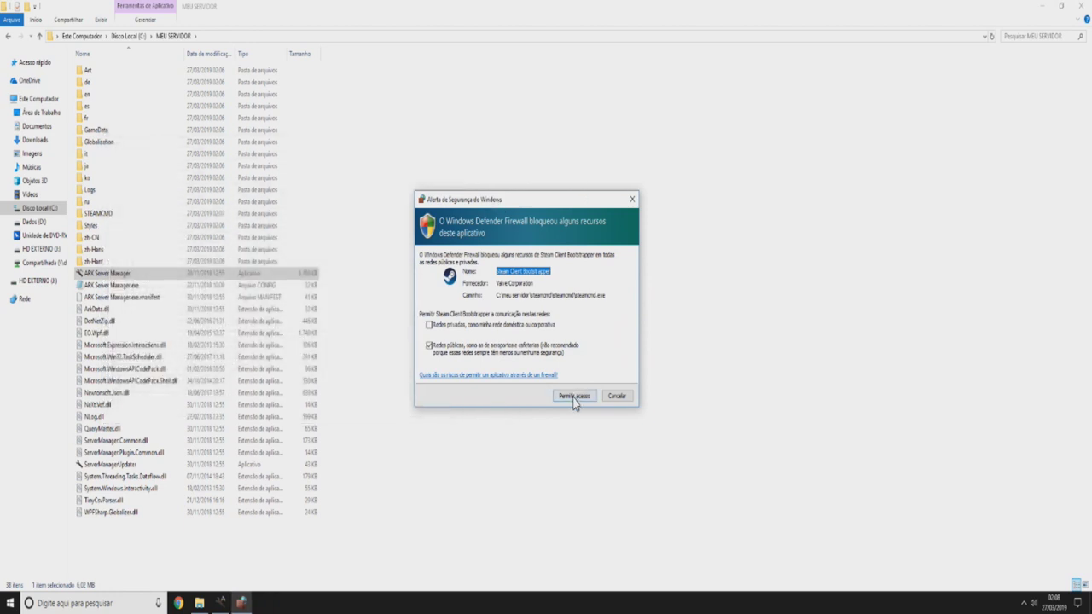
left_click(574, 395)
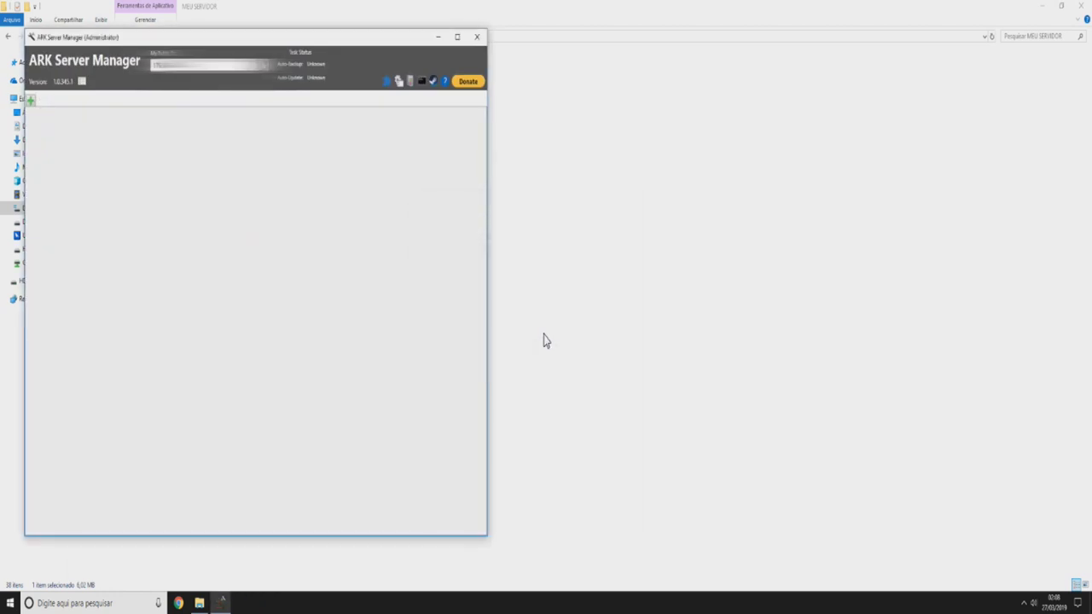
- Install the latest ARK dedicated server files and close the finished update log
left_click_drag(227, 37, 568, 61)
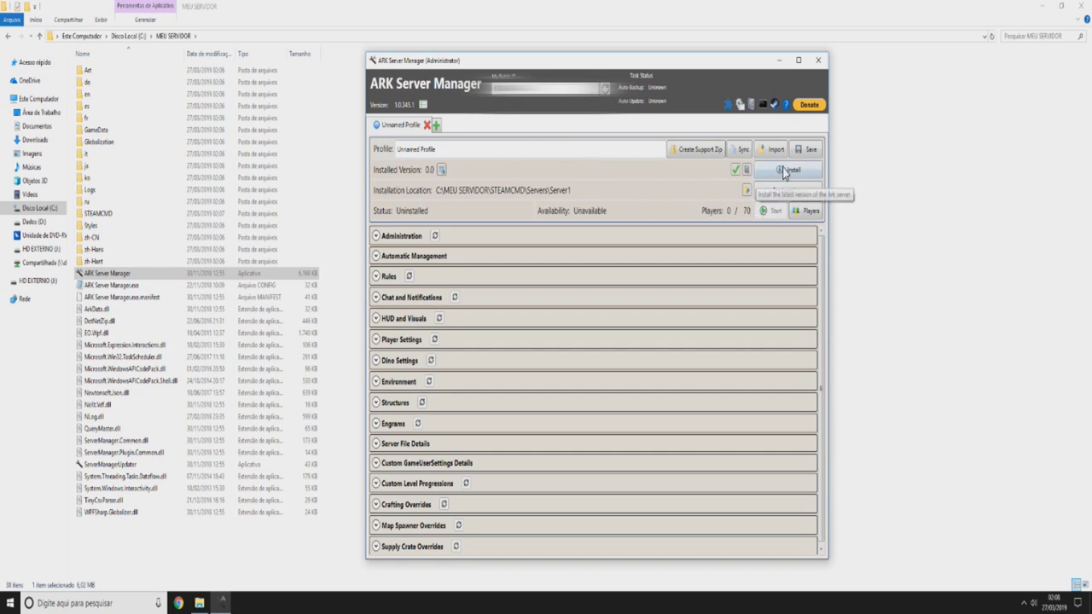
left_click(785, 172)
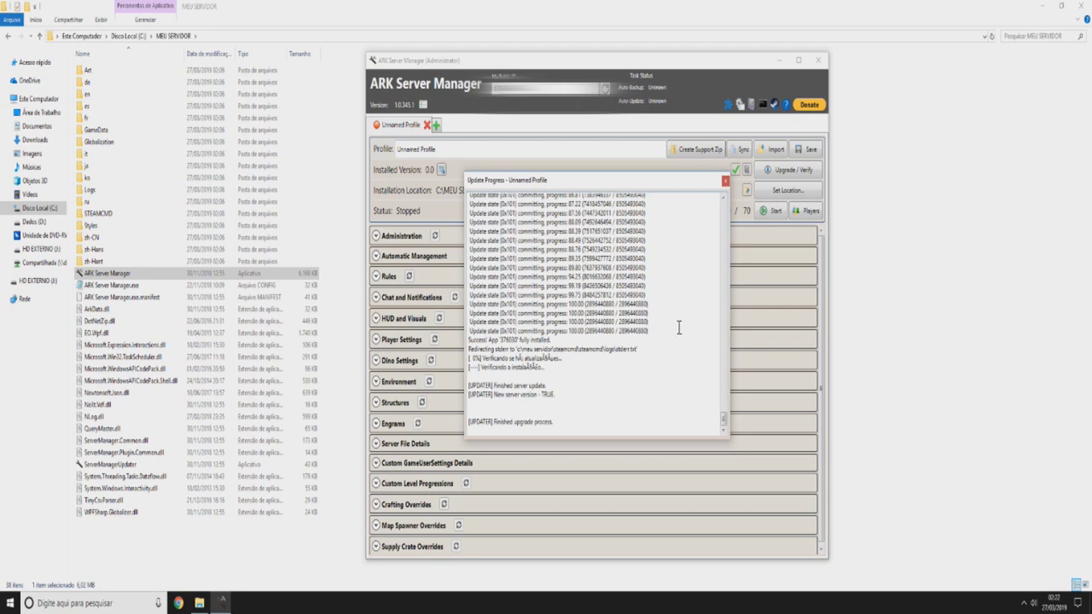
mouse_move(723, 420)
left_mouse_down()
mouse_move(715, 215)
mouse_move(712, 329)
mouse_move(729, 431)
mouse_move(727, 418)
left_mouse_up()
left_click(726, 182)
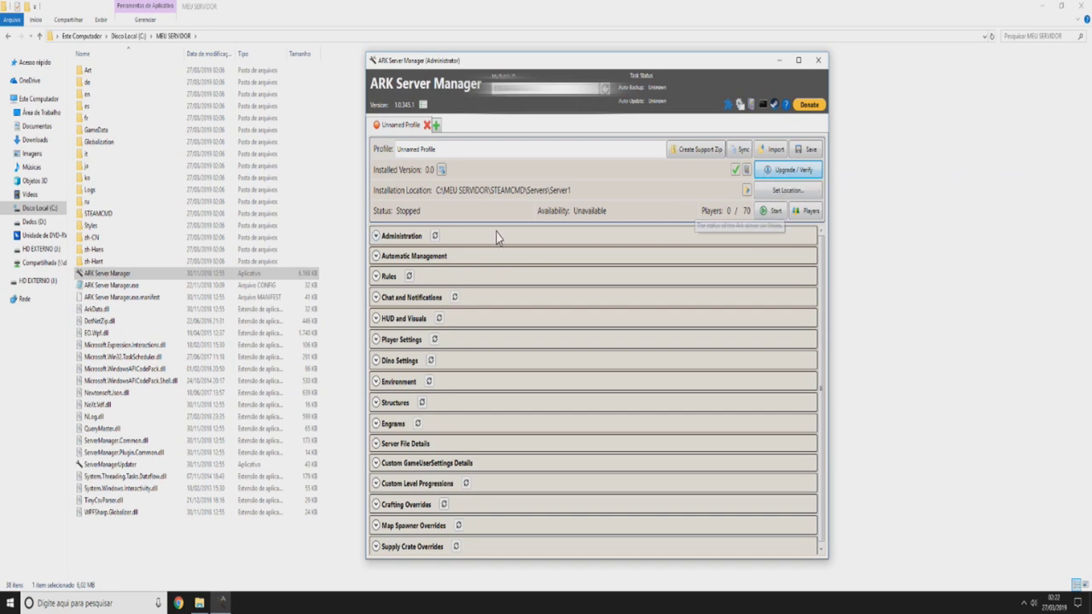
- Under Administration, change the server name to 'Hawk SERVER'
left_click(378, 238)
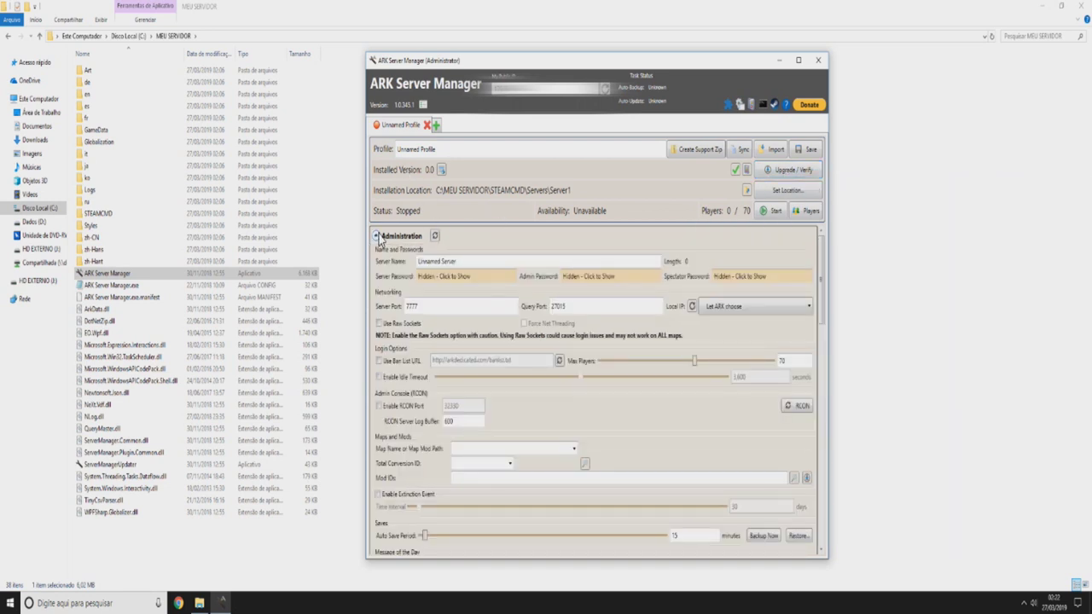
left_click(416, 264)
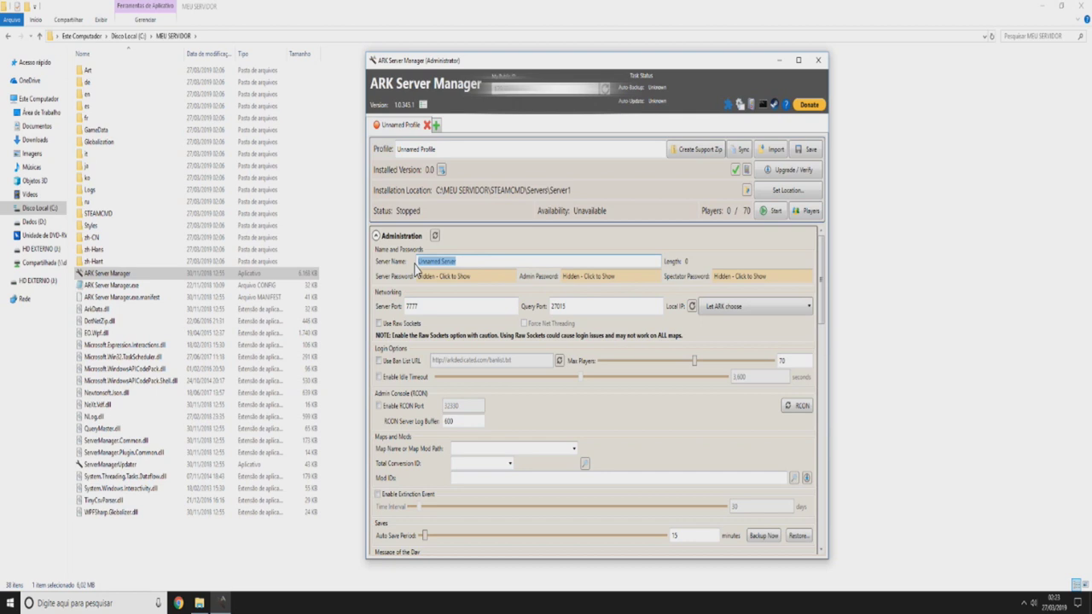
key("BackSpace")
type("Hawk SERVER")
- Enter a new server password, replace the admin password, and check both
left_click(461, 277)
double_click(474, 278)
left_click(474, 280)
left_click_drag(474, 280, 366, 287)
type("1234")
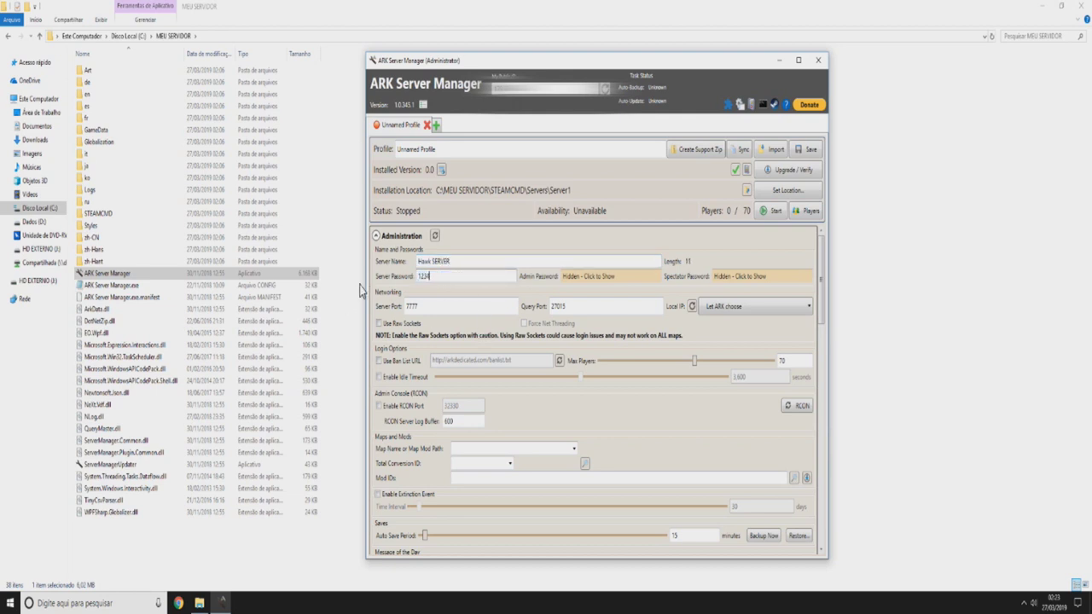
type("56")
left_click(625, 277)
key("ctrl+a")
type("123456")
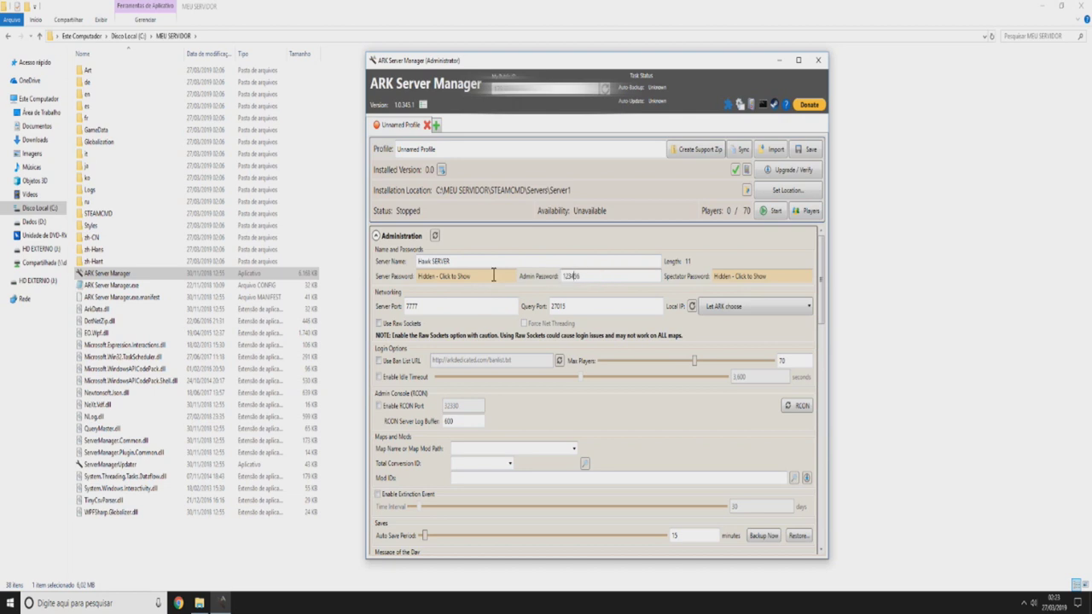
left_click(441, 261)
left_click(580, 275)
left_click(459, 275)
left_click(610, 278)
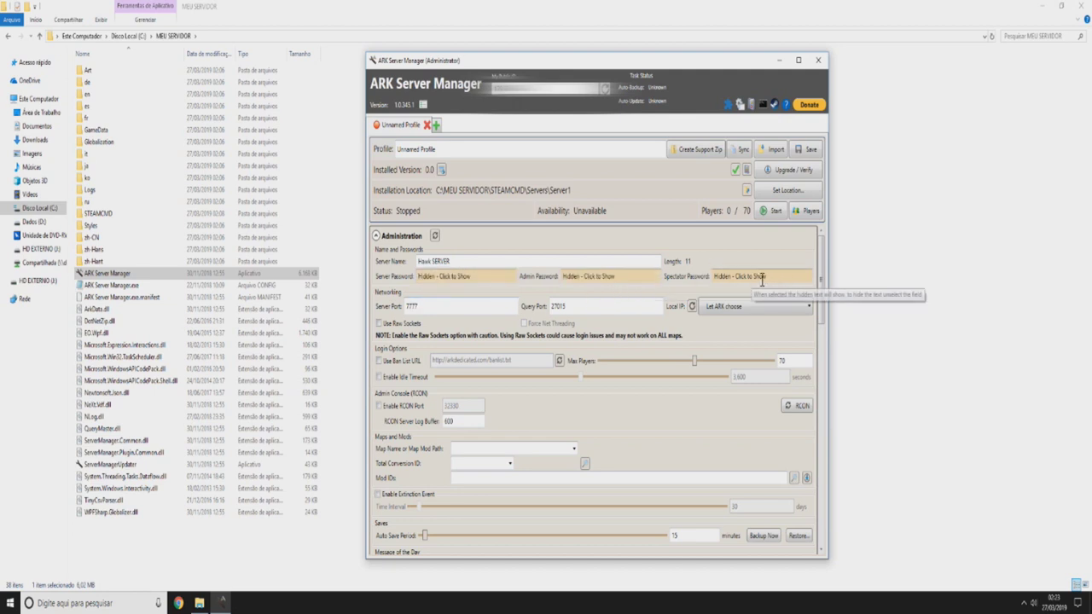
scroll(695, 292, "down", 1)
scroll(695, 289, "up", 1)
left_click(735, 276)
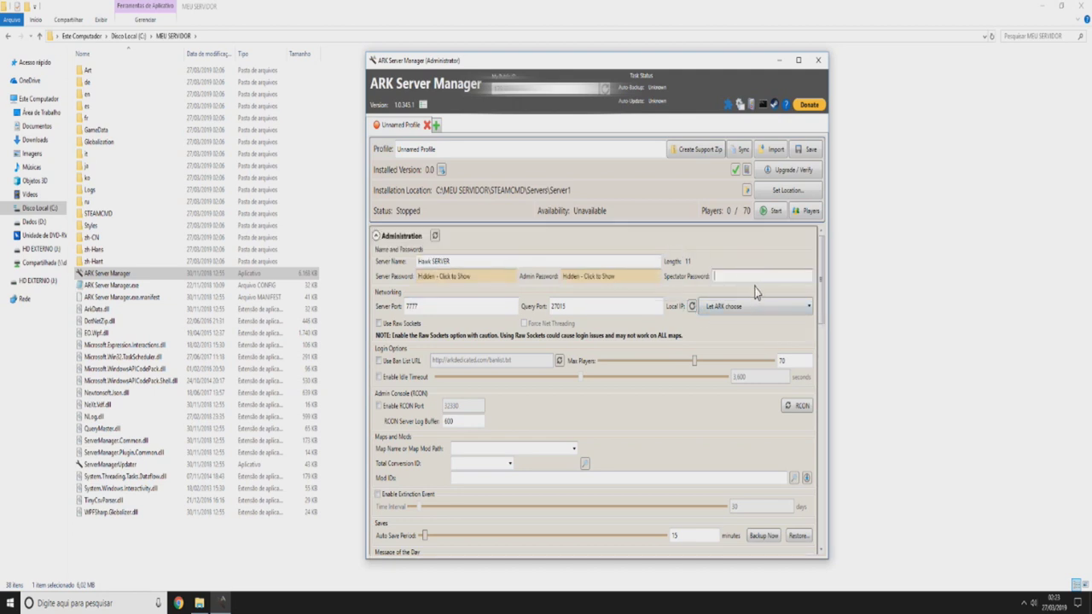
scroll(742, 273, "down", 1)
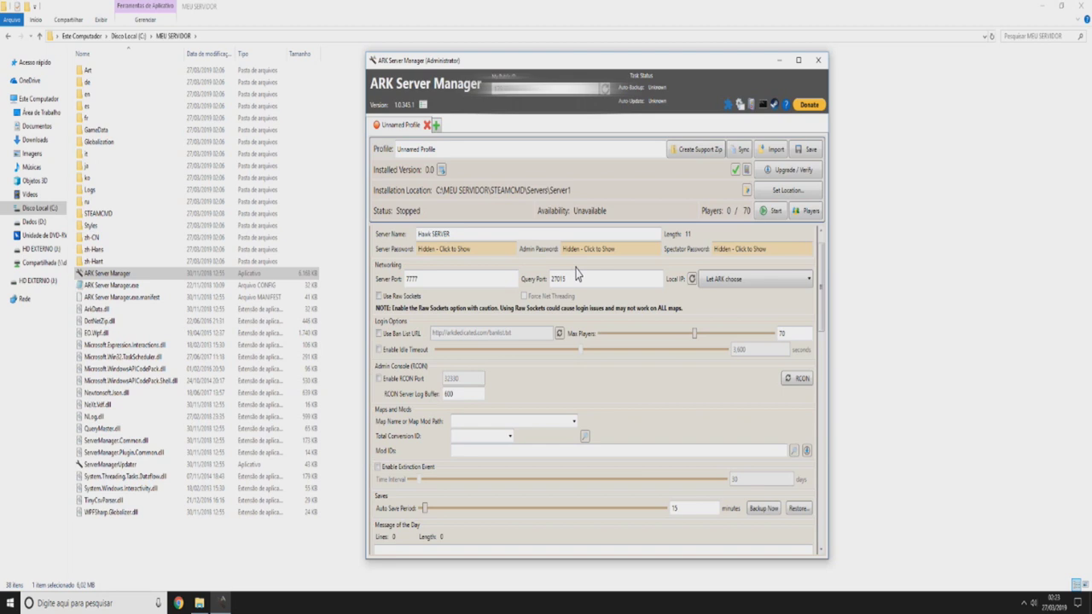
- Open a Command Prompt through Windows search and type ipconfig
key("super")
type("cmd")
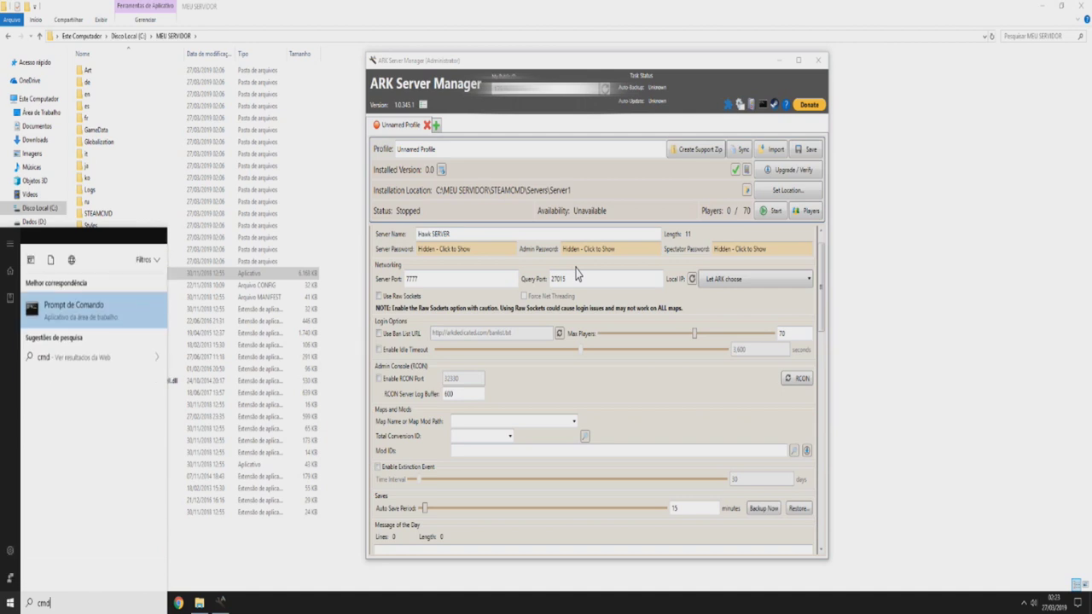
key("Return")
type("ipconfig")
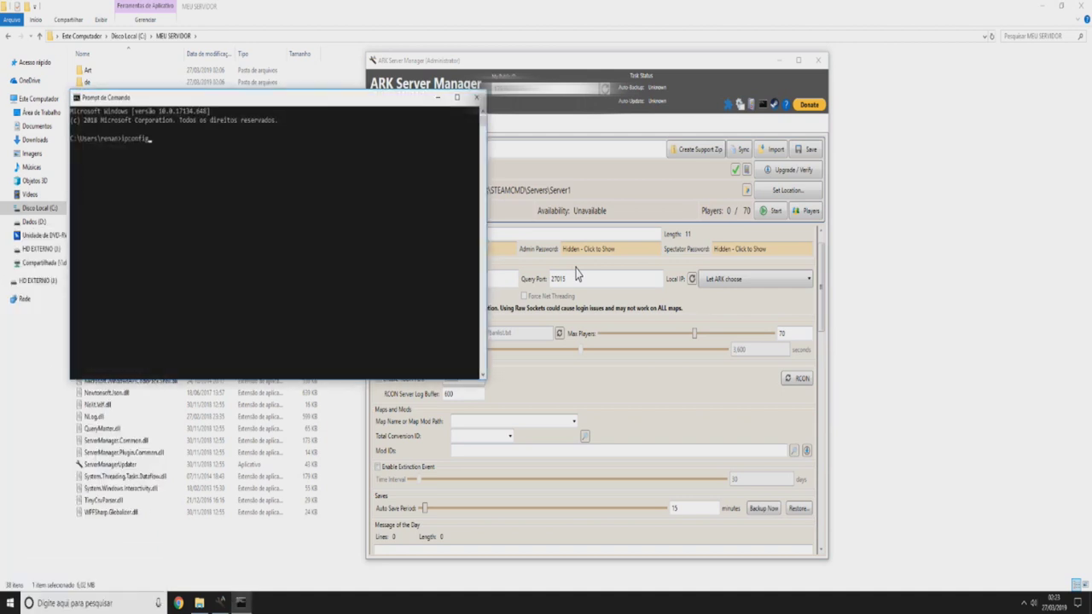
- Close the Command Prompt window
left_click(475, 96)
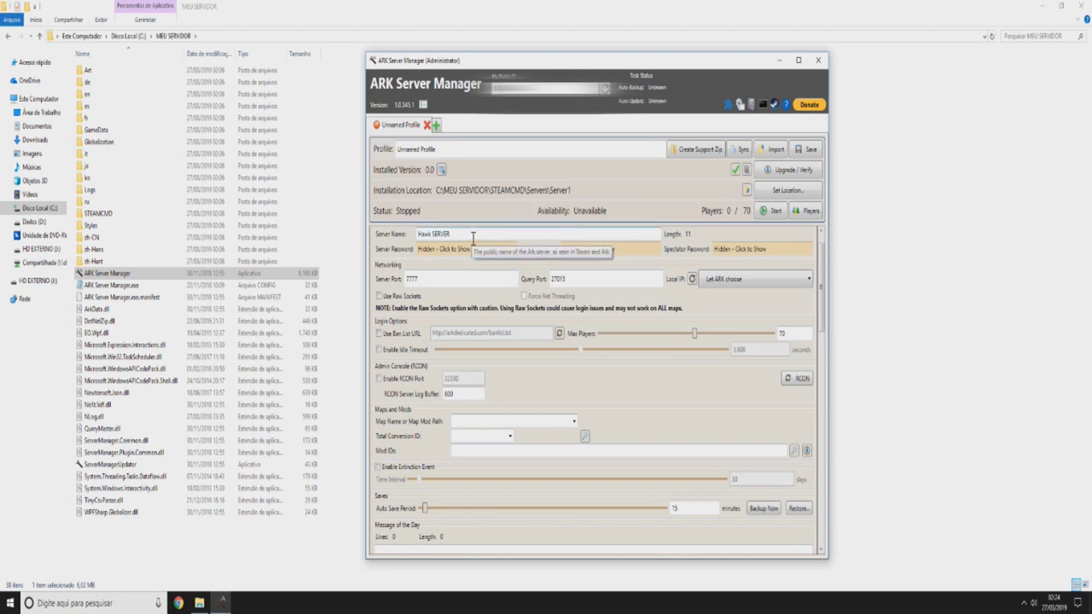
- Delete the stray text after 'Hawk SERVER' in the server name
type("port ")
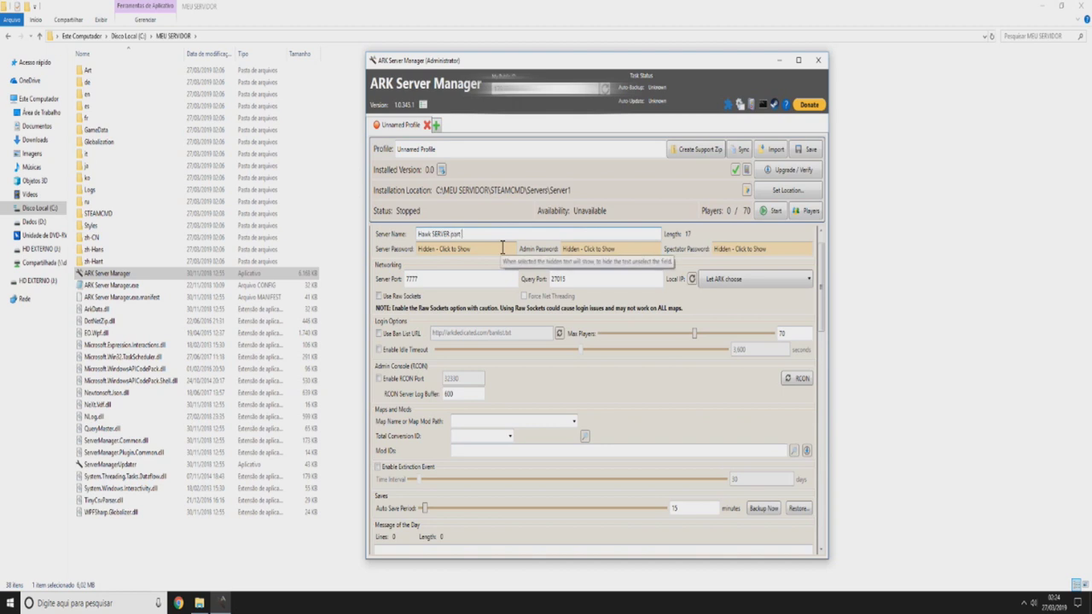
type("fowarding encaminhamento de por")
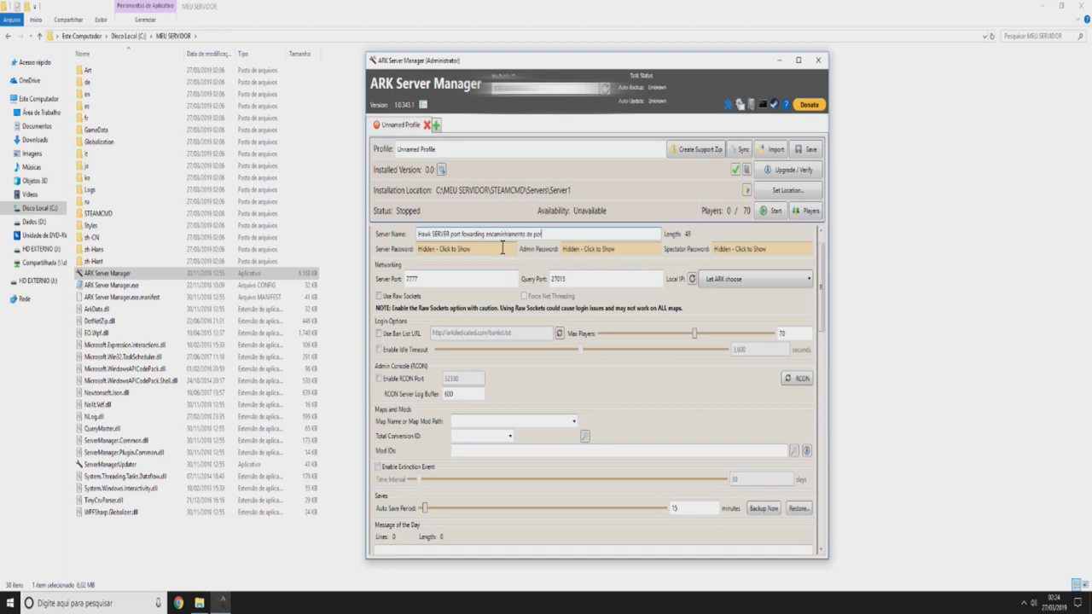
left_click_drag(546, 234, 449, 236)
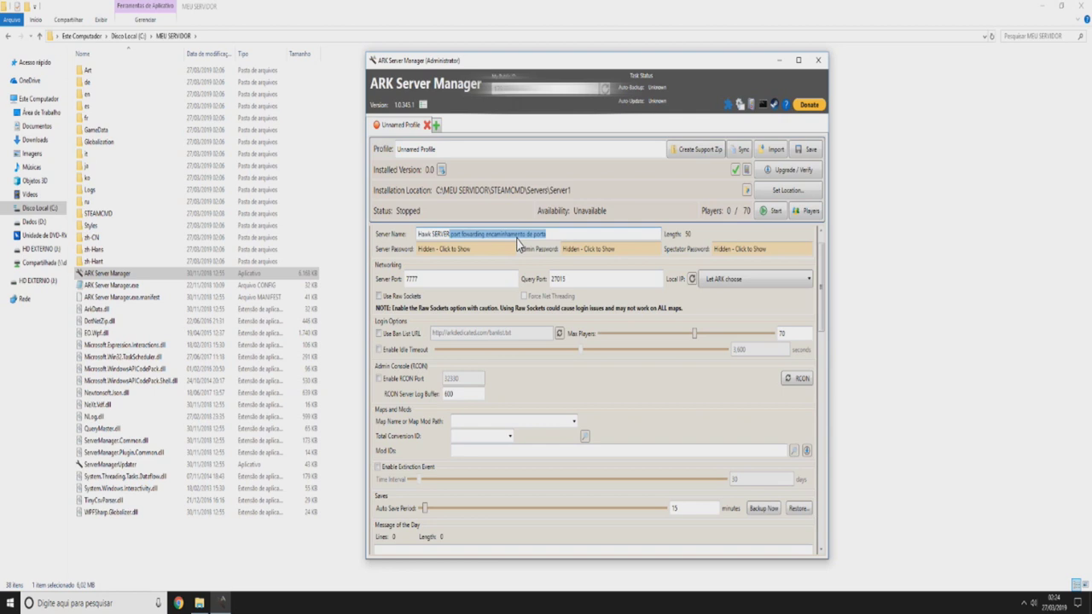
key("BackSpace")
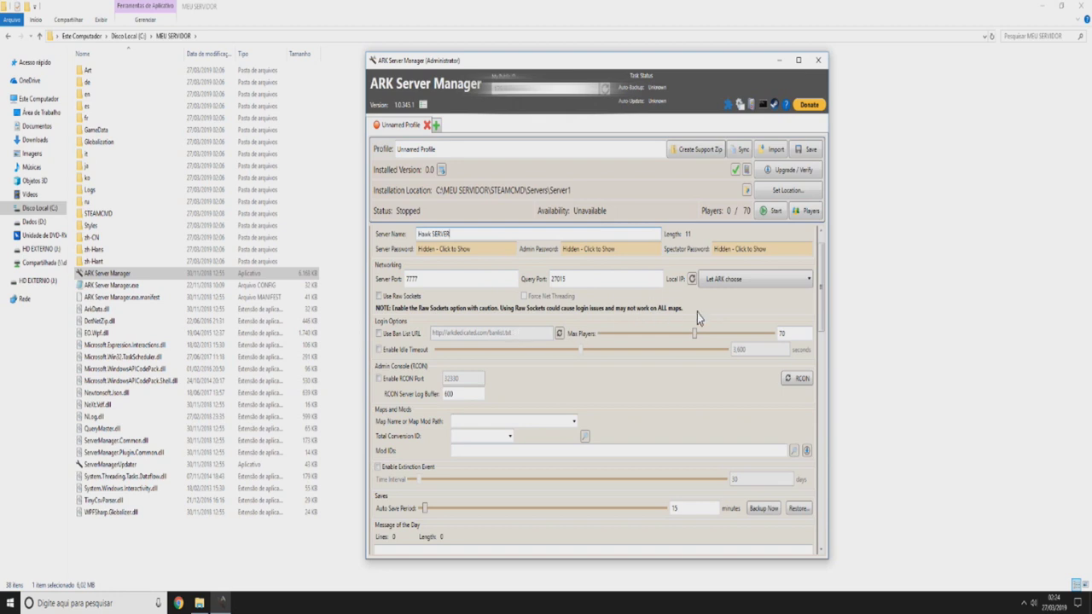
- Lower Max Players from 70 to 5
left_click_drag(691, 337, 628, 340)
type("5")
left_click_drag(824, 268, 821, 284)
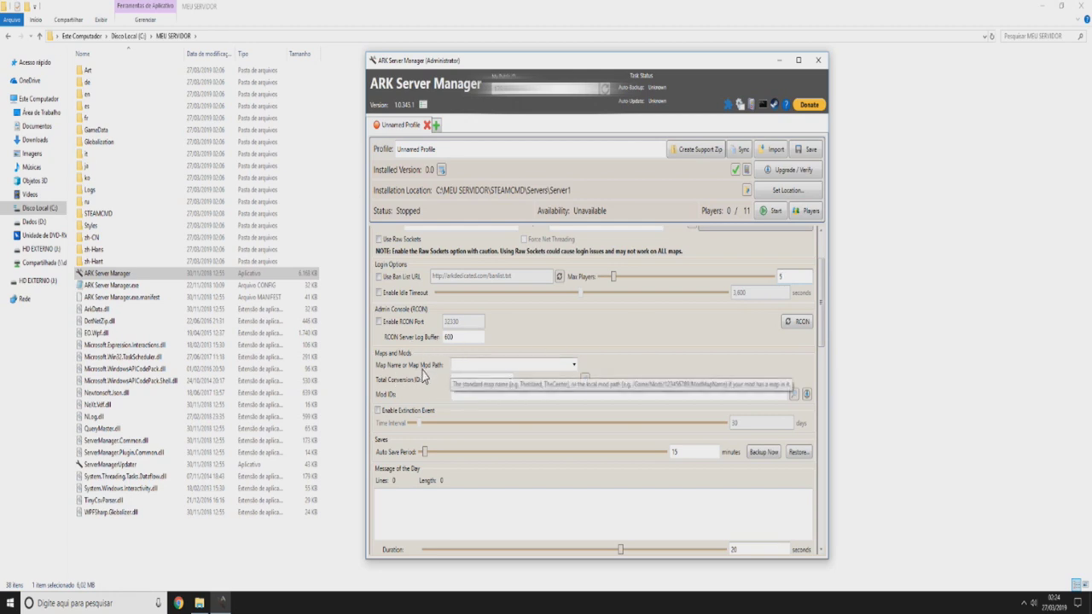
- Set the map to The Island, leaving no total conversion mod selected
left_click(479, 365)
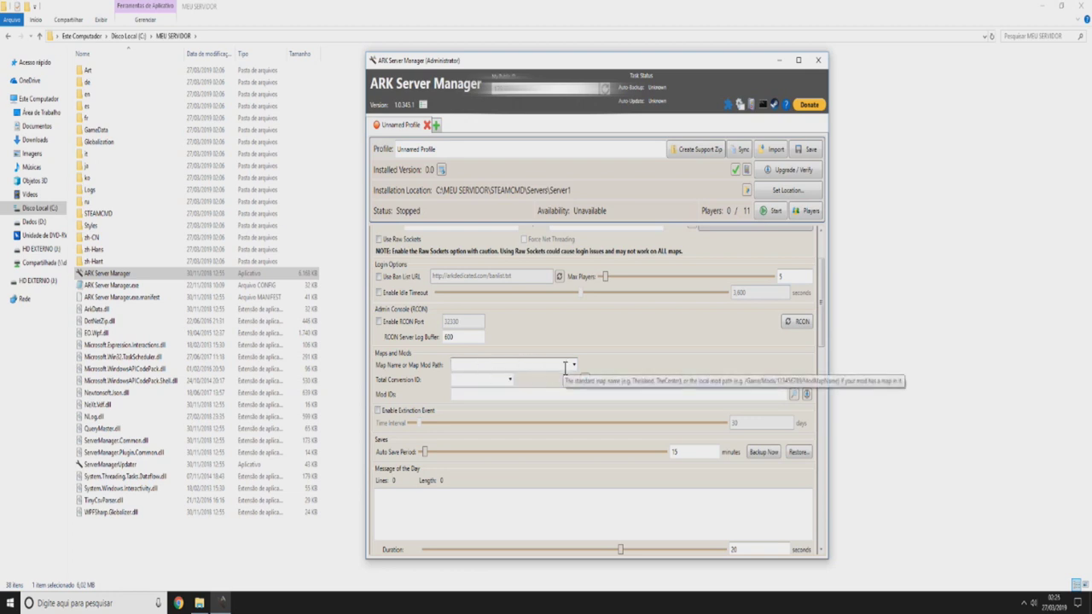
type("1611144198")
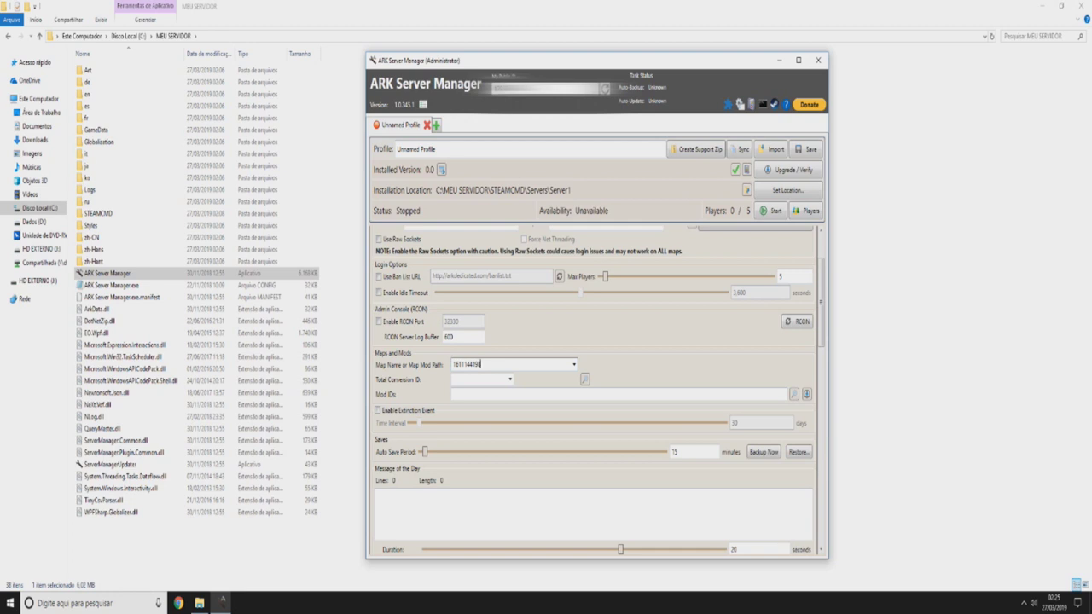
key("BackSpace")
key("BackSpace")
key("BackSpace")
key("BackSpace")
key("BackSpace")
key("BackSpace")
key("BackSpace")
key("BackSpace")
key("BackSpace")
left_click(573, 365)
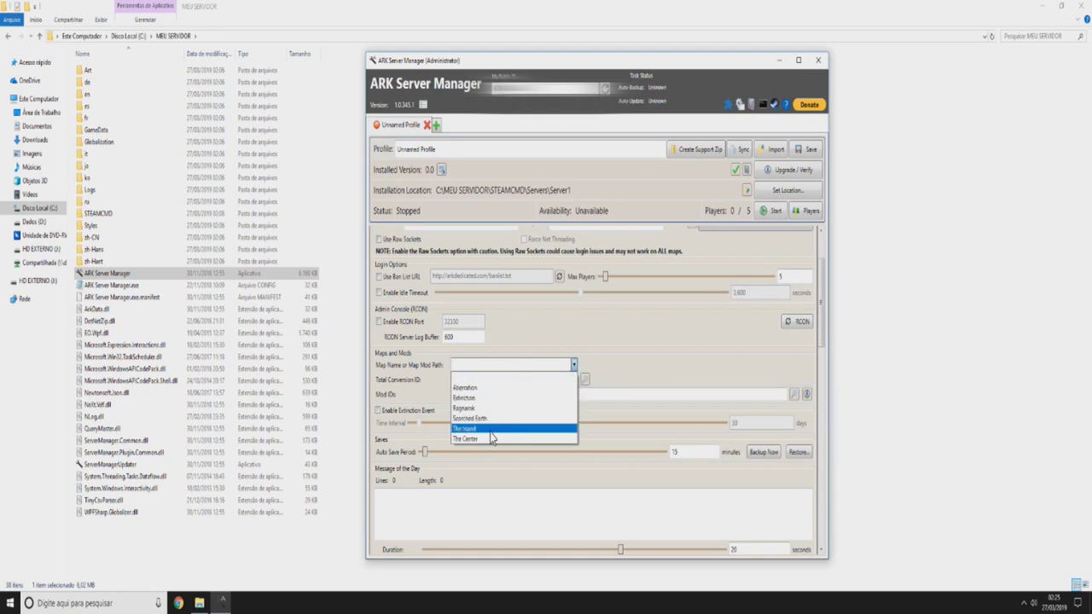
left_click(496, 430)
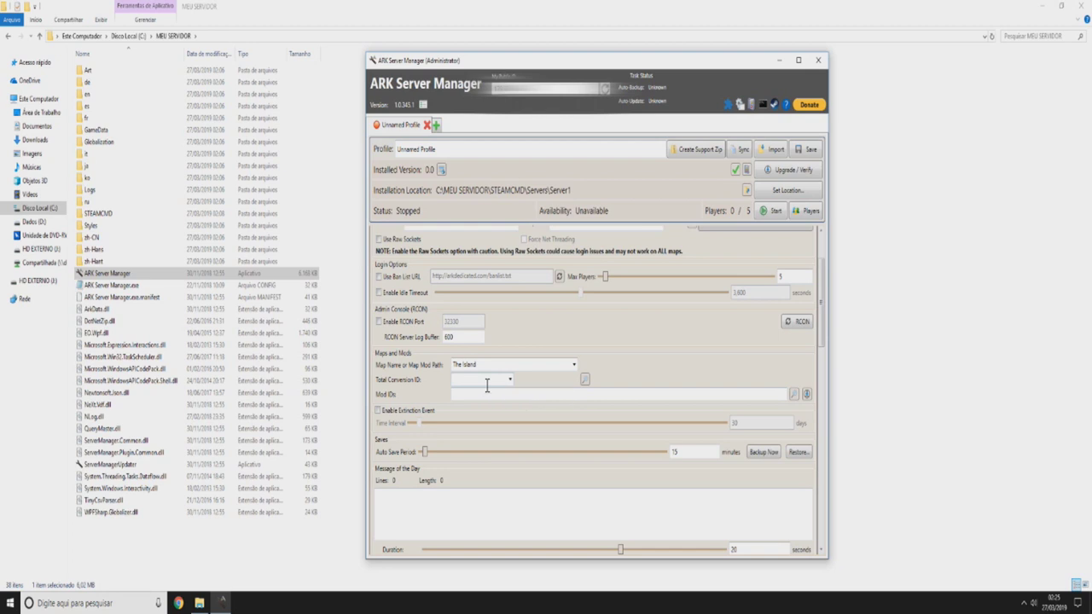
left_click(510, 381)
left_click(528, 379)
left_click(715, 394)
- Enter mod ID 621154190 in the Mod IDs field
type("621154190")
type("621154190")
key("BackSpace")
key("BackSpace")
key("BackSpace")
key("BackSpace")
key("BackSpace")
key("BackSpace")
key("BackSpace")
key("BackSpace")
key("BackSpace")
key("BackSpace")
key("BackSpace")
key("BackSpace")
key("BackSpace")
key("BackSpace")
key("BackSpace")
double_click(478, 395)
left_click(627, 343)
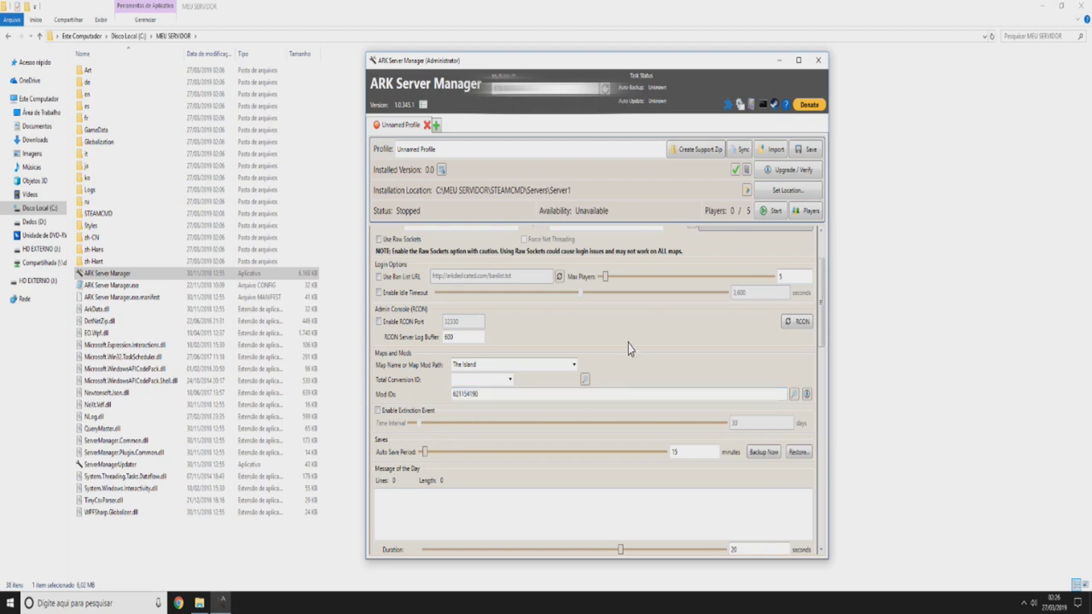
- Download mod 621154190 and close the update log once the upgrade finishes
left_click(805, 396)
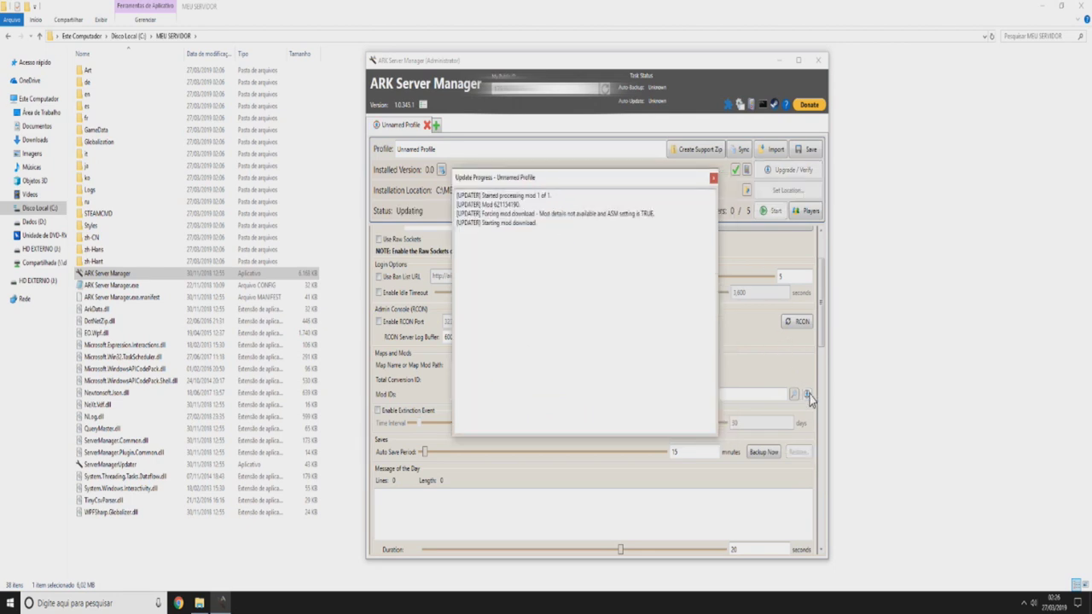
left_click_drag(583, 180, 246, 114)
left_click(465, 394)
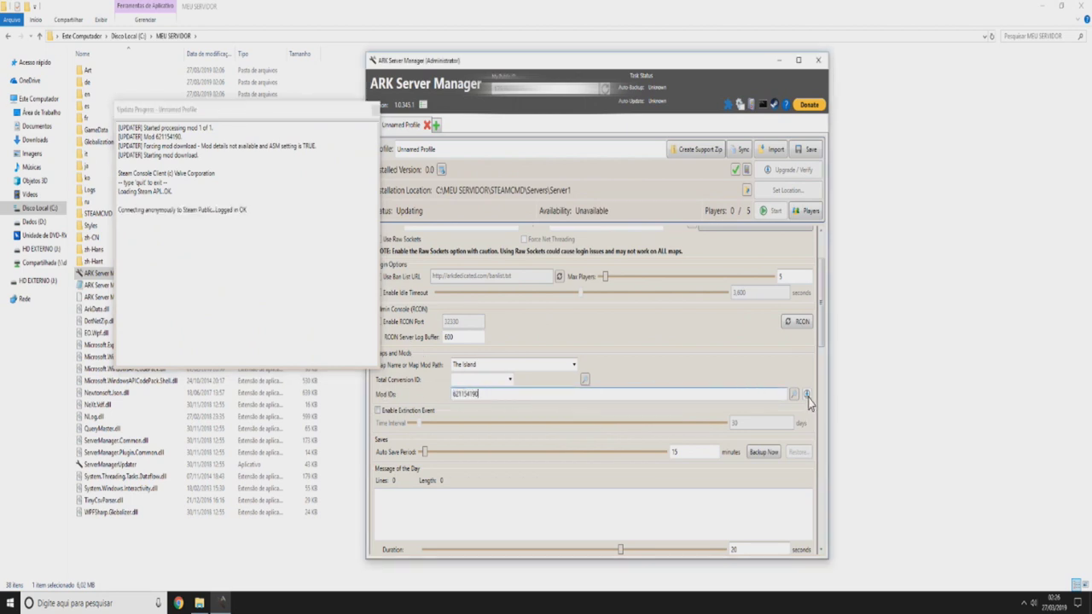
left_click(807, 395)
left_click_drag(213, 115, 439, 153)
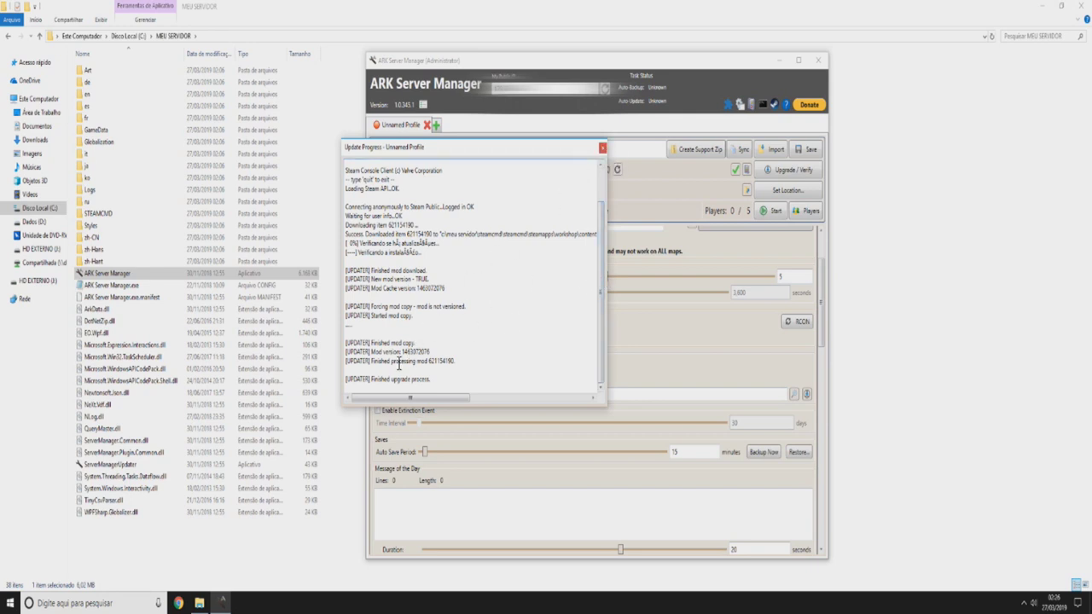
left_click_drag(370, 379, 440, 377)
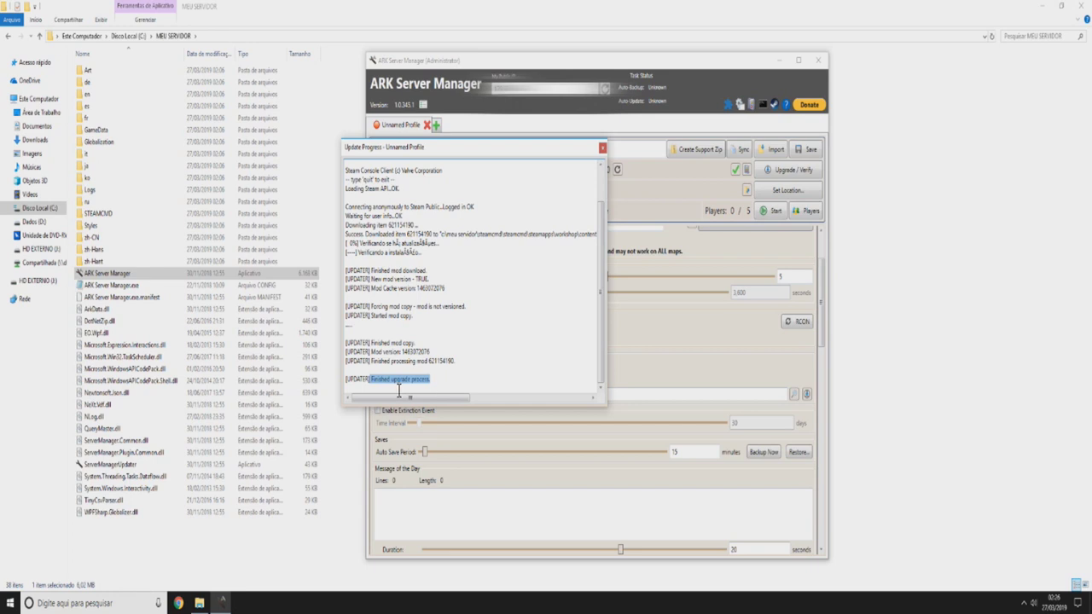
left_click(467, 375)
left_click(602, 148)
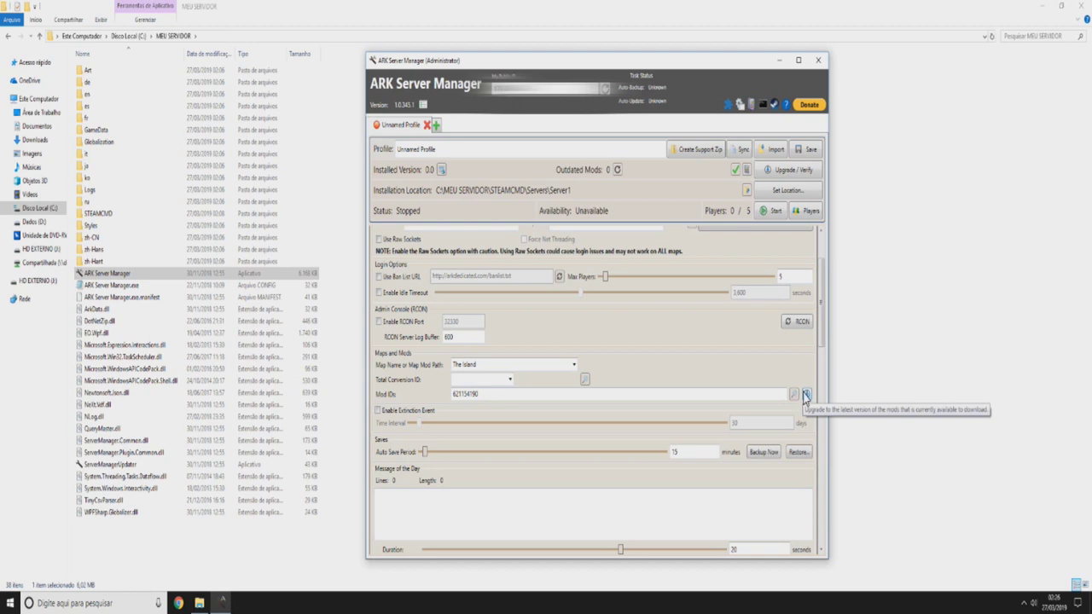
- Open Mod Details, widen the Name column, and reload and refresh mod 621154190 from Steam
left_click(794, 394)
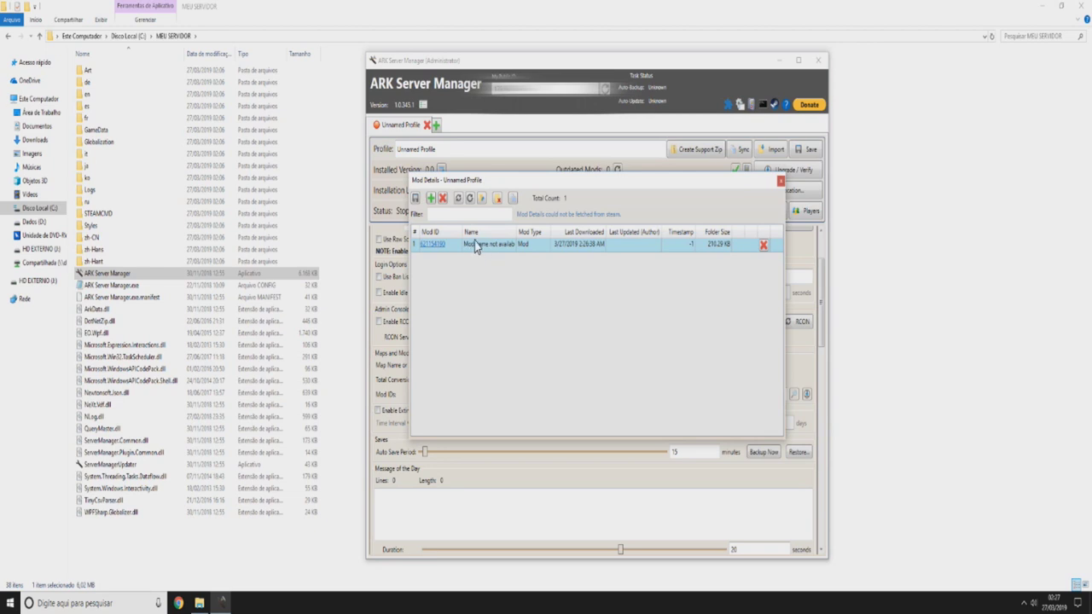
left_click_drag(516, 232, 545, 231)
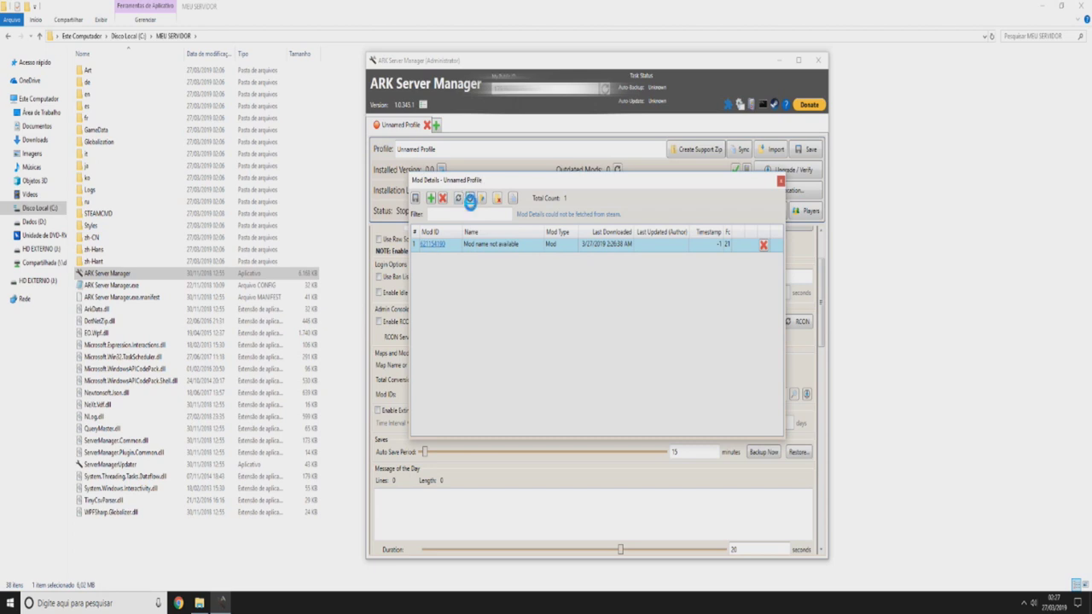
left_click(471, 199)
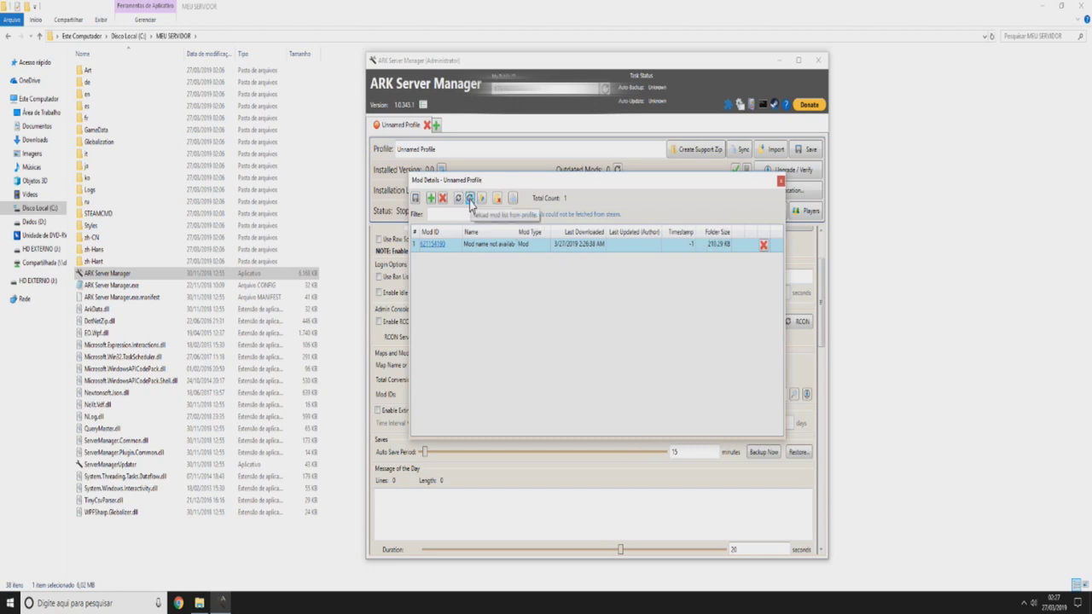
left_click(458, 198)
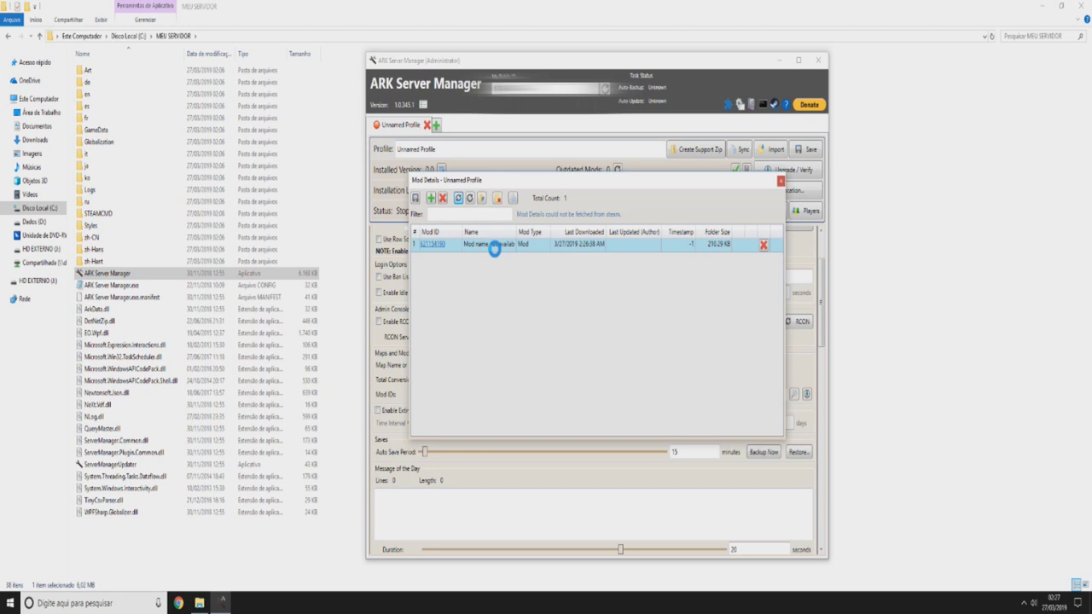
- Close Mod Details discarding unsaved changes, then reopen it and close it again
left_click(780, 182)
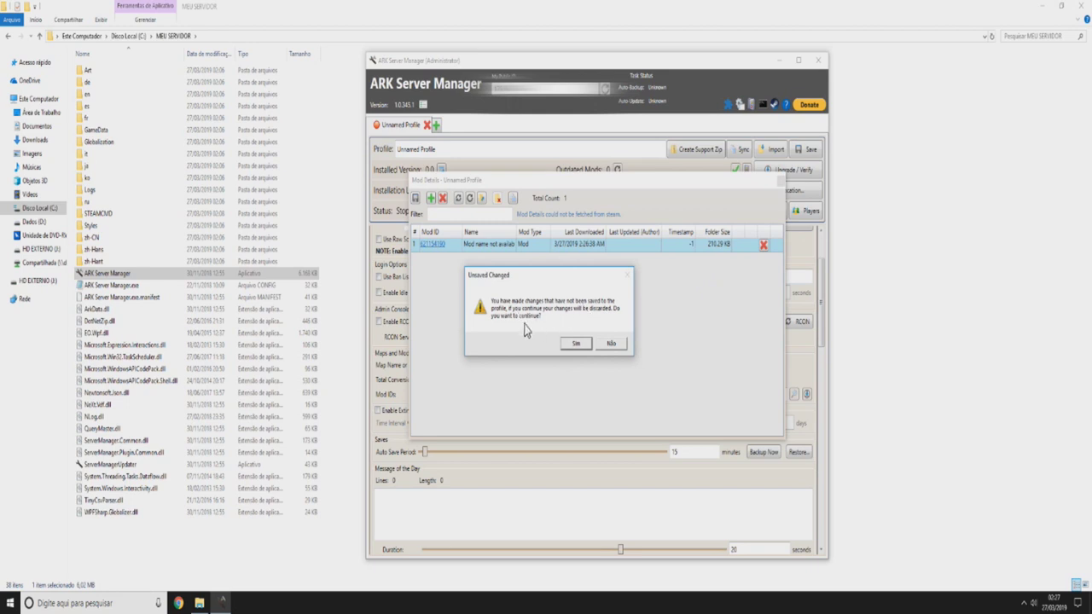
left_click(574, 343)
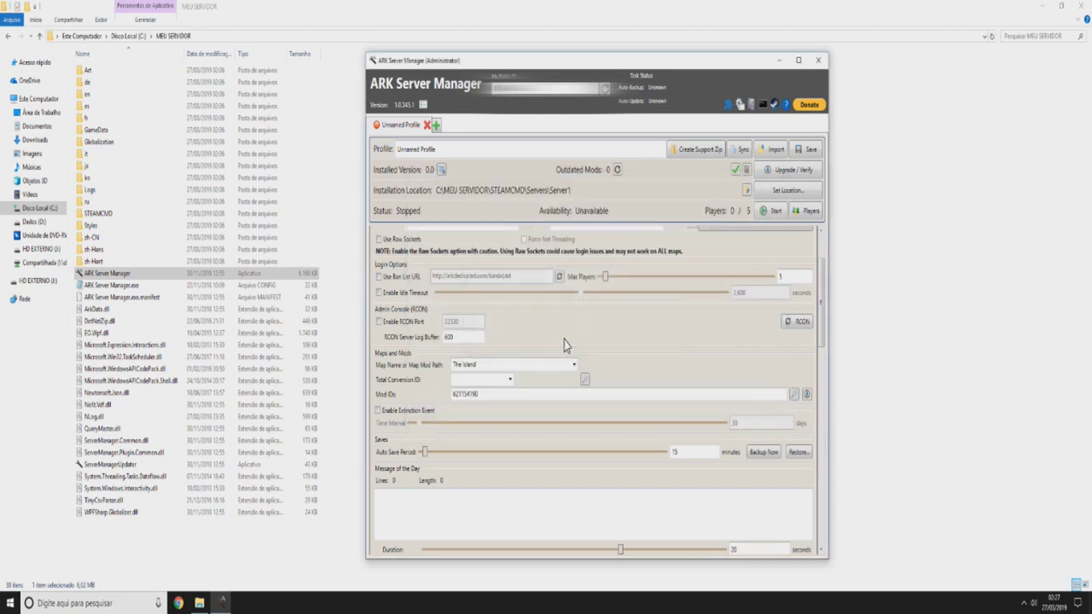
left_click(793, 396)
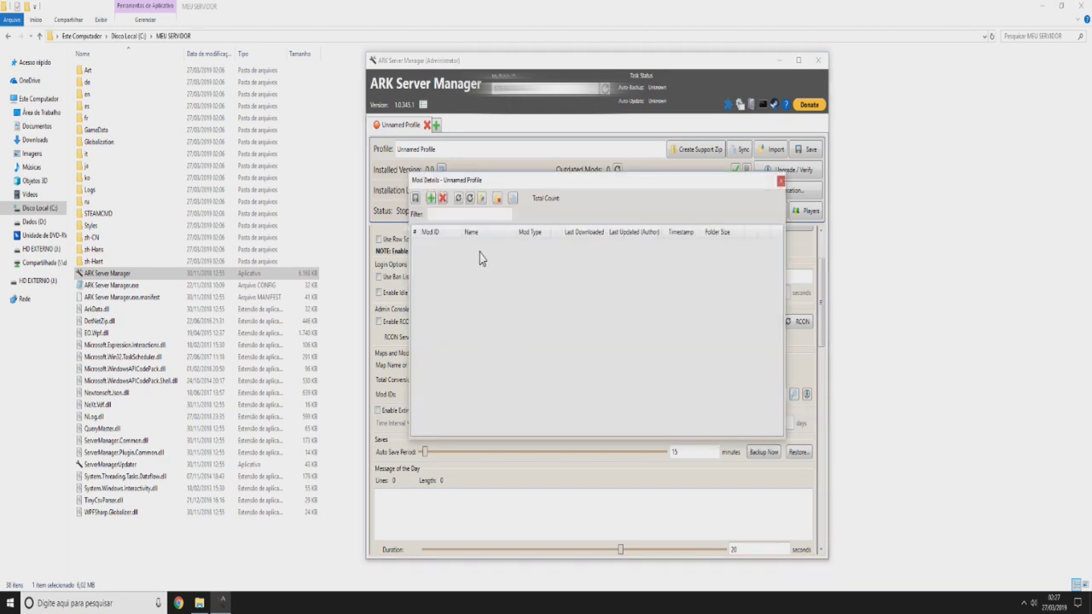
left_click(779, 181)
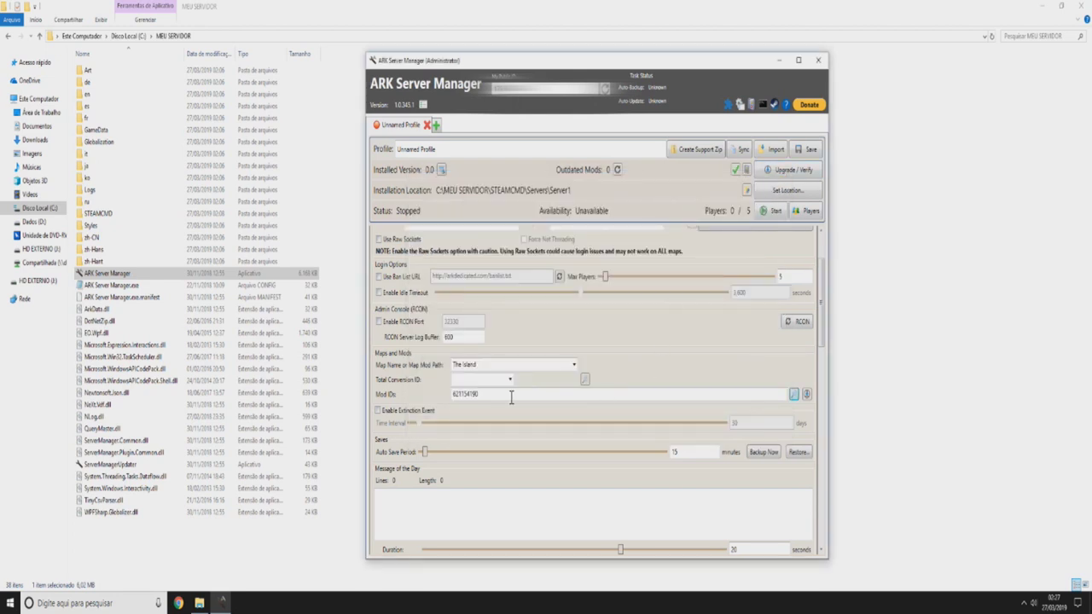
- Collapse the Administration section and expand the Rules section
scroll(572, 396, "down", 2)
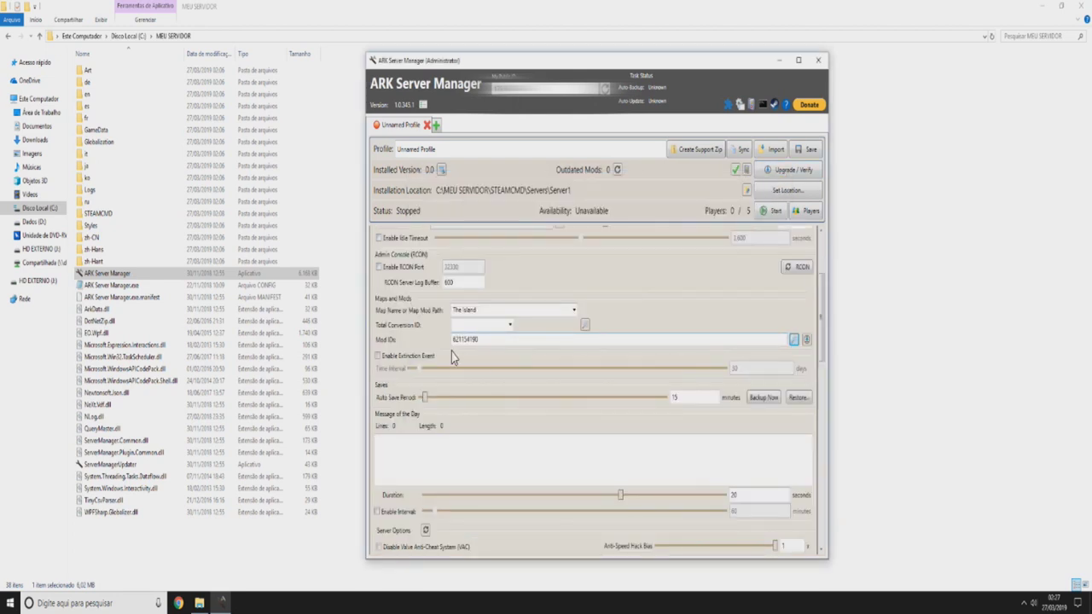
scroll(453, 360, "down", 3)
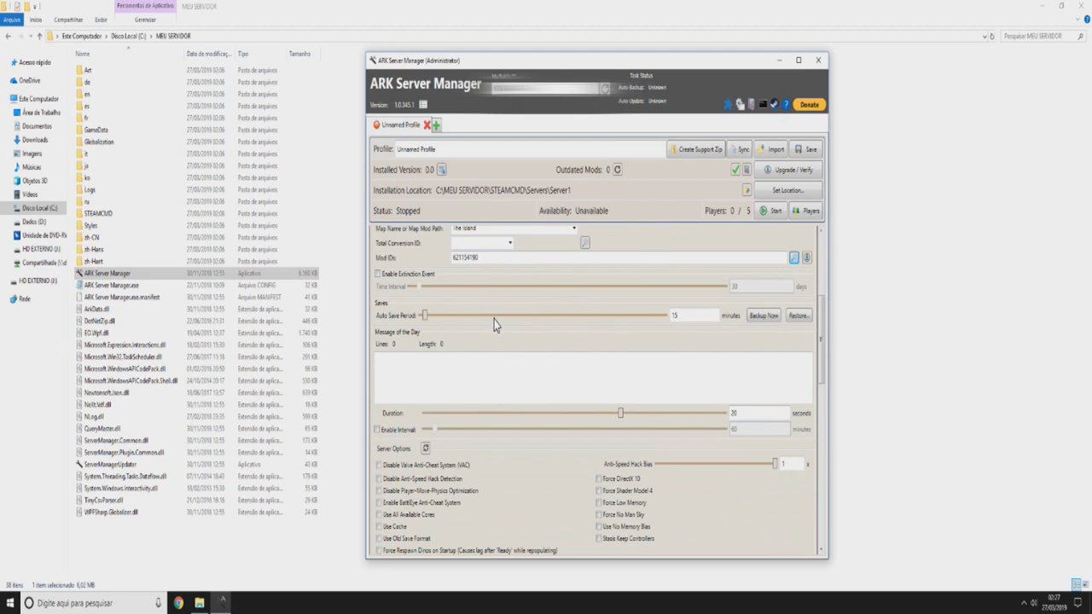
scroll(395, 394, "up", 8)
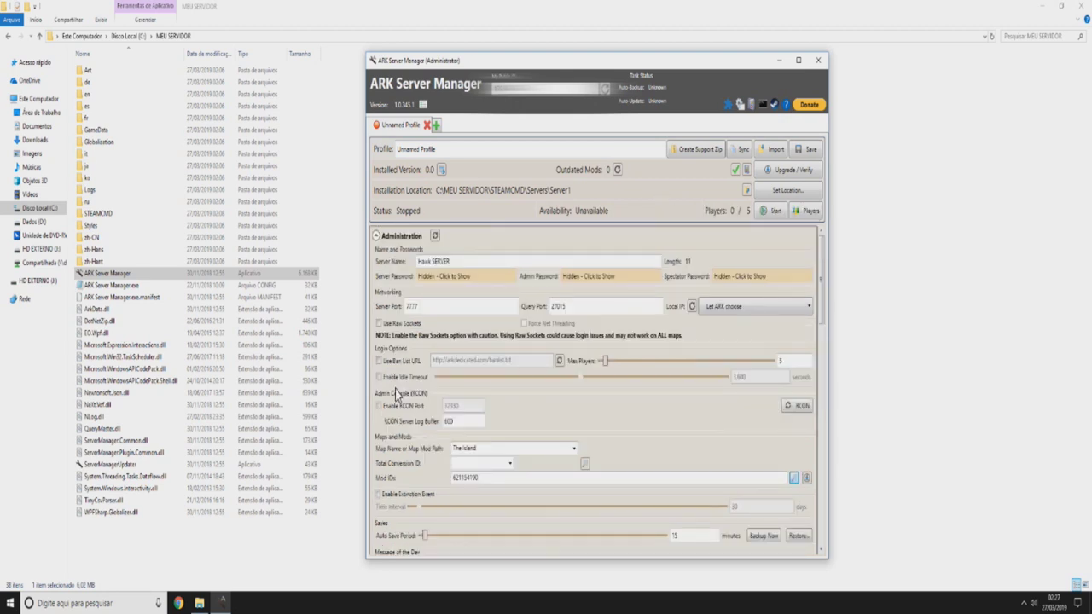
scroll(418, 392, "down", 10)
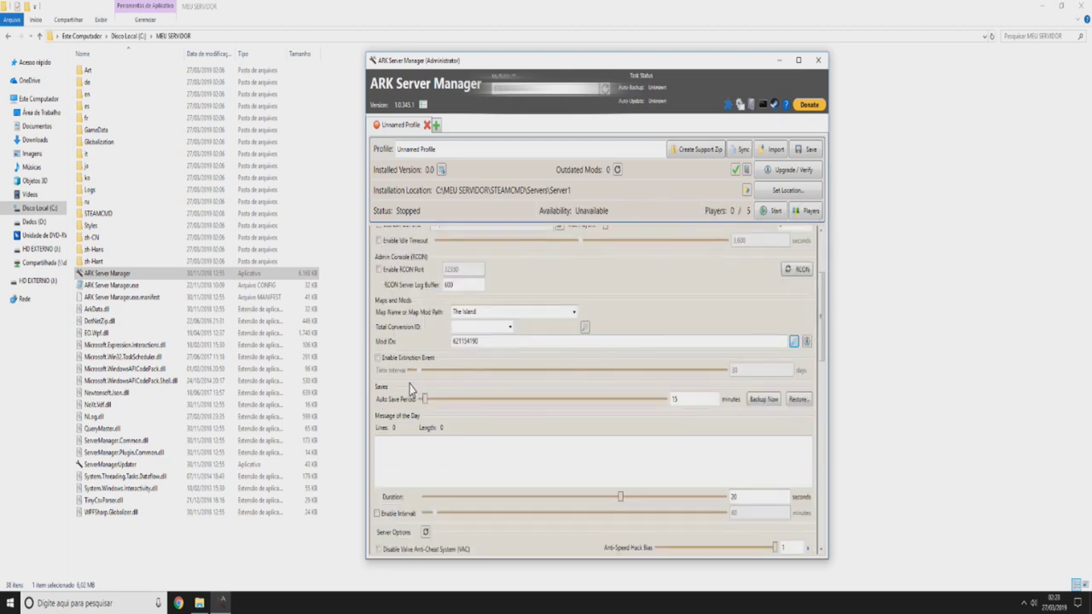
scroll(446, 406, "down", 7)
scroll(439, 424, "up", 15)
scroll(397, 415, "up", 2)
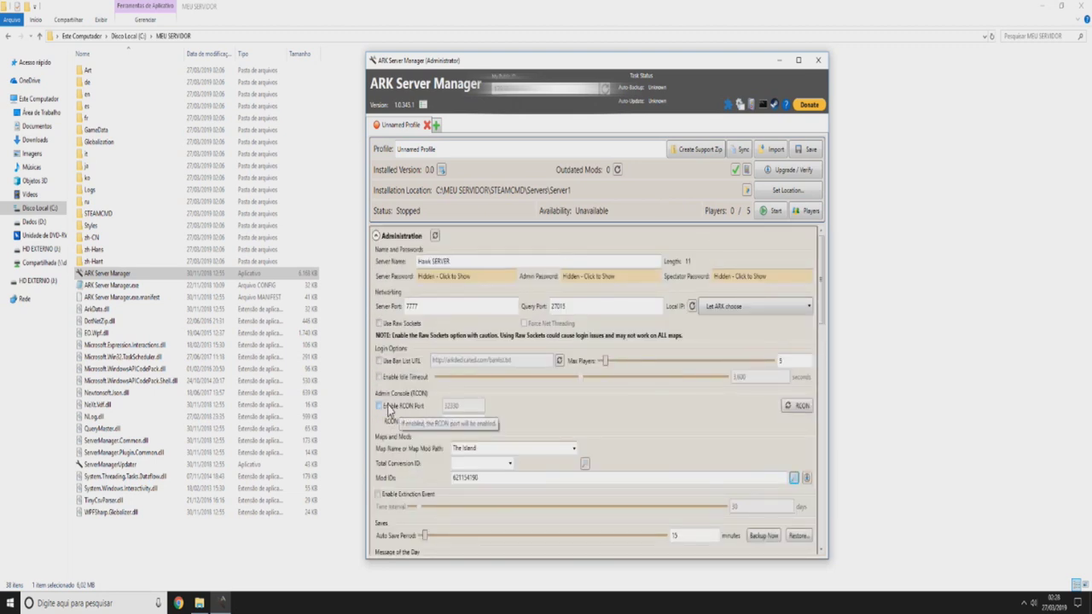
left_click(376, 237)
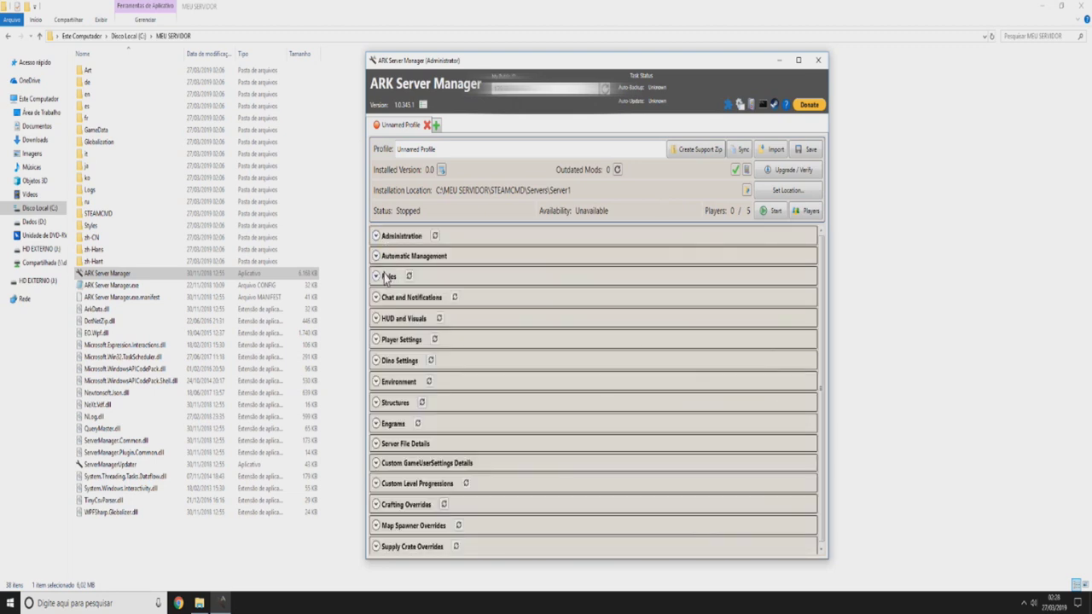
left_click(376, 276)
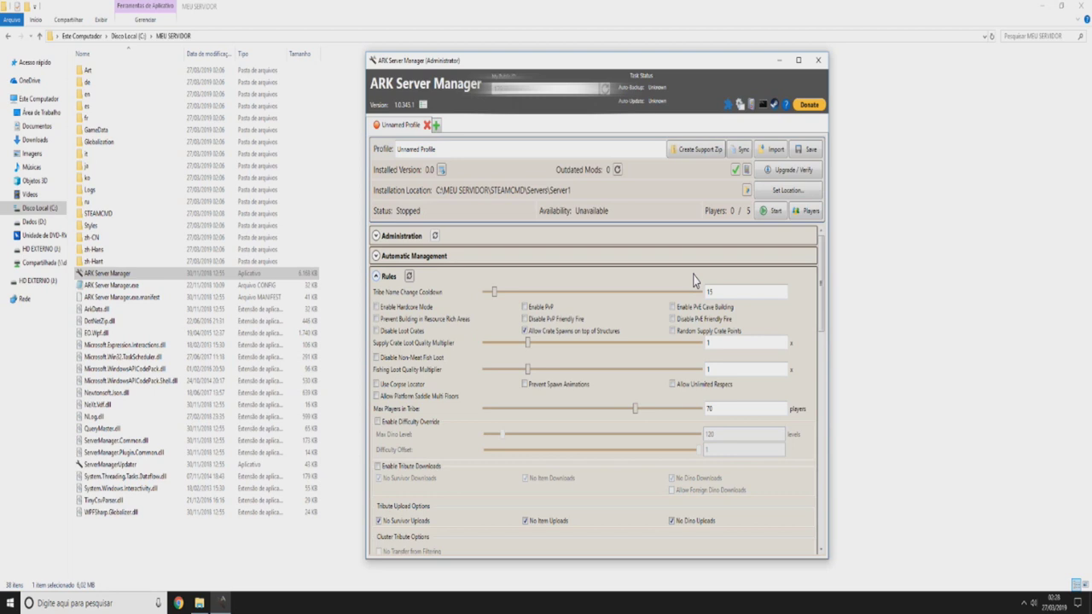
- Turn on Disable PvP Friendly Fire, Disable PvE Friendly Fire and Use Corpse Locator
left_click(534, 320)
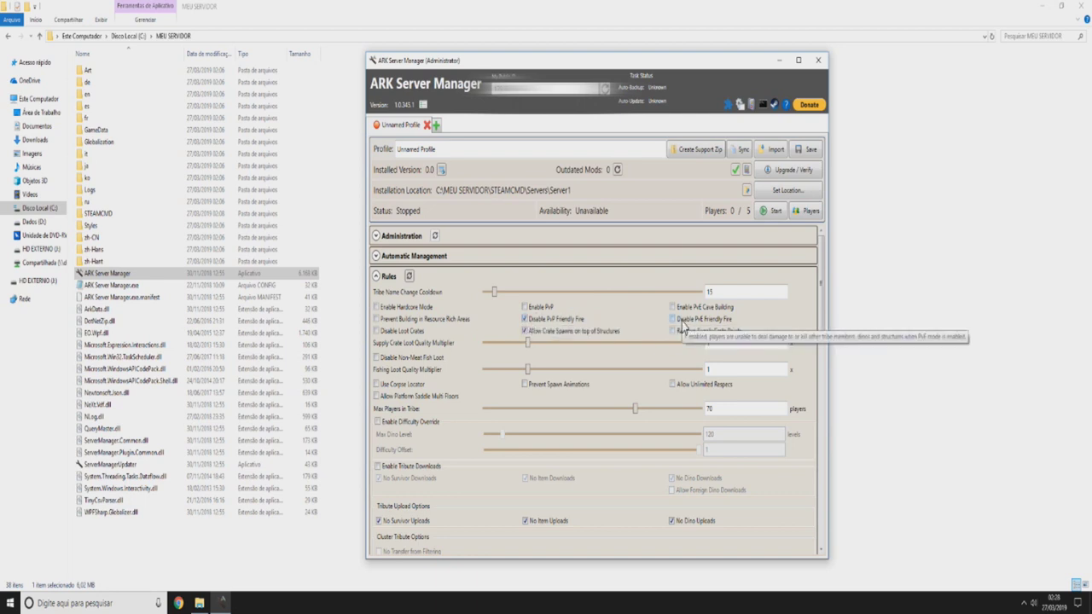
left_click(683, 322)
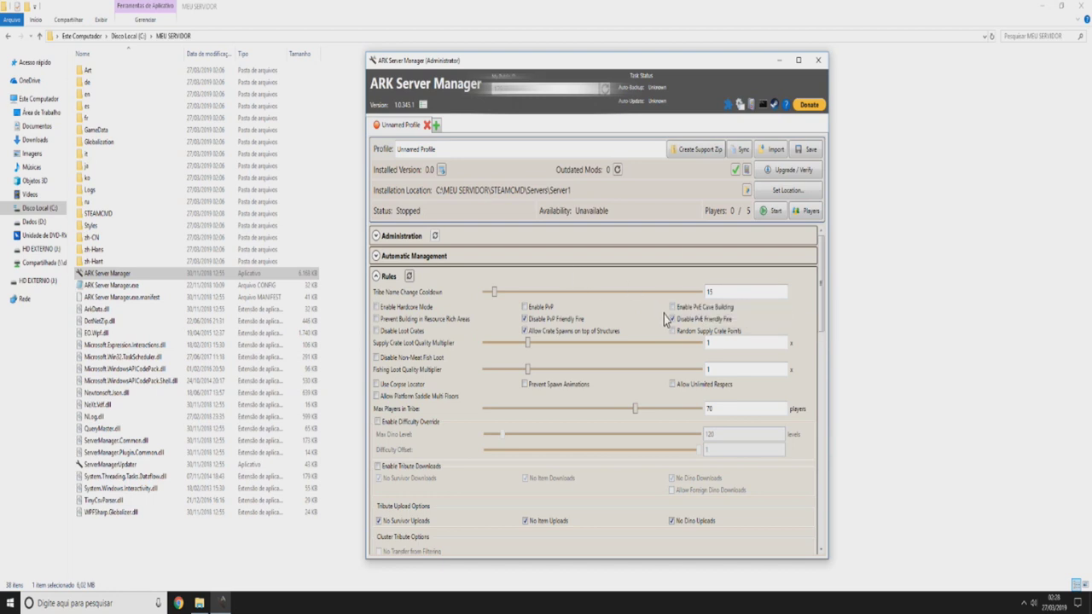
scroll(689, 291, "down", 1)
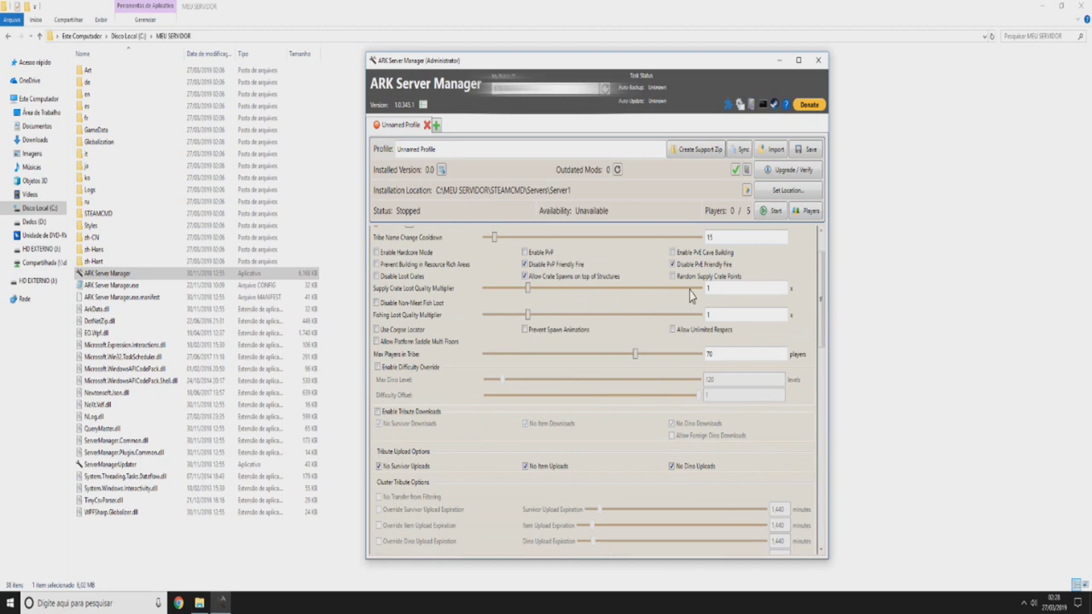
left_click(392, 329)
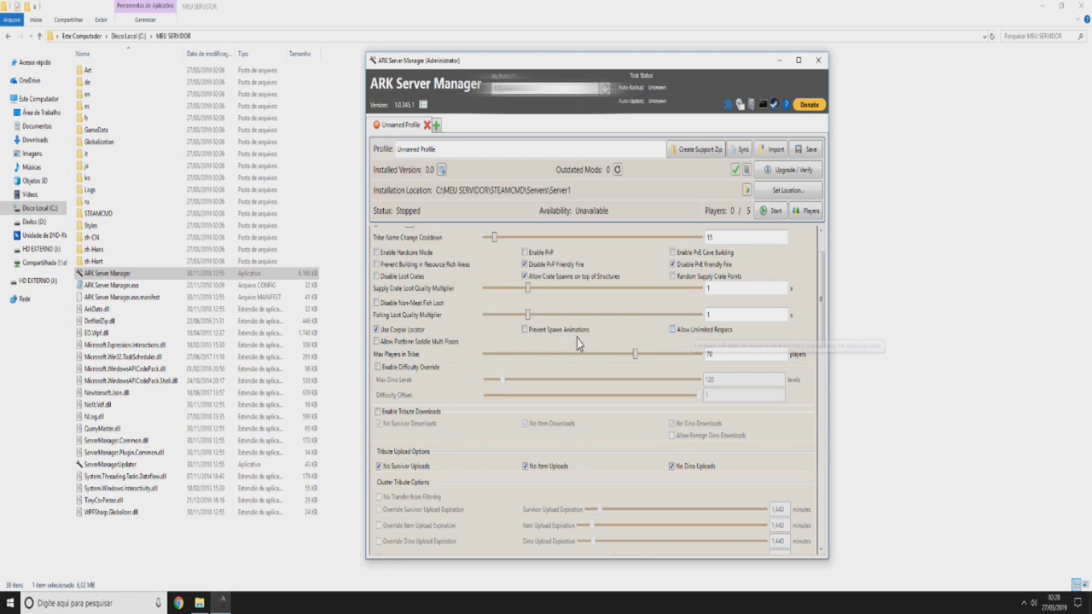
scroll(451, 329, "down", 1)
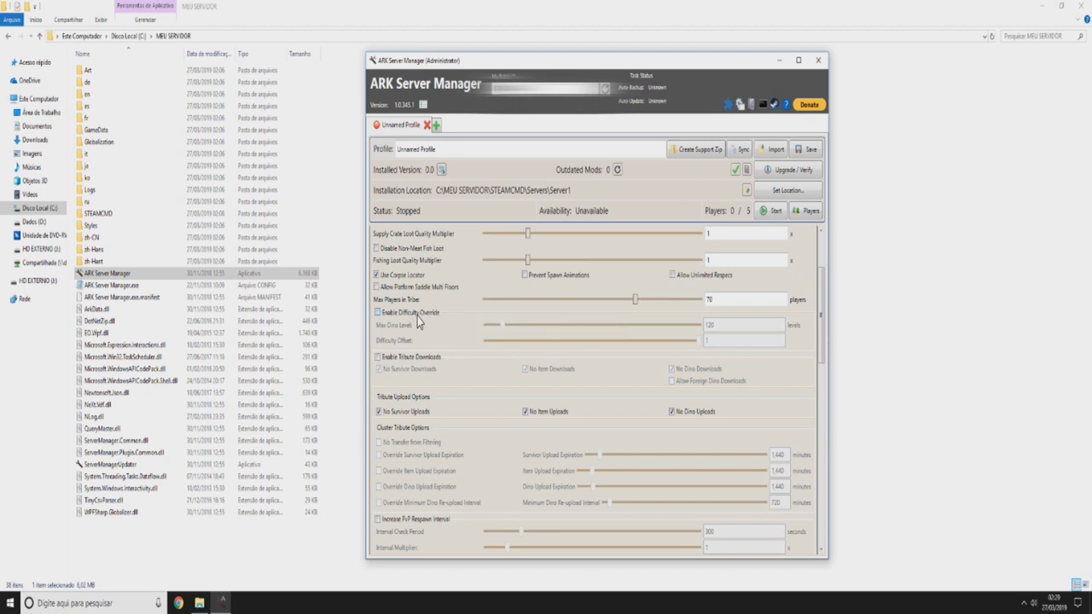
- Enable Difficulty Override and start adjusting the Max Dino Level value
left_click(413, 316)
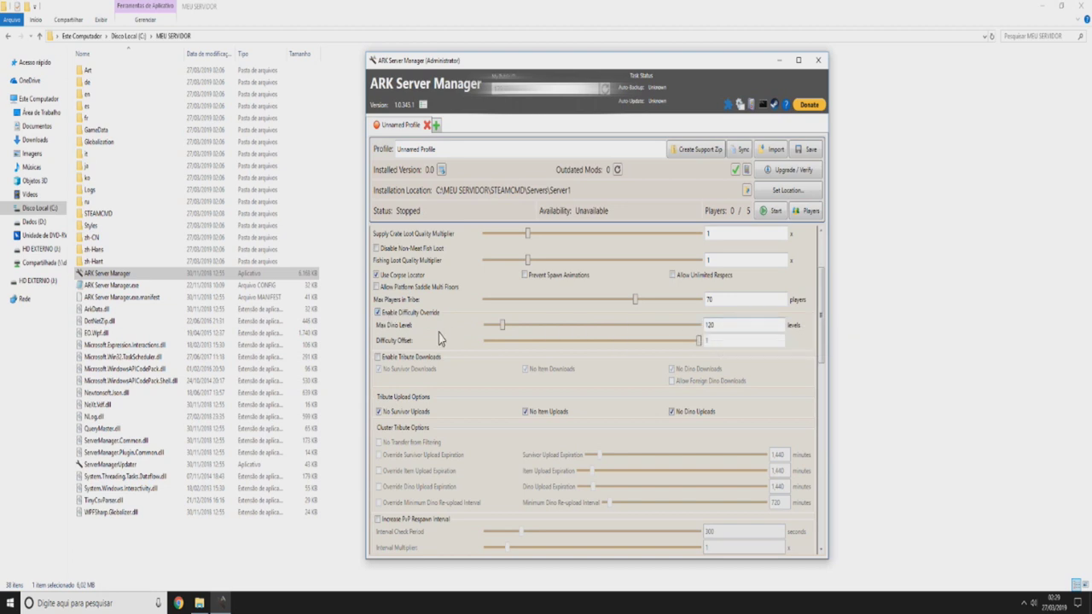
left_click(723, 341)
key("shift+Tab")
left_click_drag(509, 326, 700, 325)
double_click(751, 327)
type("1")
left_click(687, 315)
- Set Difficulty Offset to 1 and Max Dino Level to 150
scroll(687, 316, "down", 1)
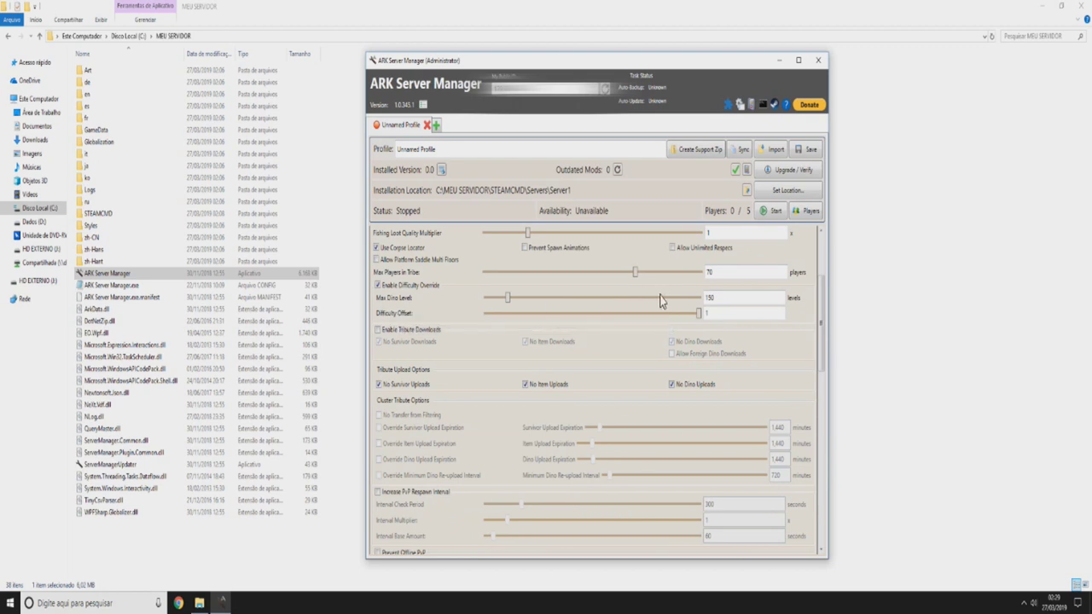
left_click(735, 315)
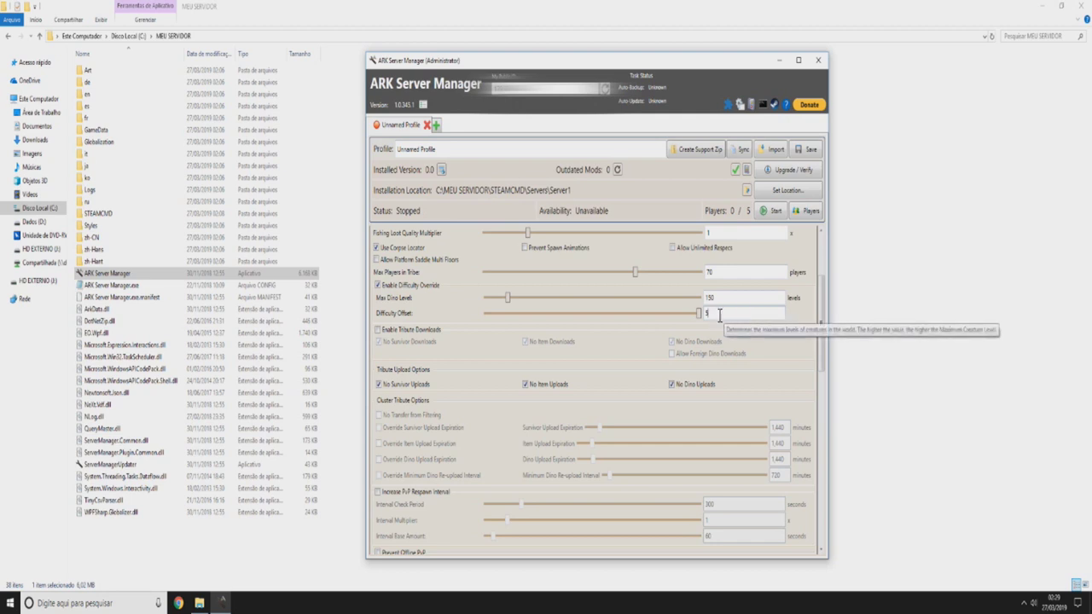
double_click(725, 312)
key("BackSpace")
type("1")
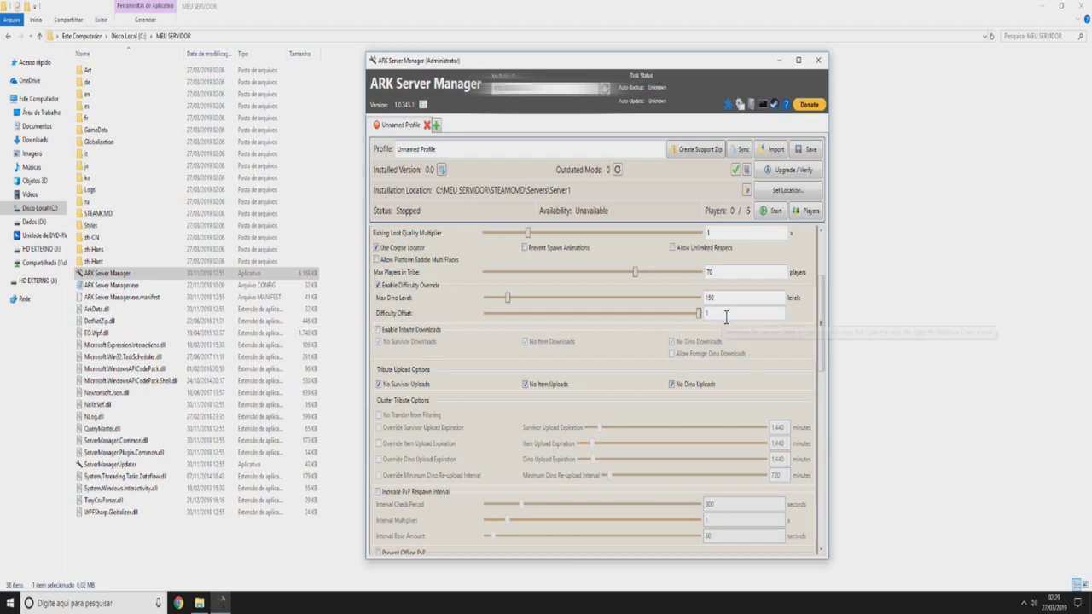
key("shift+Tab")
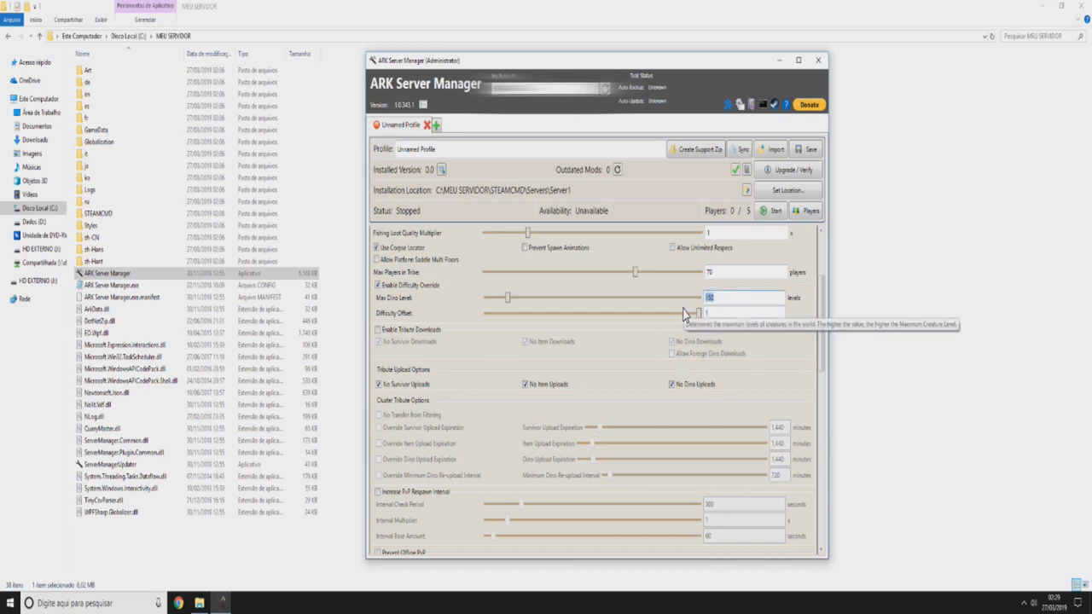
type("100")
key("Tab")
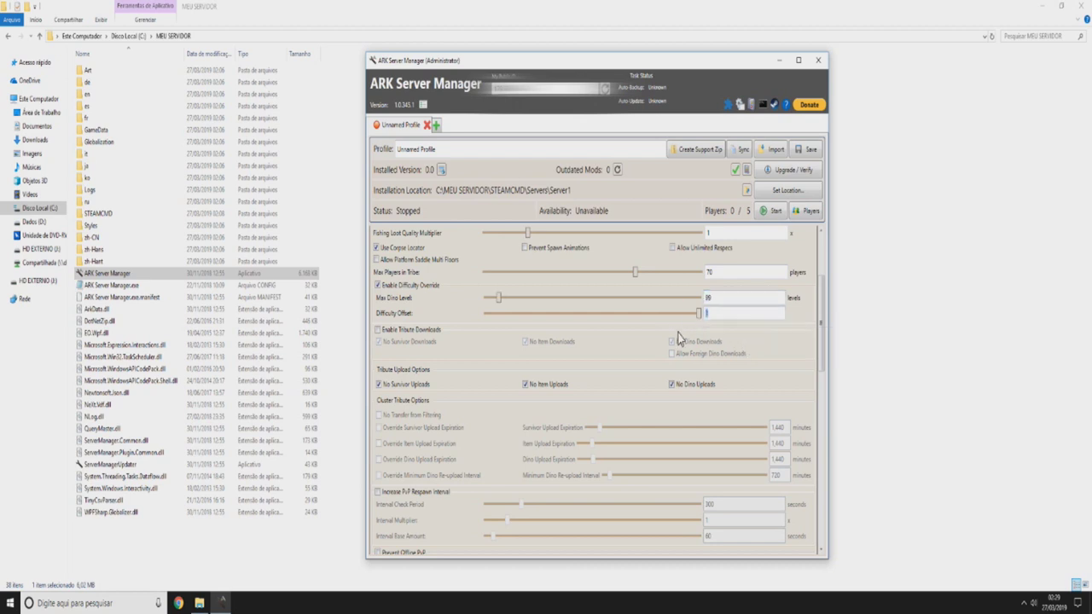
key("shift+Tab")
type("150")
scroll(597, 282, "down", 1)
scroll(529, 276, "up", 1)
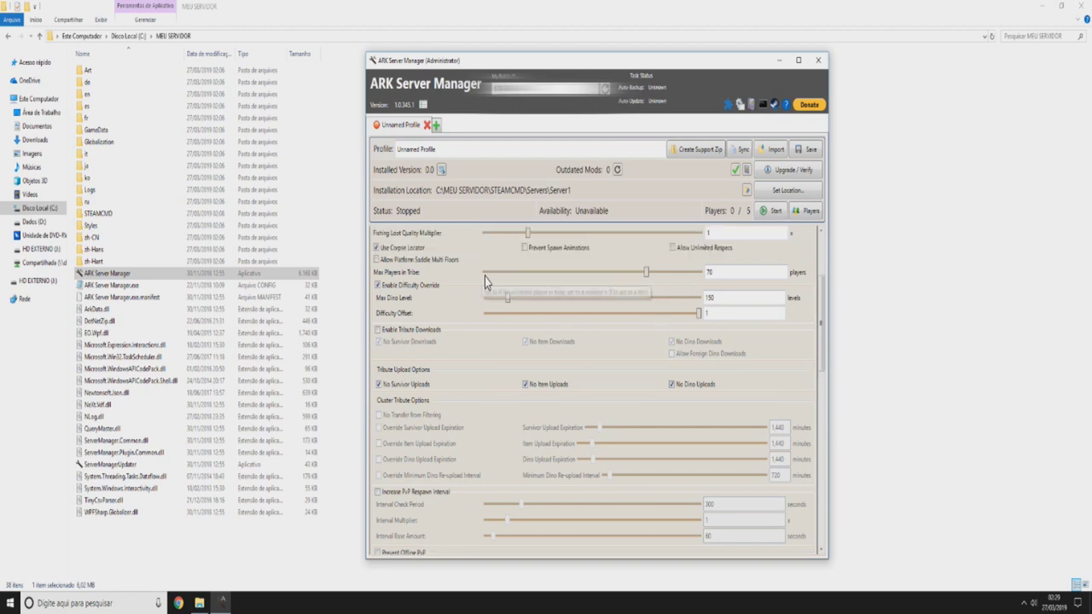
left_click_drag(646, 275, 634, 275)
left_click(571, 275)
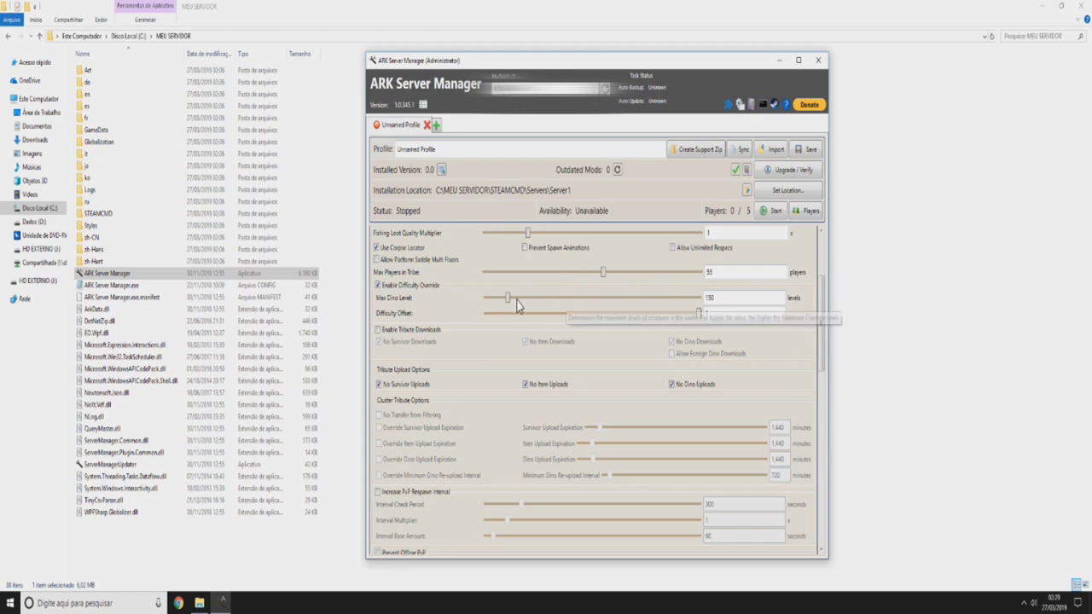
scroll(516, 305, "down", 1)
left_click(386, 275)
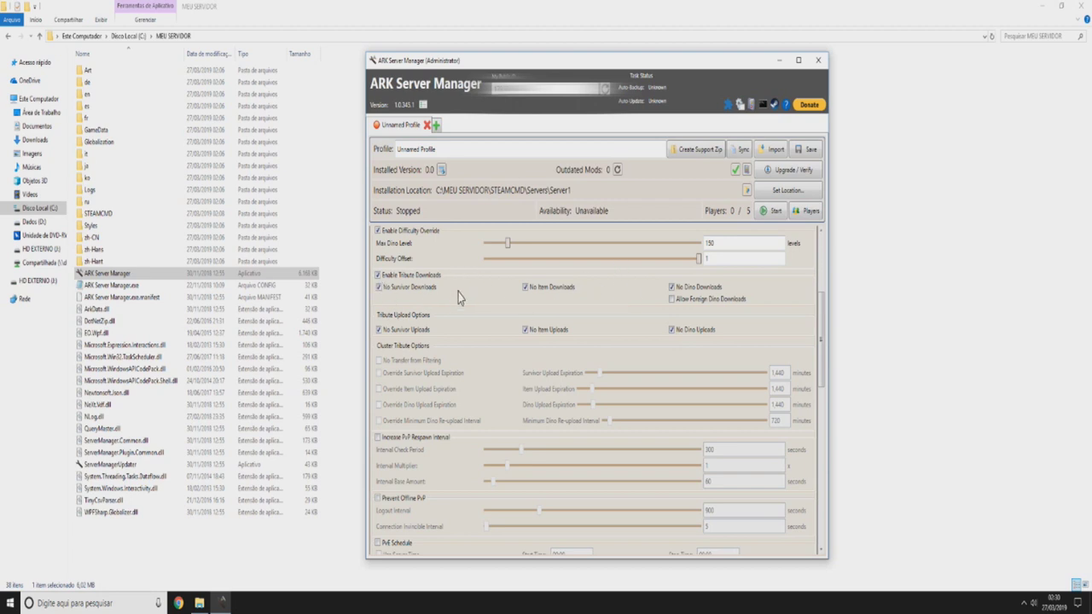
left_click(393, 278)
scroll(497, 281, "down", 1)
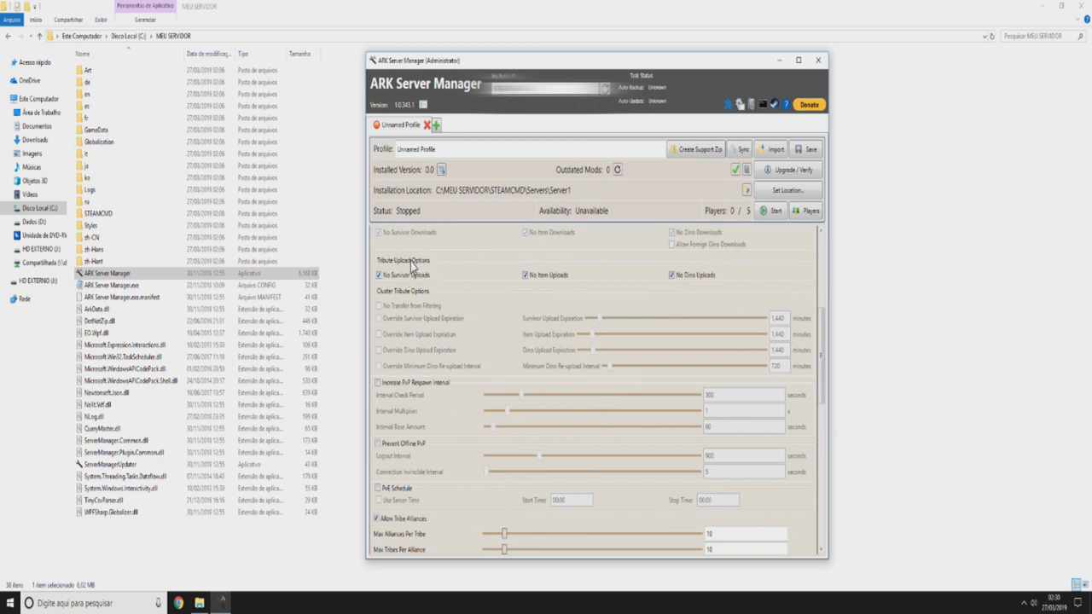
scroll(529, 287, "up", 1)
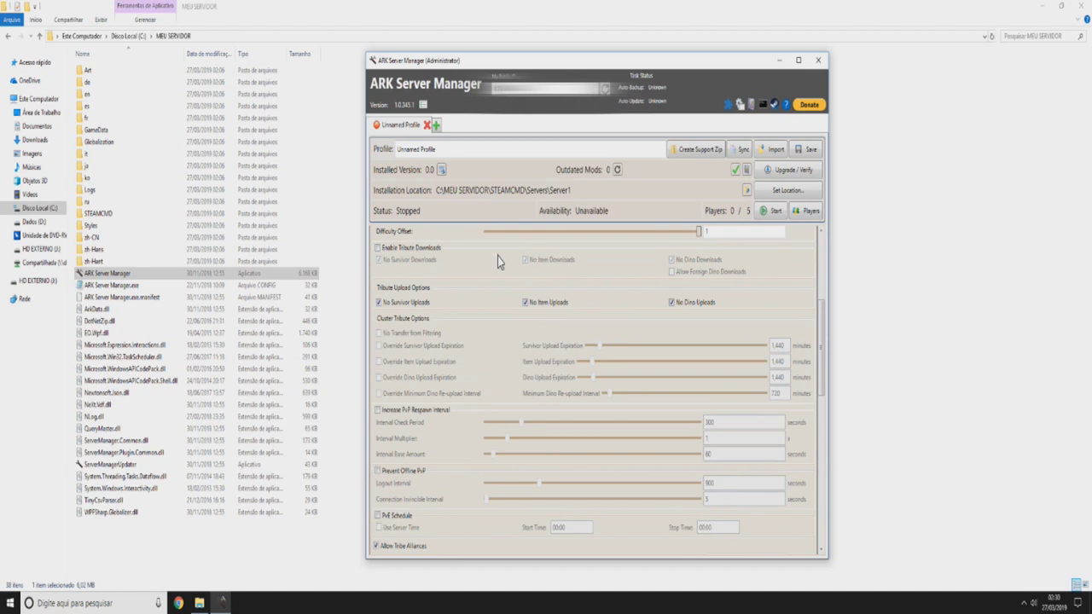
scroll(497, 261, "down", 2)
scroll(487, 260, "up", 2)
scroll(473, 286, "down", 1)
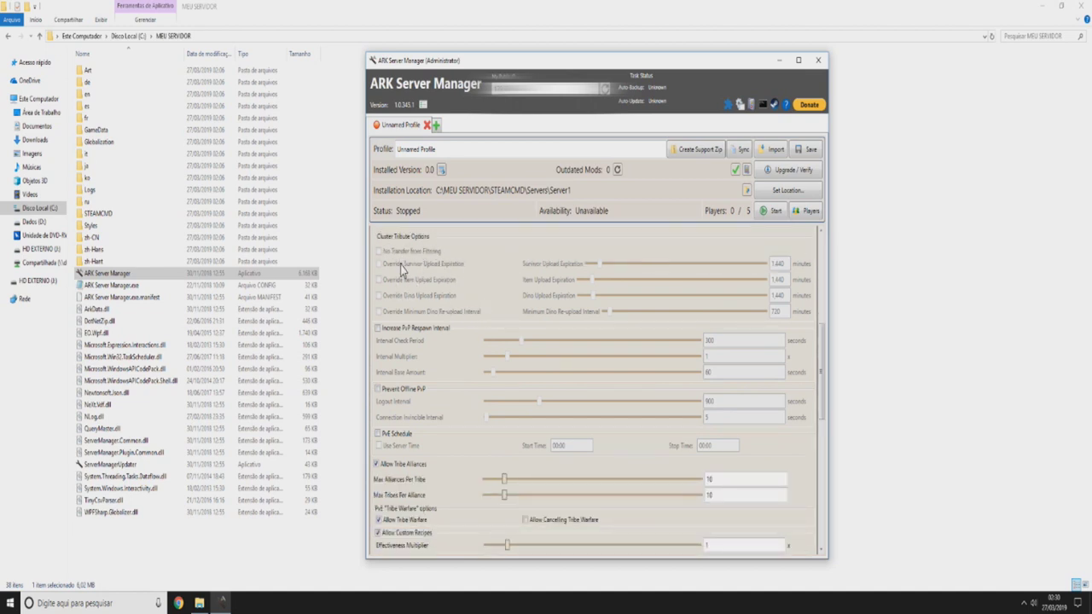
scroll(454, 272, "down", 2)
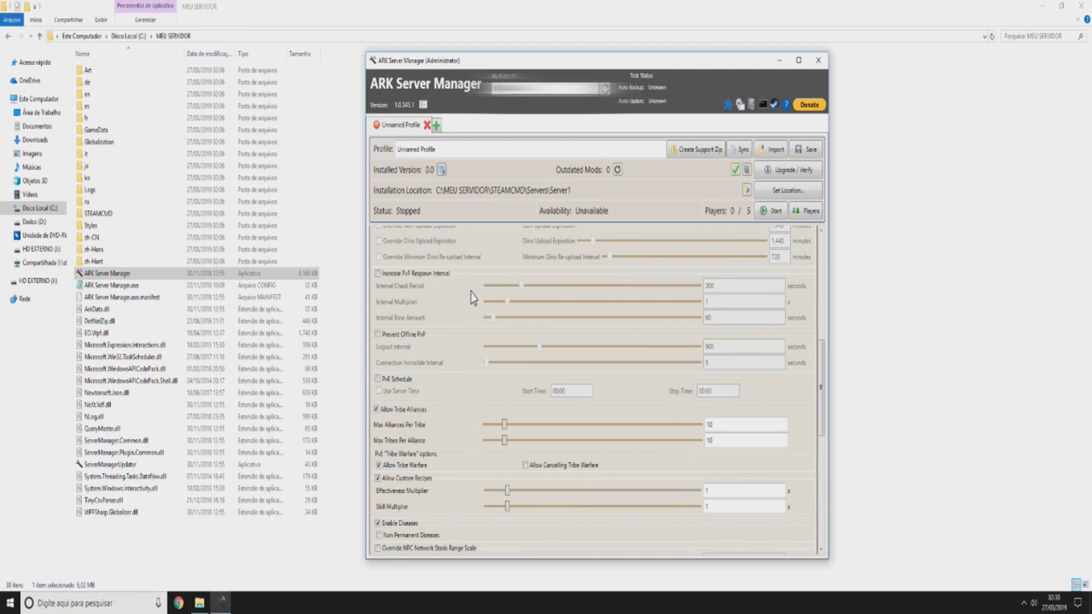
- Leave Increase PvP Respawn Interval off and turn on Prevent Offline PvP
left_click(413, 275)
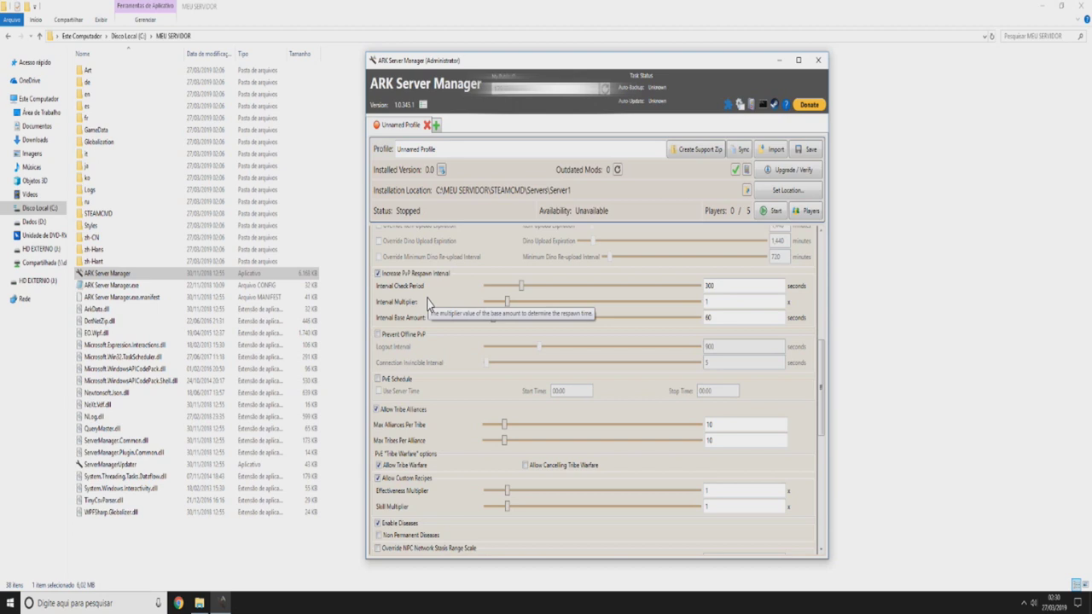
left_click(411, 274)
scroll(406, 287, "down", 1)
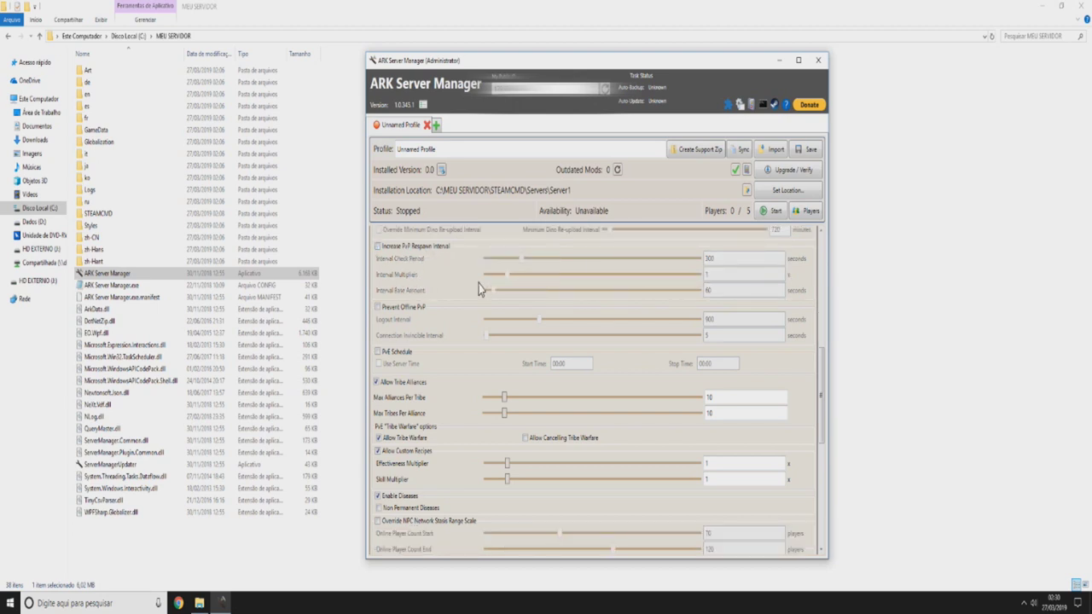
left_click(407, 310)
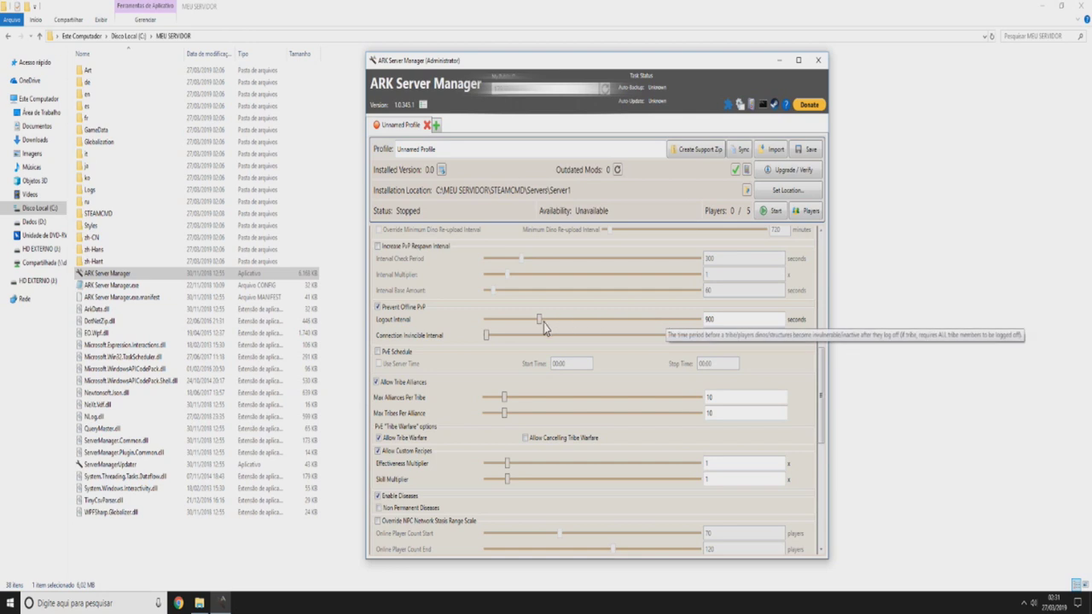
- Keep Logout Interval at 900 seconds and Connection Invincible Interval at 5 seconds
double_click(736, 321)
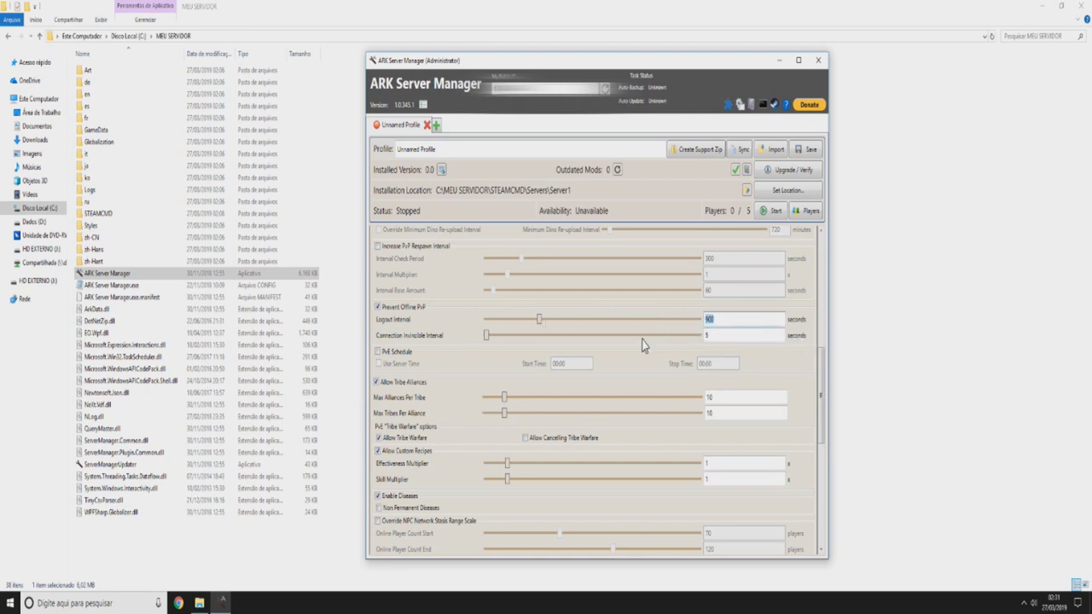
left_click(612, 309)
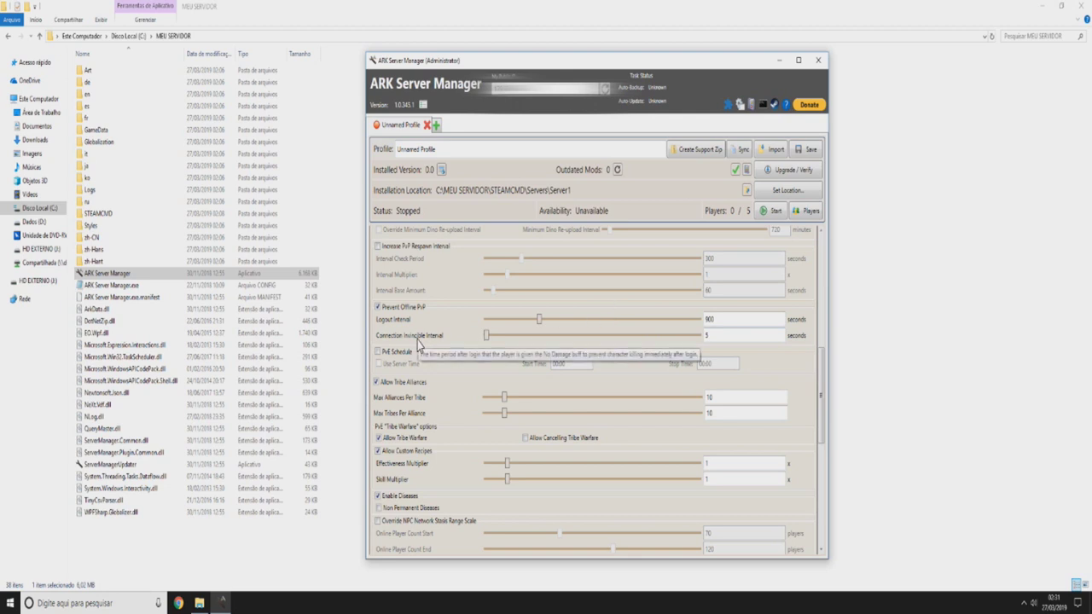
double_click(717, 337)
left_click(720, 338)
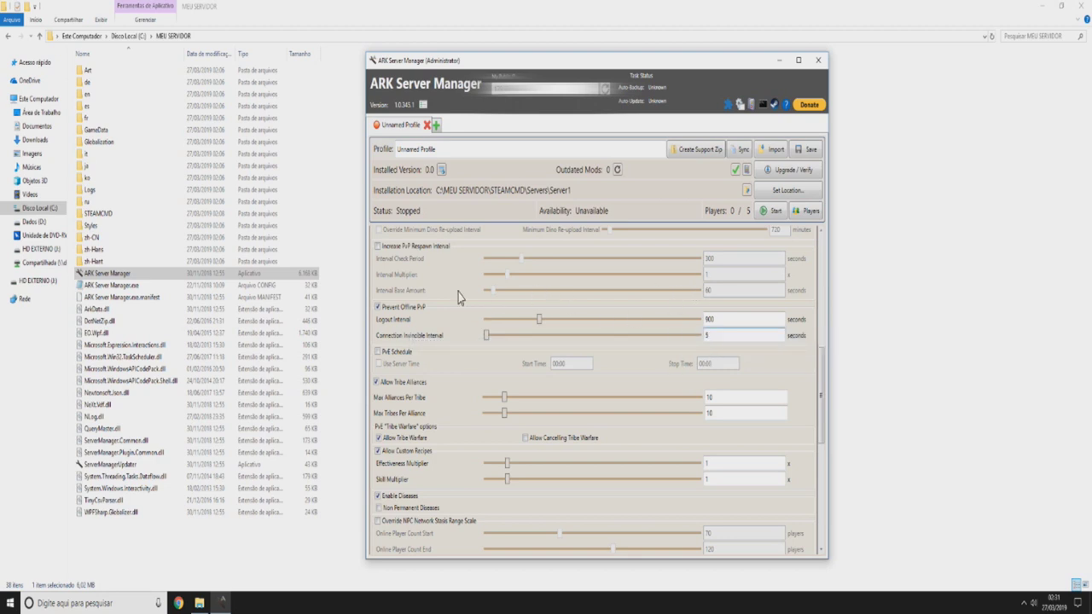
scroll(457, 297, "down", 2)
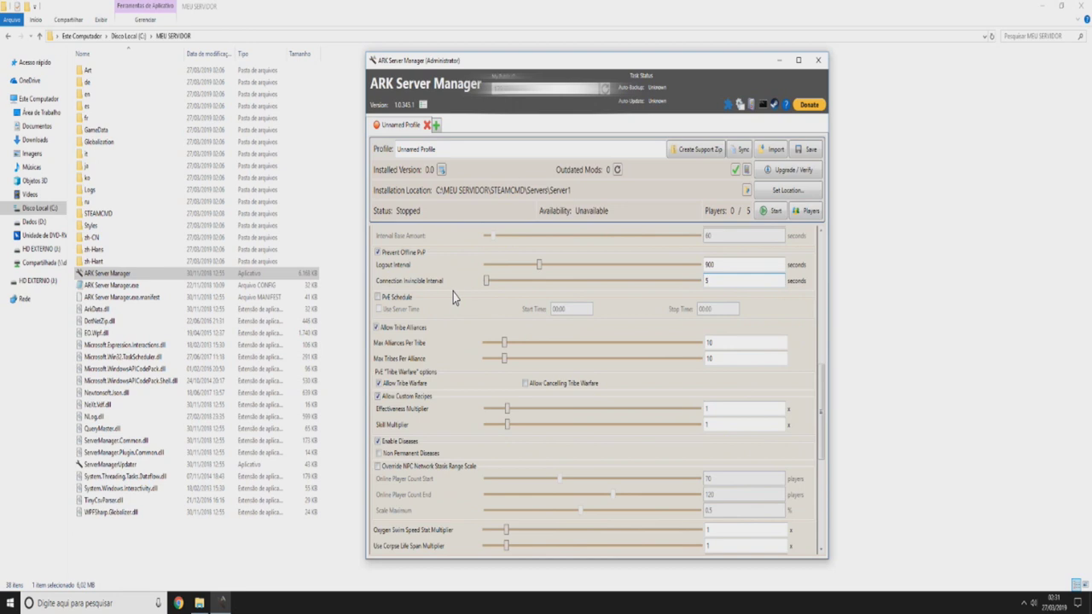
scroll(465, 328, "down", 2)
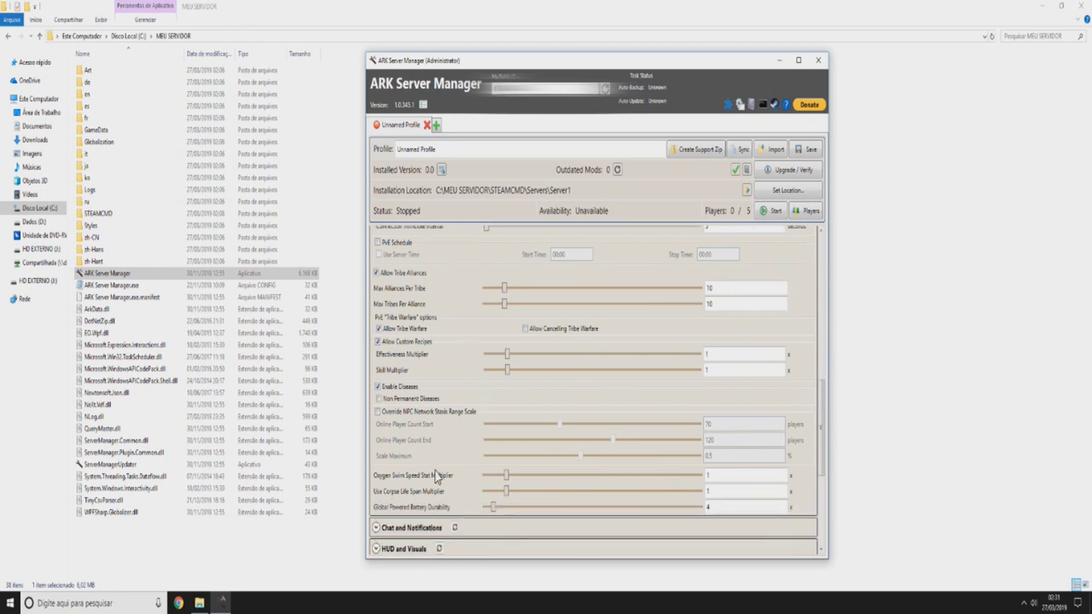
scroll(439, 478, "up", 4)
scroll(410, 341, "up", 6)
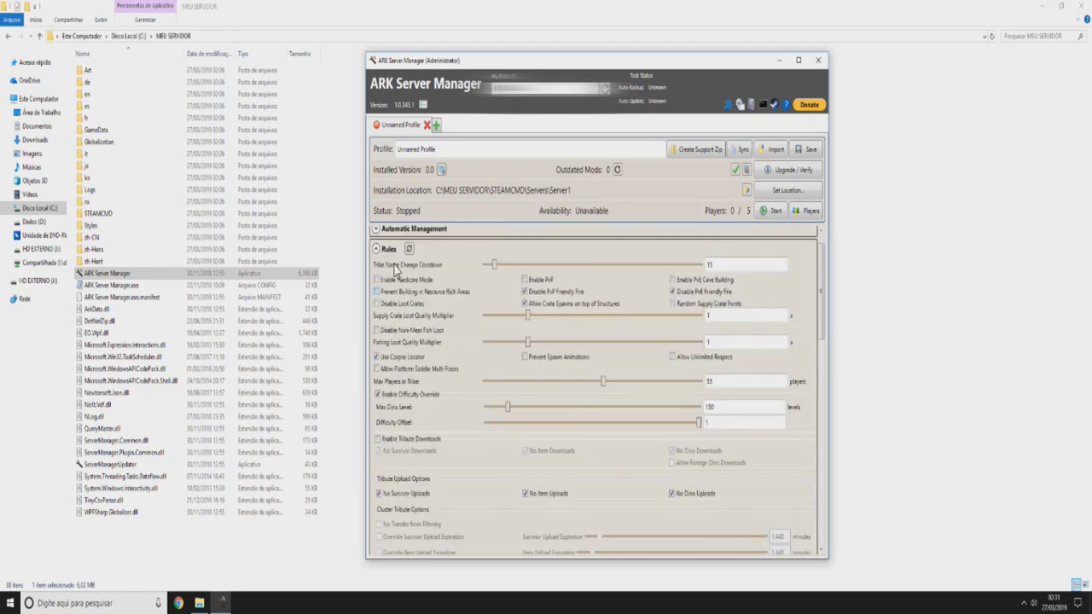
- Collapse all settings sections and expand HUD and Visuals
left_click(378, 253)
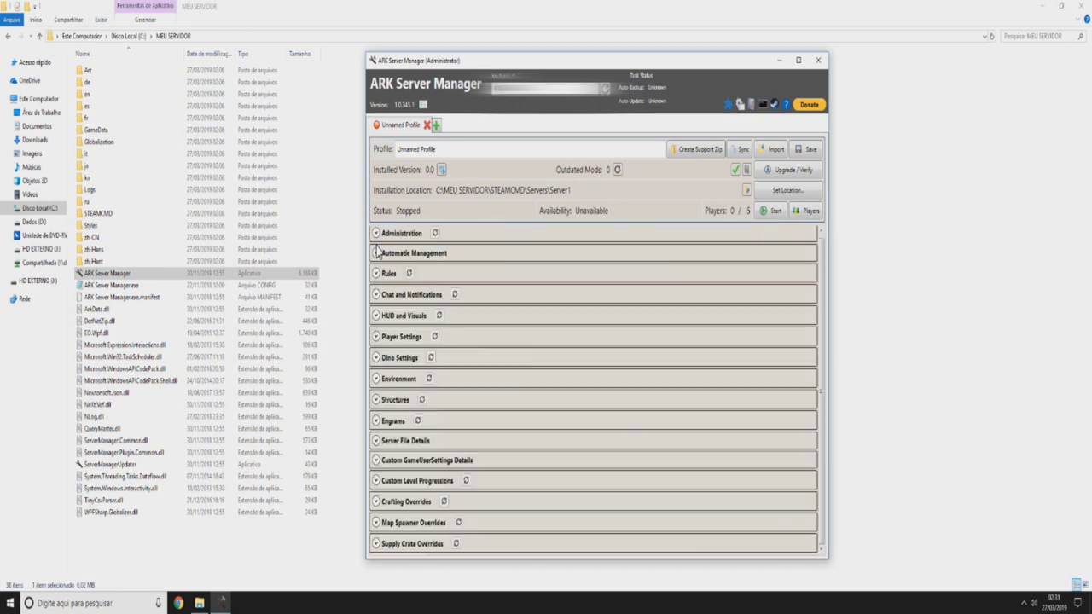
left_click(404, 317)
left_click(399, 296)
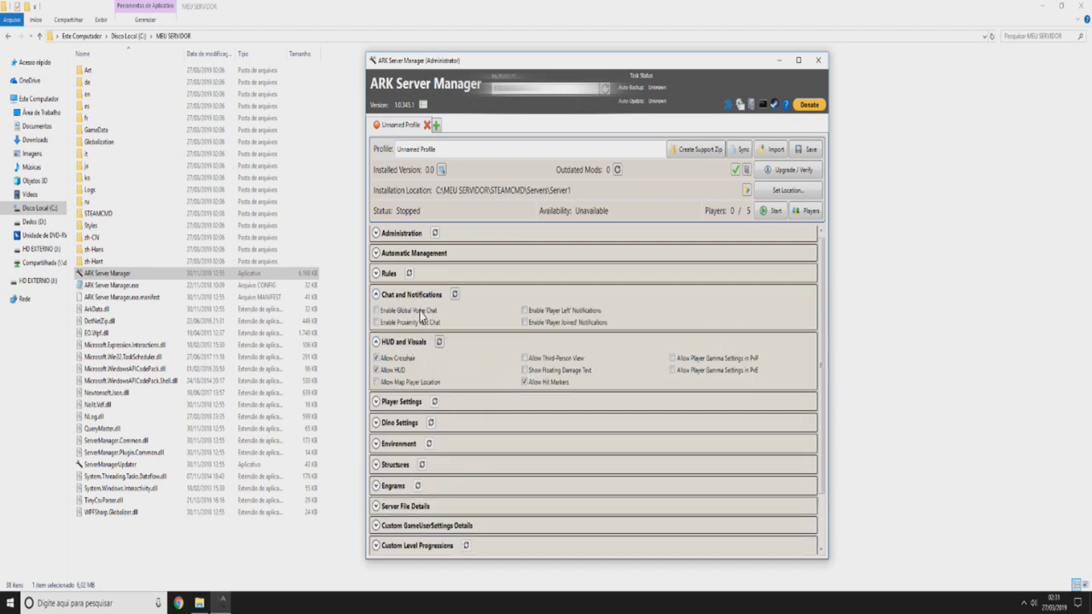
left_click(416, 296)
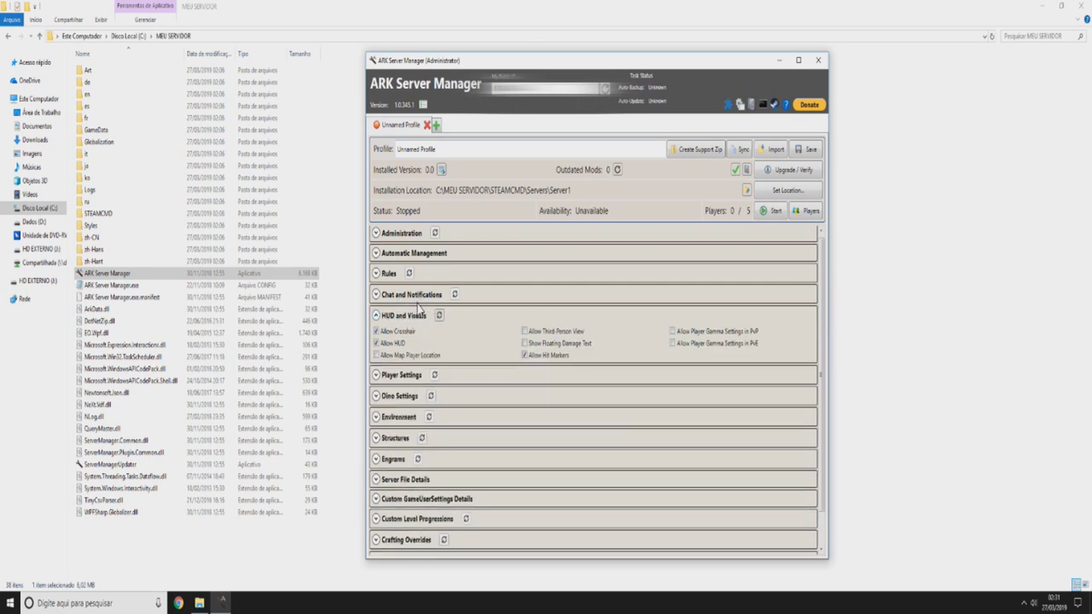
- Allow PvP and PvE gamma, map player location, floating damage text and third-person view
left_click(691, 332)
left_click(692, 343)
left_click(404, 355)
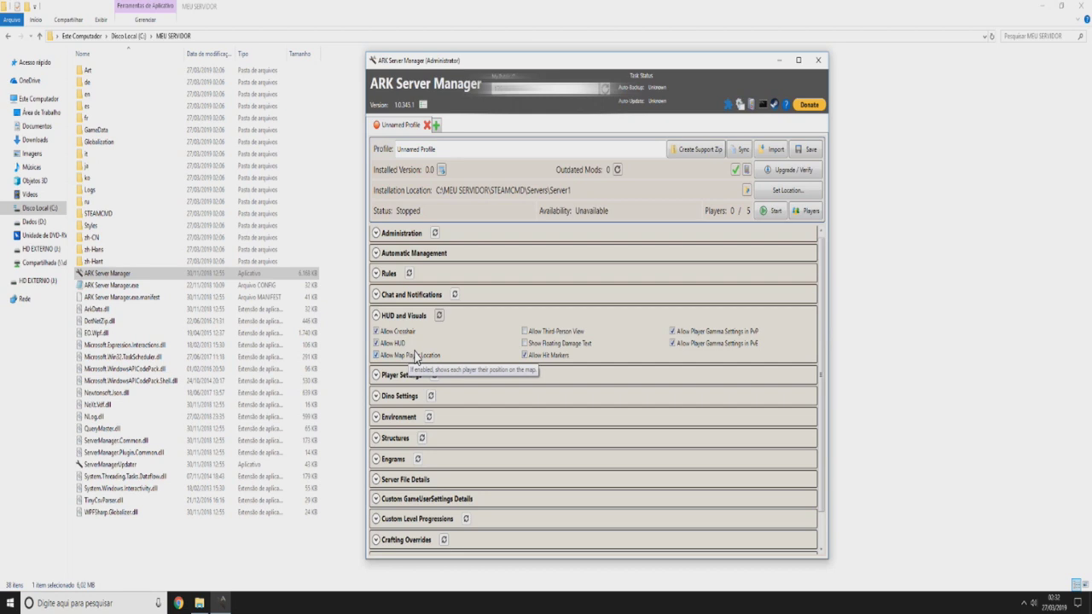
left_click(560, 344)
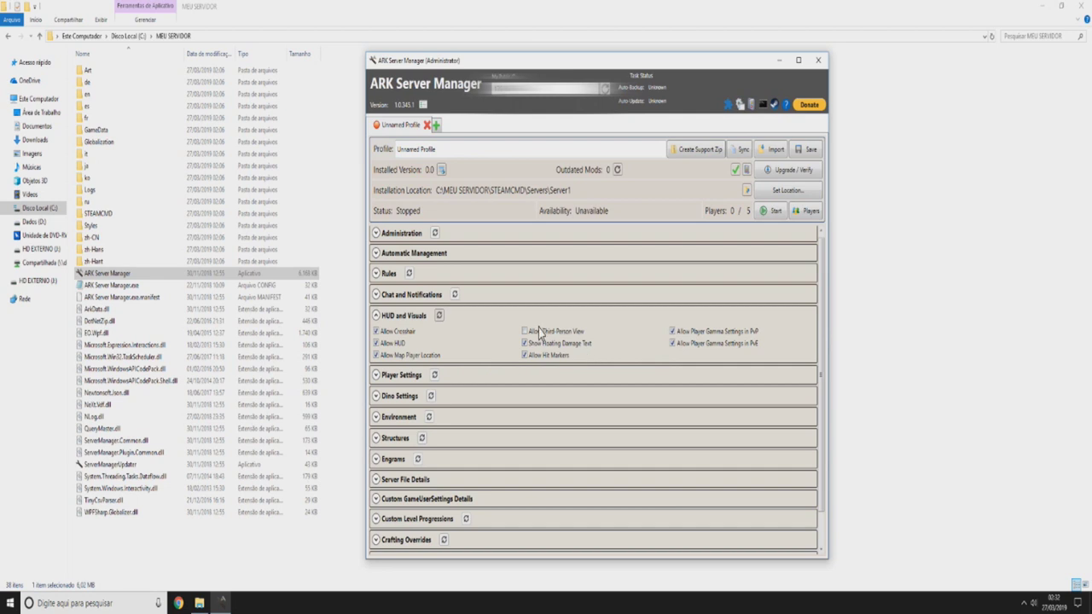
left_click(569, 328)
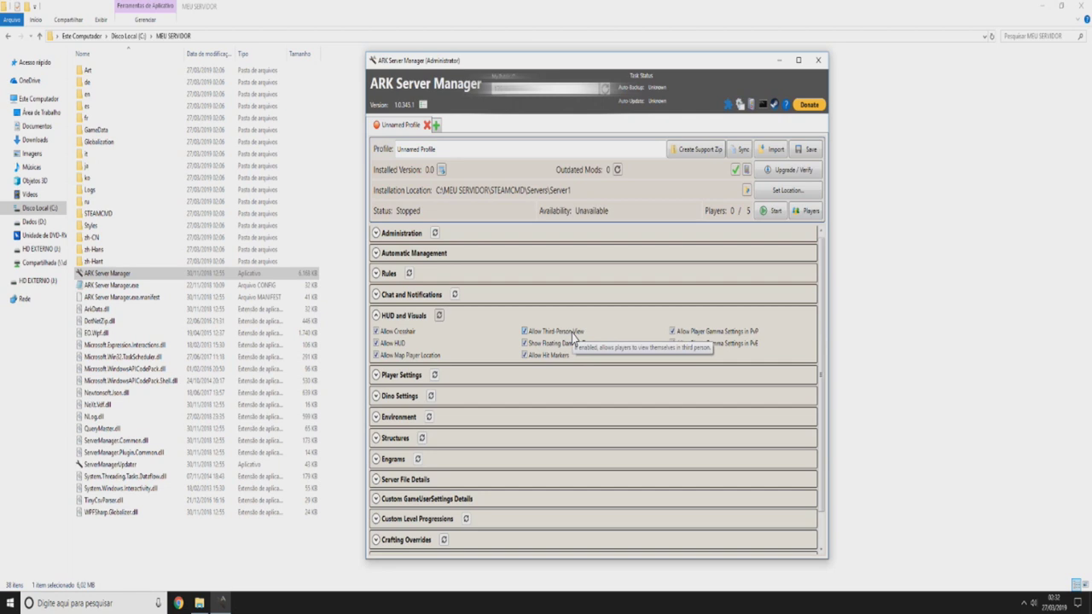
left_click(405, 317)
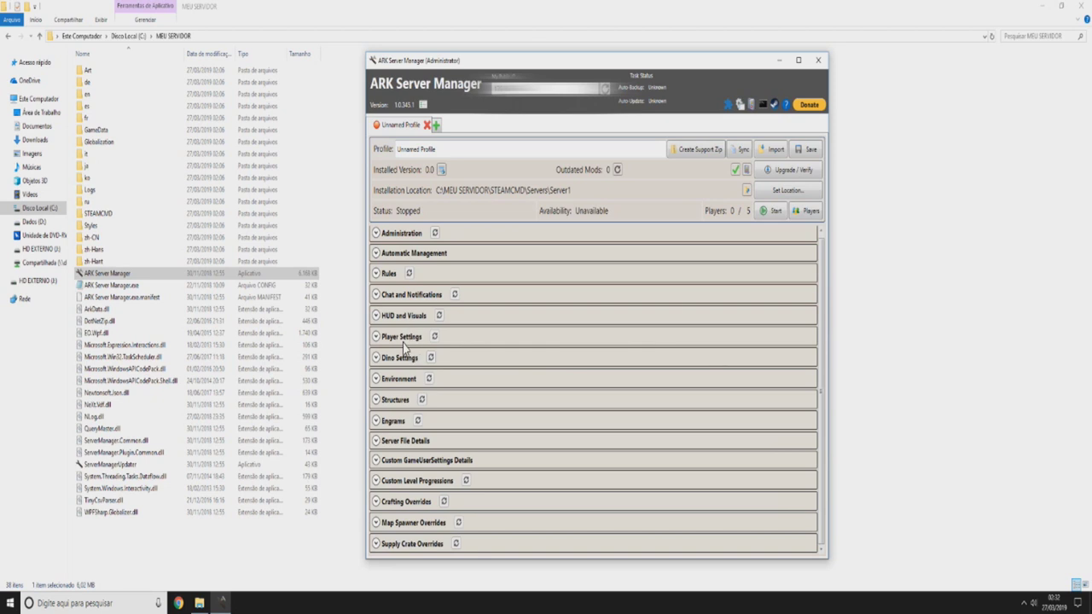
- Expand Player Settings and tick Enable Flyer-Carry, leaving the multipliers at 1
left_click(404, 338)
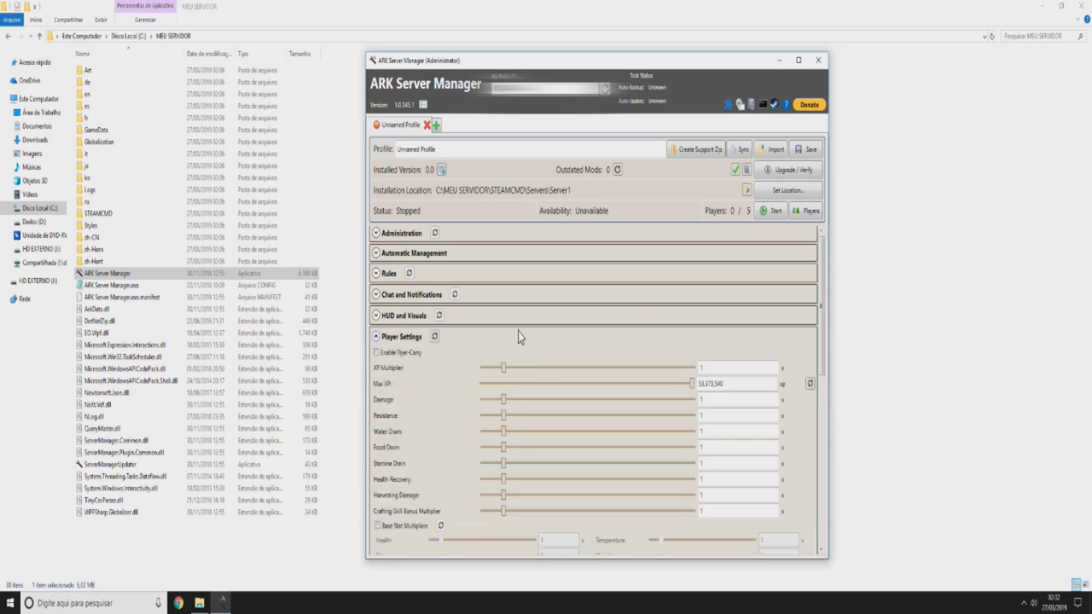
scroll(495, 323, "down", 1)
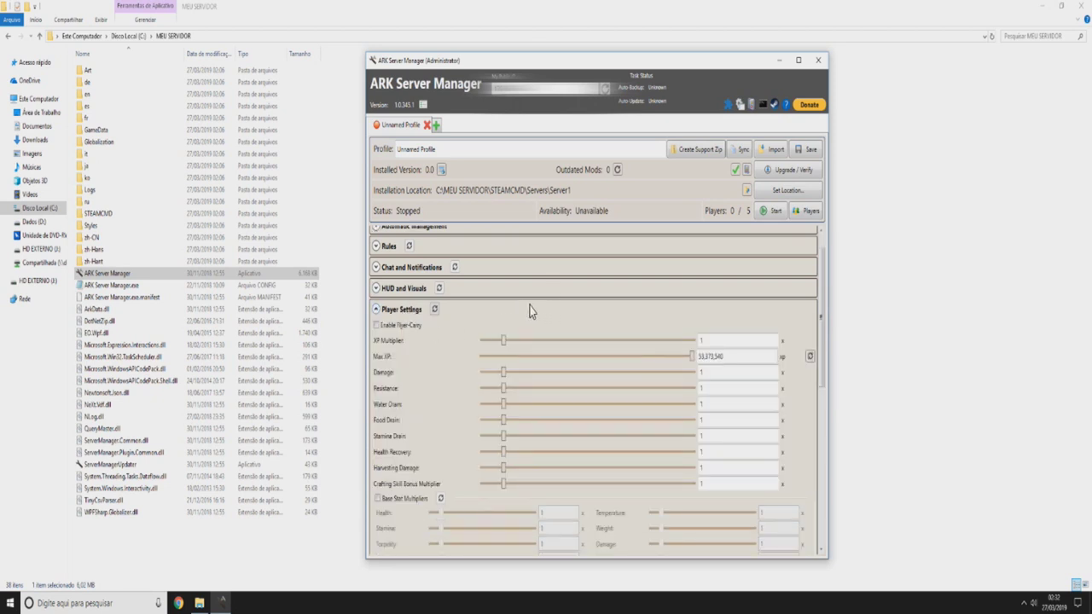
left_click(400, 331)
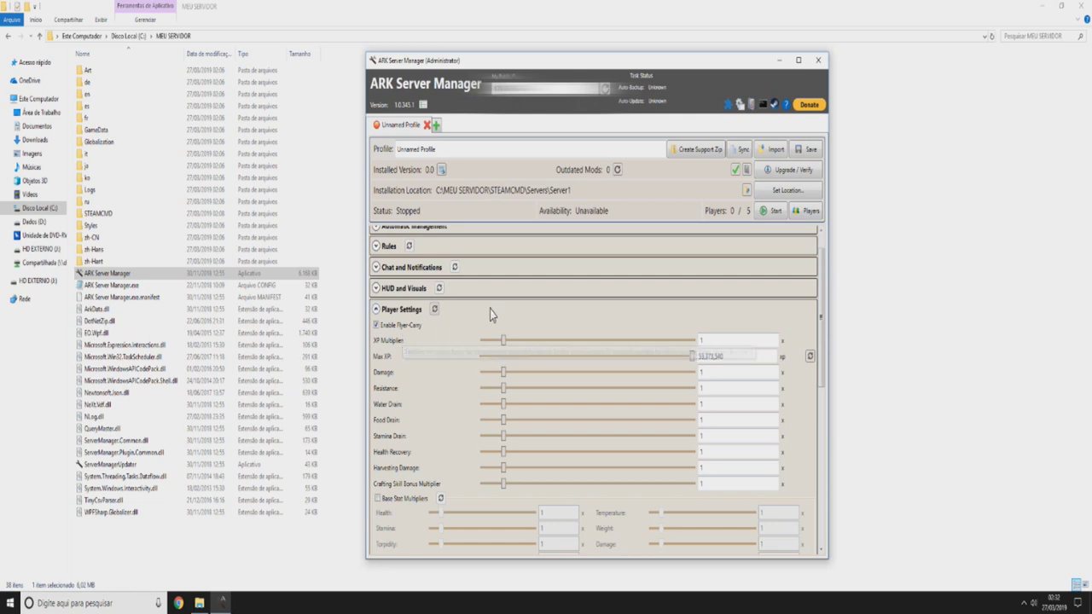
scroll(400, 307, "down", 2)
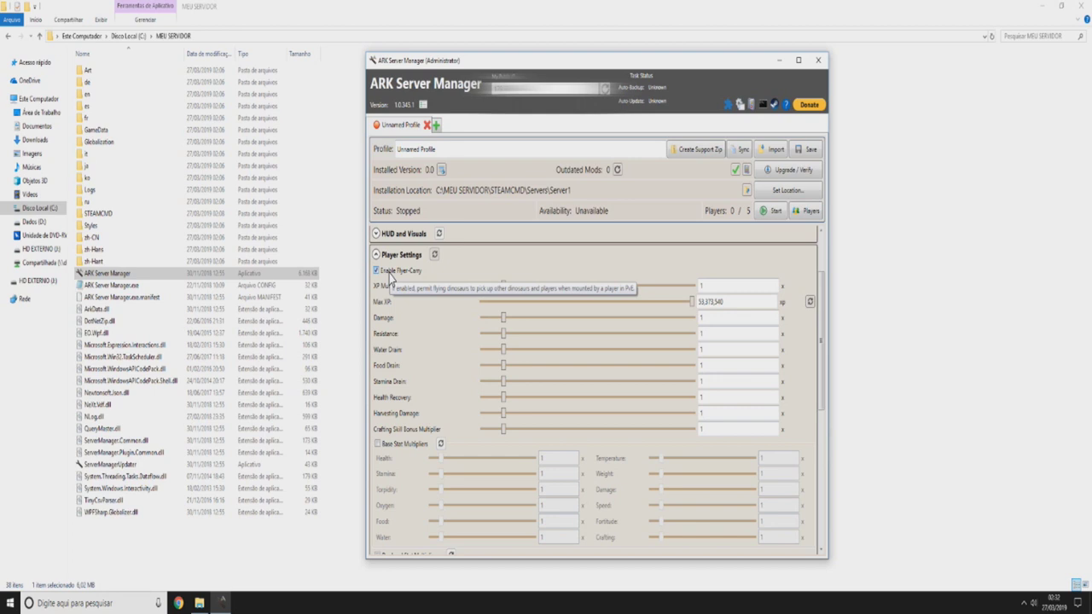
scroll(390, 275, "up", 3)
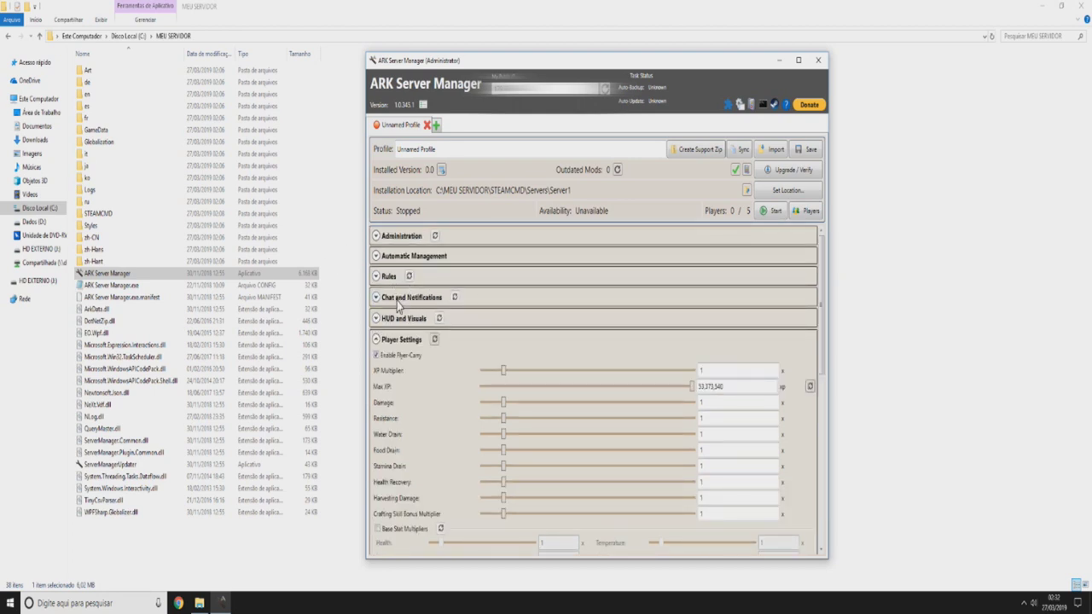
scroll(448, 299, "down", 3)
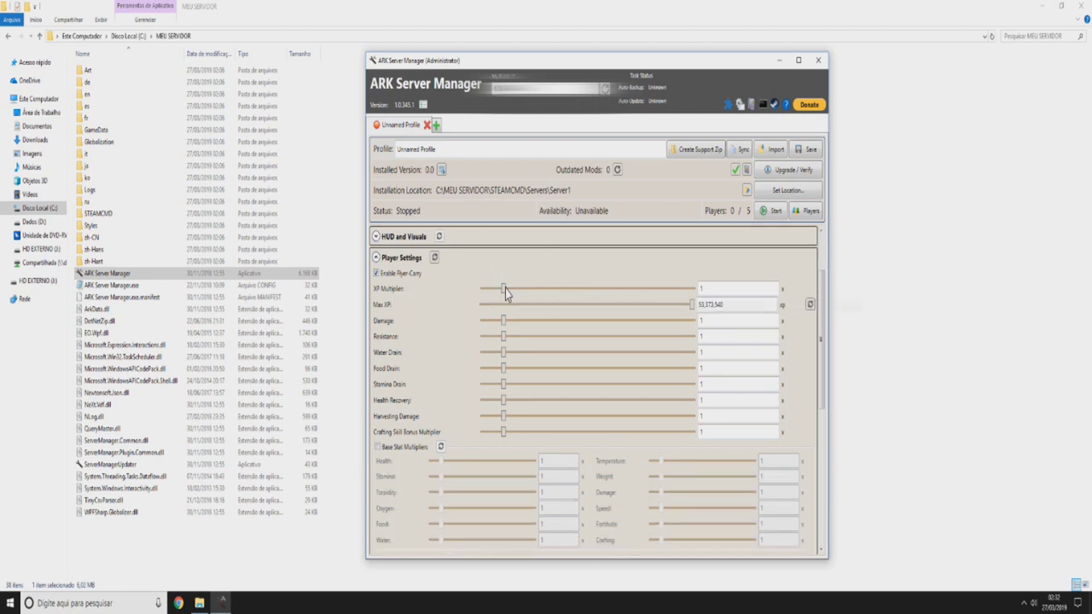
- Edit the player XP Multiplier and Water Drain values in Player Settings
left_click(709, 290)
type("0")
scroll(483, 367, "down", 2)
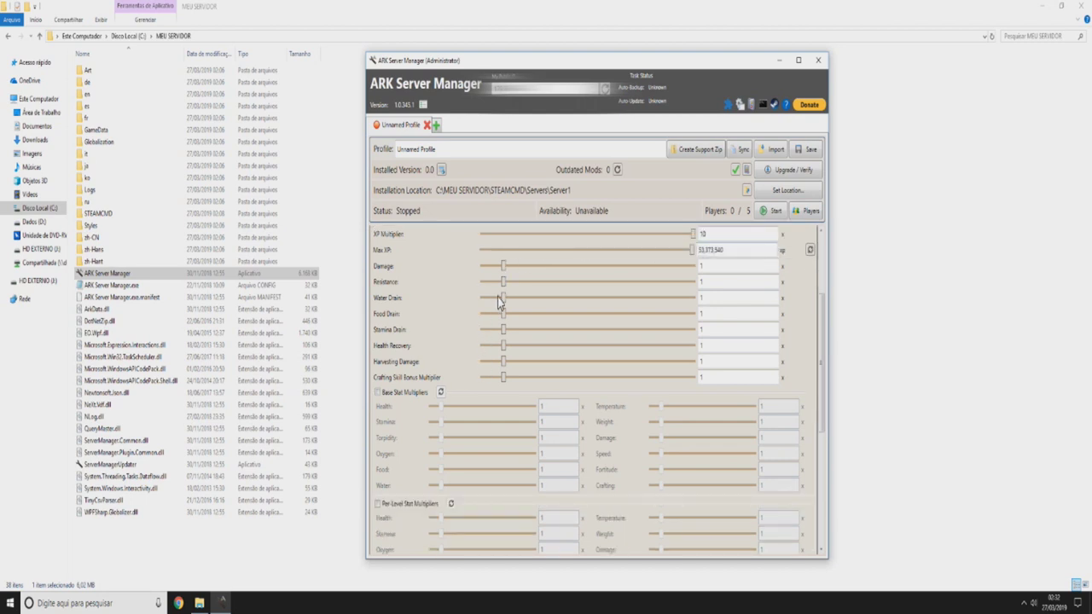
scroll(497, 298, "up", 2)
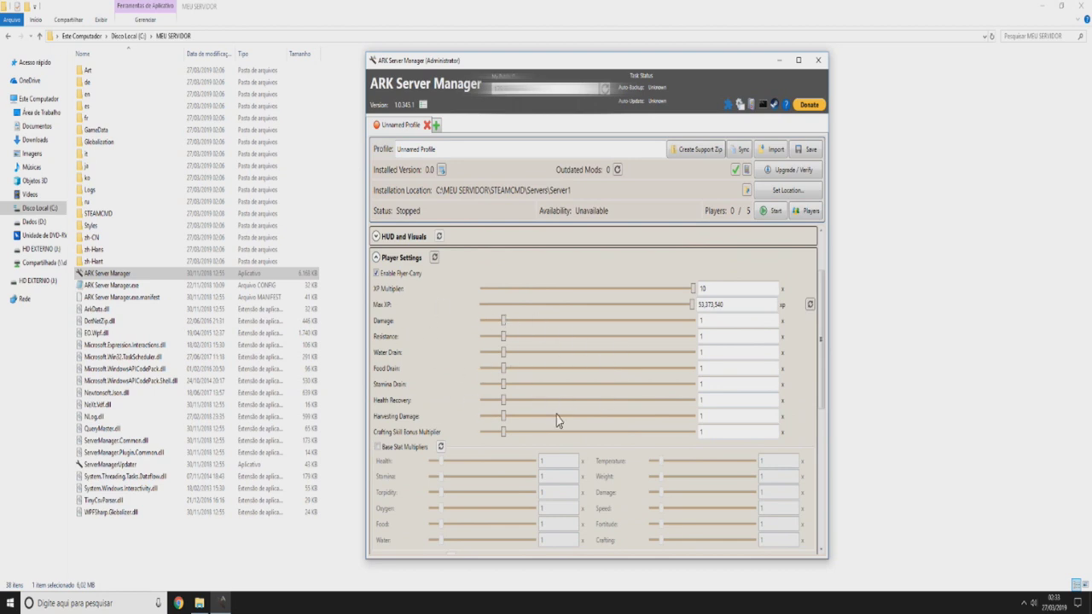
left_click(717, 352)
scroll(539, 334, "down", 1)
scroll(538, 333, "up", 2)
type("0")
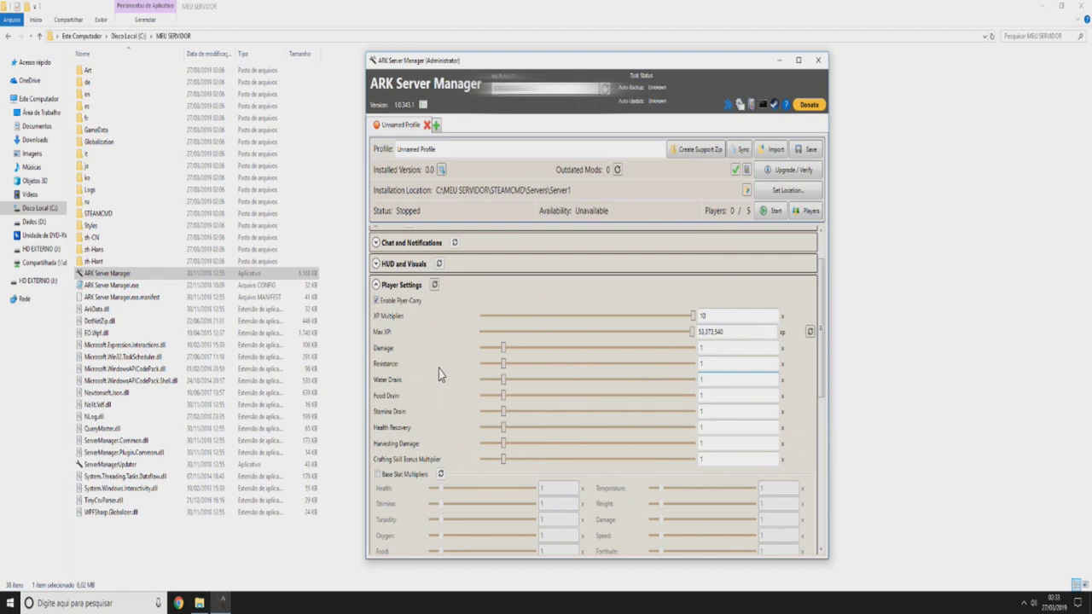
scroll(441, 370, "down", 3)
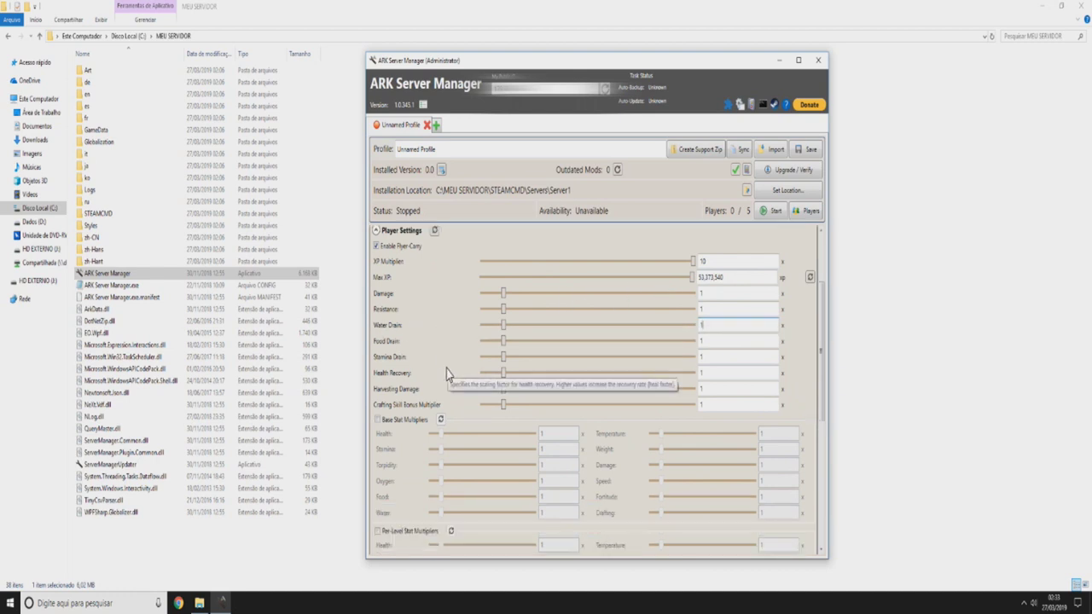
scroll(422, 341, "down", 2)
scroll(444, 333, "up", 4)
scroll(450, 331, "down", 2)
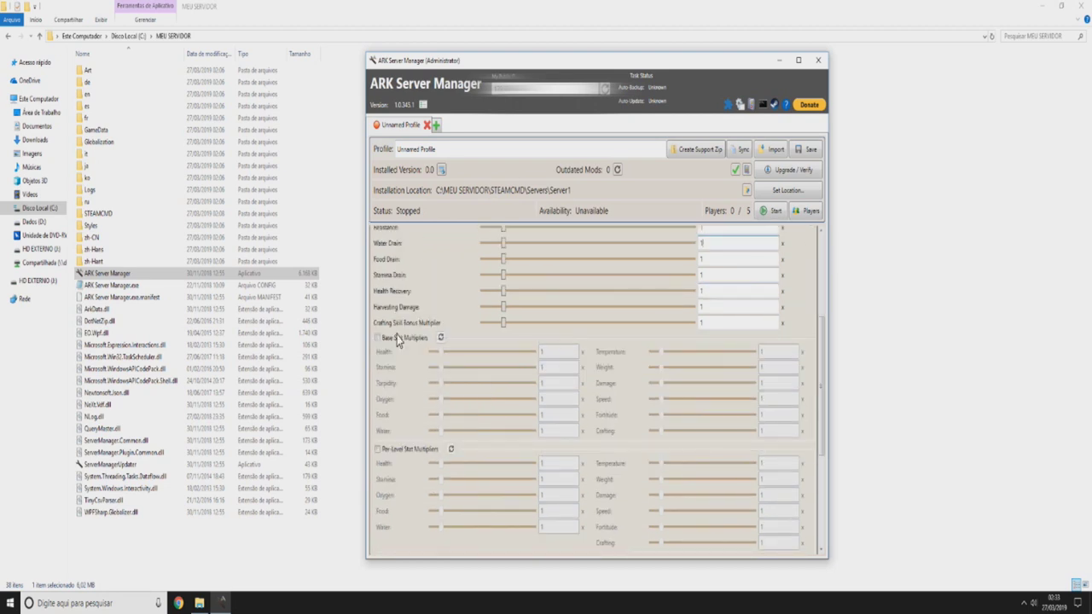
scroll(478, 335, "down", 2)
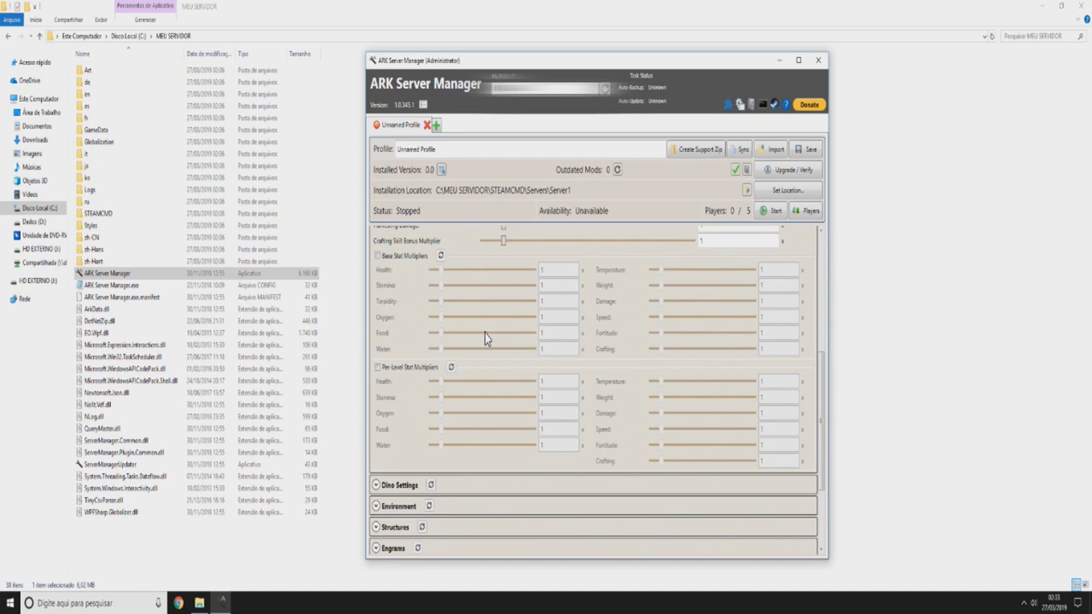
- Enable player Per-Level Stat Multipliers and set per-level Health to 3
left_click(413, 376)
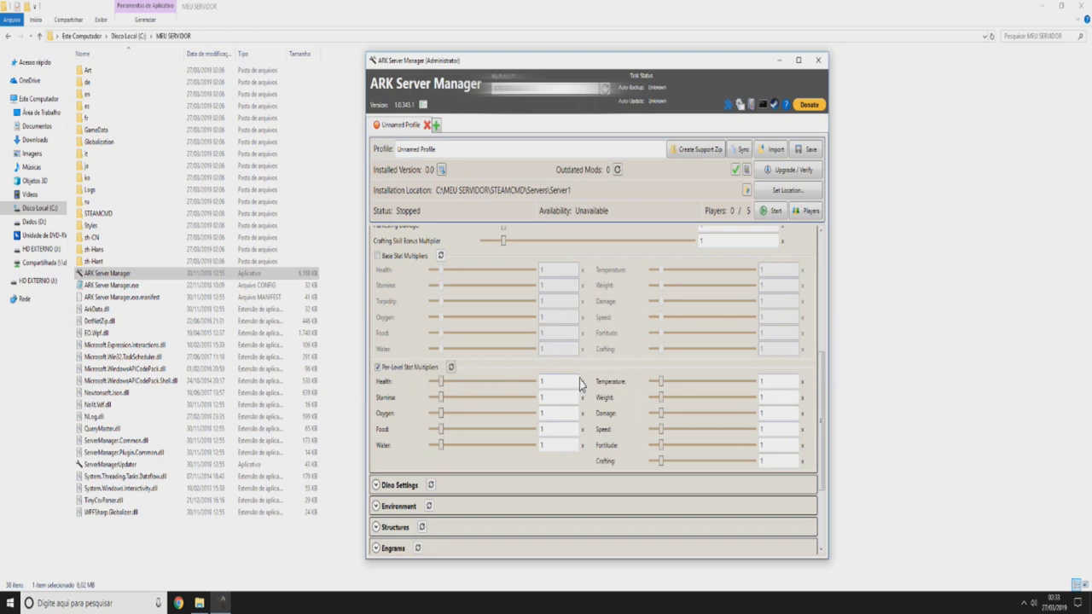
left_click(556, 381)
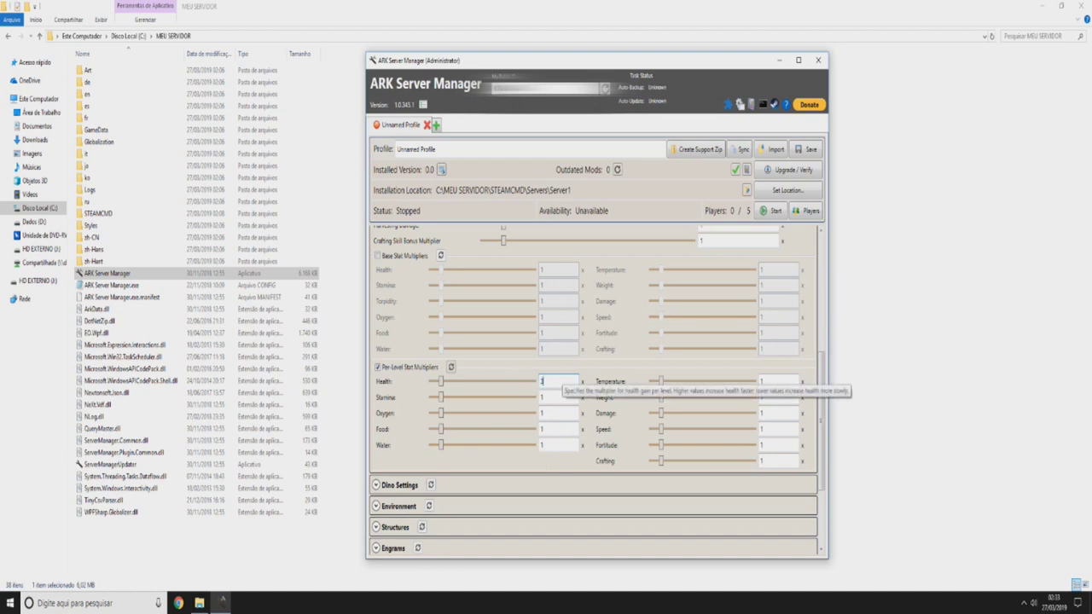
key("BackSpace")
type("2")
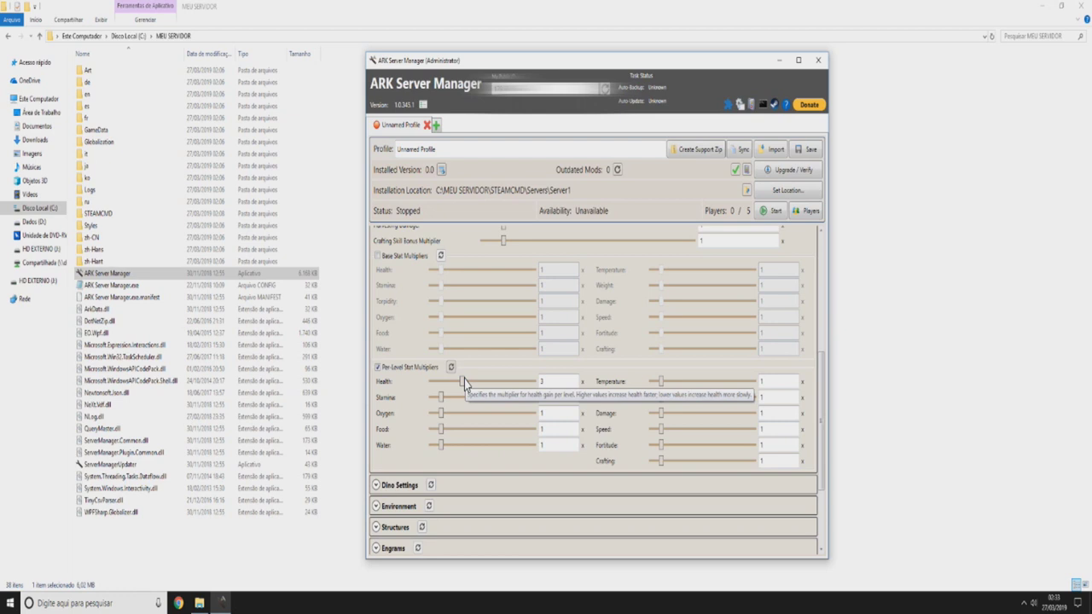
double_click(556, 381)
type("3")
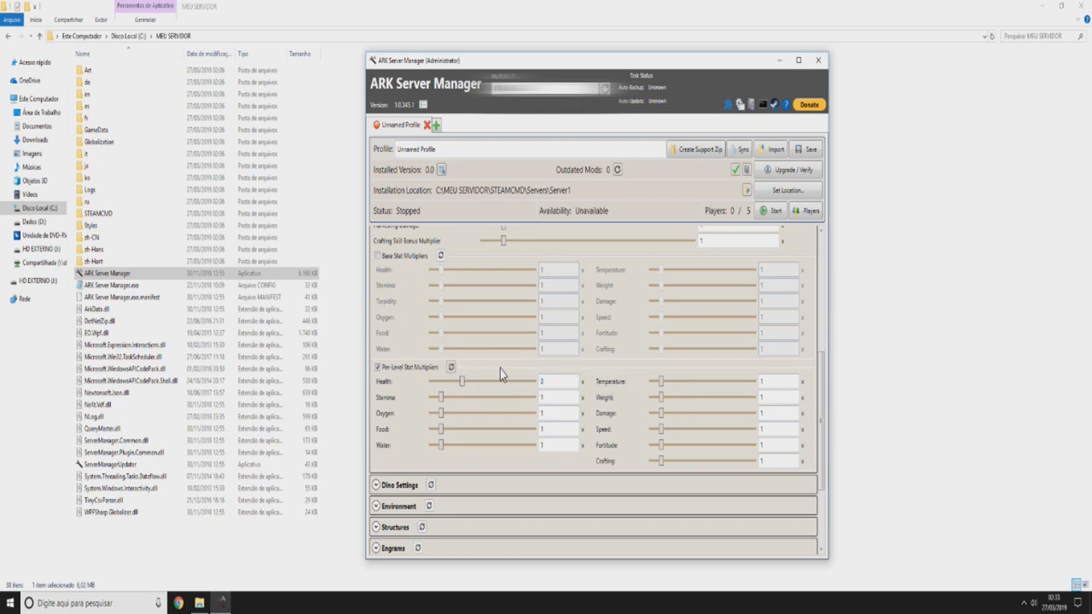
- Keep per-level Weight at 10 and set per-level Speed to 5
left_click(770, 399)
left_click(769, 429)
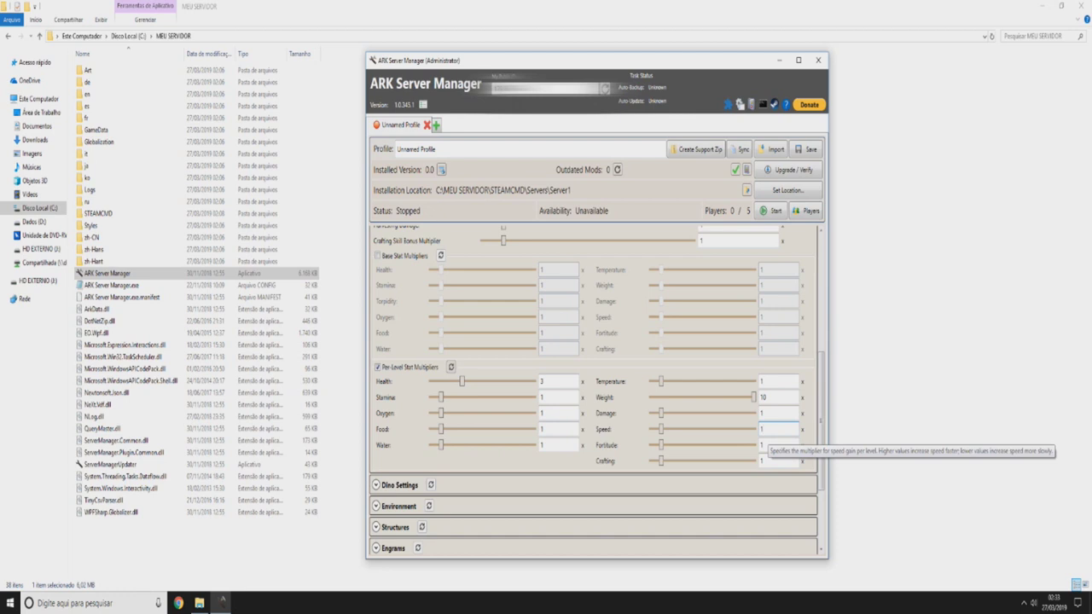
double_click(768, 431)
type("5")
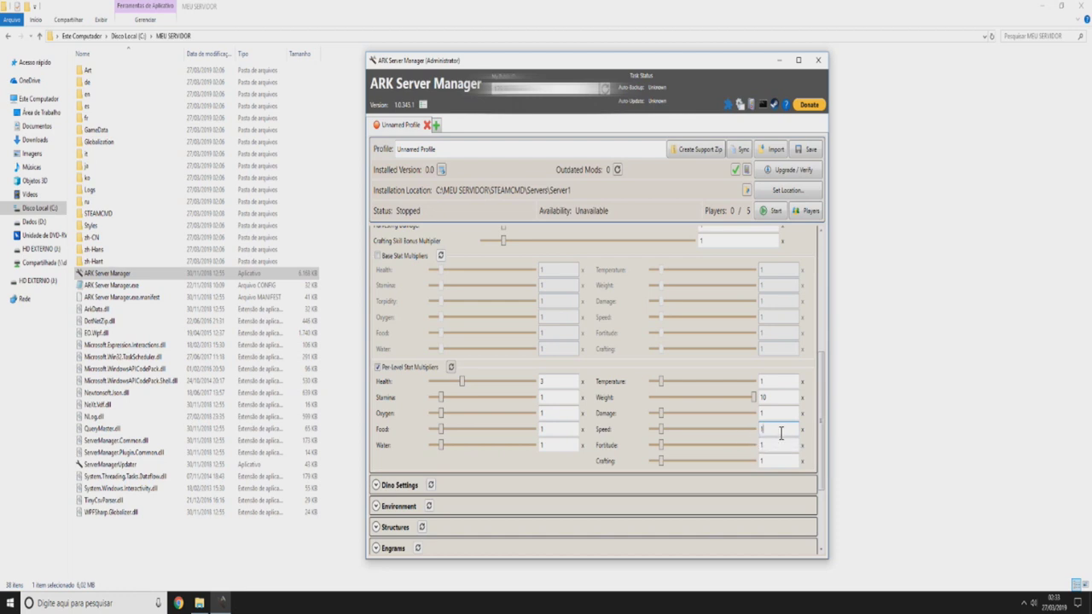
scroll(490, 412, "down", 2)
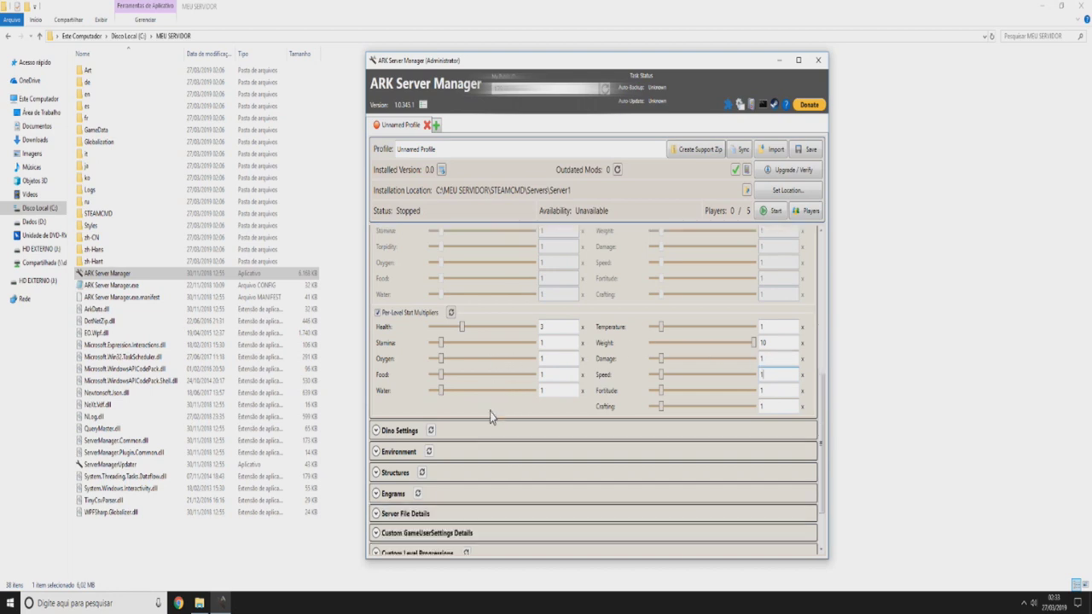
scroll(457, 416, "down", 2)
- Expand Dino Settings and change Max Tamed Dinos (tribe) from 40 to 4000
left_click(409, 380)
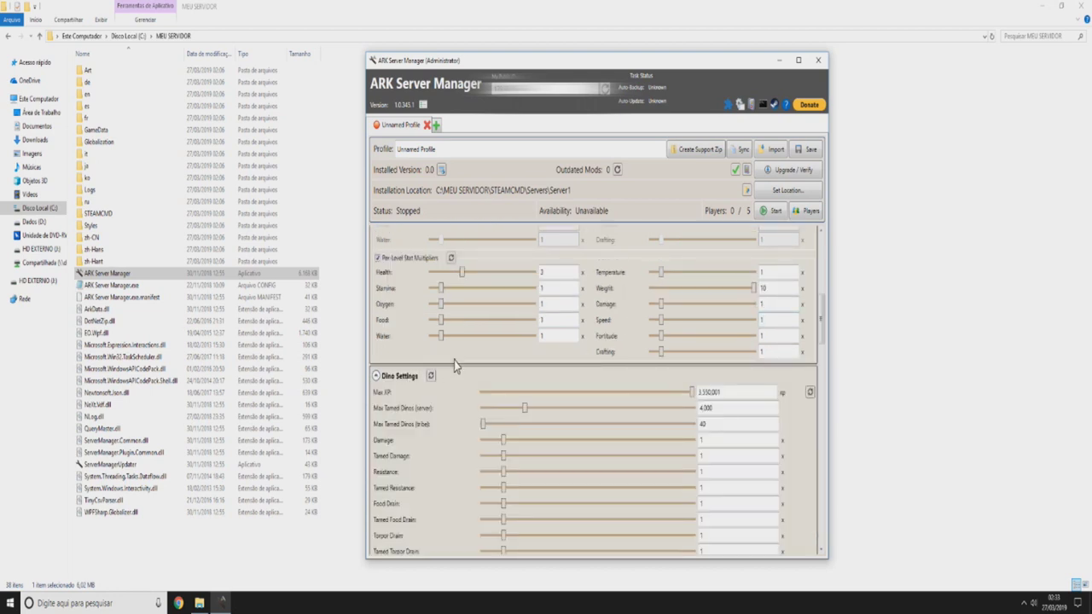
scroll(455, 365, "down", 2)
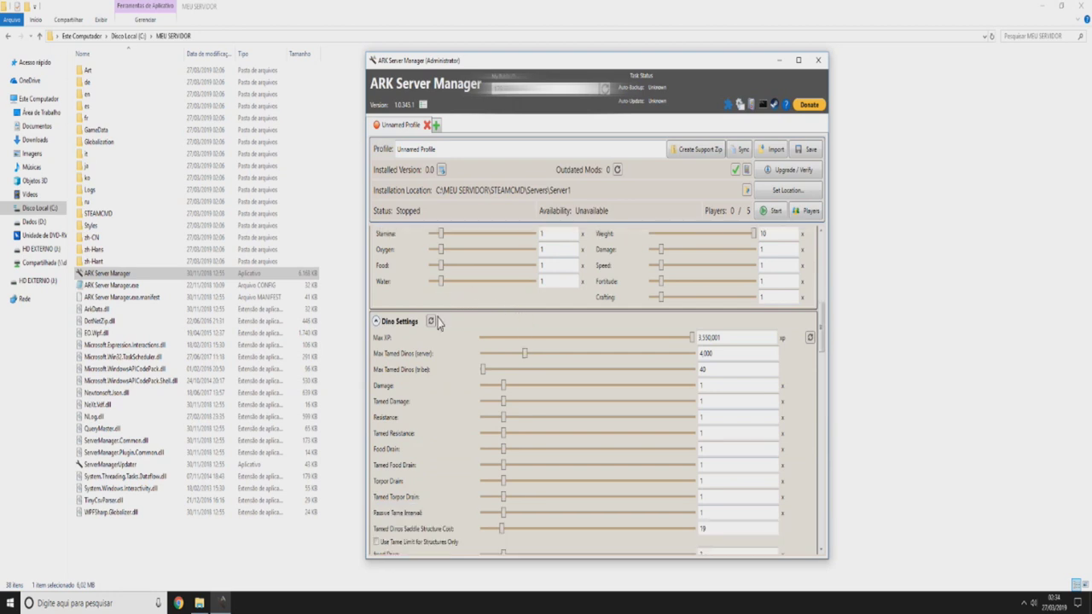
double_click(702, 370)
left_click(461, 378)
left_click(762, 369)
type("00")
left_click(807, 384)
scroll(727, 373, "down", 1)
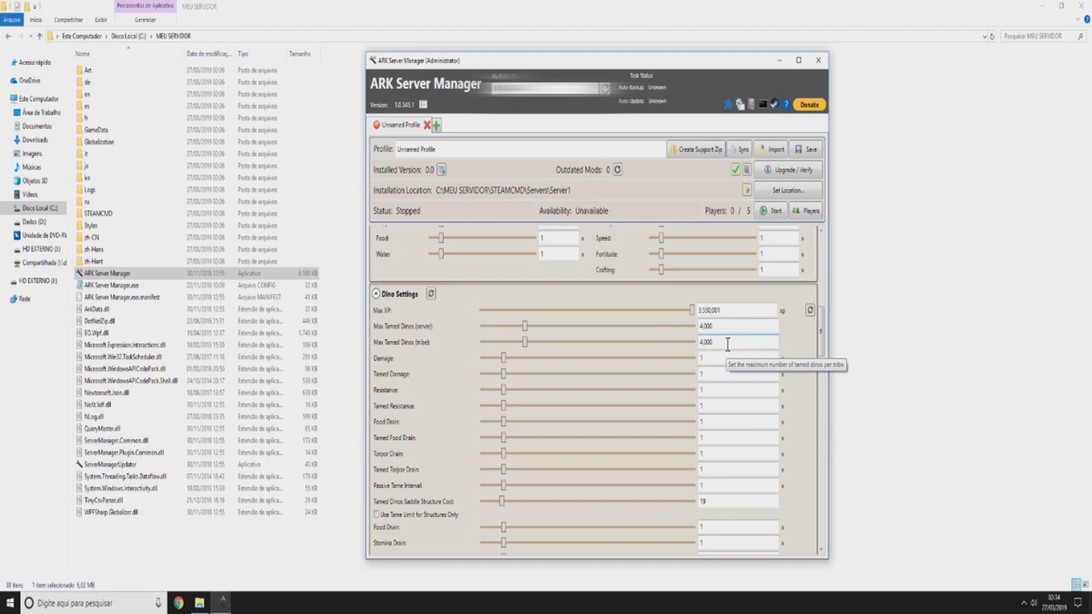
scroll(648, 350, "down", 1)
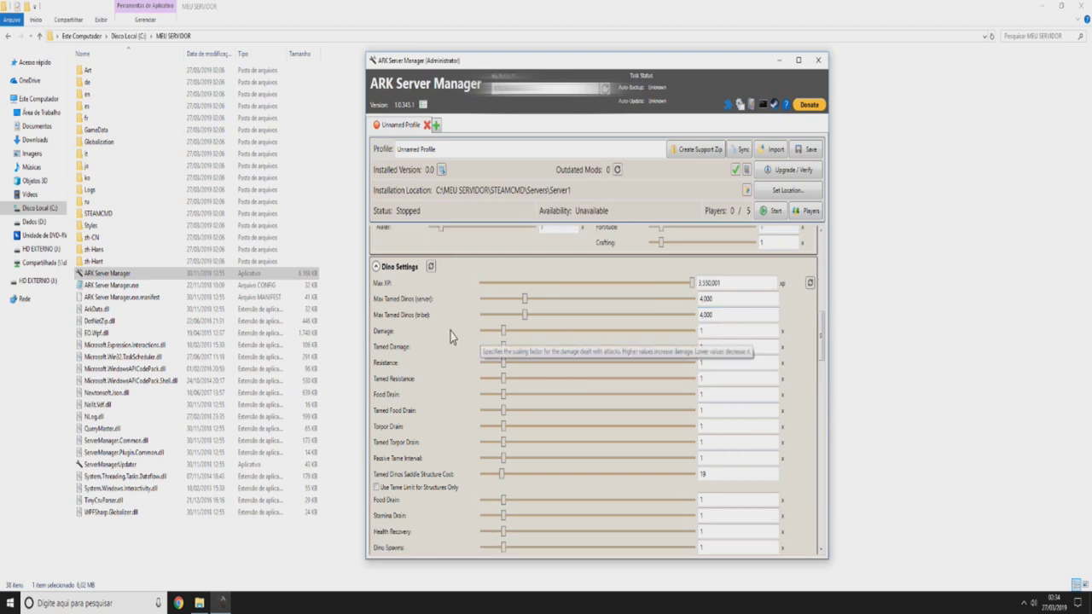
scroll(448, 336, "down", 2)
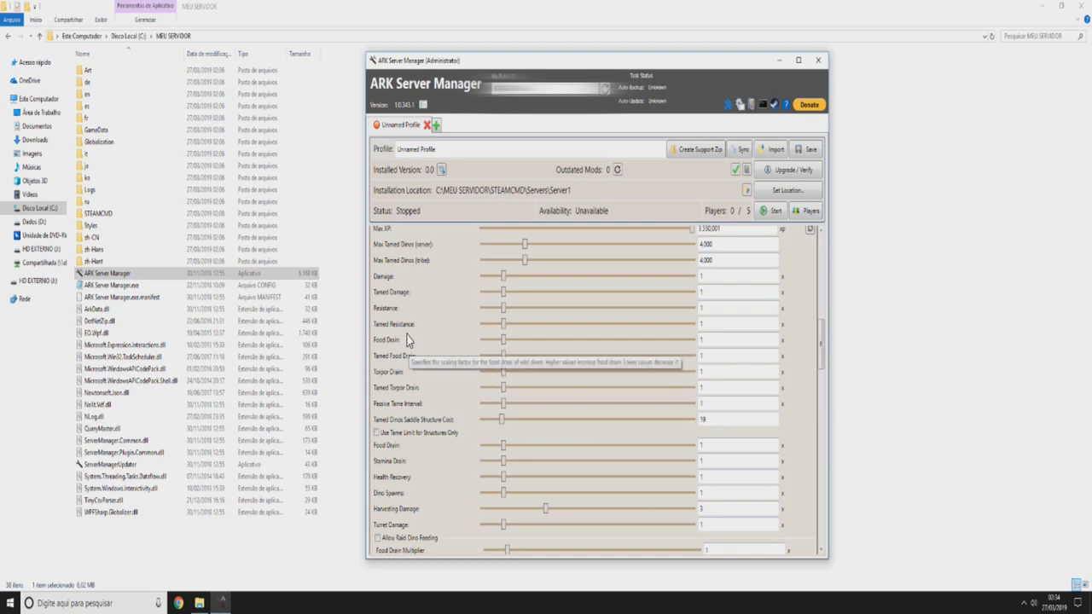
scroll(406, 339, "up", 3)
scroll(487, 350, "down", 4)
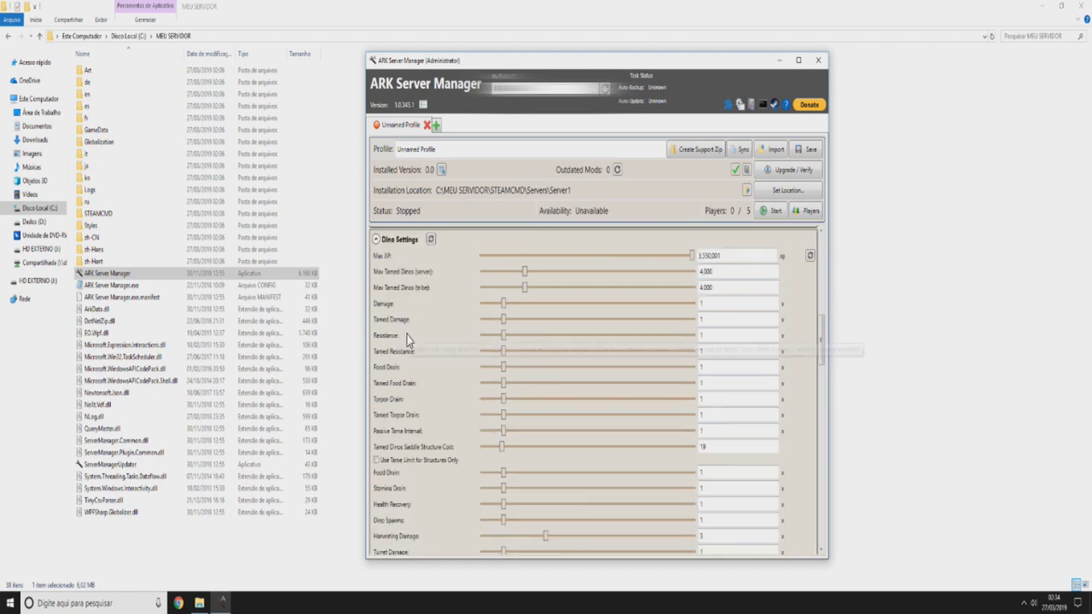
scroll(418, 408, "down", 2)
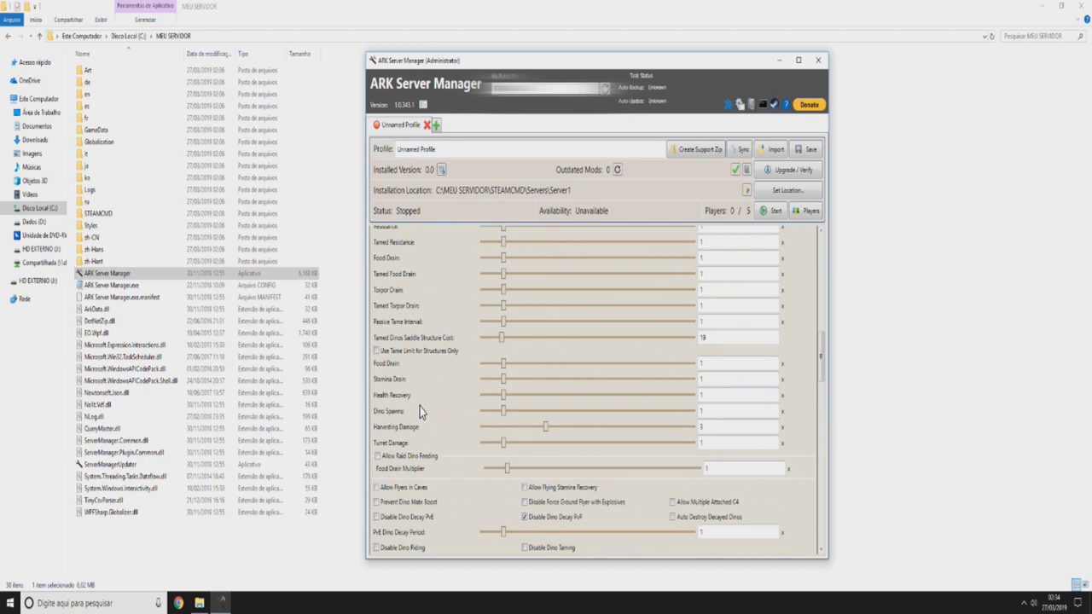
scroll(416, 408, "down", 1)
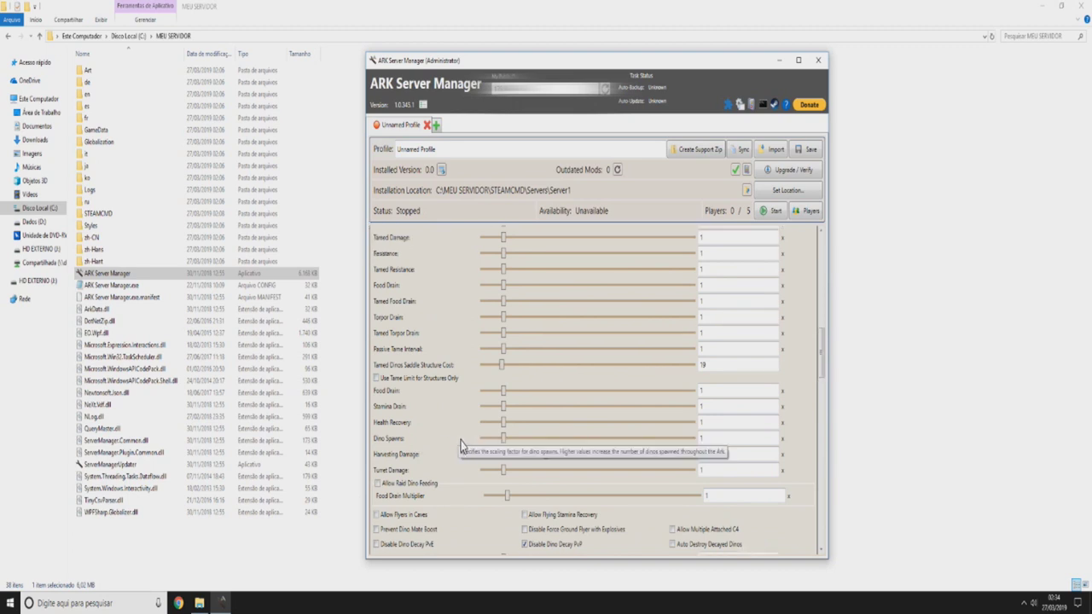
scroll(418, 401, "down", 3)
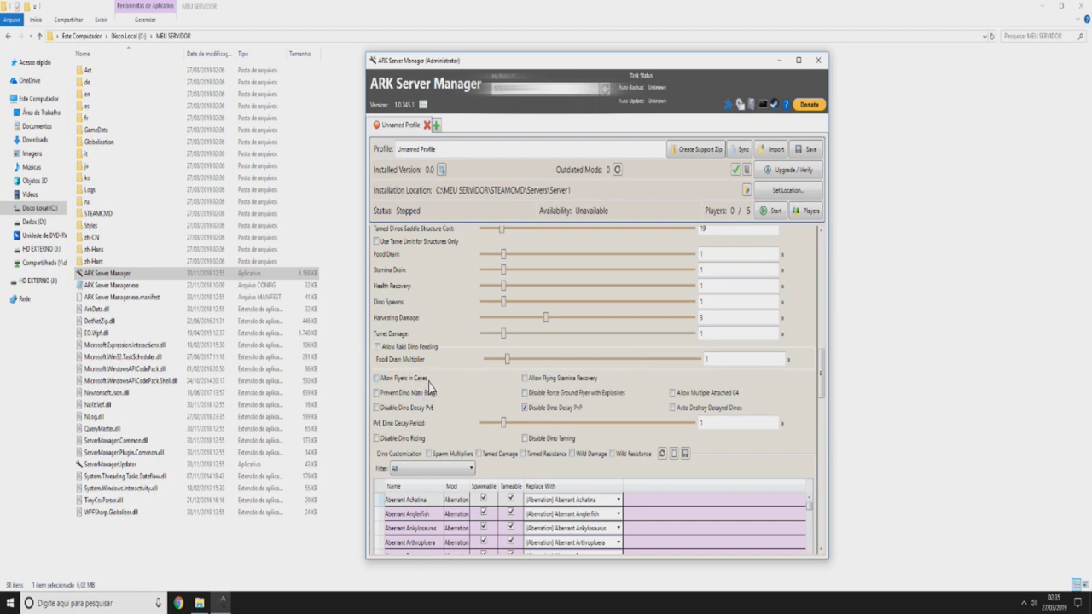
scroll(441, 371, "down", 3)
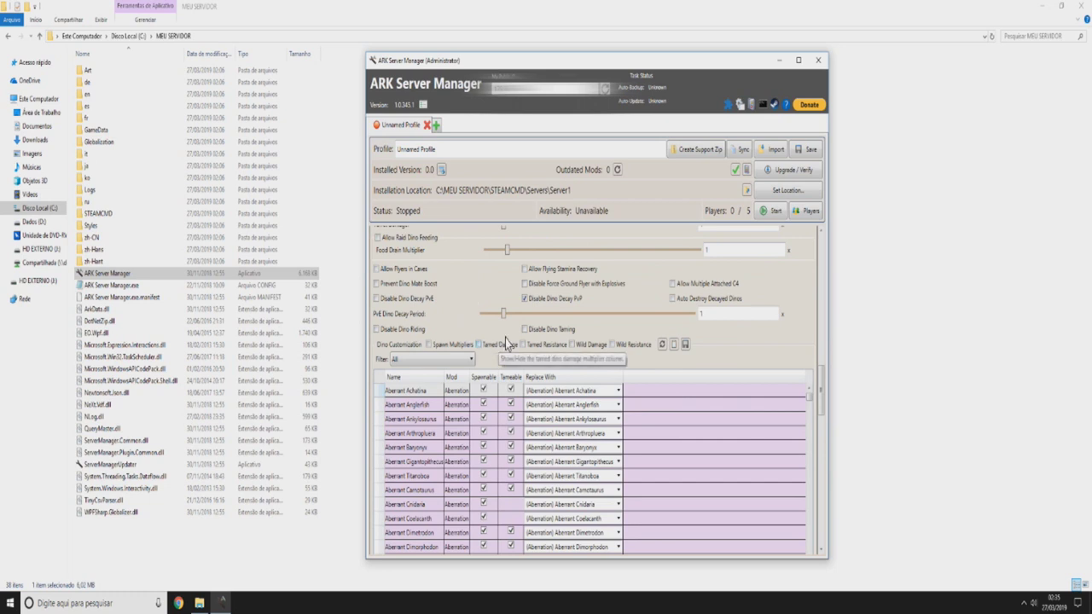
scroll(502, 351, "down", 1)
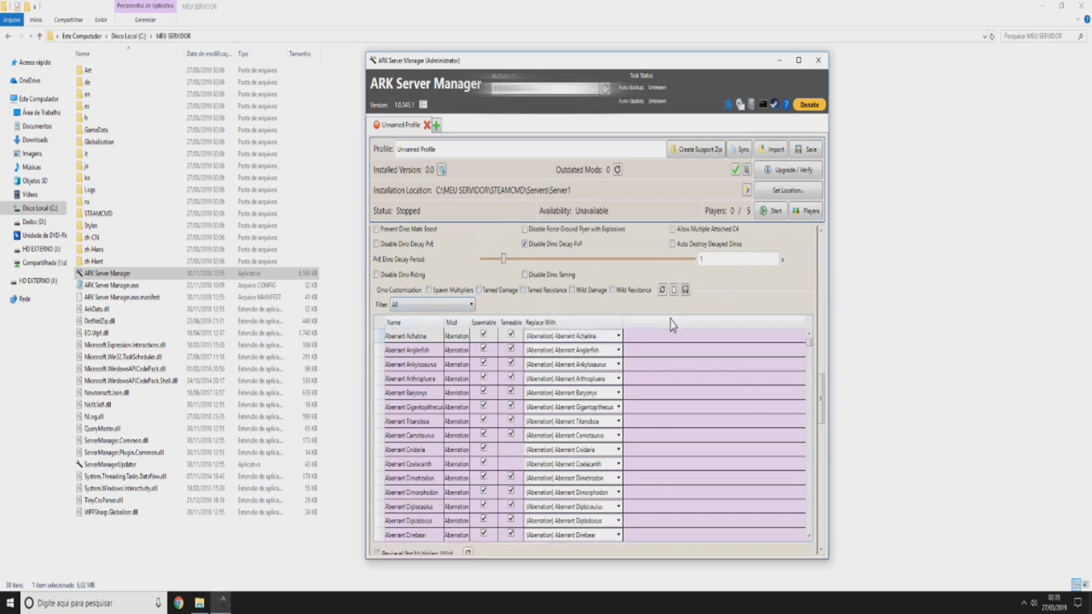
scroll(521, 297, "down", 1)
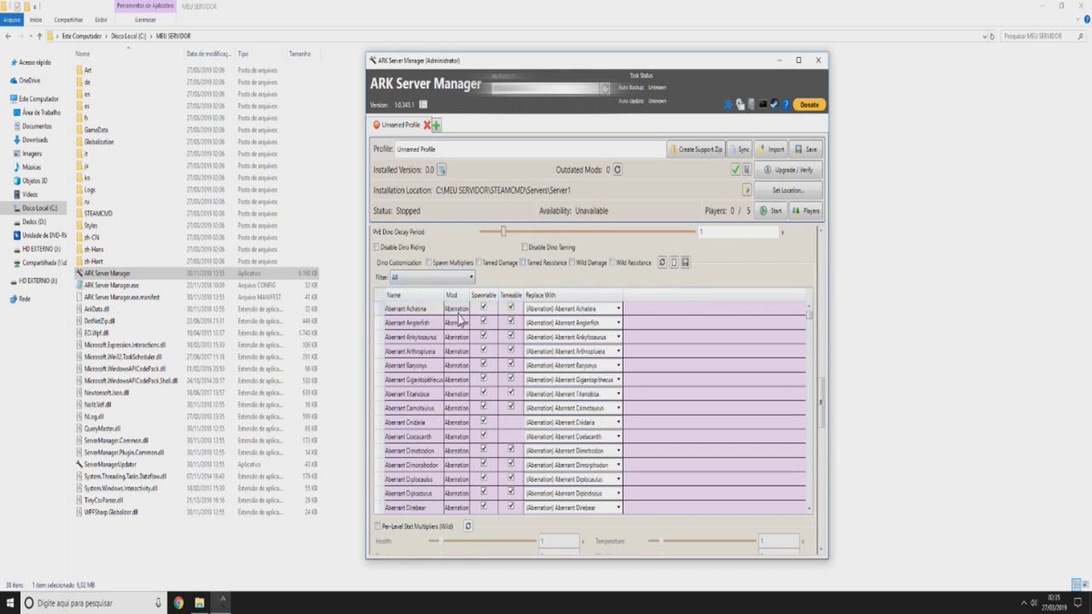
- Check Aberrant Achatina's replacement choices unchanged and show the spawn multiplier columns
left_click(617, 309)
left_click(617, 308)
left_click(619, 312)
left_click(430, 263)
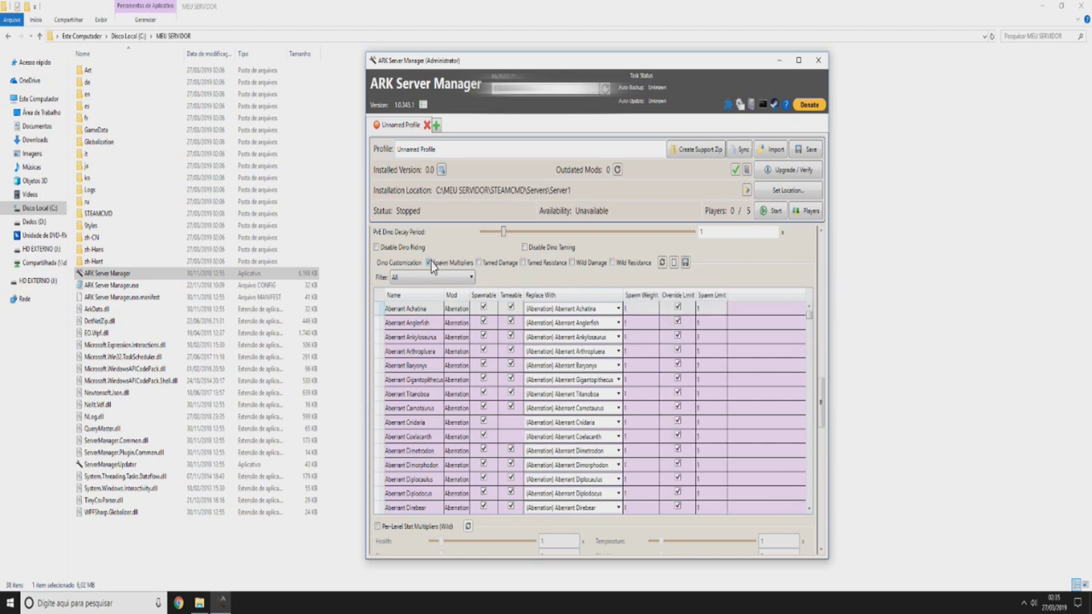
- Change Aberrant Achatina's Spawn Limit from 500 to 1
left_click(701, 309)
left_click(701, 309)
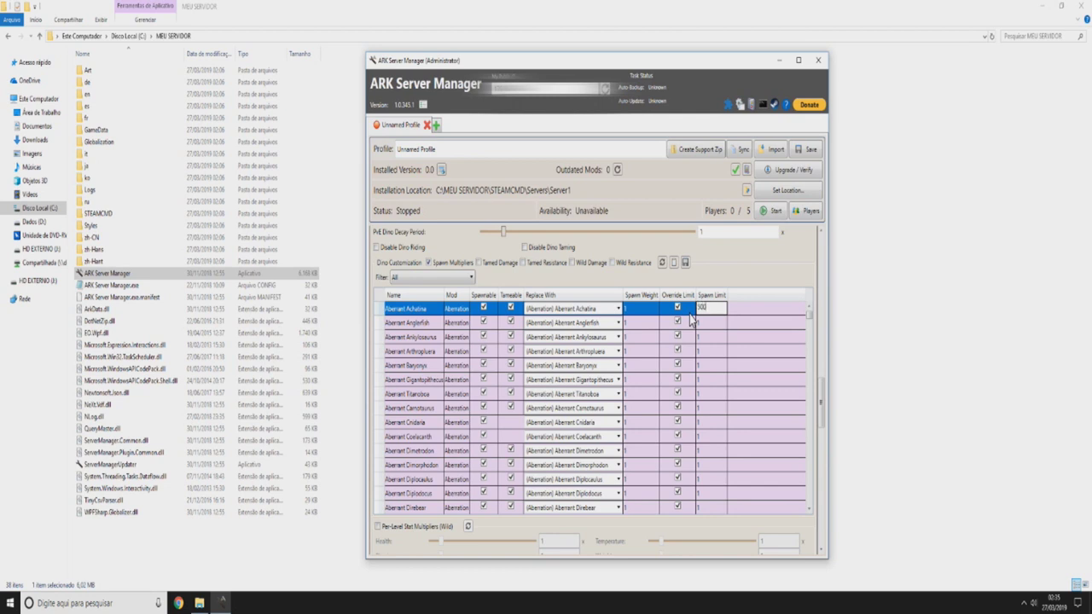
left_click(640, 309)
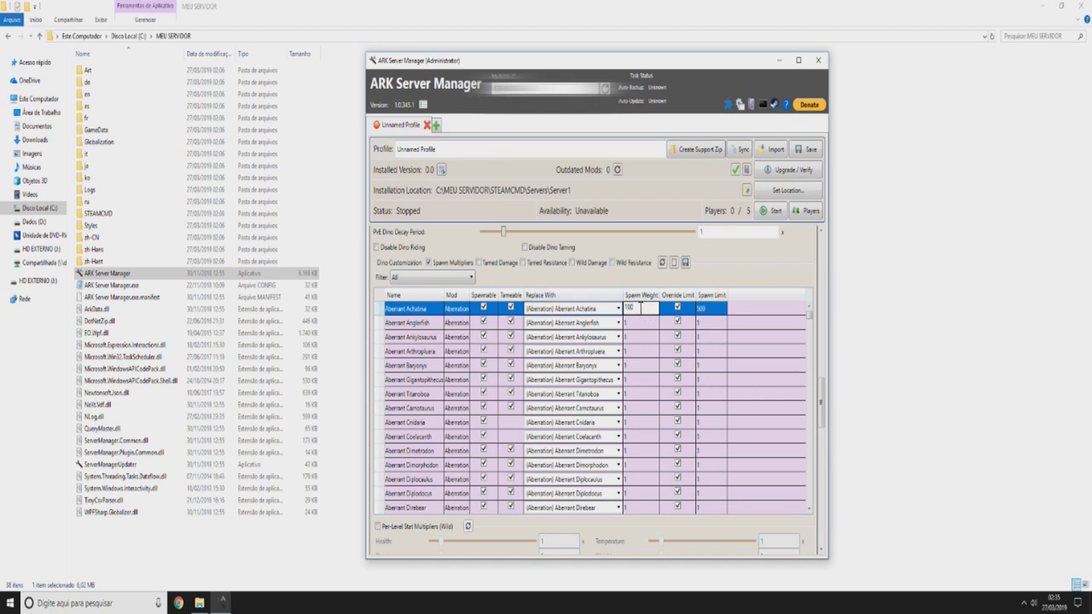
left_click(715, 310)
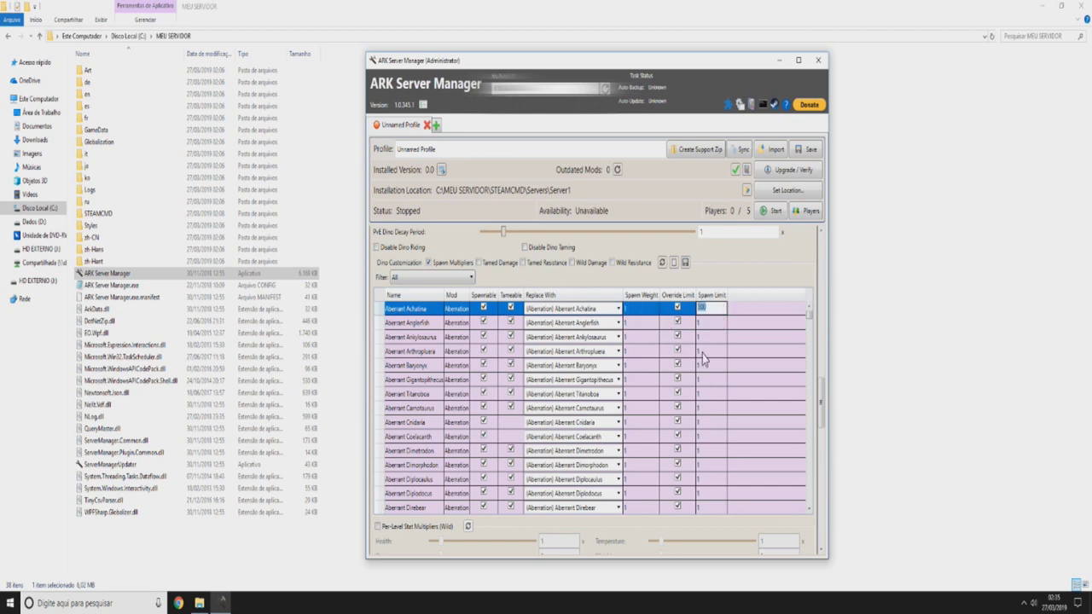
type("1")
left_click(723, 283)
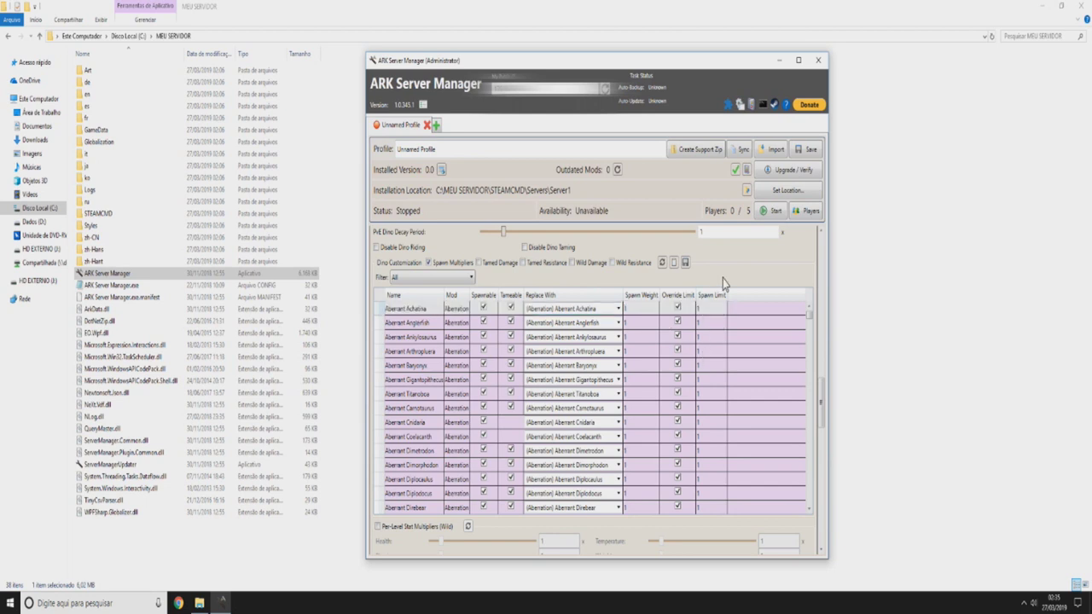
- Enable 'Per-Level Stat Multipliers (Tamed) - Add' further down the settings
scroll(818, 374, "down", 3)
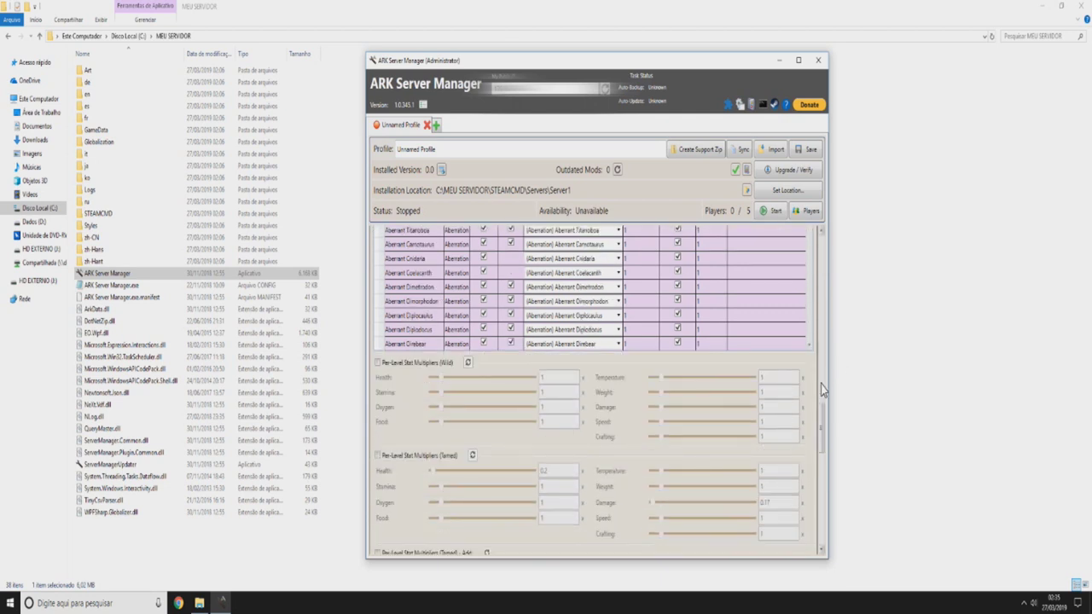
scroll(493, 385, "down", 1)
scroll(495, 382, "down", 1)
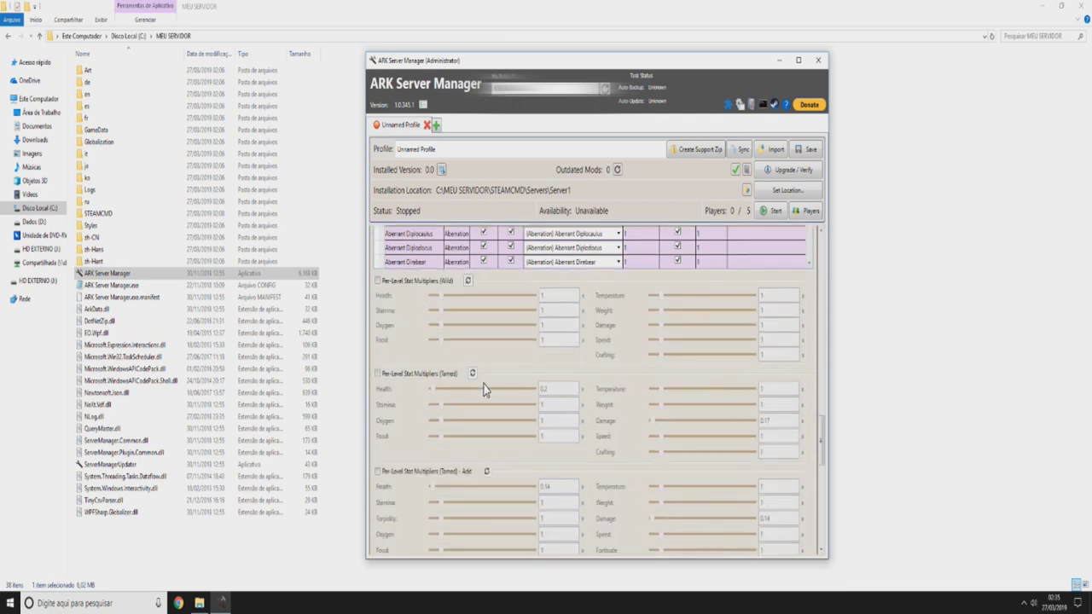
scroll(462, 381, "down", 1)
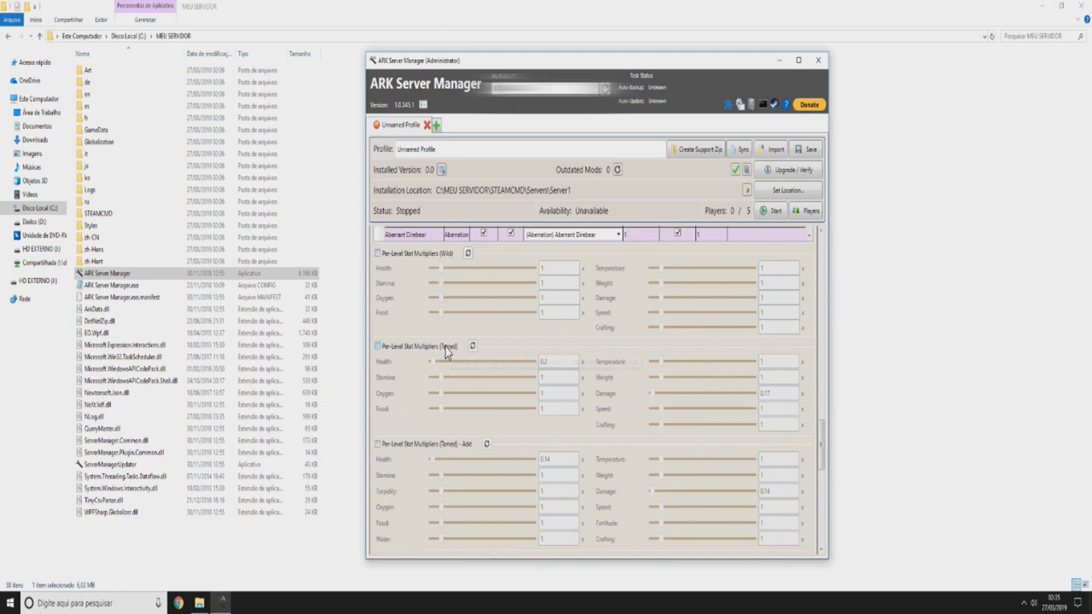
scroll(444, 418, "down", 2)
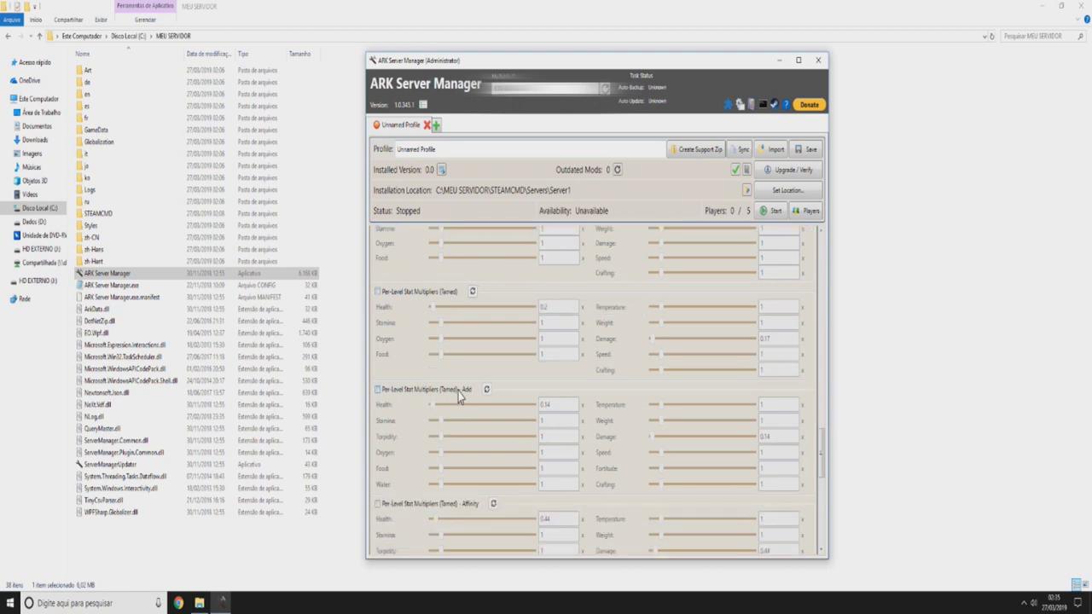
left_click(378, 389)
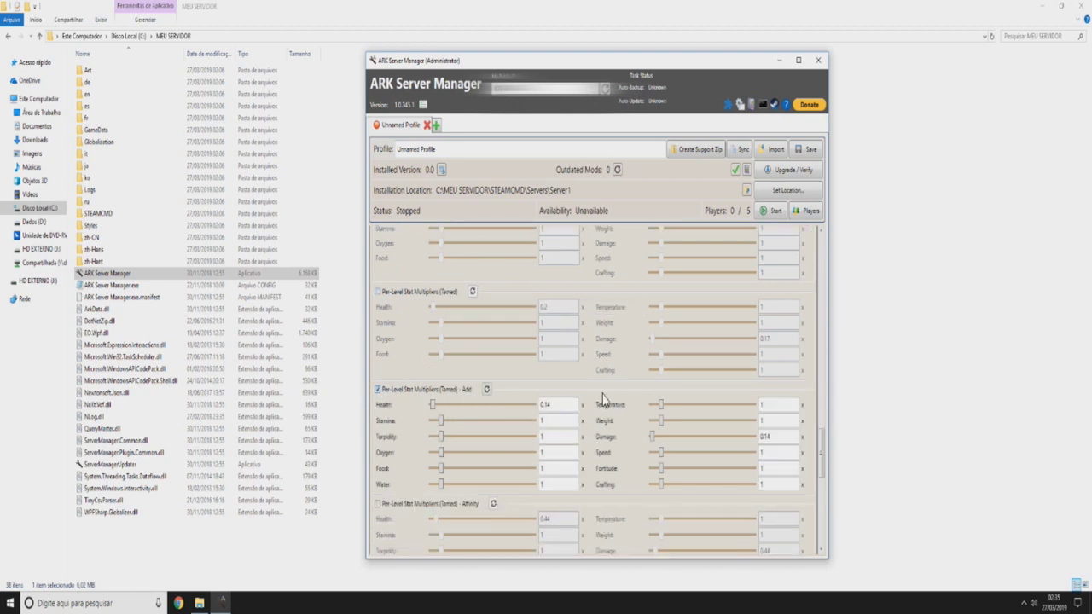
scroll(566, 381, "down", 2)
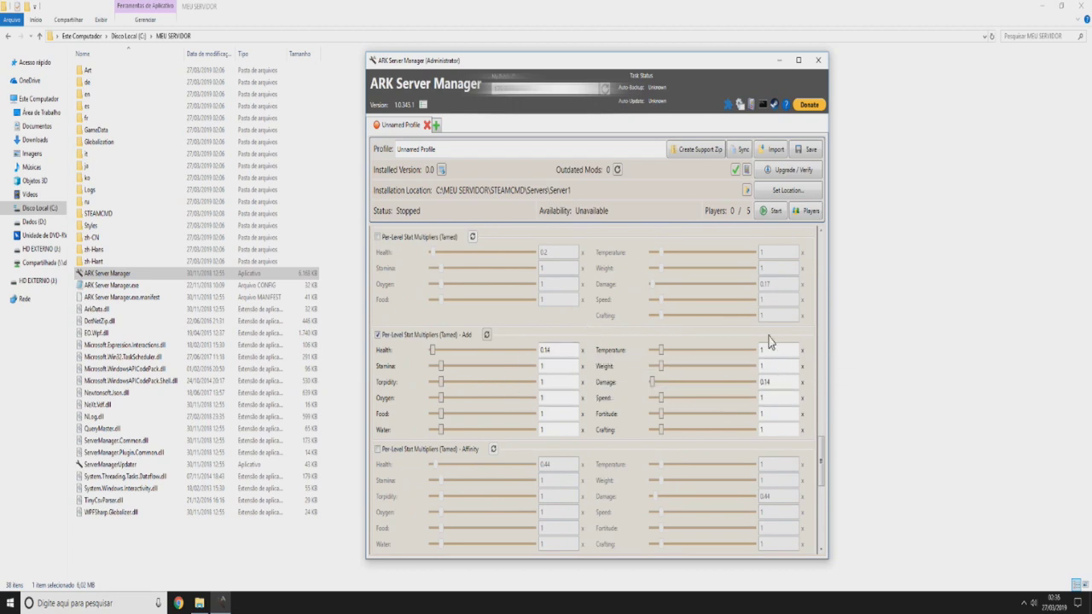
- Set the tamed added per-level Health multiplier to 0.5
double_click(567, 354)
type("5")
left_click(538, 334)
left_click(554, 351)
type("1")
left_click(551, 337)
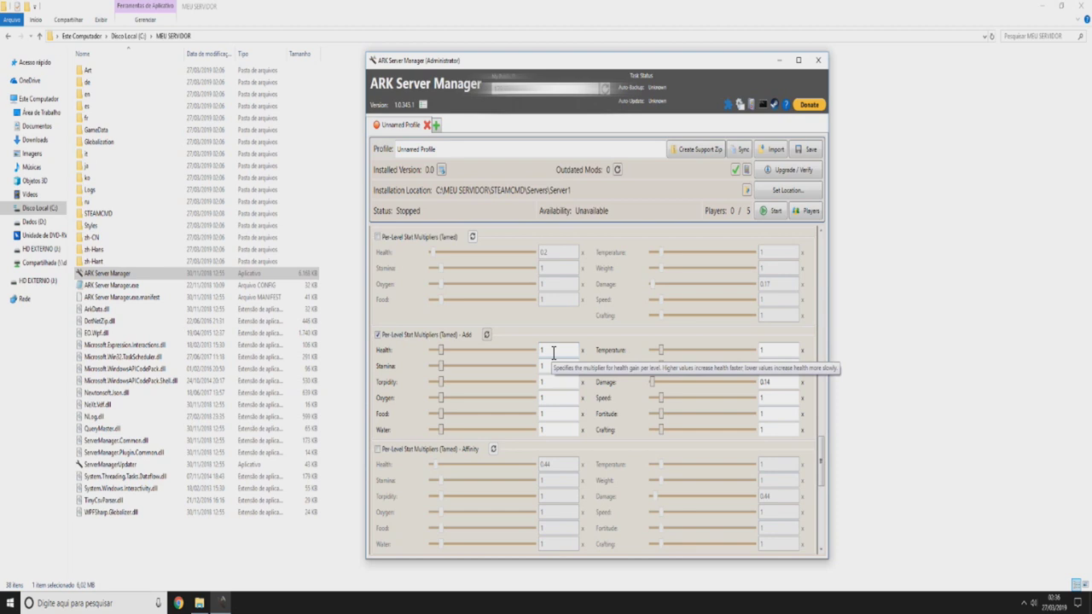
scroll(553, 353, "down", 1)
left_click(553, 295)
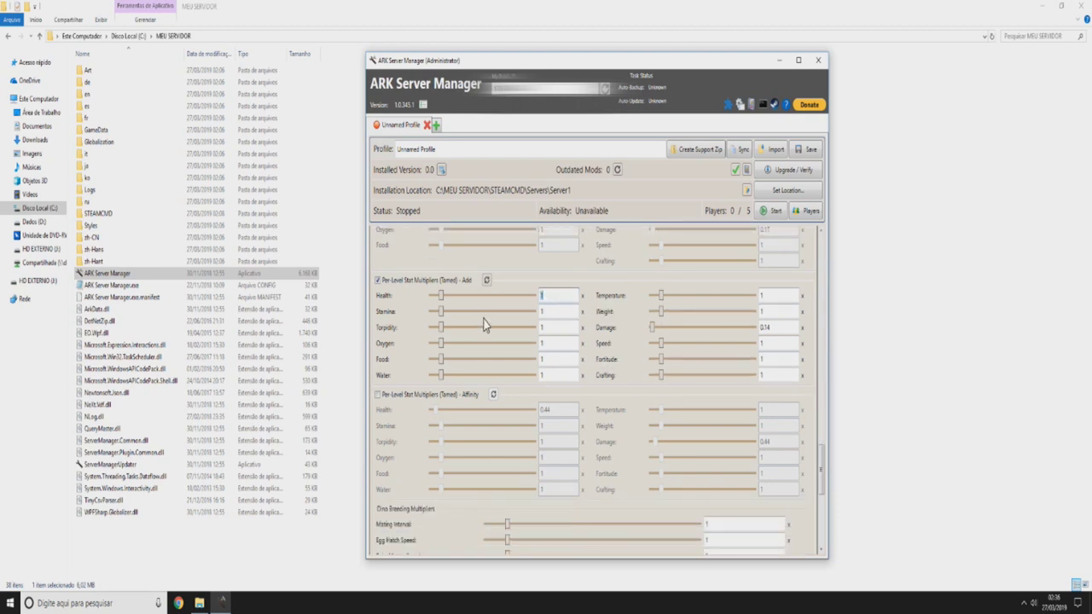
key("Return")
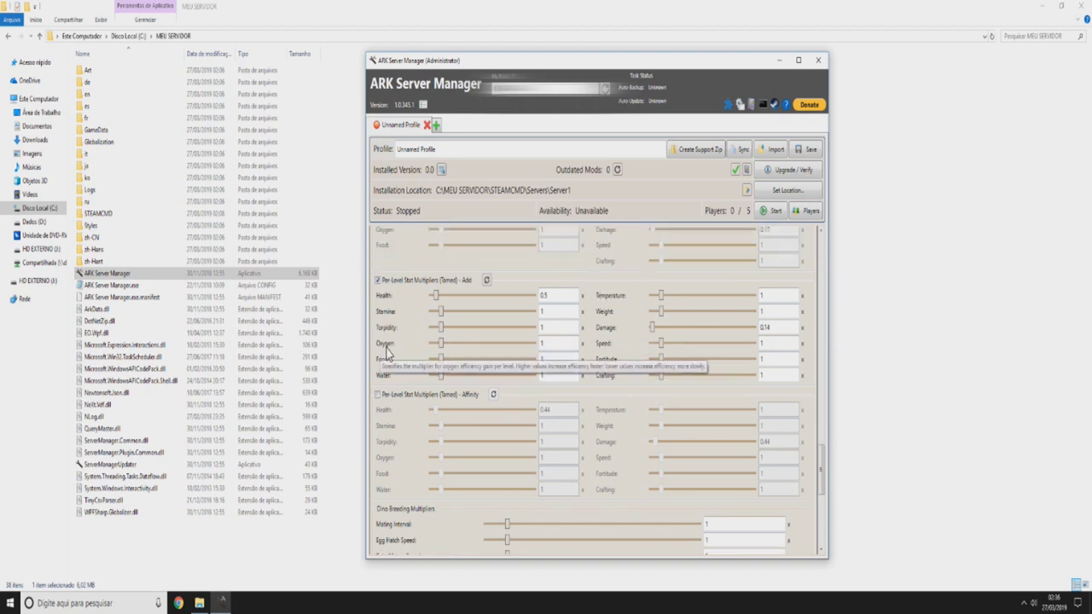
- Set the Mating Interval multiplier to 1 after trying the slider minimum and other values
scroll(487, 314, "down", 1)
scroll(597, 307, "down", 2)
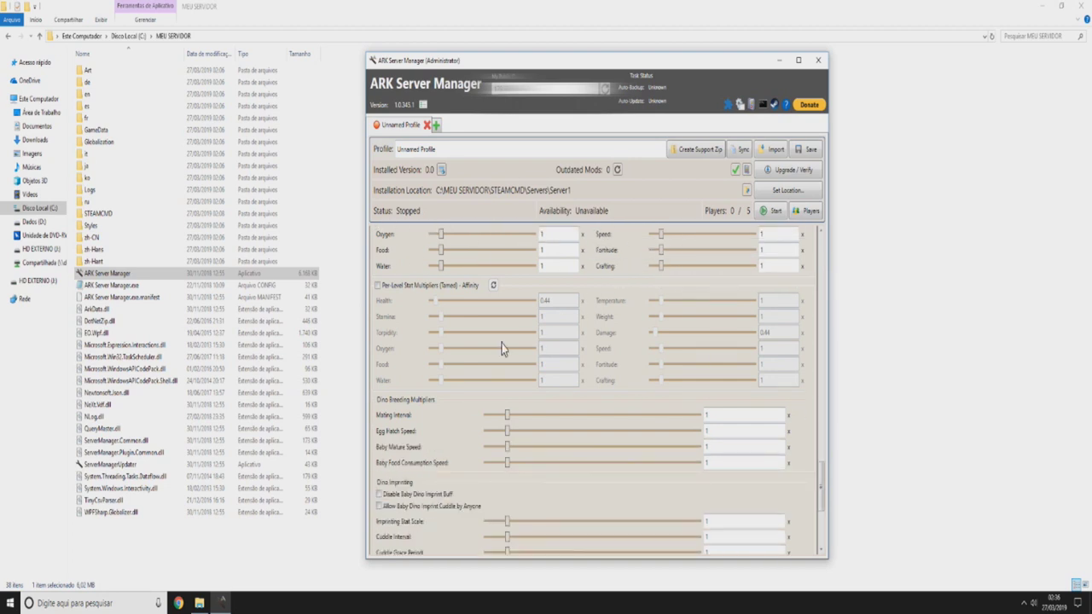
scroll(561, 319, "up", 1)
scroll(461, 379, "down", 2)
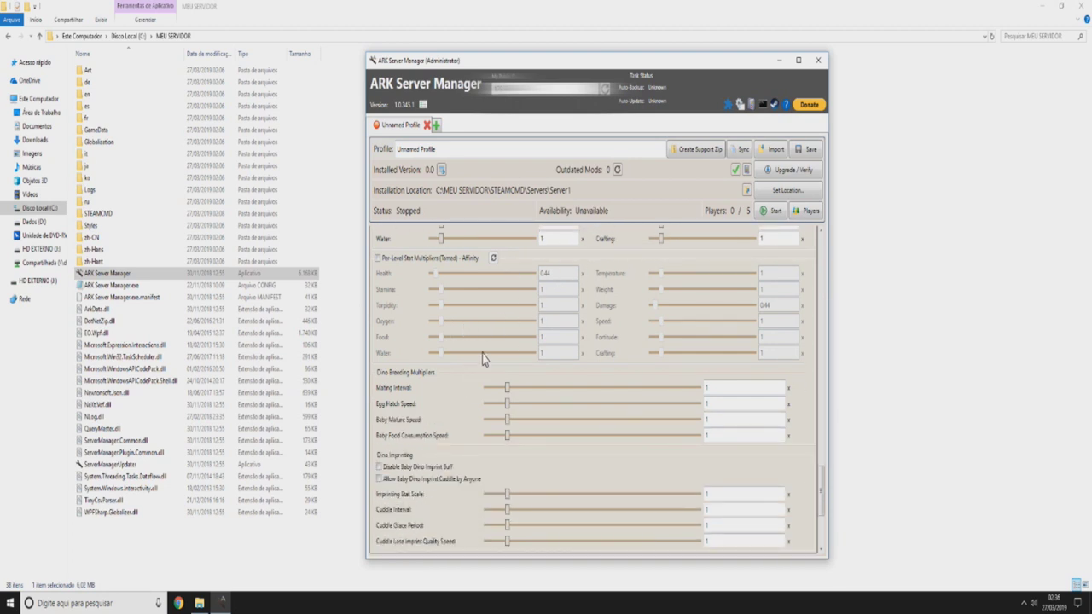
mouse_move(416, 328)
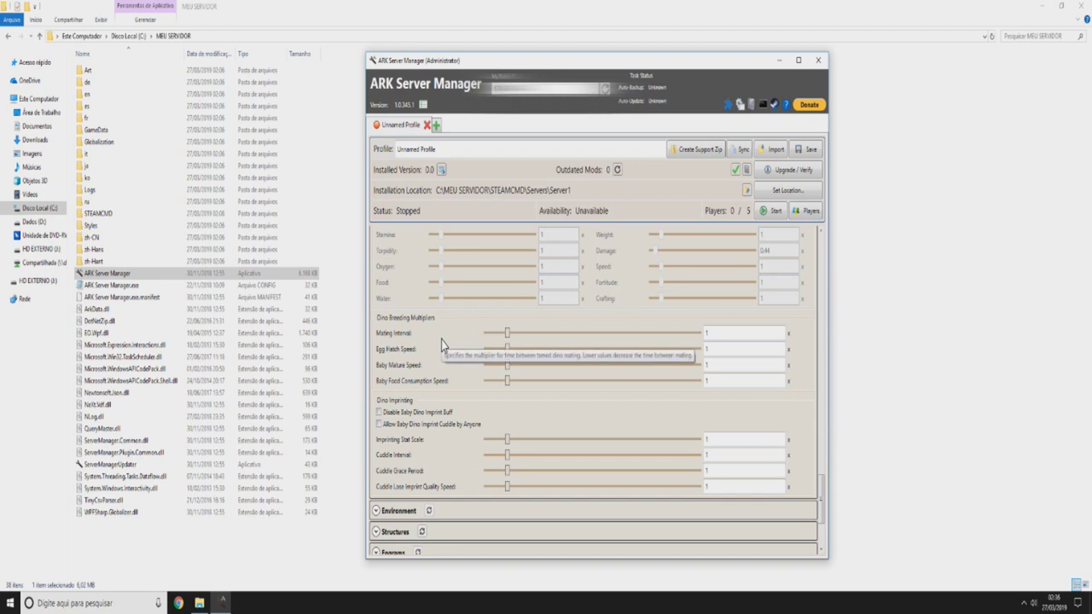
mouse_move(500, 338)
scroll(428, 329, "down", 1)
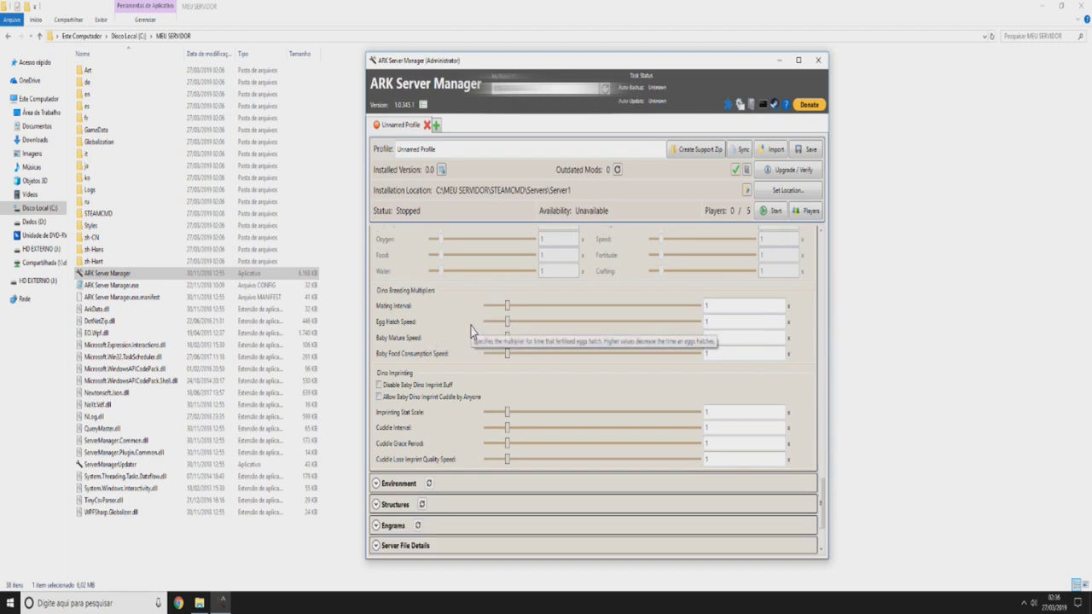
left_click_drag(509, 305, 406, 312)
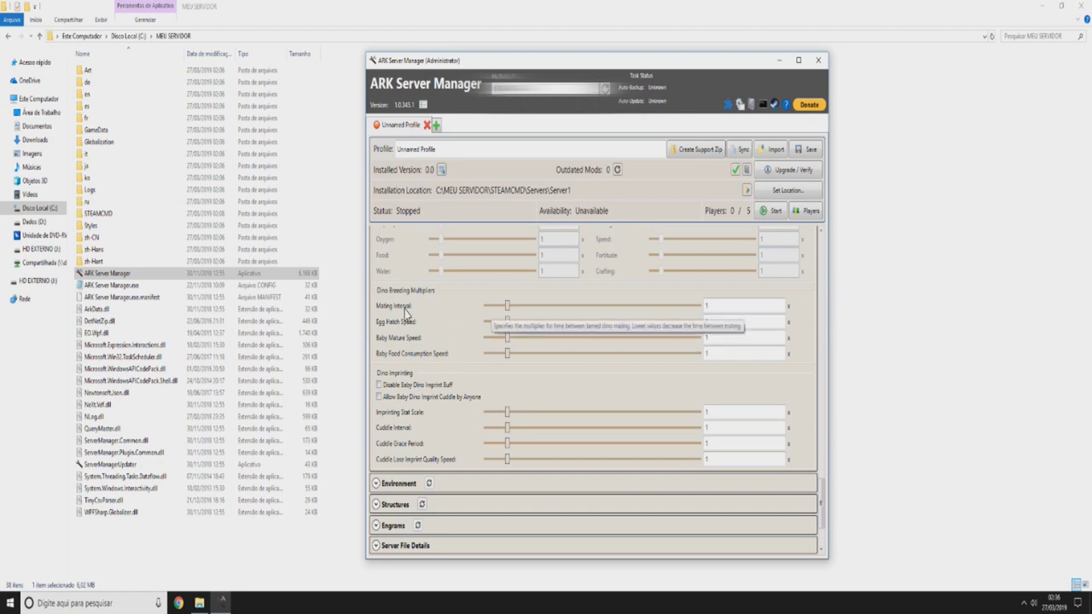
double_click(711, 305)
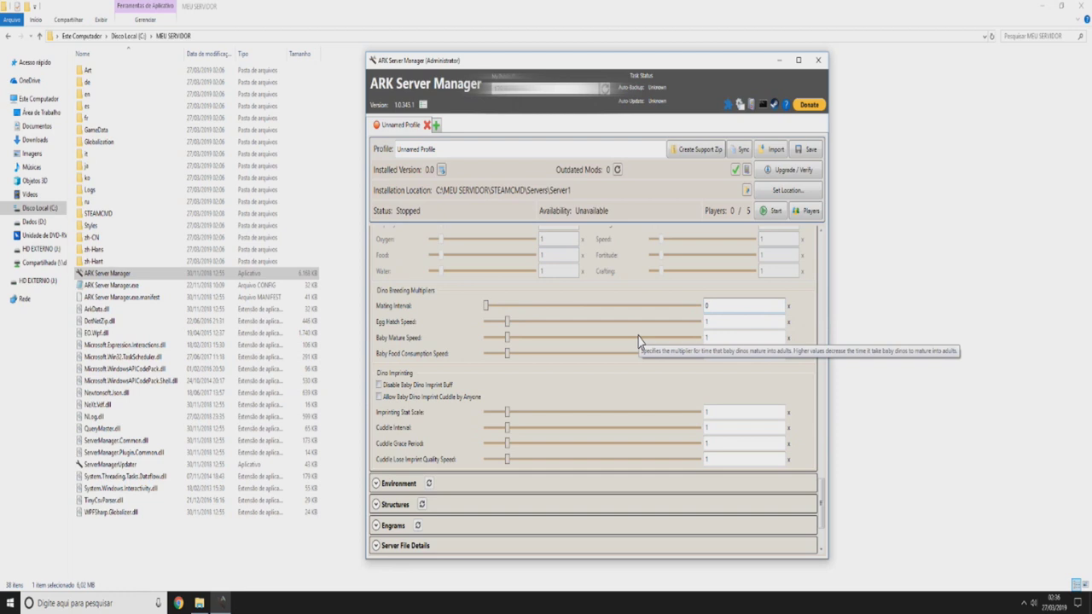
type("0")
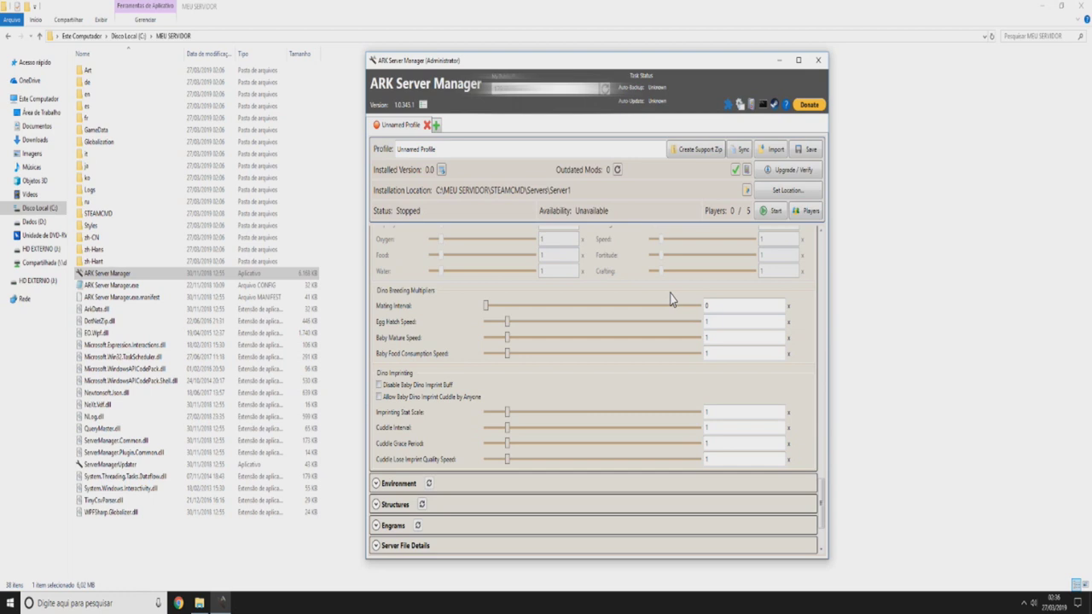
left_click(738, 305)
type("0,1")
double_click(708, 306)
type("1")
key("Tab")
- Set Egg Hatch Speed to 50, replacing a first entry of 10
scroll(551, 313, "down", 1)
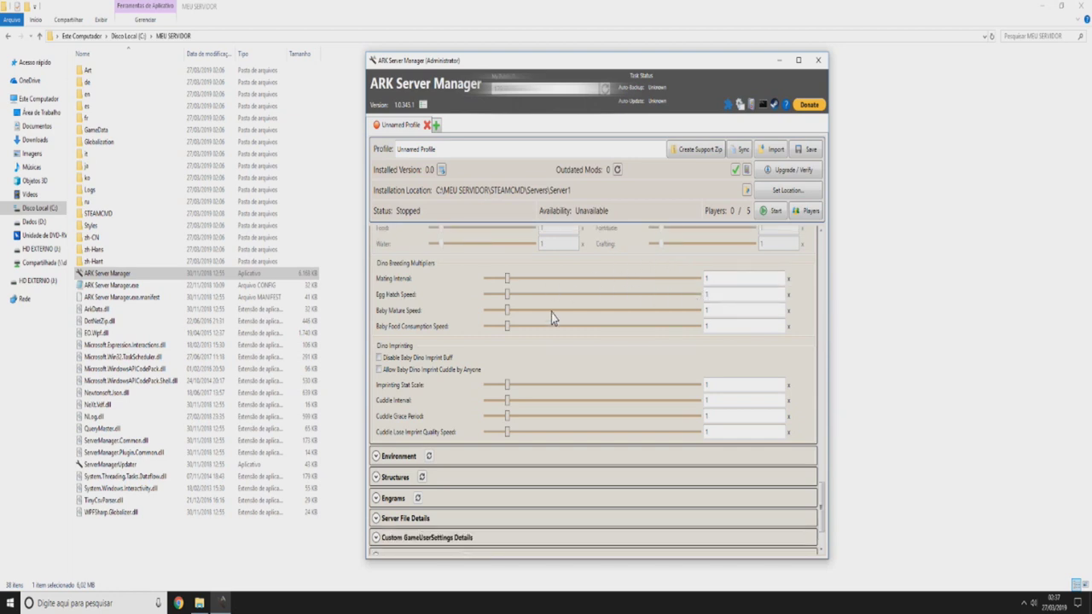
double_click(708, 295)
type("0")
key("BackSpace")
type("10")
key("Tab")
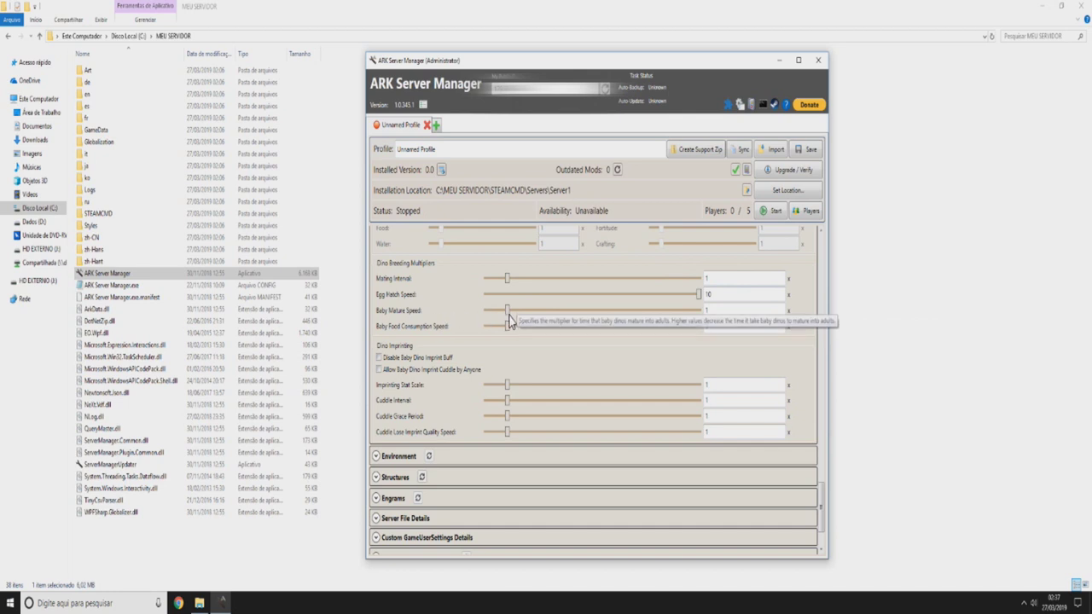
mouse_move(410, 312)
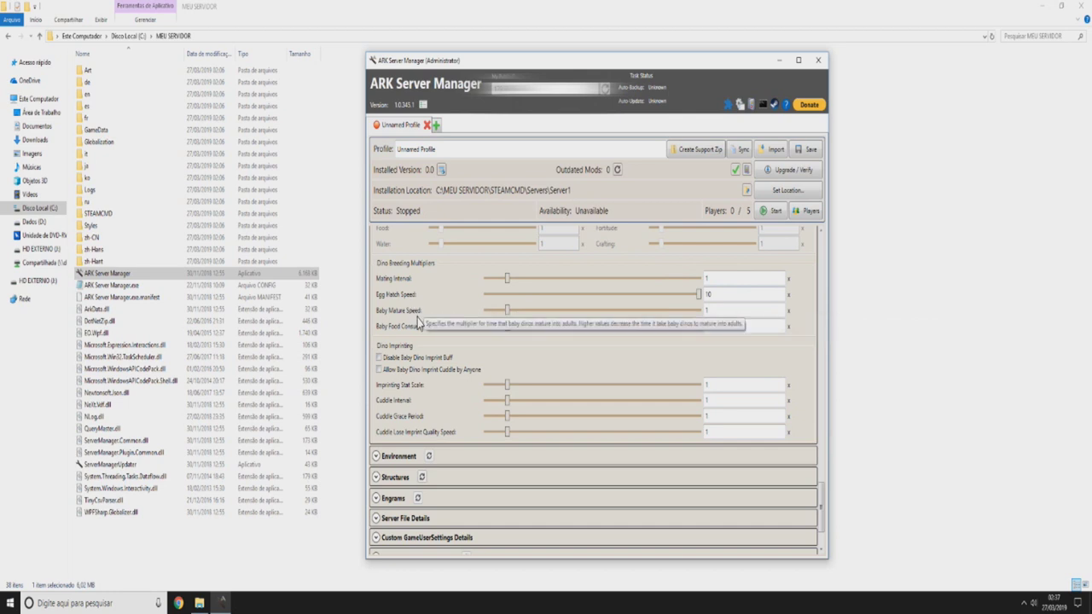
double_click(719, 293)
type("50")
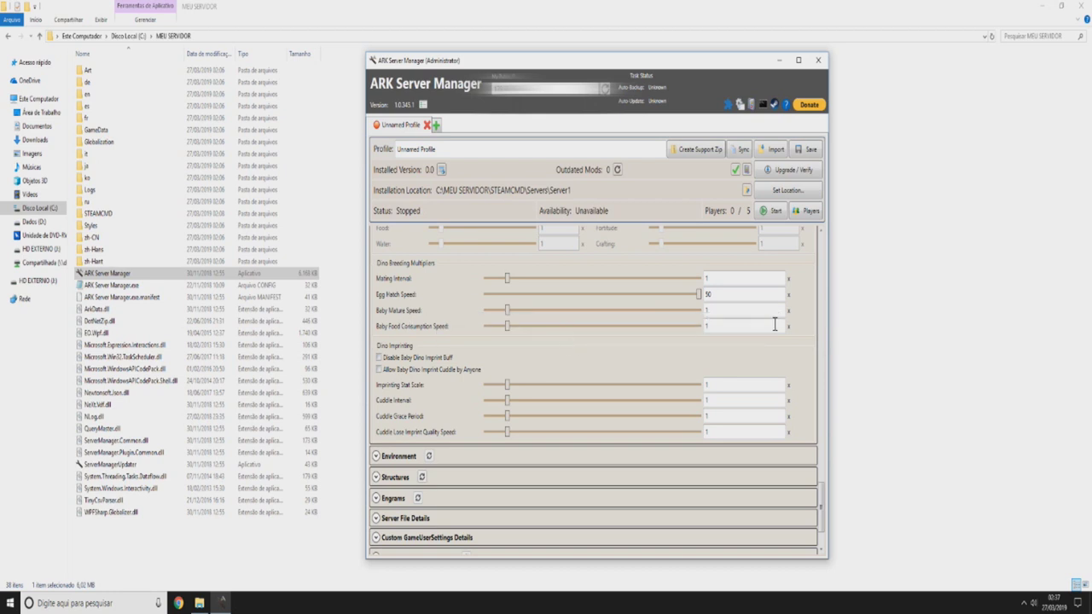
- Set Baby Mature Speed to 10 and drag Baby Food Consumption Speed down to 0
left_click(731, 311)
type("10")
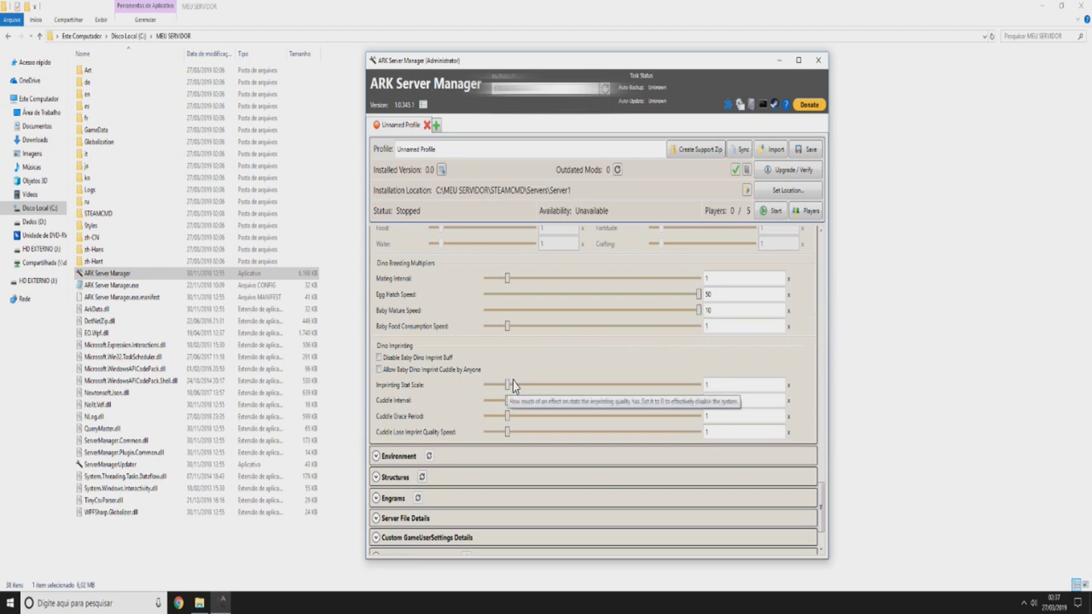
double_click(712, 311)
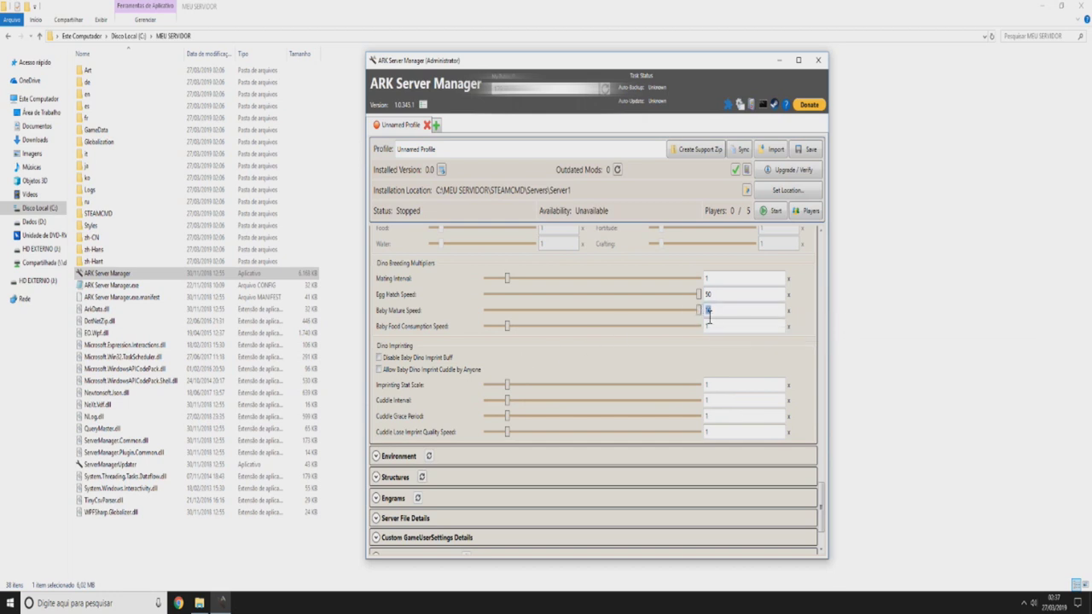
left_click(732, 309)
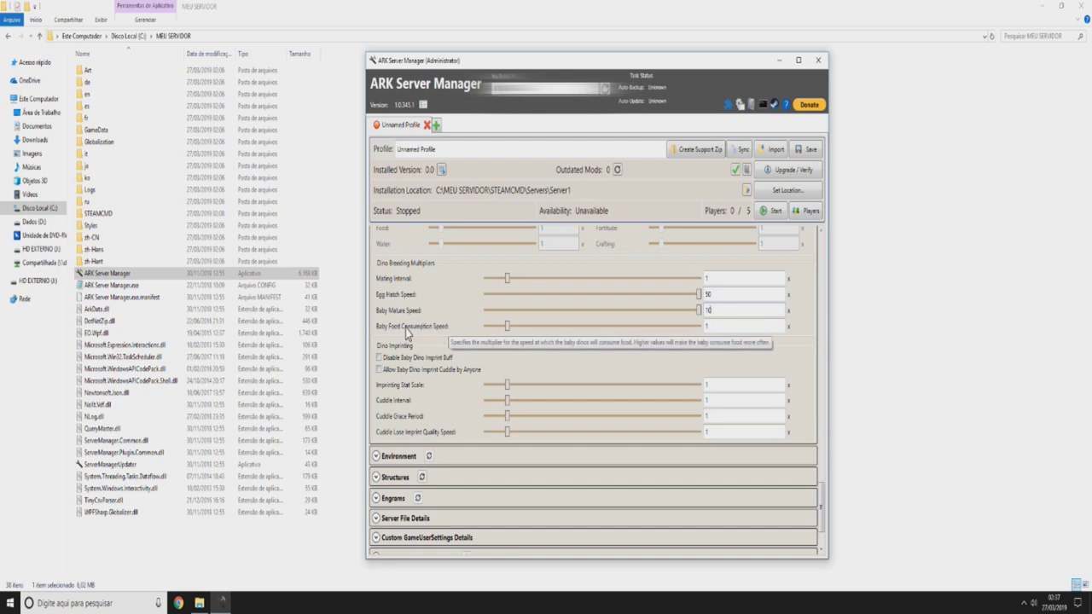
left_click_drag(507, 332, 486, 333)
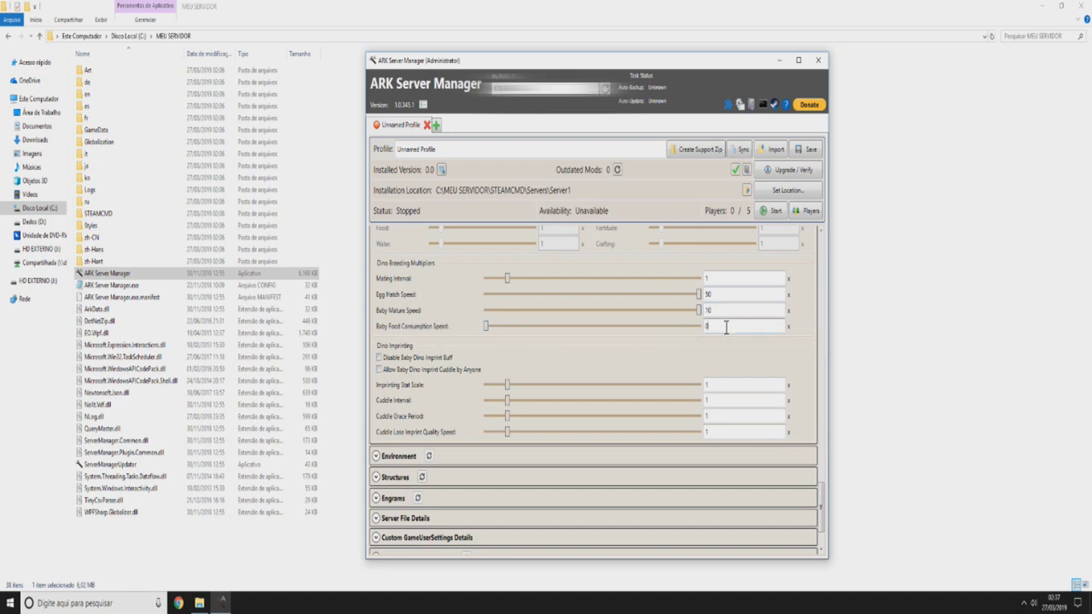
scroll(712, 317, "down", 1)
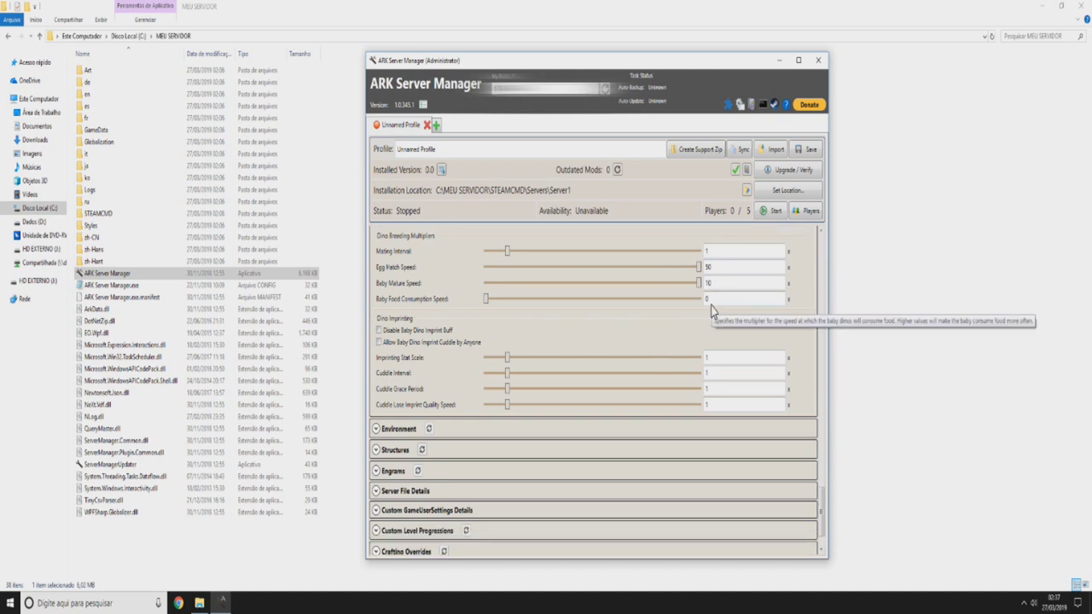
- Turn on Allow Baby Dino Imprint Cuddle by Anyone and turn off Disable Baby Dino Imprint Buff
scroll(642, 302, "down", 2)
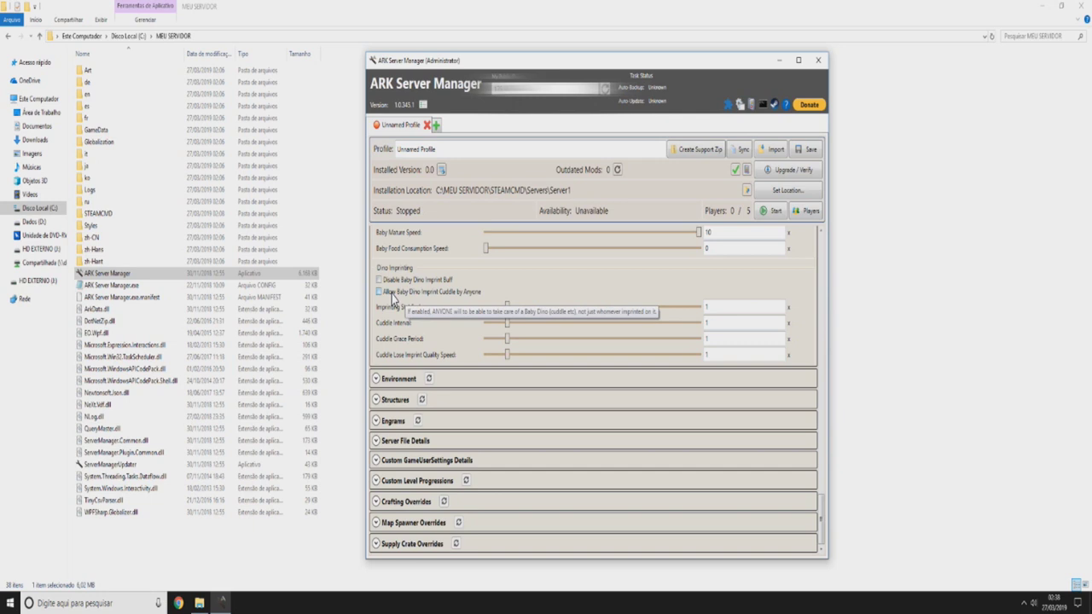
left_click(392, 294)
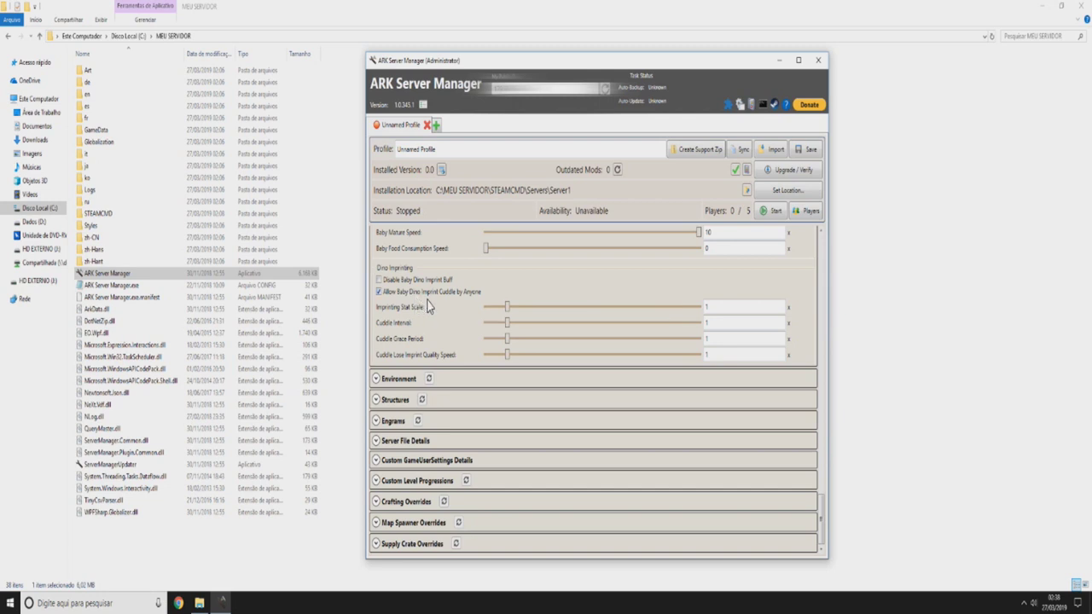
left_click(424, 297)
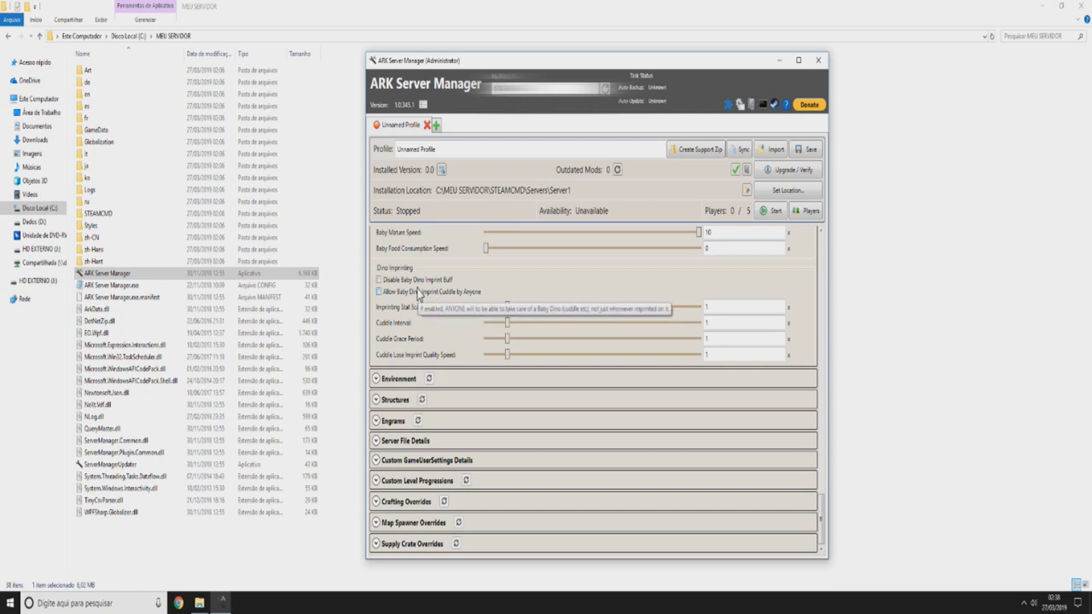
left_click(418, 292)
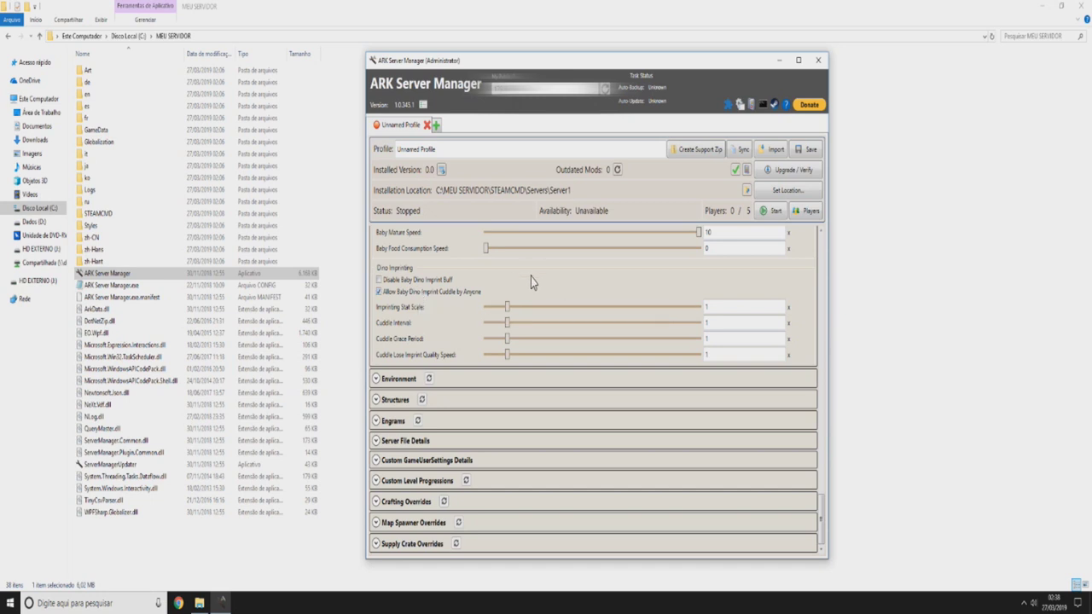
scroll(418, 299, "up", 1)
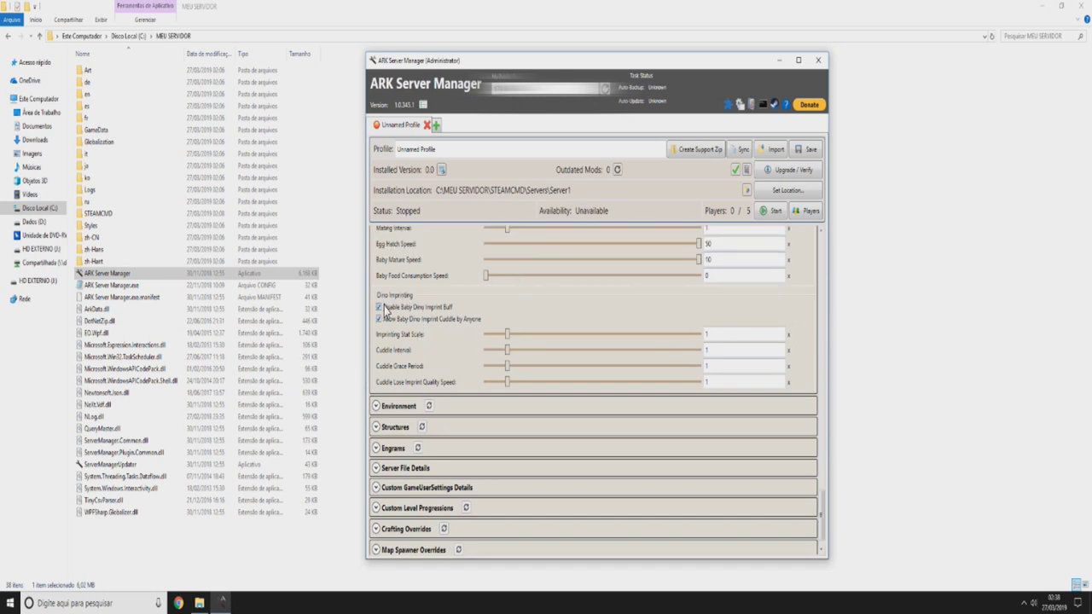
left_click(385, 307)
scroll(405, 315, "down", 1)
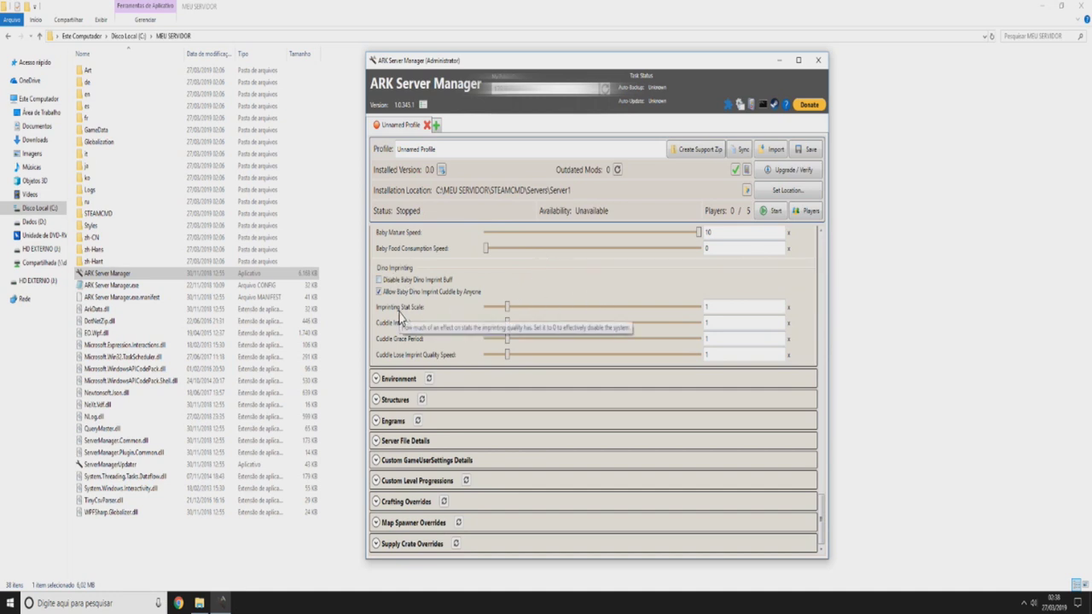
- Try new values in Imprinting Stat Scale, then clear the edits so it stays at 1
double_click(707, 306)
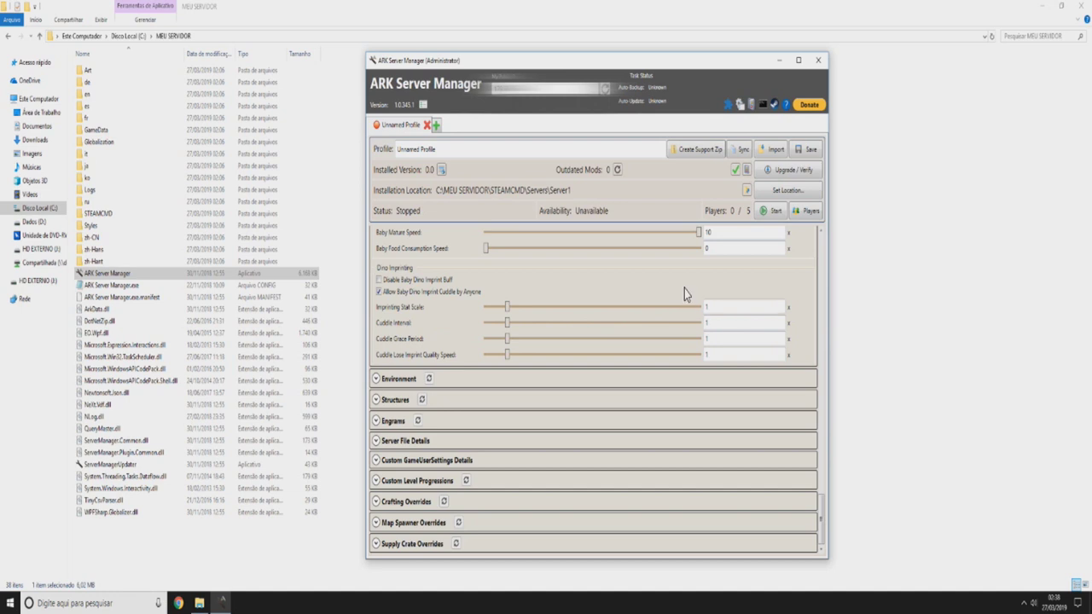
left_click(675, 289)
left_click(707, 306)
type("0")
left_click_drag(719, 307, 673, 307)
left_click(673, 307)
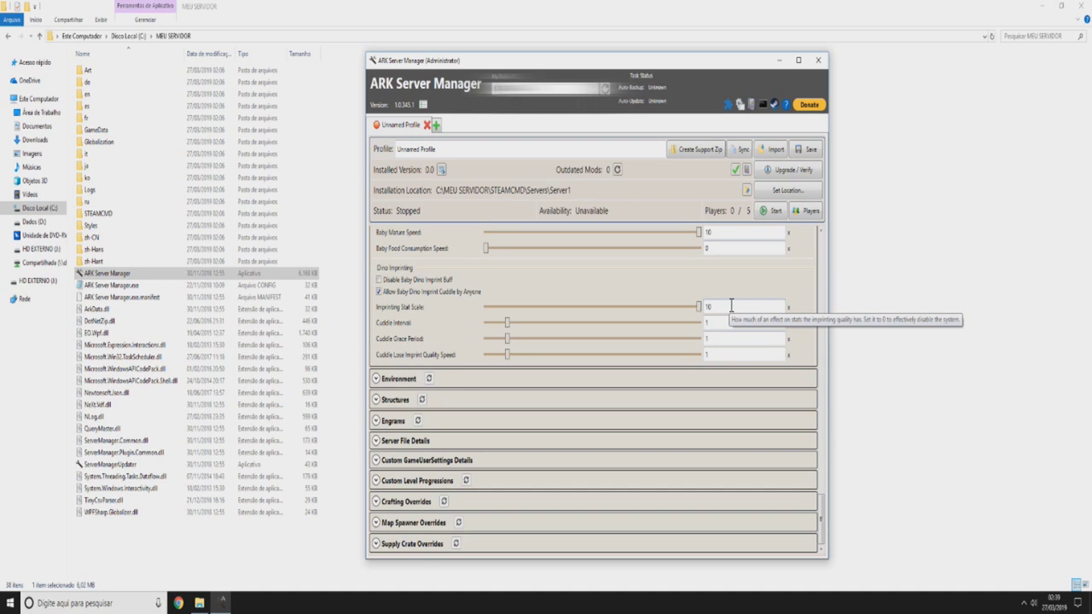
left_click(742, 315)
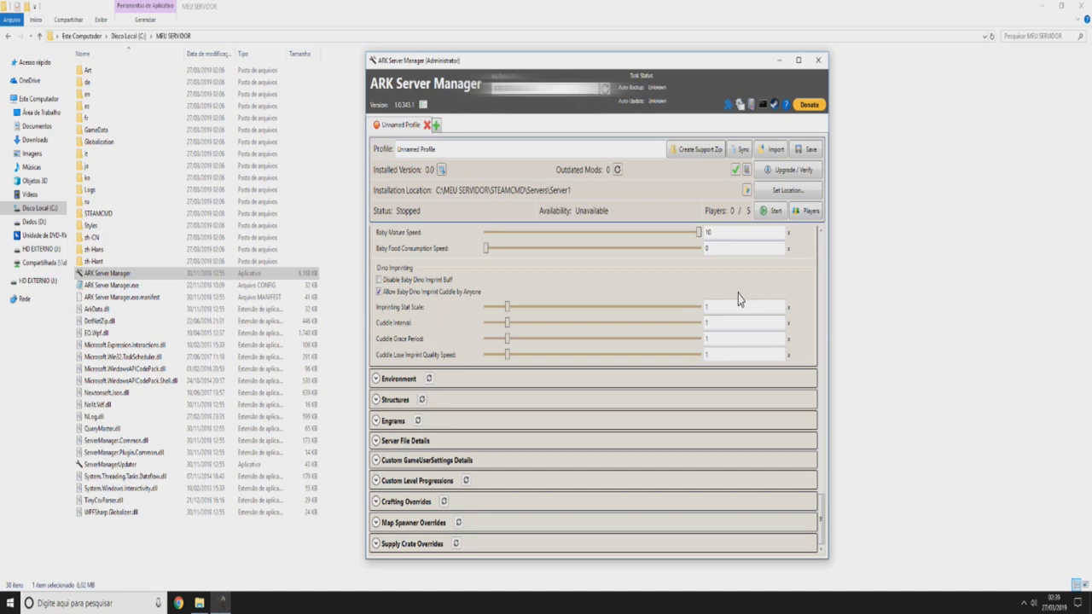
type("0")
key("BackSpace")
key("BackSpace")
type("2")
key("BackSpace")
mouse_move(409, 331)
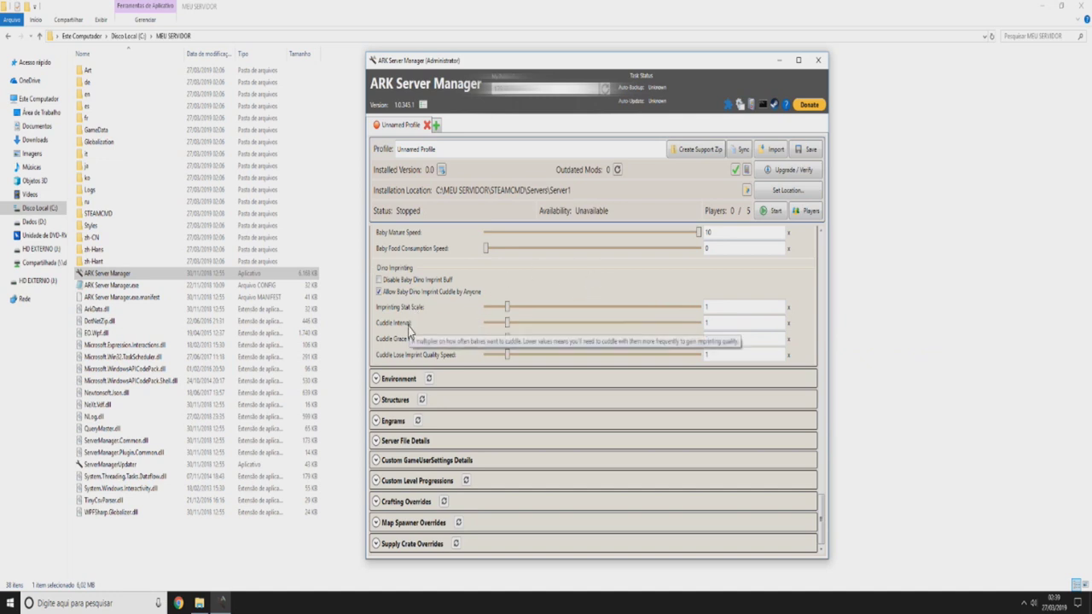
- Edit Baby Mature Speed to 1, then to 10, leaving Cuddle Interval unchanged
scroll(817, 348, "up", 3)
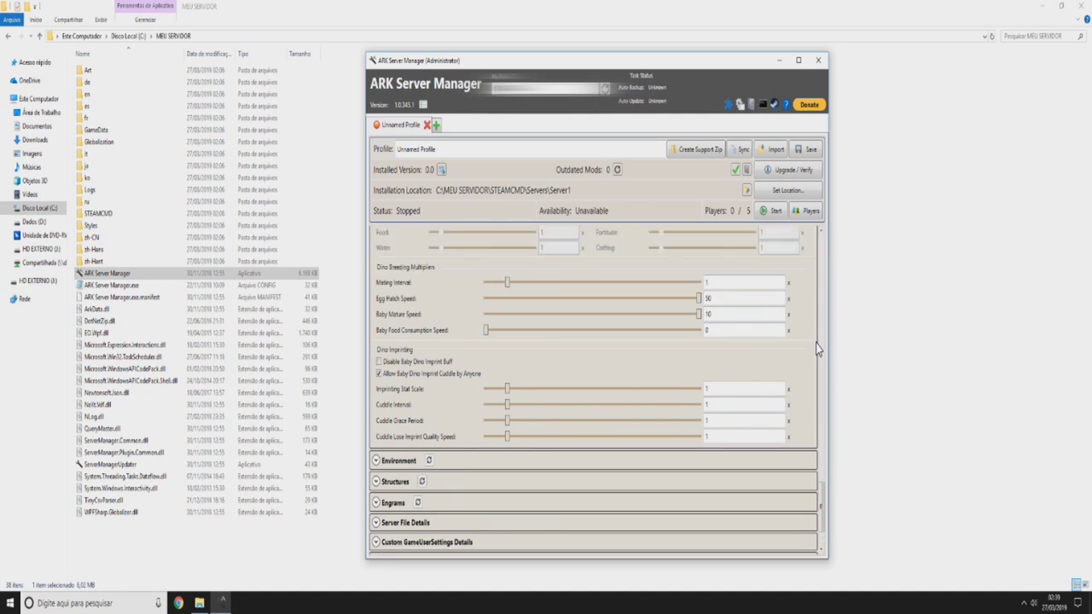
mouse_move(698, 329)
left_click(723, 313)
key("BackSpace")
left_click(730, 371)
double_click(714, 316)
type("10")
key("Tab")
left_click(732, 405)
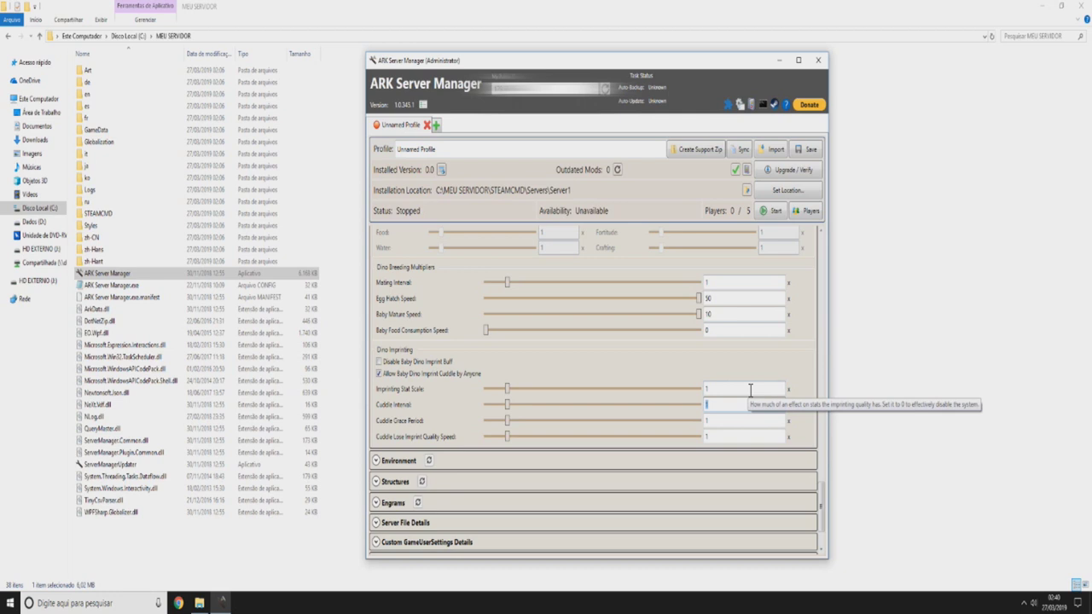
left_click(695, 365)
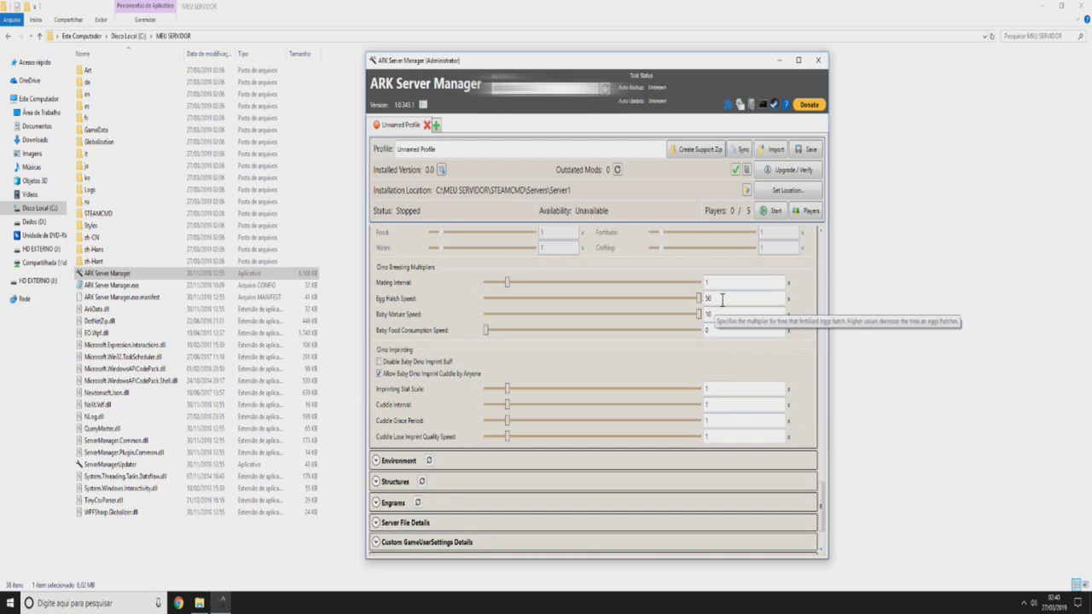
- Set Baby Mature Speed back to 1 after it briefly becomes 1,000
left_click(739, 314)
type("00")
left_click(735, 368)
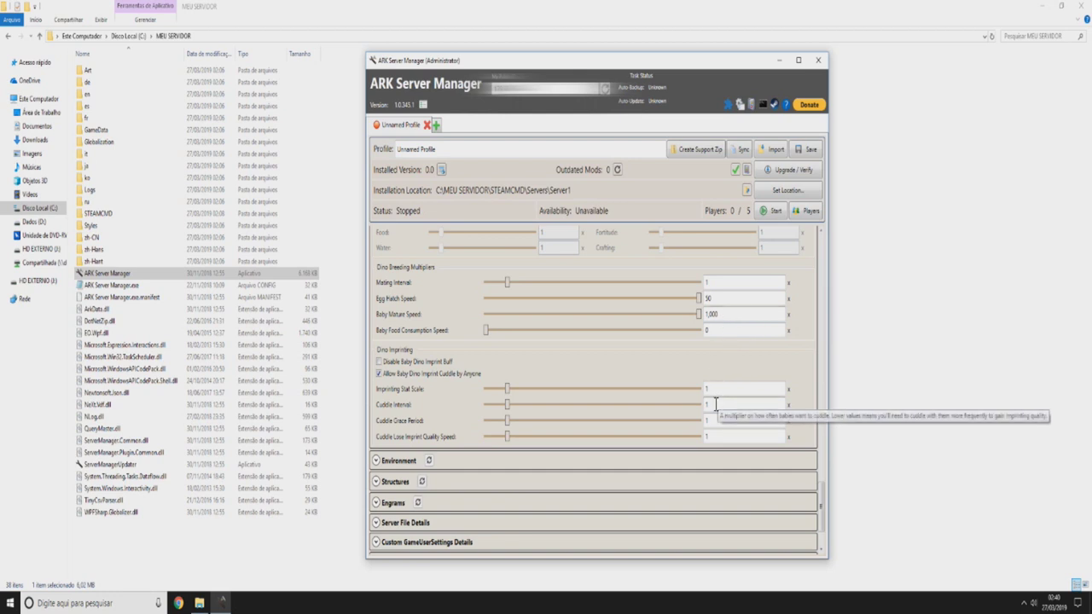
double_click(715, 404)
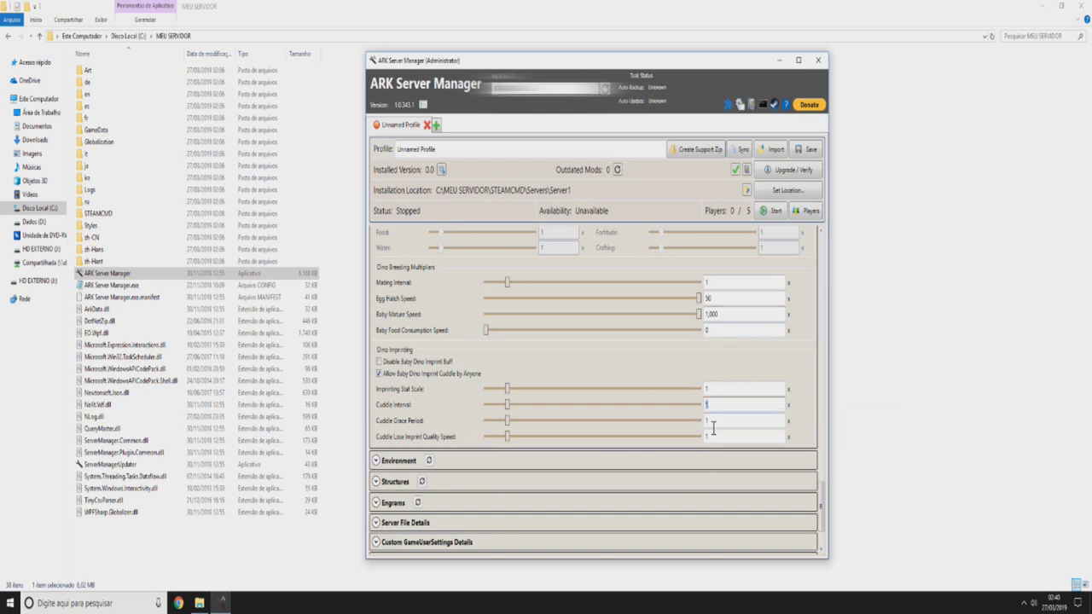
double_click(733, 314)
left_click(756, 359)
double_click(730, 314)
type("1")
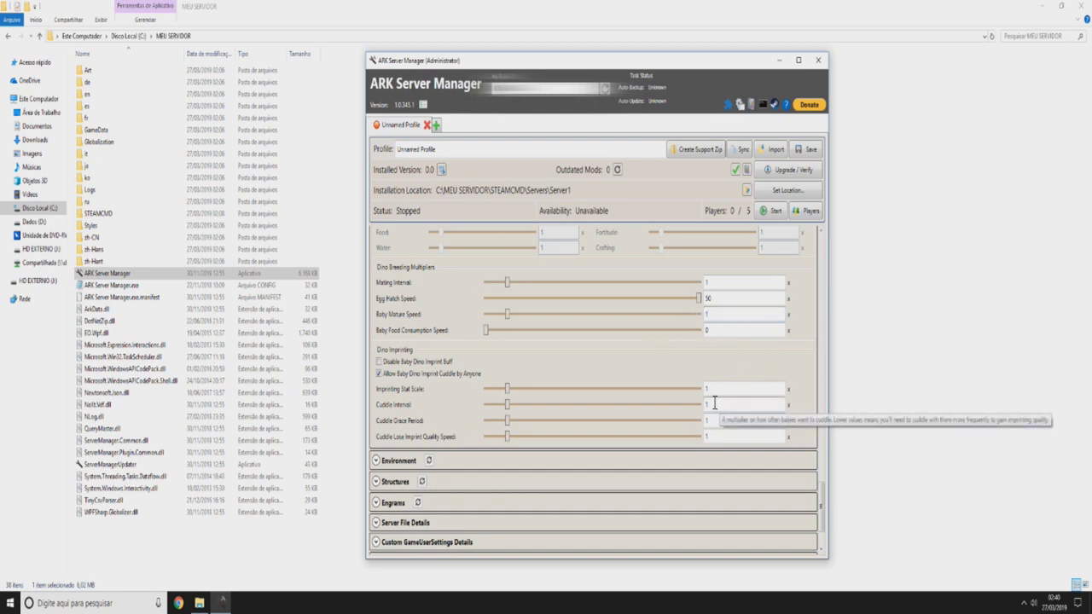
- Reset Cuddle Interval to 1 and set Cuddle Lose Imprint Quality Speed to 0
scroll(446, 407, "down", 1)
mouse_move(410, 398)
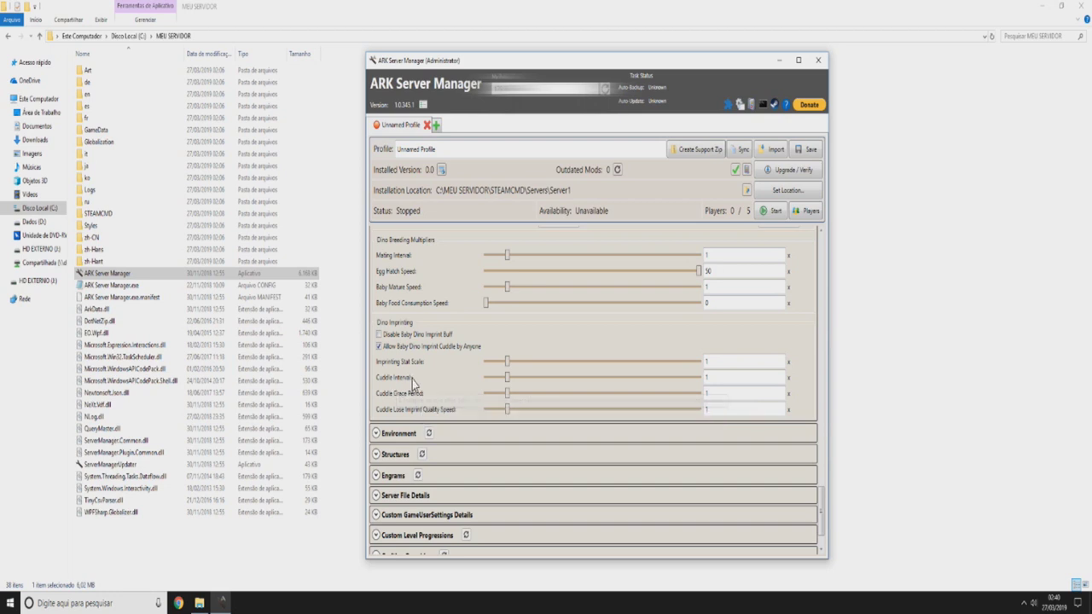
left_click_drag(507, 381, 511, 385)
double_click(732, 382)
type("1")
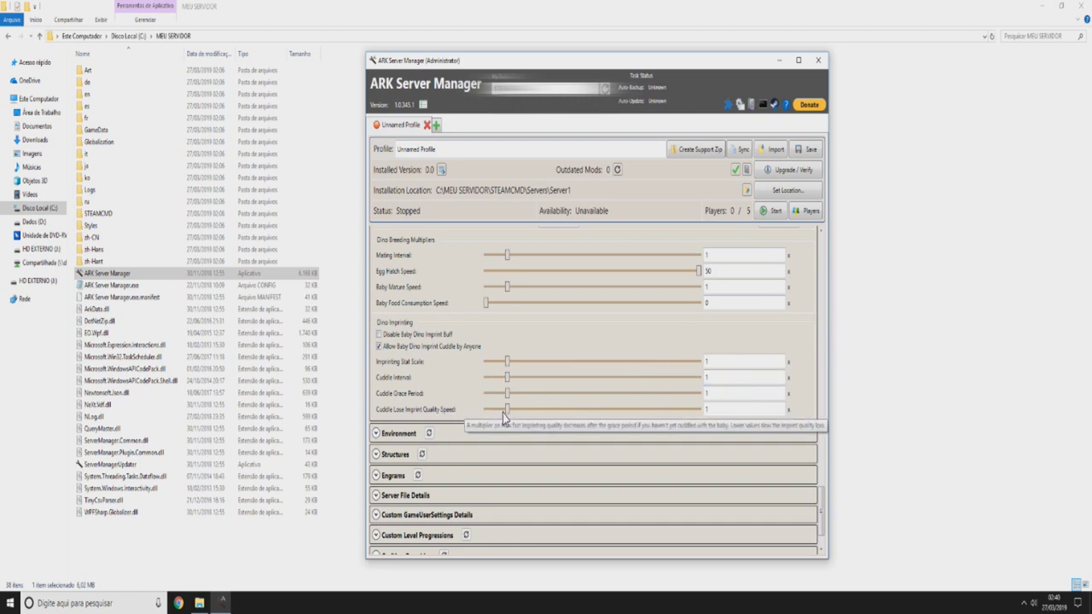
double_click(707, 410)
type("0")
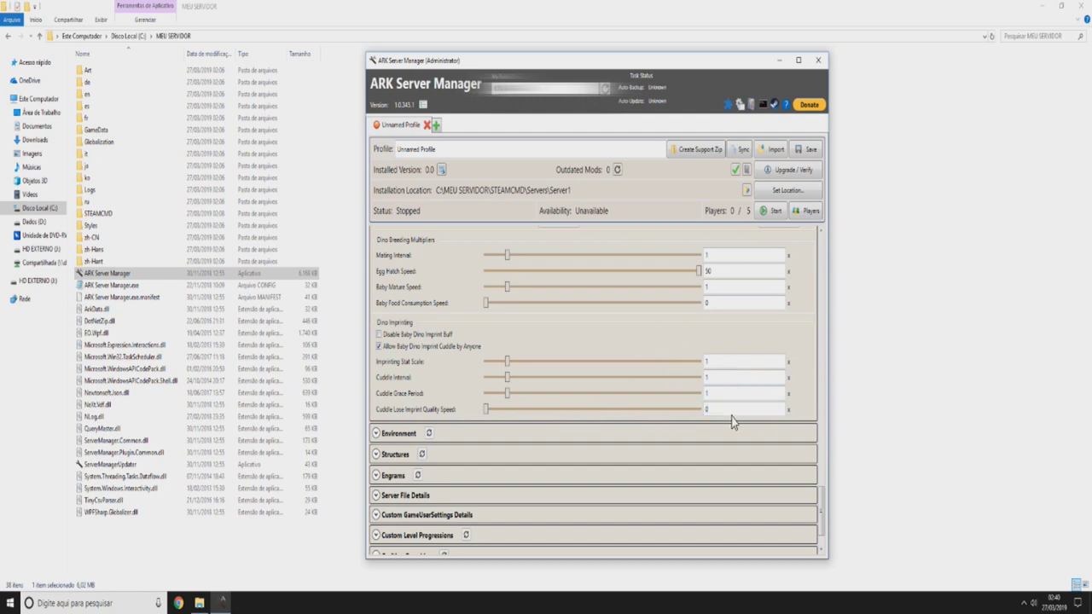
- Scroll back to the top and collapse the Dino Settings and Player Settings sections
scroll(735, 418, "down", 1)
scroll(446, 338, "up", 6)
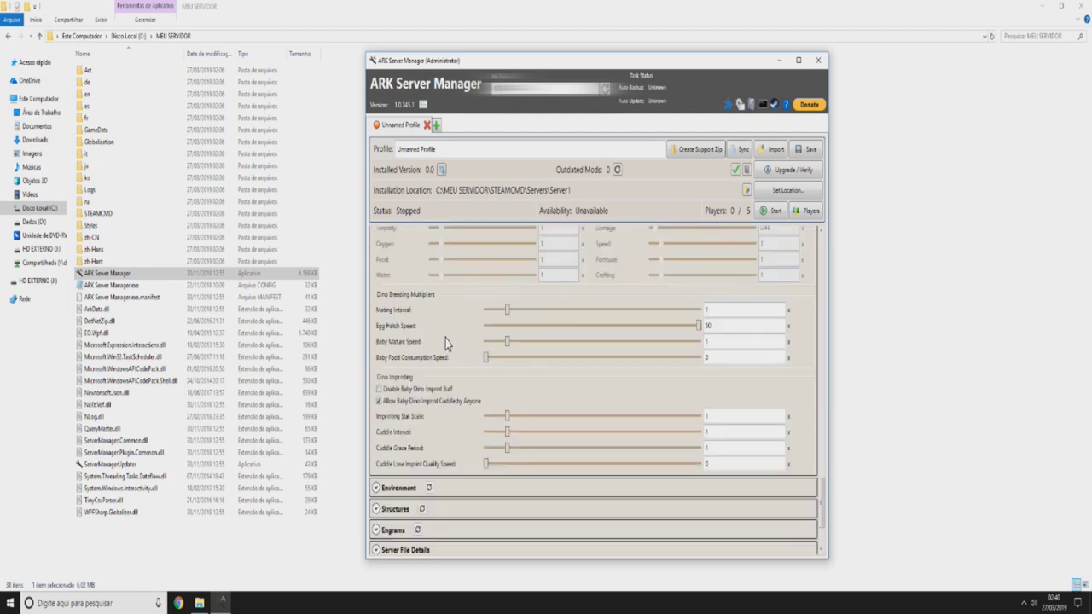
scroll(446, 338, "up", 10)
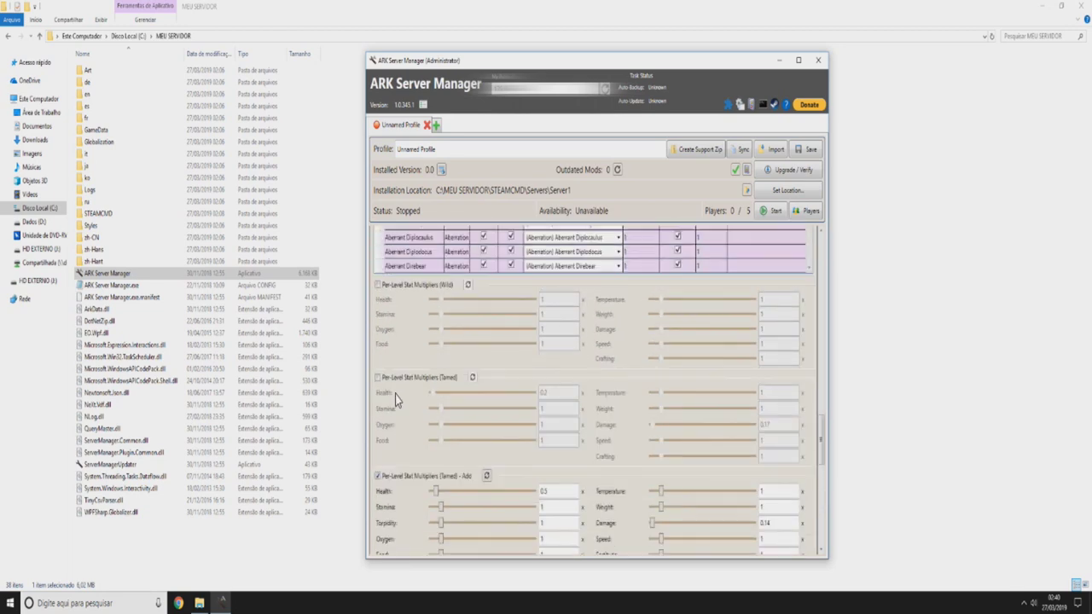
scroll(720, 435, "up", 2)
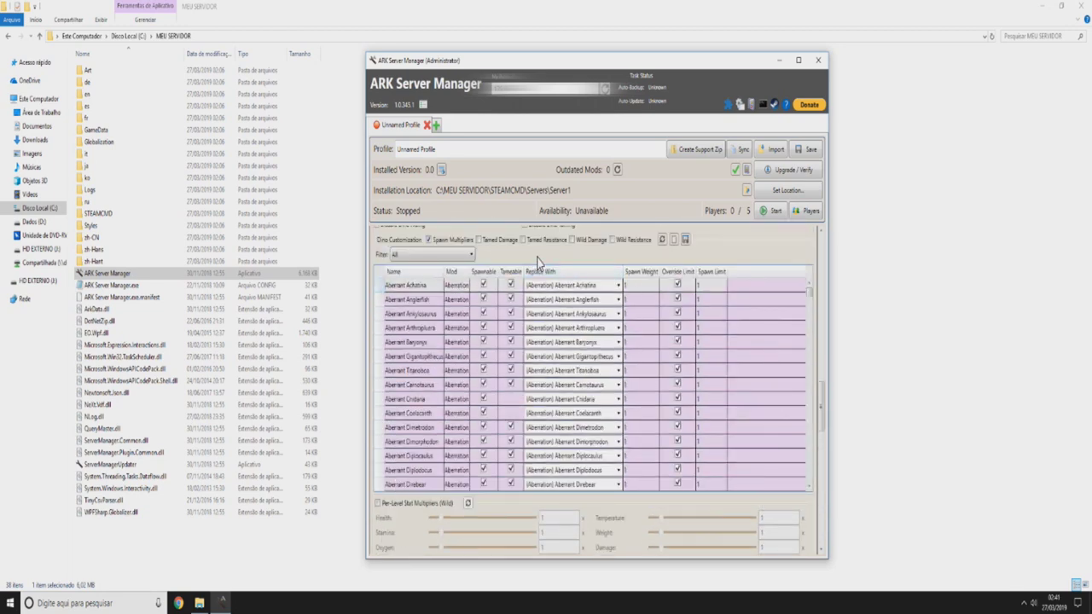
scroll(444, 298, "up", 10)
scroll(431, 324, "up", 4)
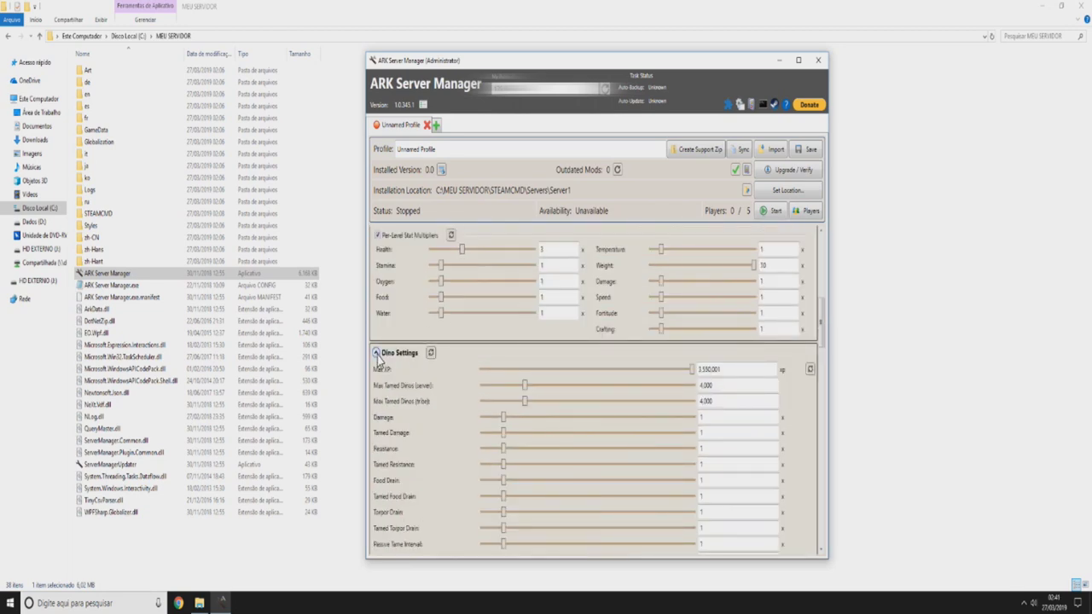
left_click(377, 354)
scroll(458, 340, "up", 5)
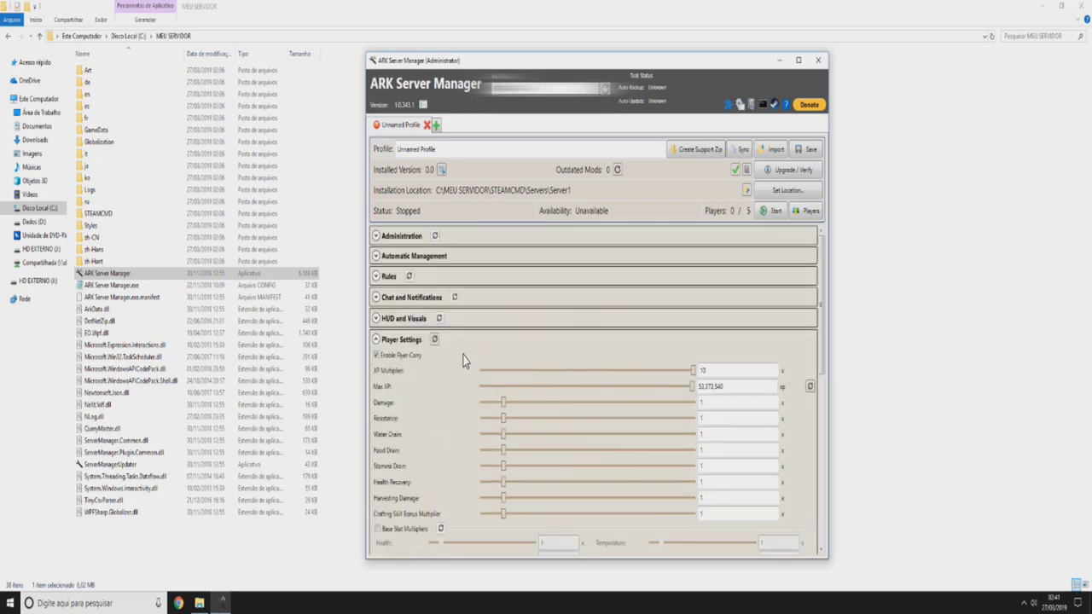
left_click(381, 340)
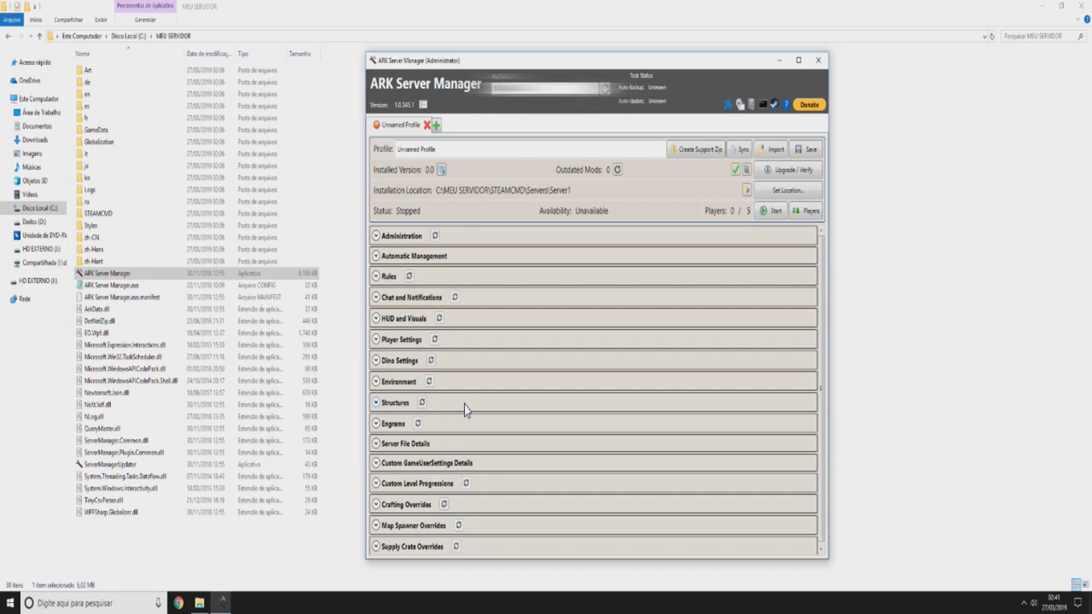
- Expand the Structures section and tick Disable Structure Placement Collision
left_click(379, 403)
scroll(562, 306, "down", 1)
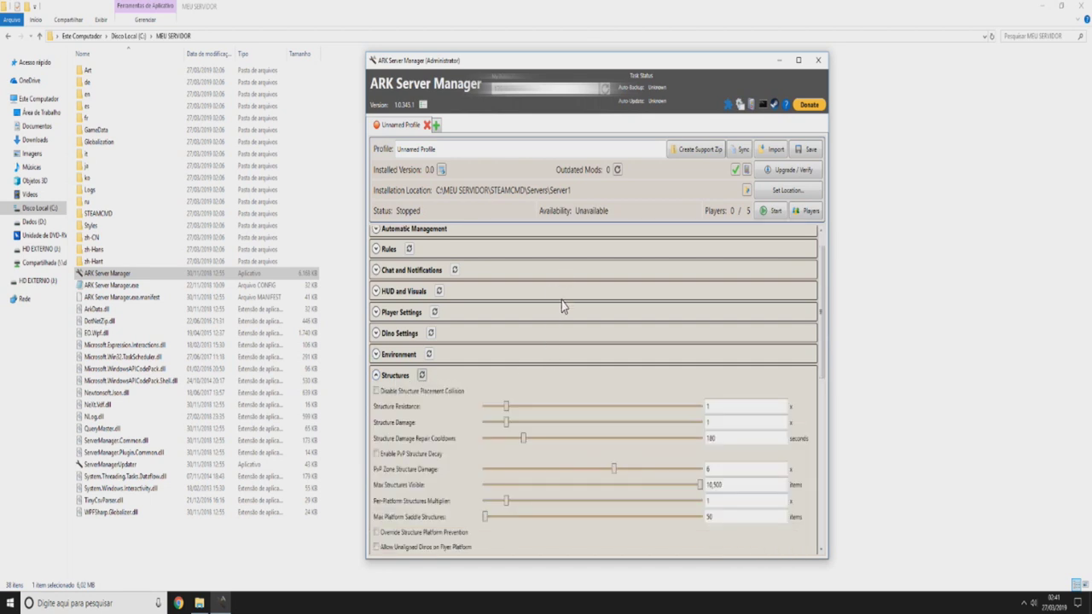
scroll(492, 349, "down", 2)
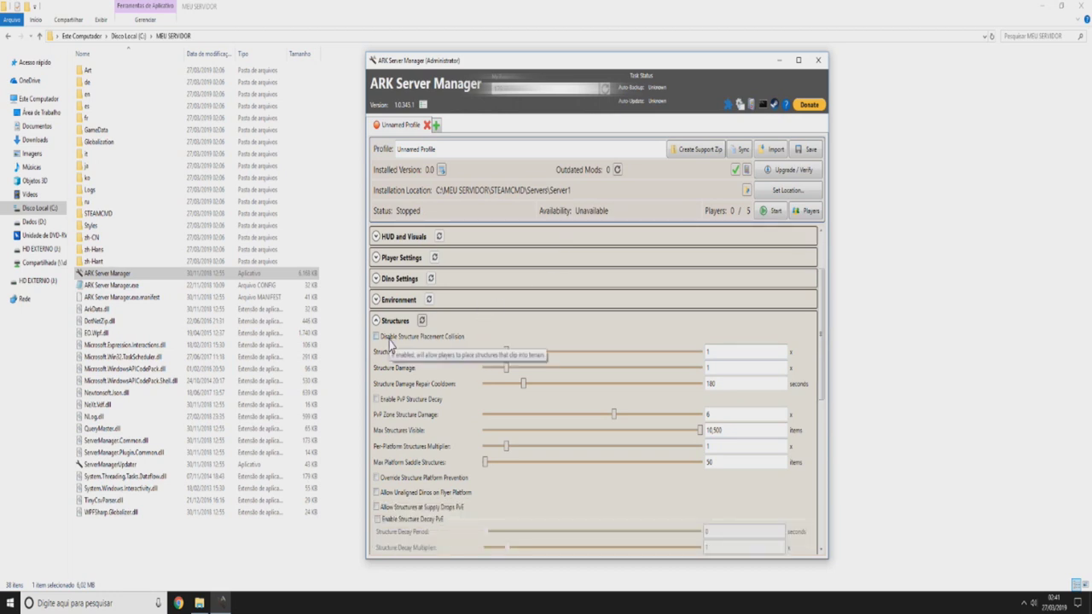
left_click(390, 340)
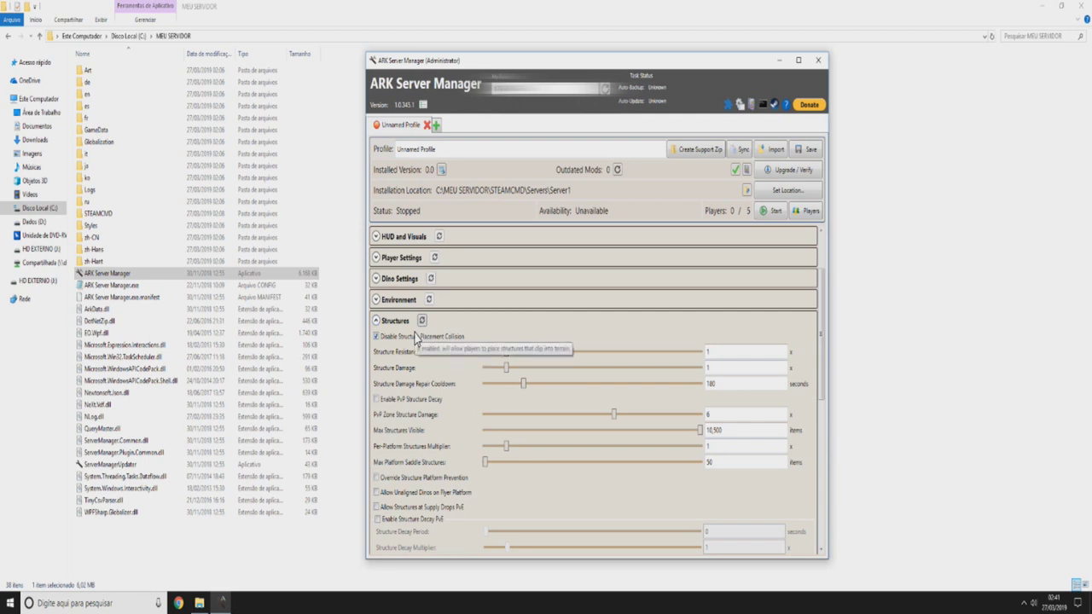
scroll(479, 325, "down", 1)
scroll(480, 325, "up", 1)
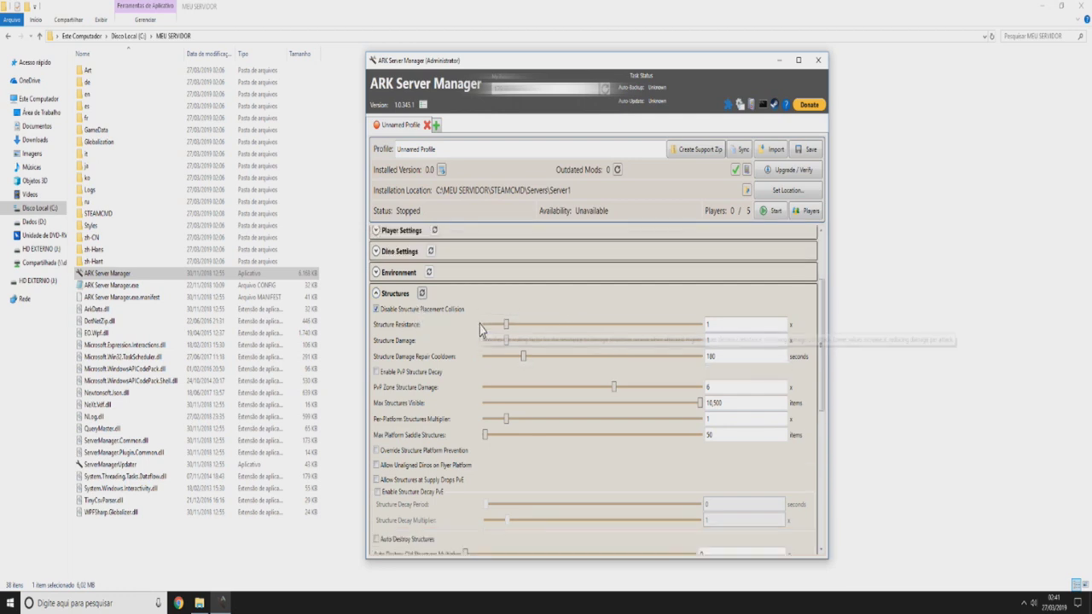
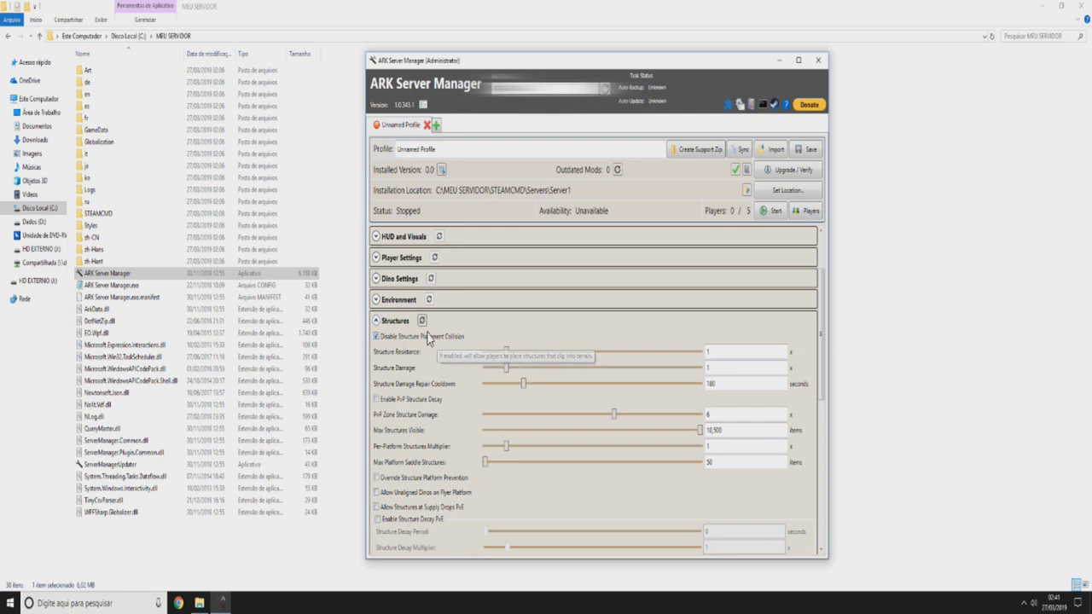
- Scroll through the remaining Structures options, then collapse the Structures section
scroll(465, 317, "down", 1)
scroll(493, 291, "down", 1)
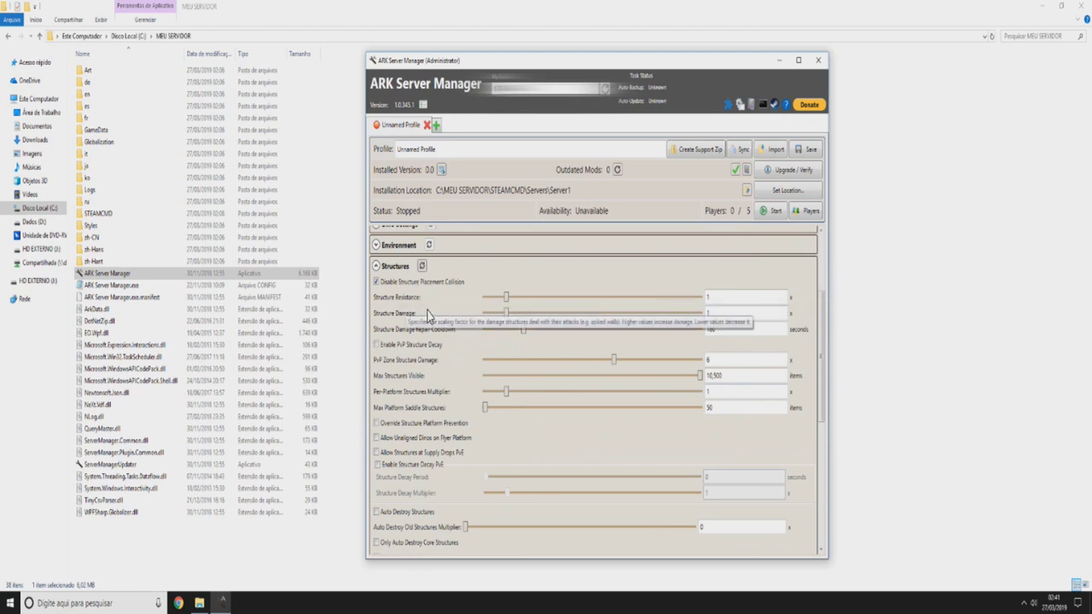
scroll(444, 330, "down", 1)
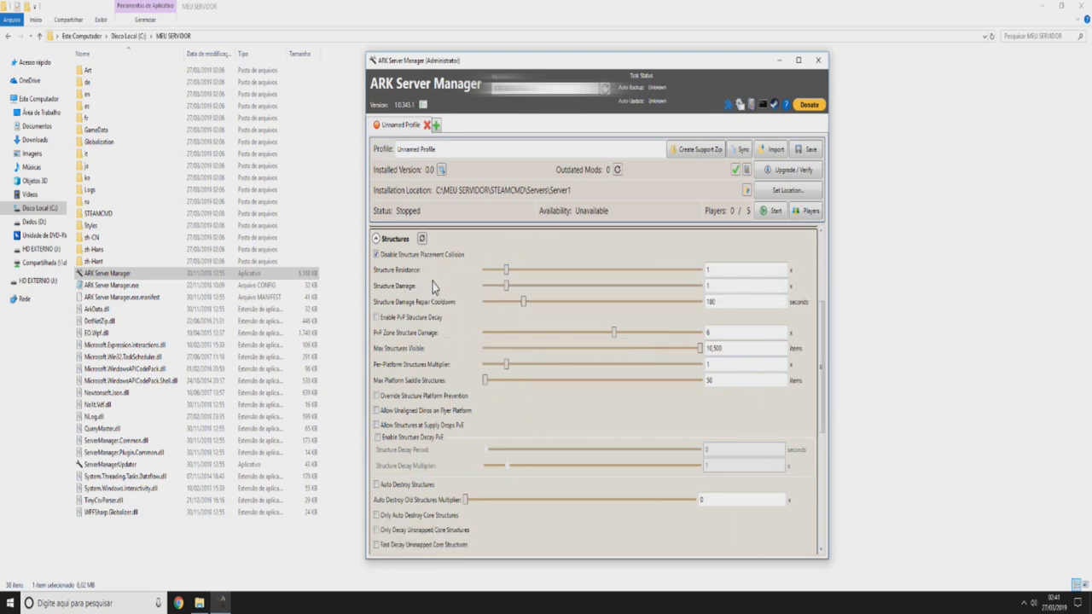
scroll(512, 309, "down", 1)
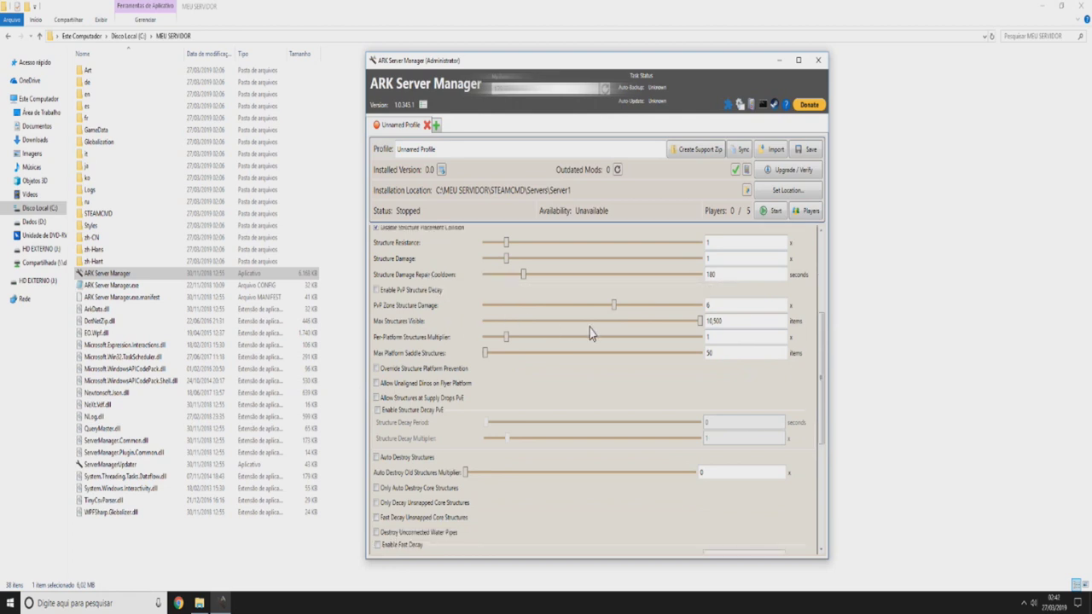
scroll(456, 302, "down", 1)
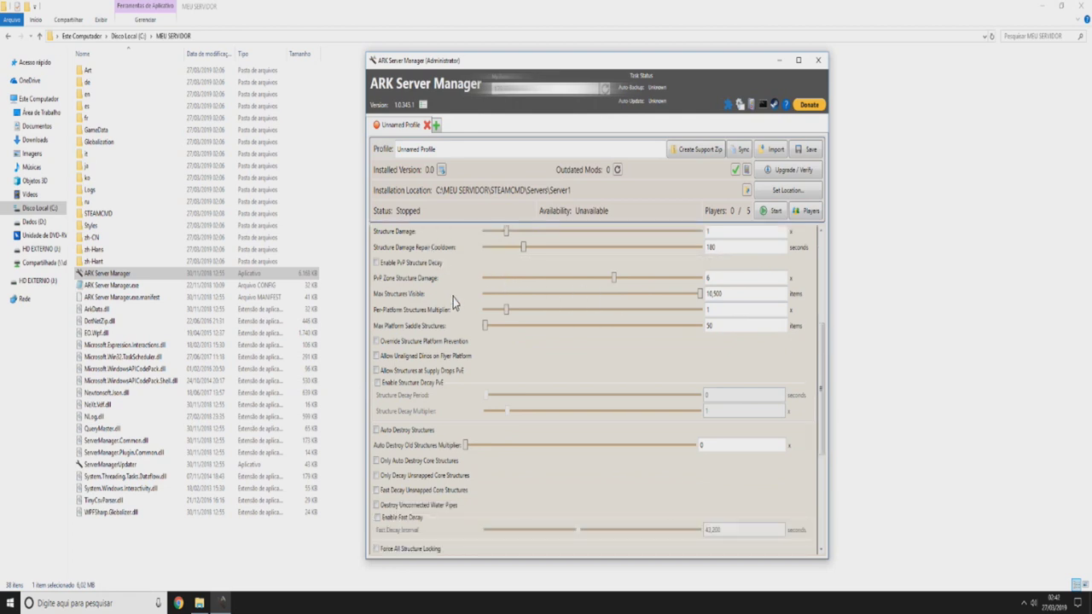
scroll(513, 353, "down", 1)
scroll(503, 355, "up", 1)
scroll(497, 356, "up", 10)
left_click(386, 379)
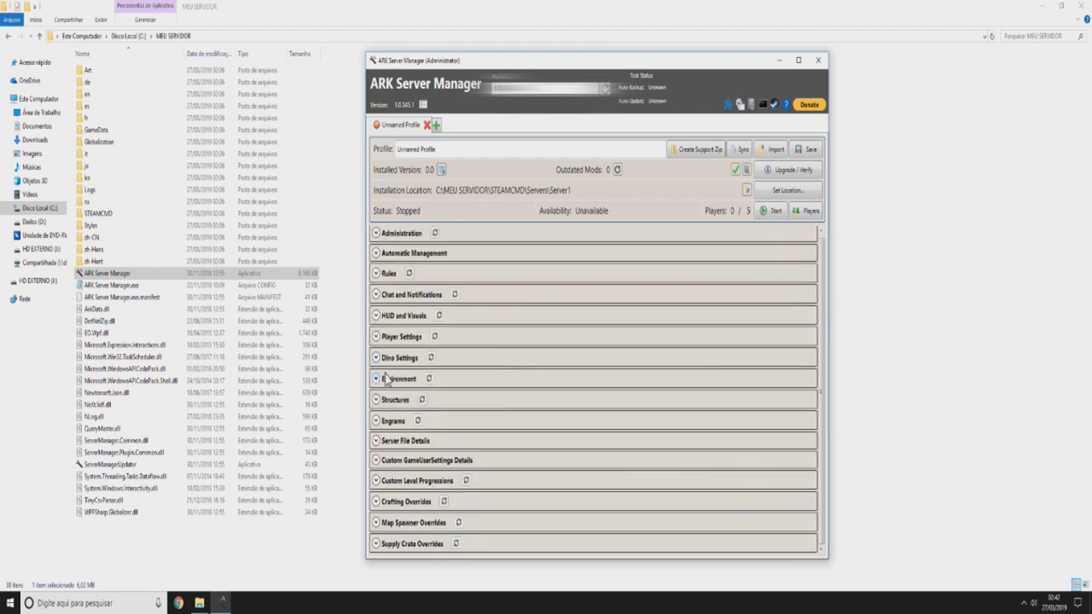
- In the Engrams section, turn on engram overrides and filter the engram list to Extinction
left_click(395, 421)
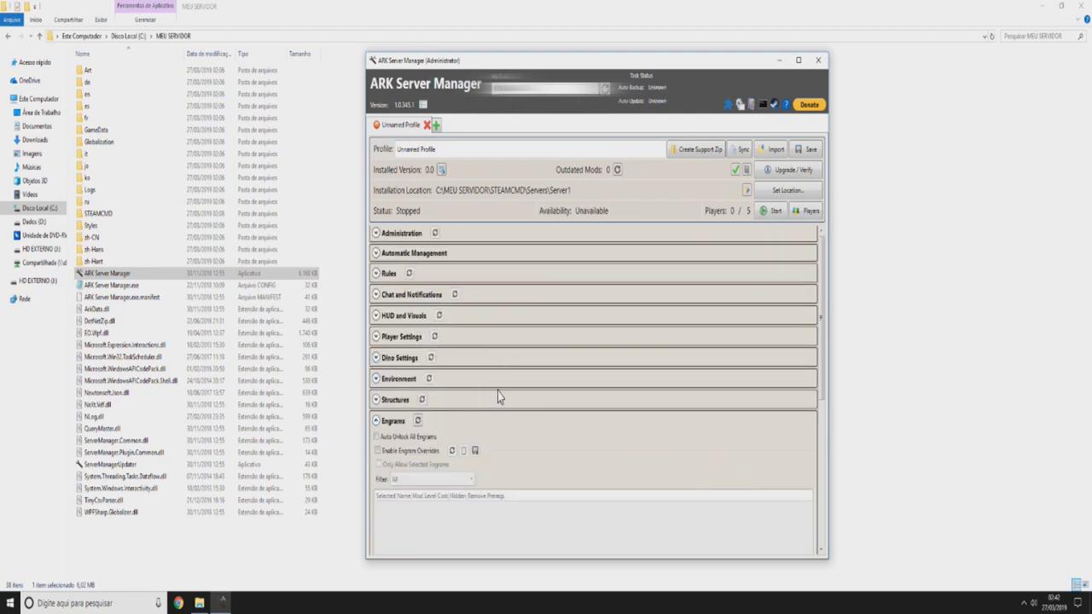
scroll(497, 398, "down", 2)
scroll(546, 367, "down", 3)
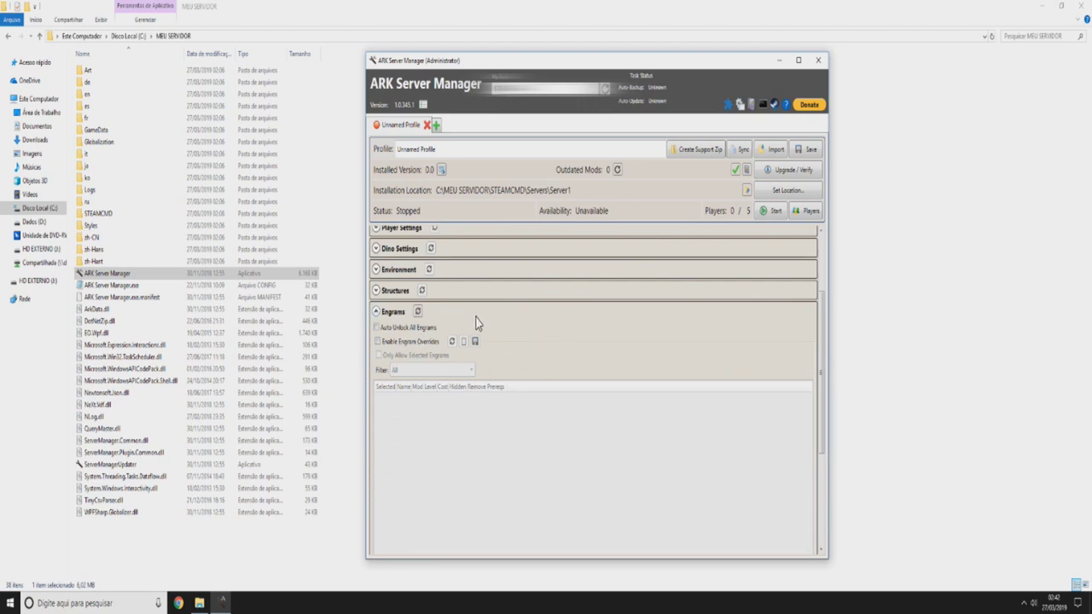
left_click(404, 313)
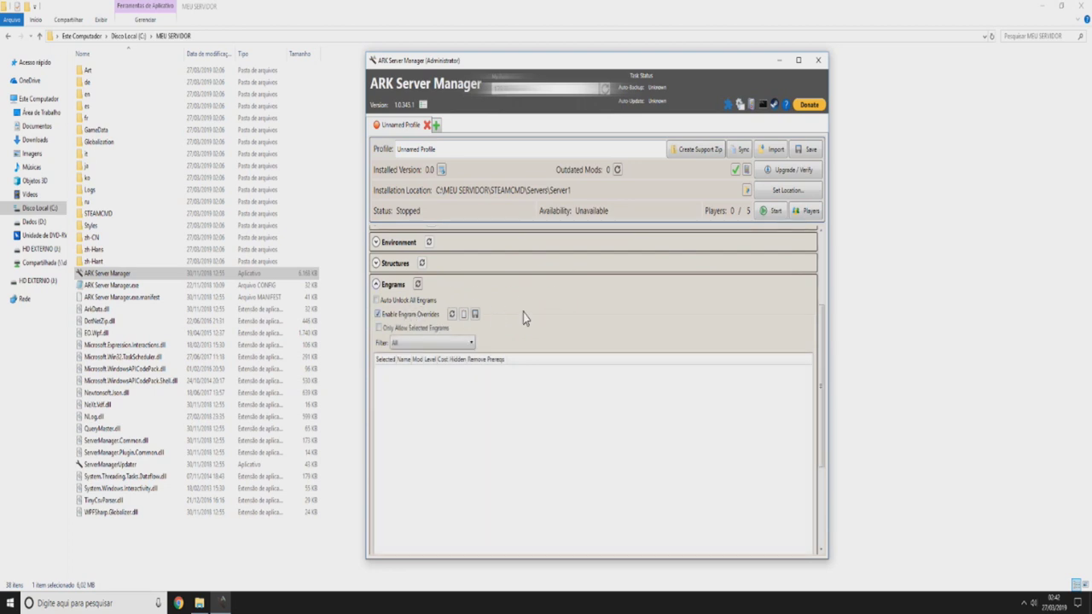
left_click(442, 343)
left_click(445, 343)
left_click(452, 346)
left_click(431, 388)
- Reset the filter to All, turn overrides off, enable Auto Unlock All Engrams, and collapse Engrams
scroll(509, 313, "down", 1)
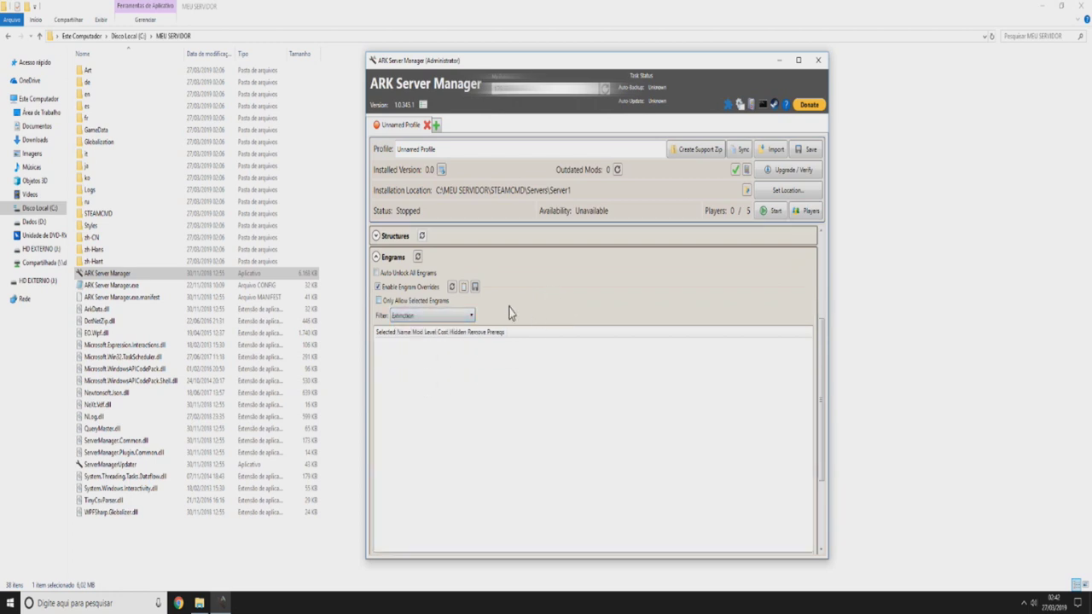
left_click(426, 318)
left_click(429, 328)
left_click(402, 301)
left_click(403, 288)
scroll(526, 287, "down", 2)
scroll(466, 417, "up", 3)
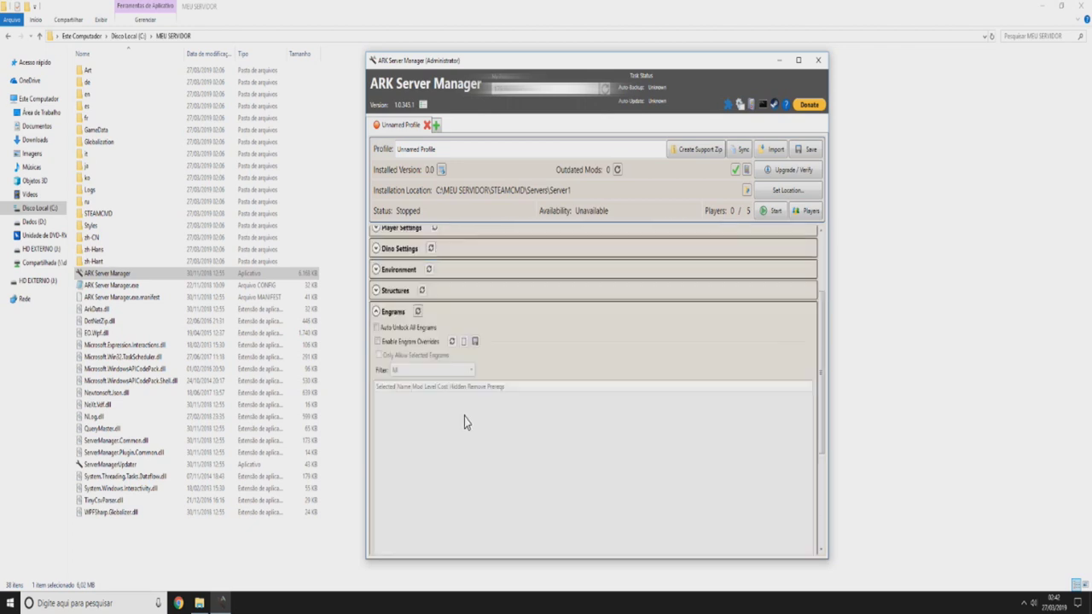
left_click(395, 330)
left_click(383, 318)
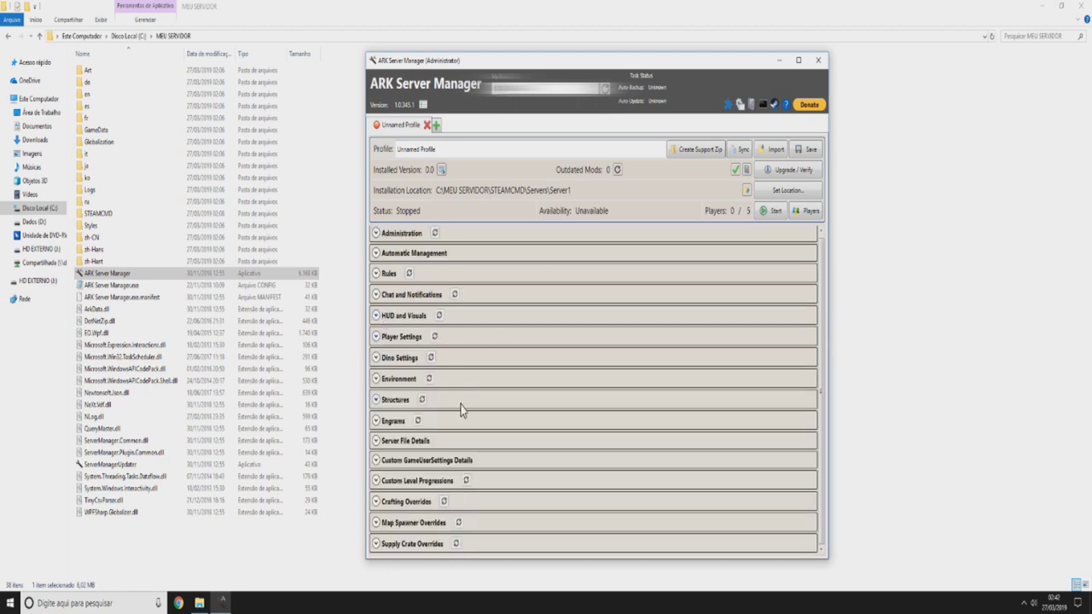
left_click(398, 441)
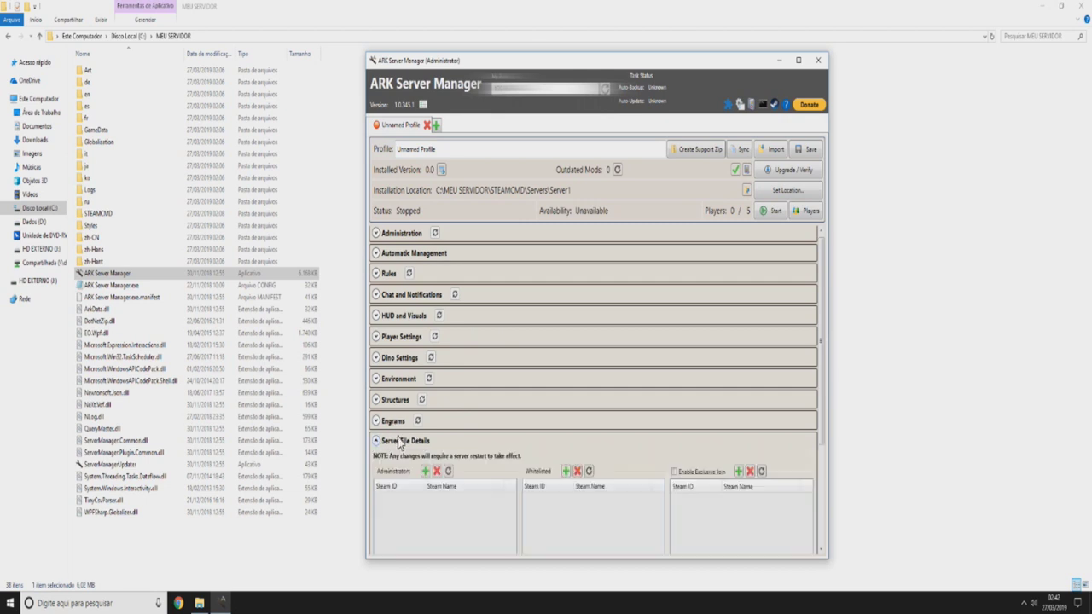
scroll(469, 380, "down", 3)
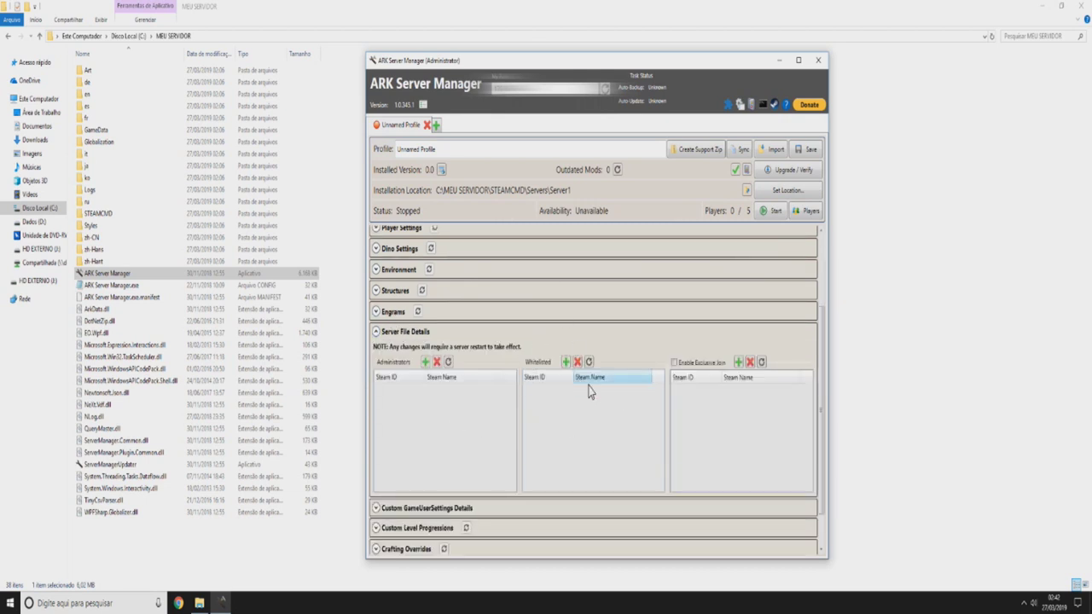
left_click(686, 365)
left_click(677, 366)
left_click(675, 363)
left_click(738, 362)
left_click(651, 261)
left_click(689, 362)
left_click(425, 363)
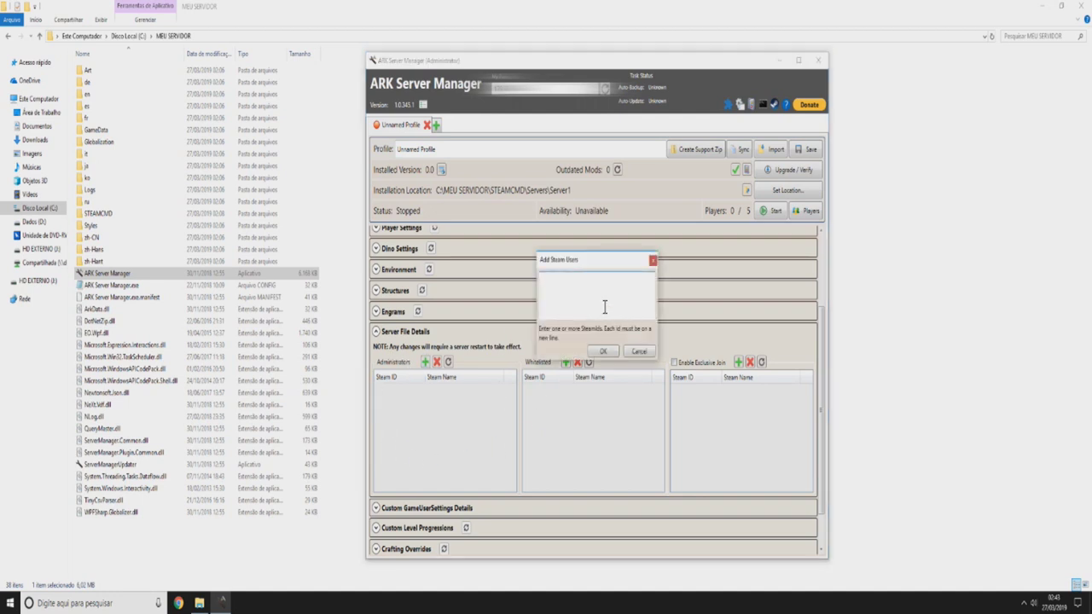
left_click(653, 261)
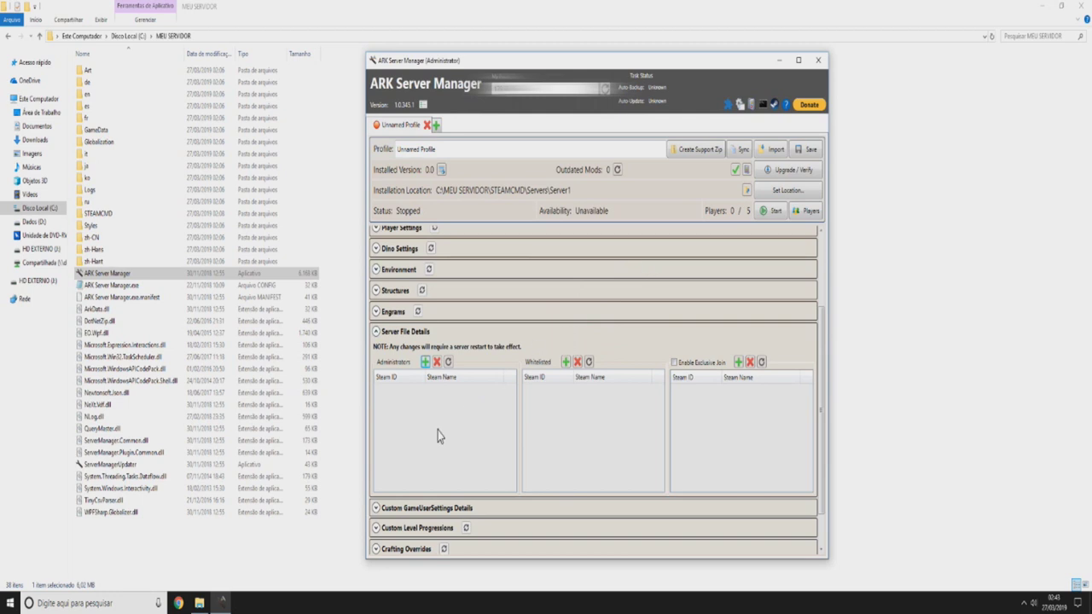
left_click(404, 332)
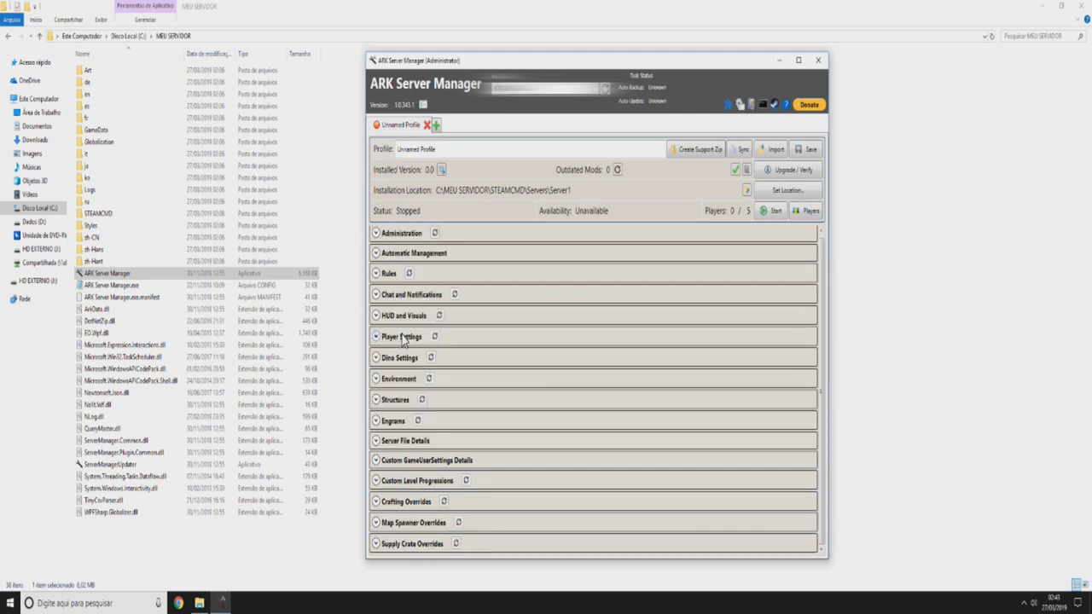
left_click(391, 460)
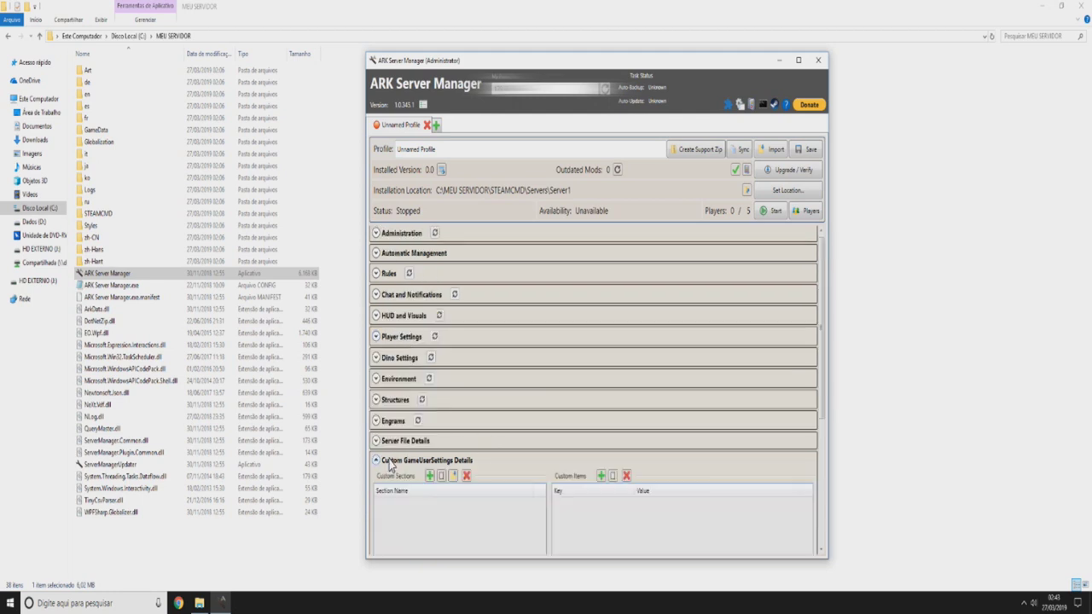
scroll(578, 341, "down", 3)
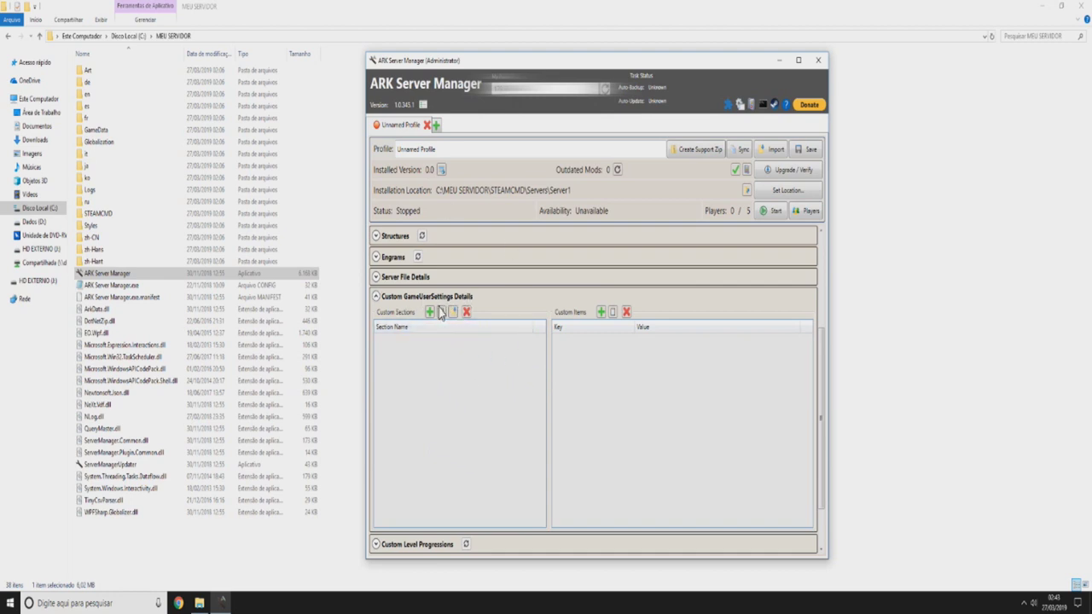
left_click(414, 299)
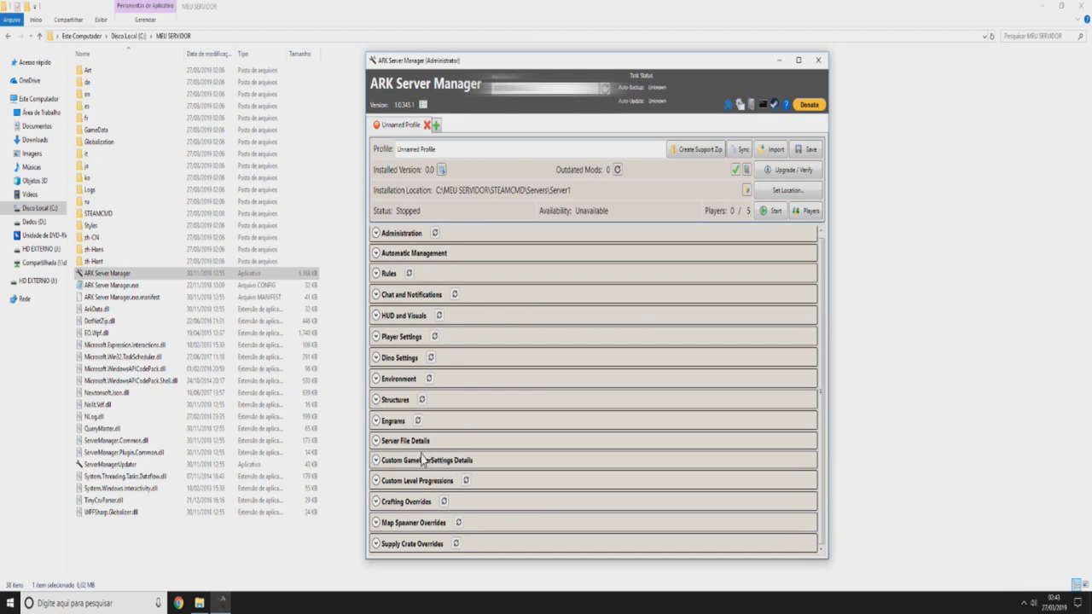
- Enable Custom Level Progressions and add dino levels up to 80, giving level 80 3552000 XP
left_click(431, 480)
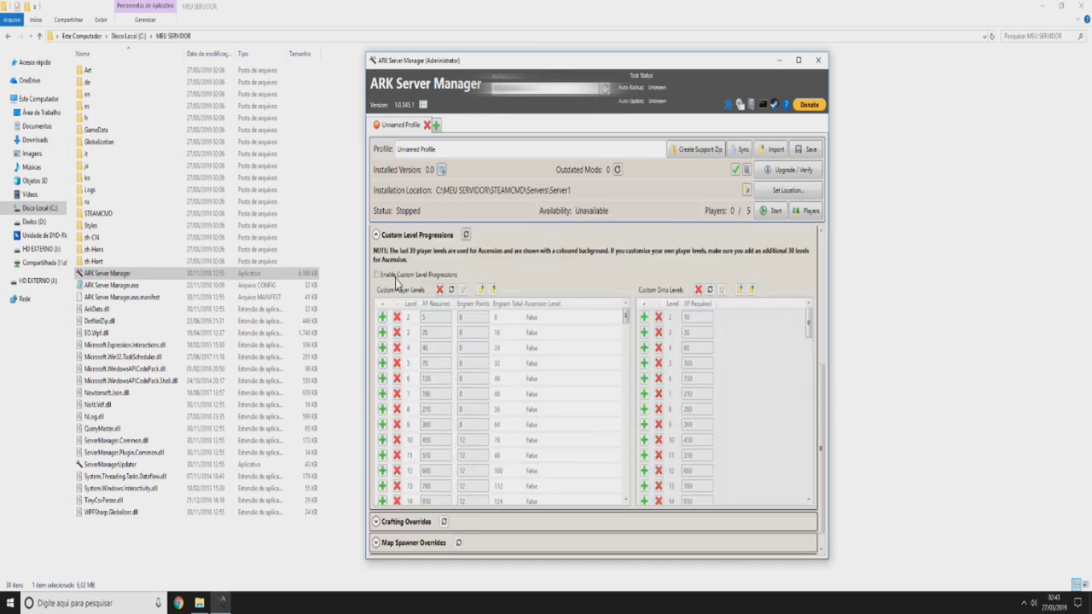
left_click(387, 276)
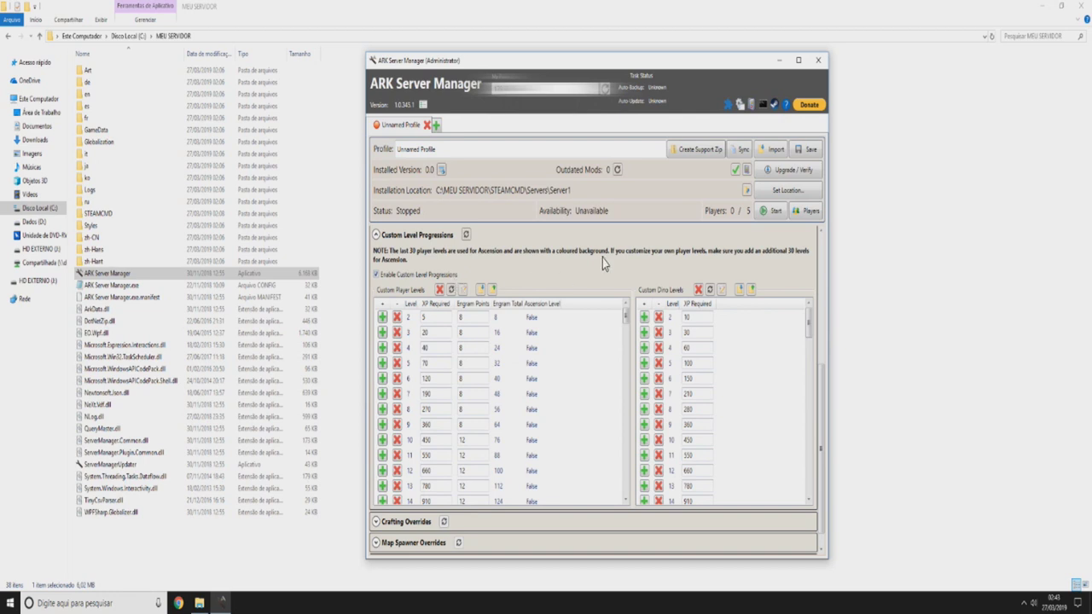
left_click_drag(810, 331, 809, 477)
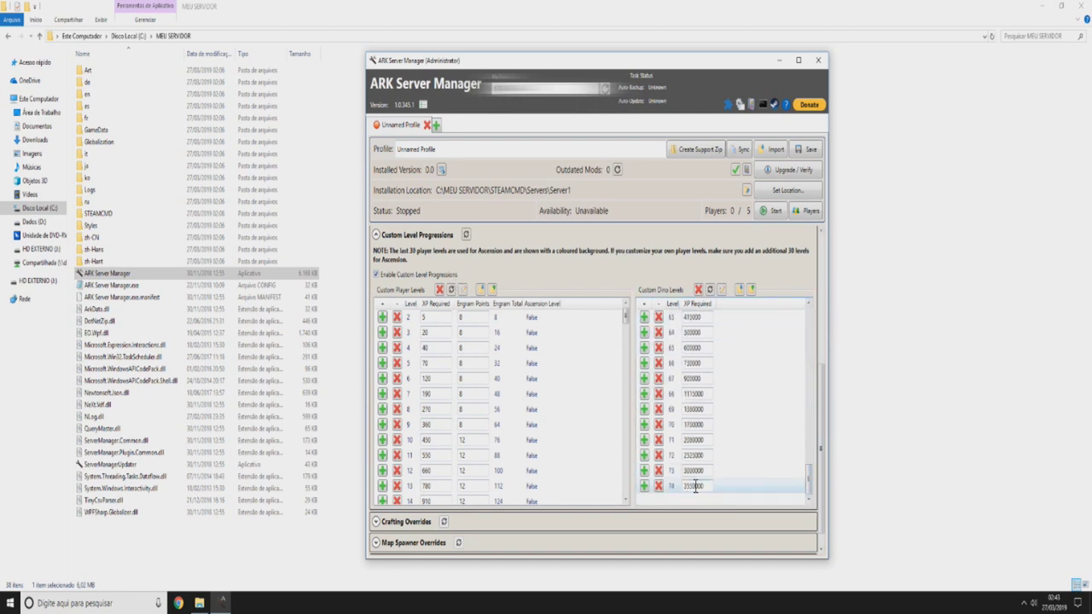
left_click(643, 485)
left_click(643, 485)
left_click(643, 486)
left_click(643, 470)
left_click(646, 445)
left_click(644, 485)
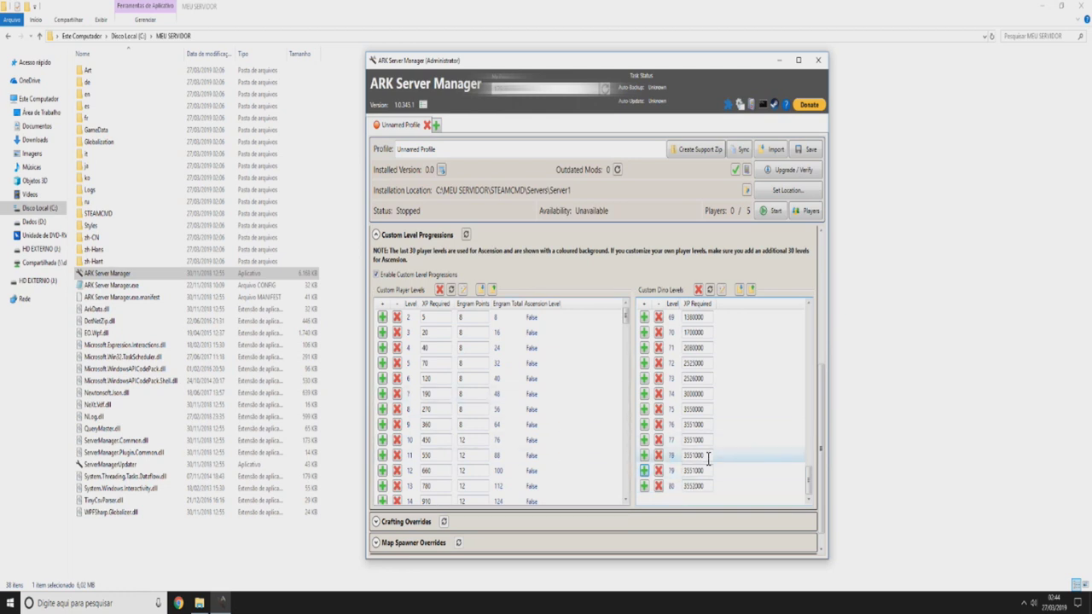
type("35520")
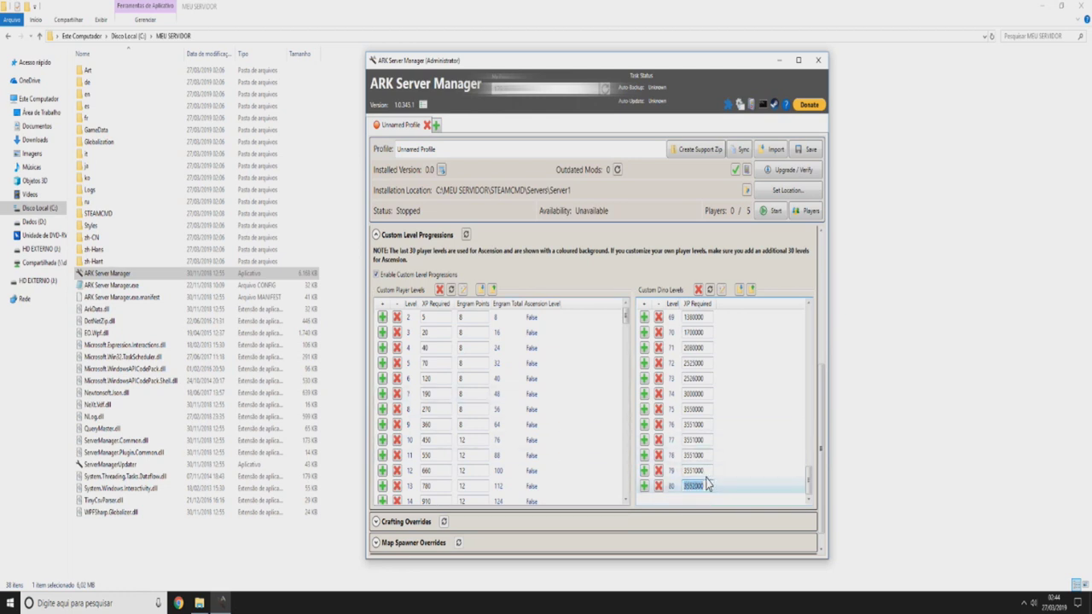
type("00")
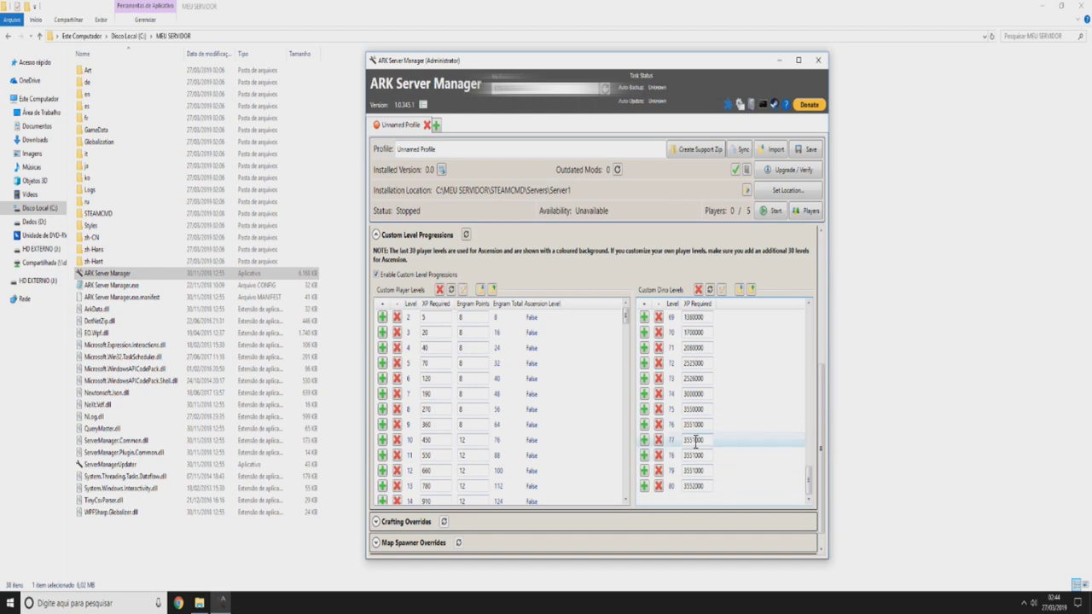
- Add dino levels 81, 82 and 83 to the custom dino level list
left_click(645, 487)
left_click(645, 487)
left_click(646, 495)
scroll(593, 399, "down", 3)
scroll(598, 397, "down", 15)
left_click_drag(627, 396, 627, 486)
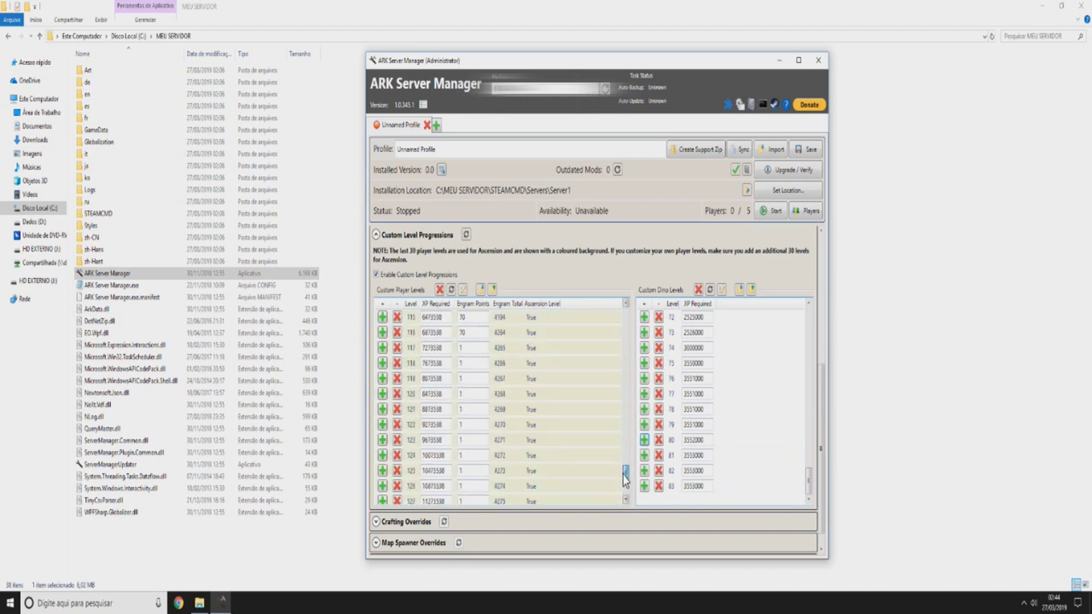
scroll(415, 465, "up", 9)
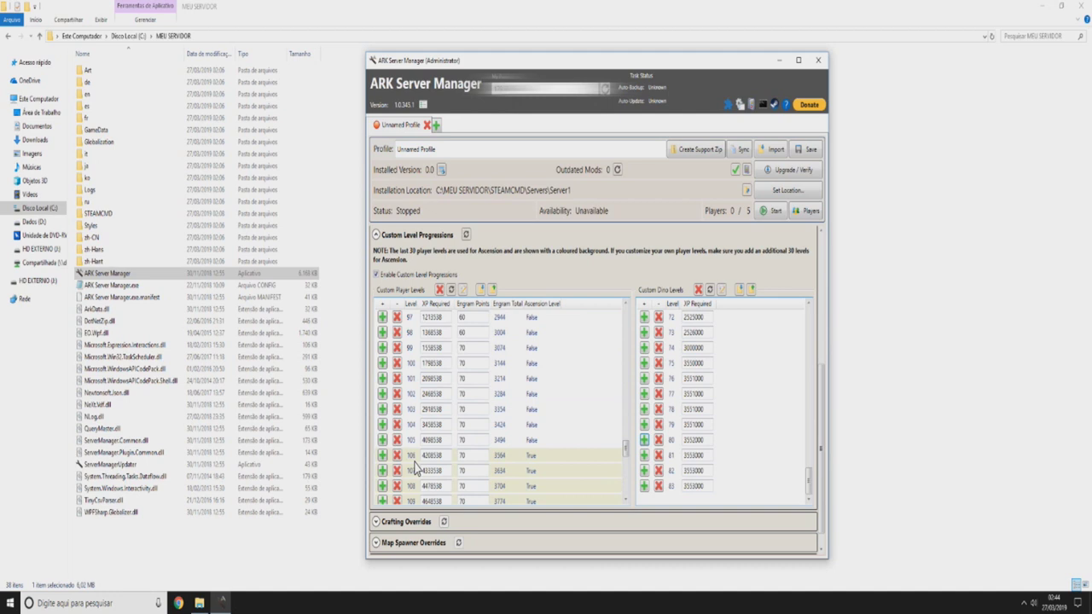
scroll(415, 465, "down", 2)
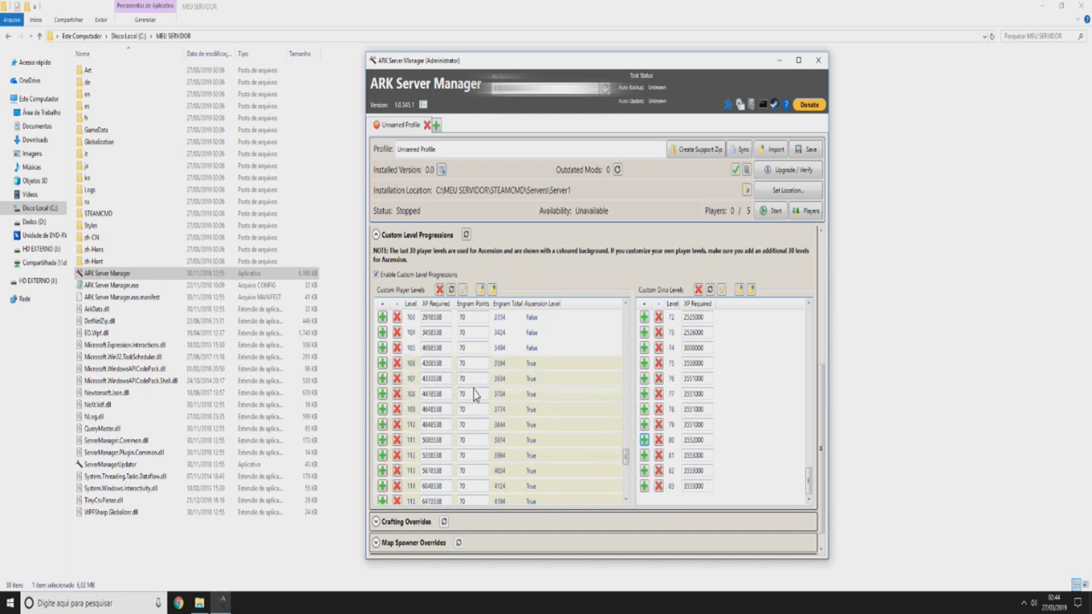
- Insert two new player levels after player level 105
left_click(382, 348)
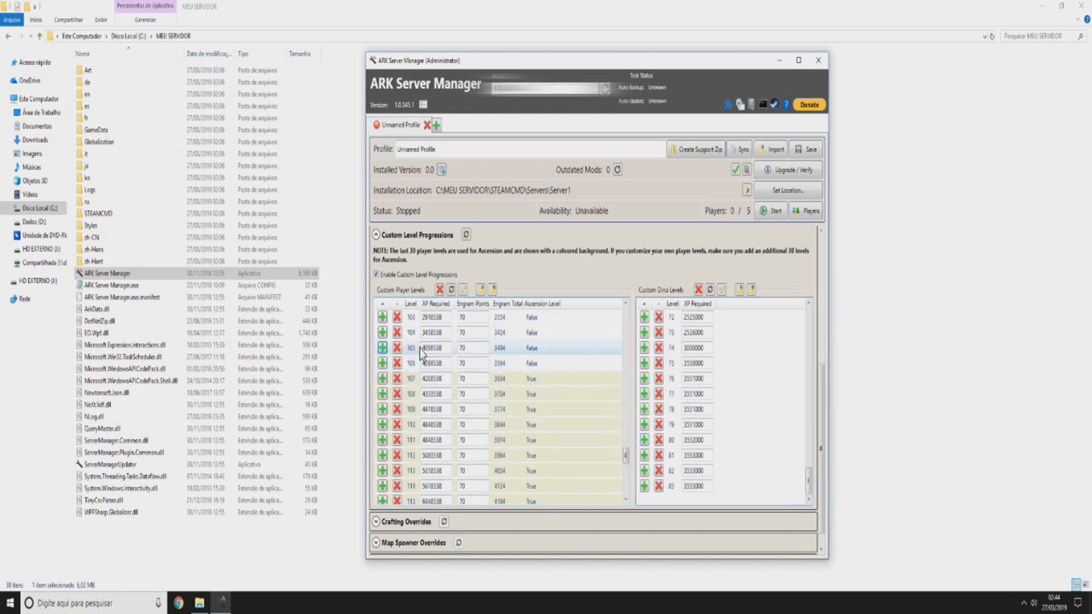
left_click(382, 348)
scroll(410, 443, "down", 9)
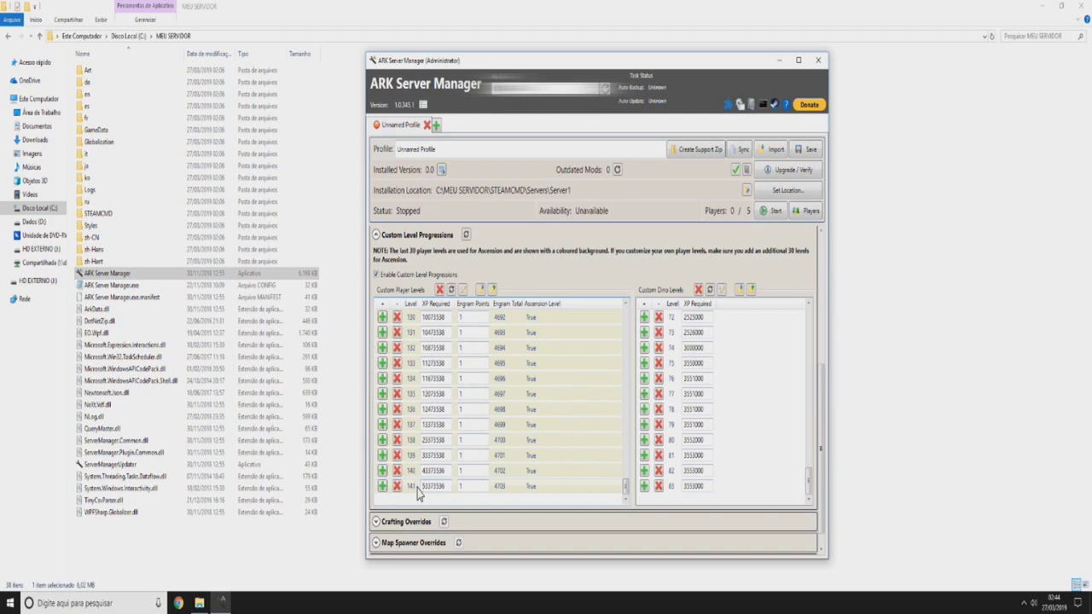
scroll(422, 478, "up", 7)
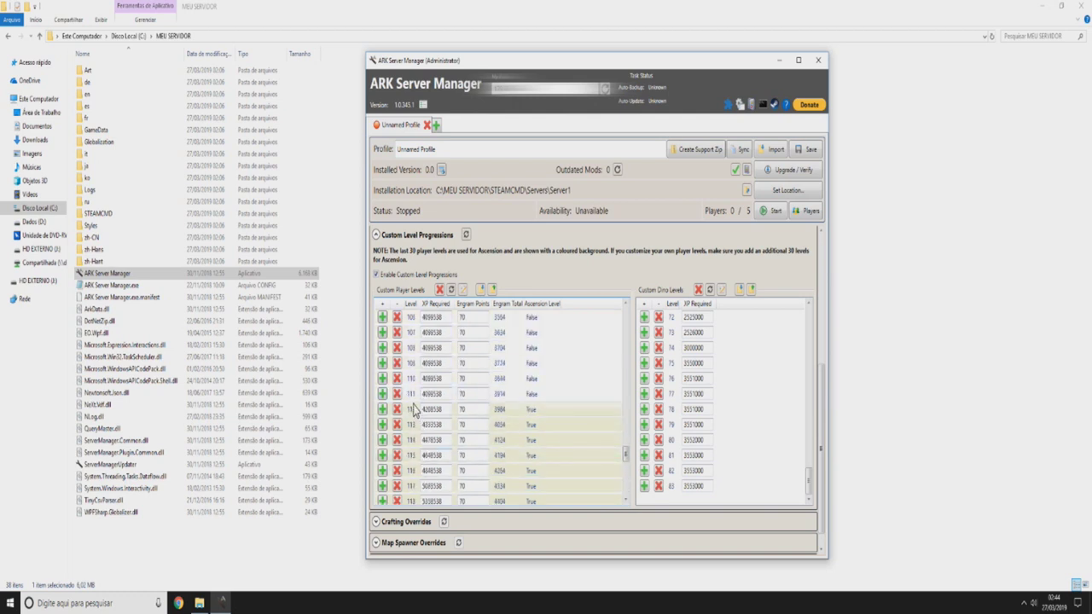
- Insert three more player levels after level 111, review the list, and collapse Custom Level Progressions
left_click(382, 393)
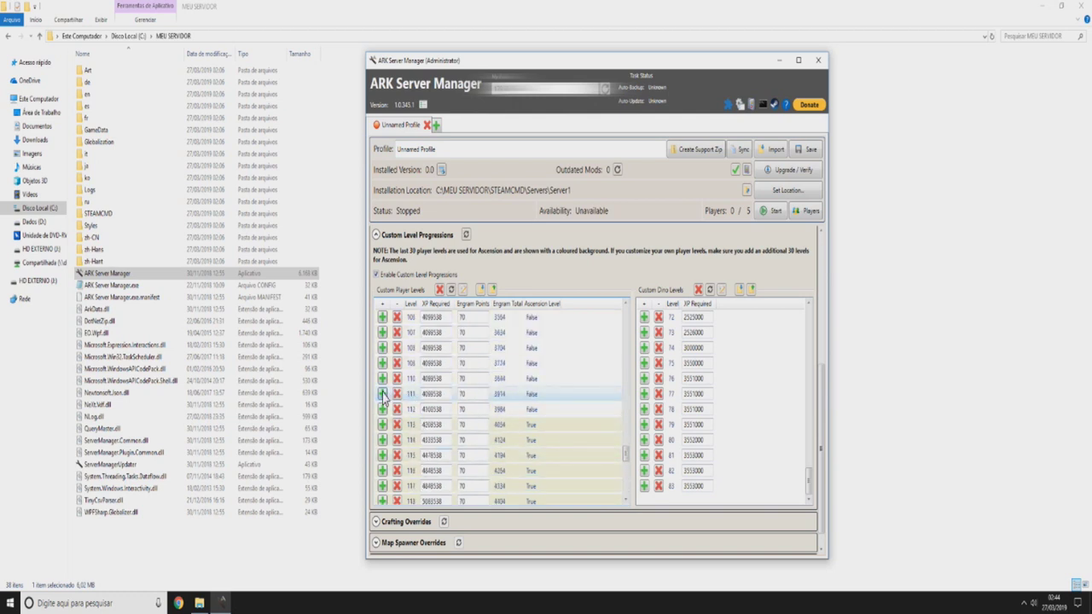
left_click(382, 393)
left_click(382, 394)
left_click(382, 393)
scroll(465, 427, "down", 9)
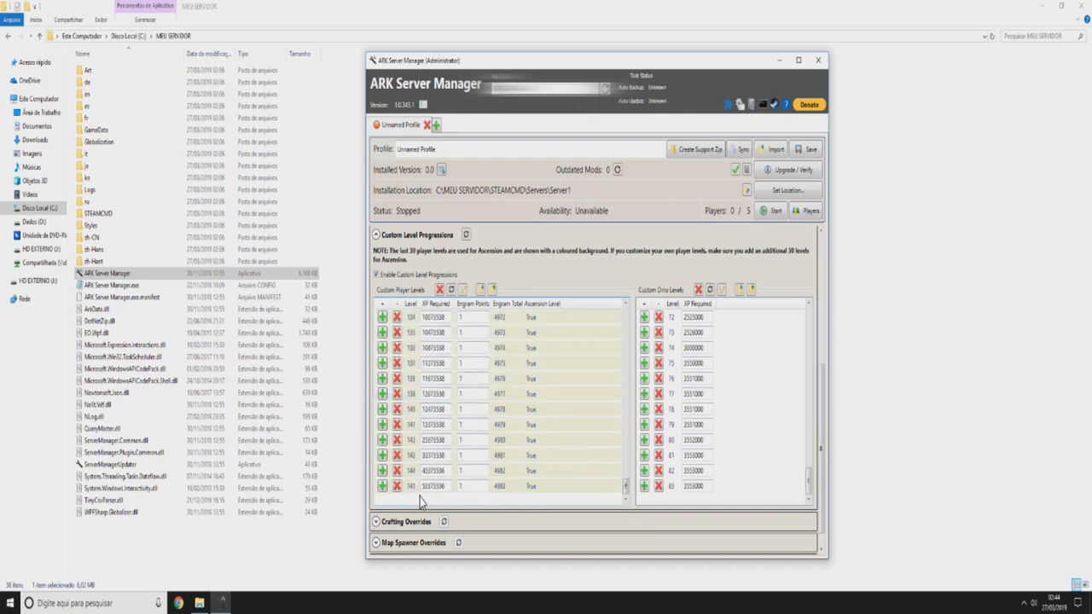
scroll(524, 437, "up", 8)
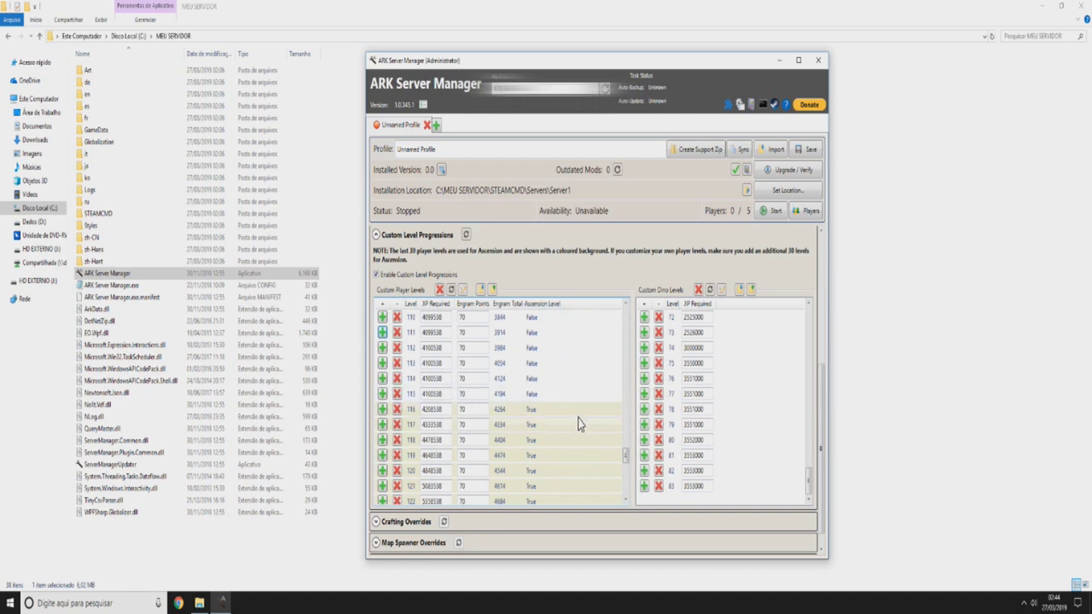
scroll(573, 424, "down", 8)
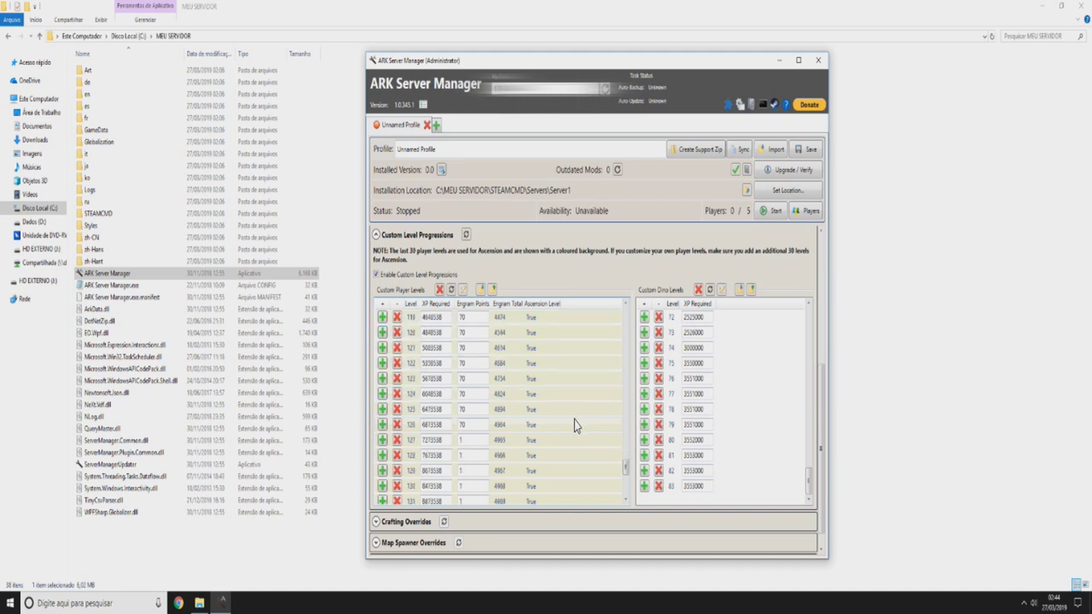
scroll(529, 419, "up", 8)
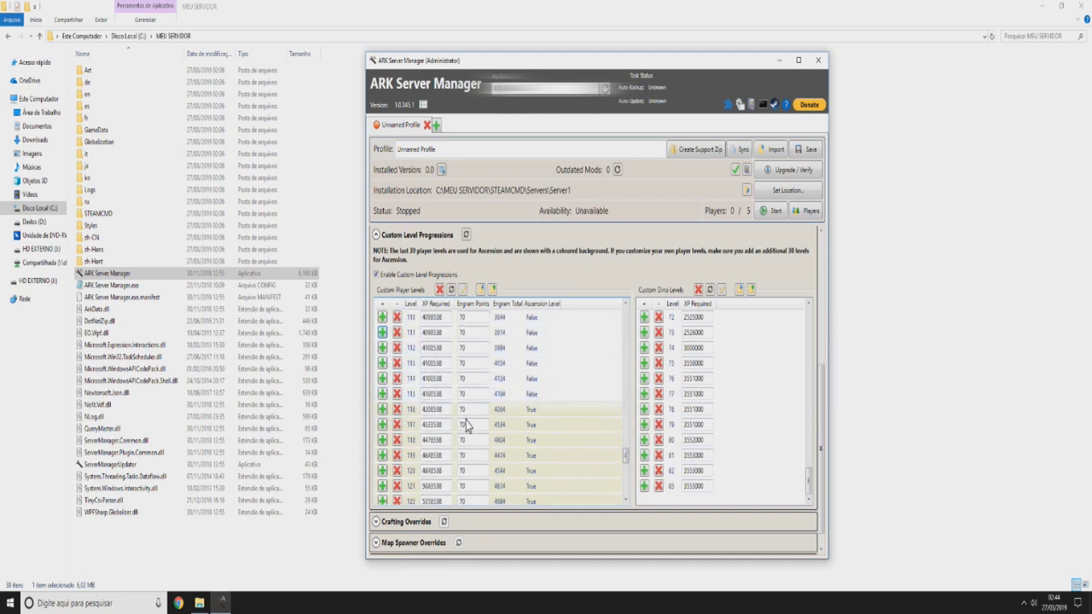
scroll(437, 418, "down", 2)
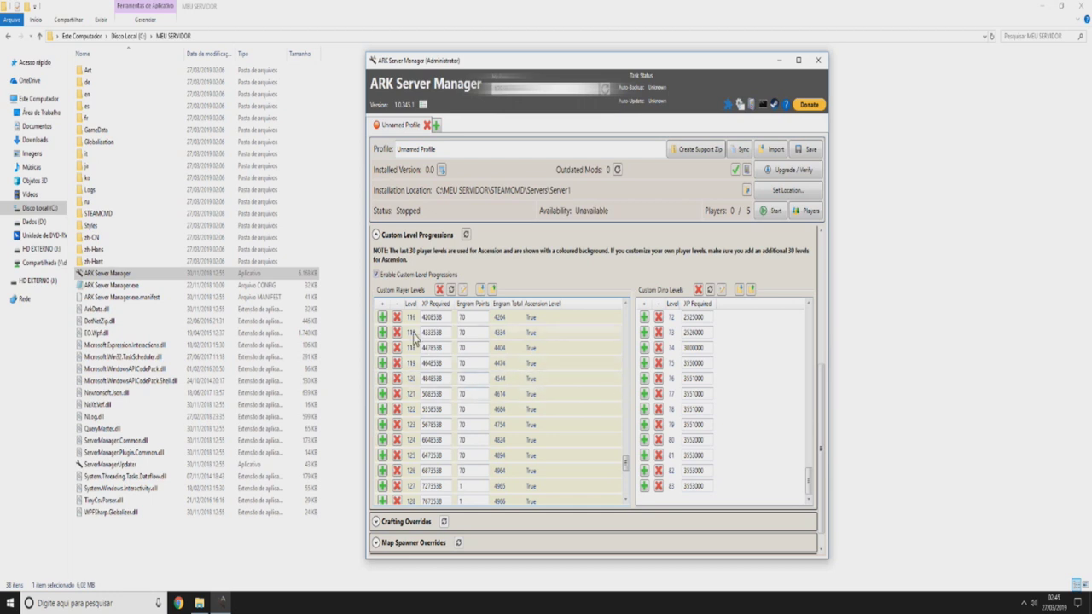
scroll(414, 336, "up", 1)
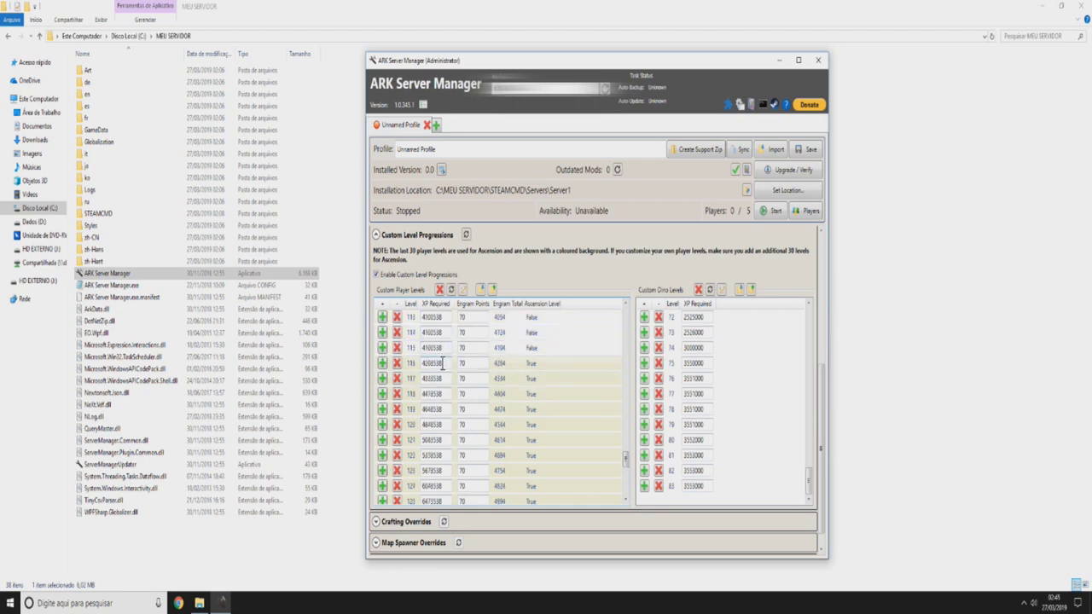
scroll(442, 363, "down", 7)
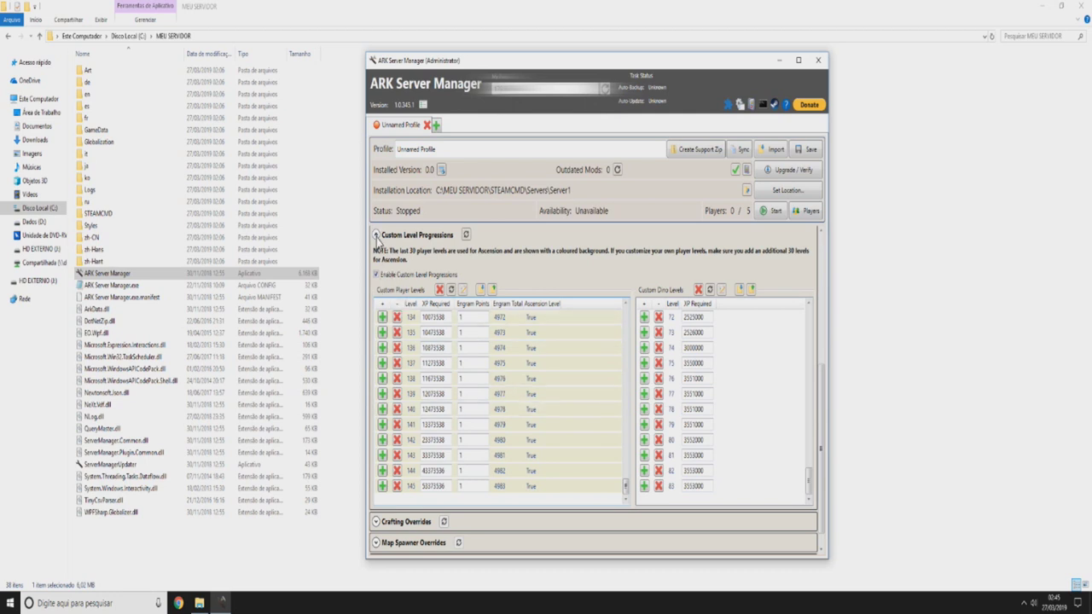
left_click(376, 235)
- Glance at Map Spawner Overrides, close it, and expand the Environment section
left_click(398, 522)
scroll(599, 277, "down", 6)
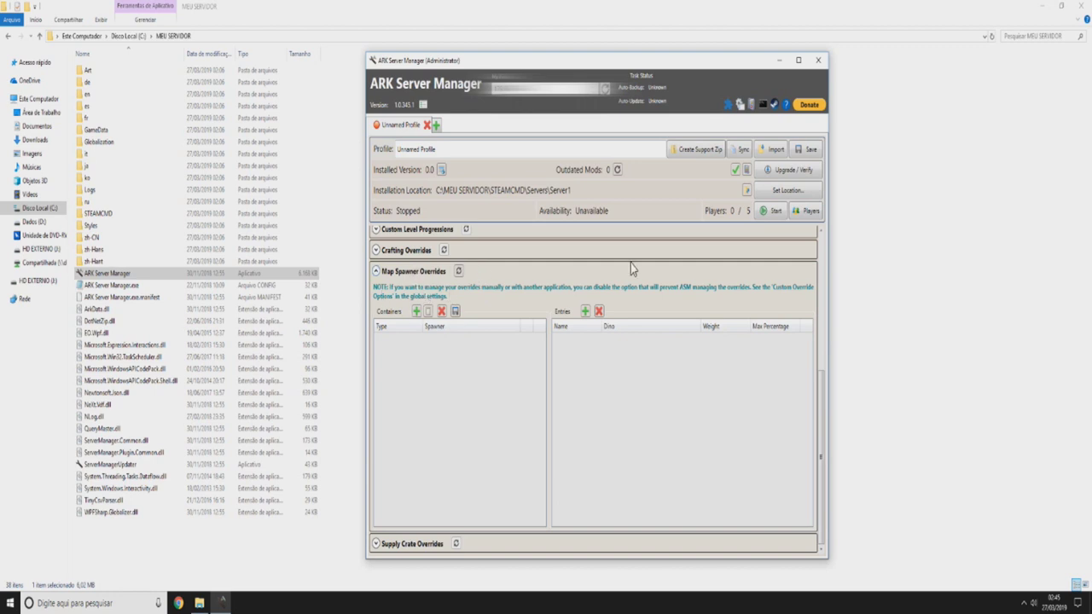
left_click(394, 269)
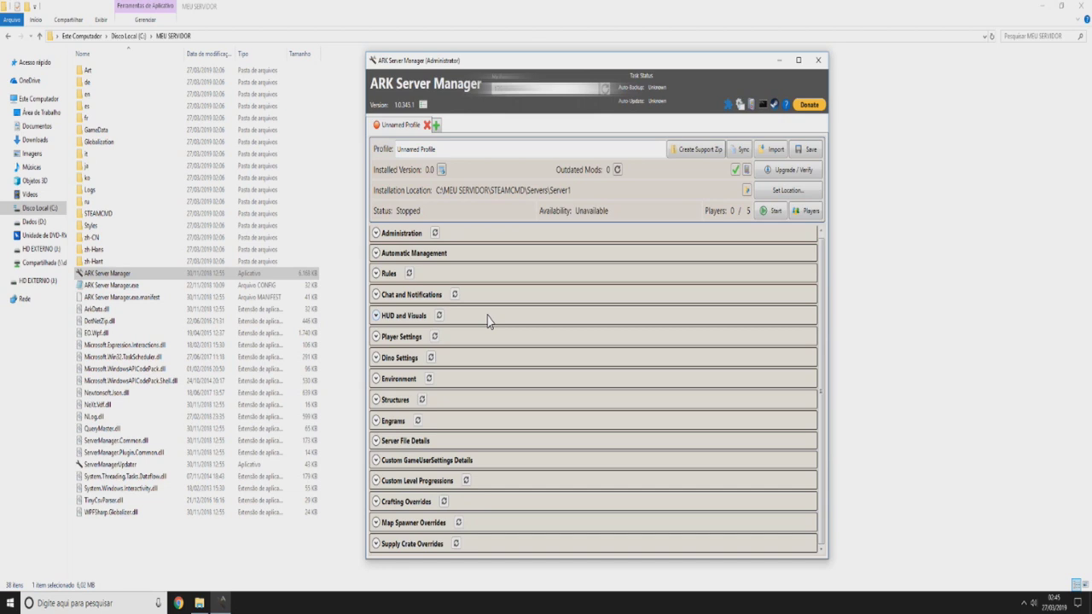
left_click(410, 380)
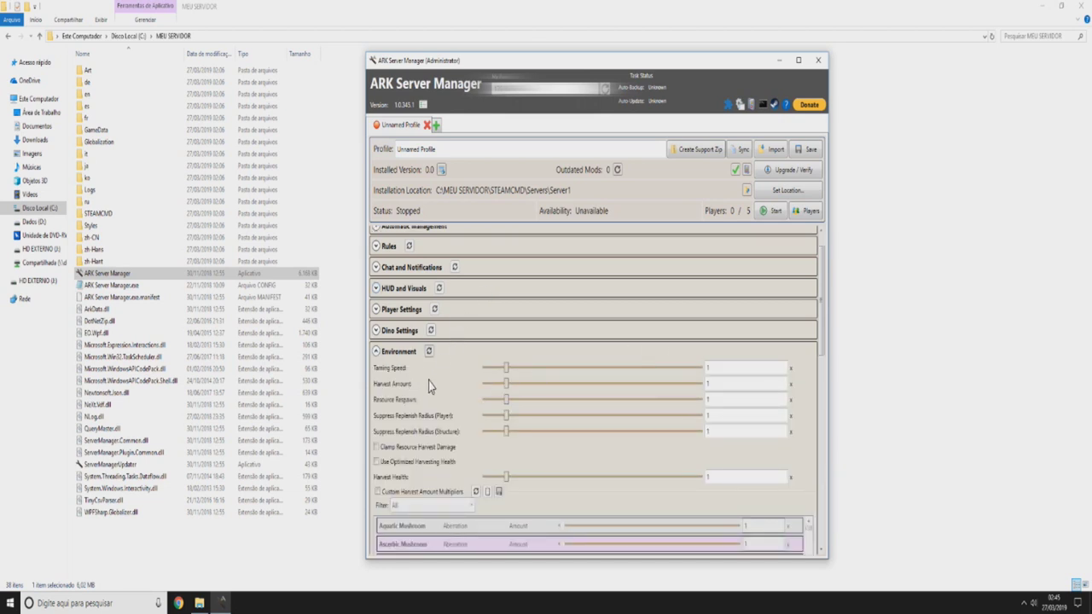
- Set the Environment Taming Speed multiplier to 50 and fold the section away
left_click(725, 367)
key("Return")
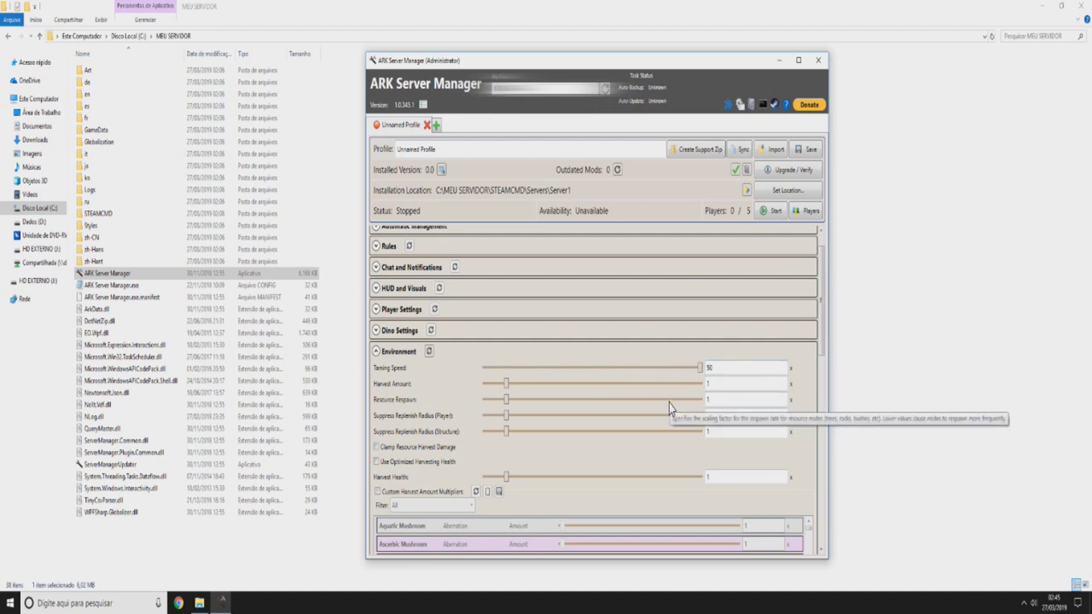
left_click(754, 355)
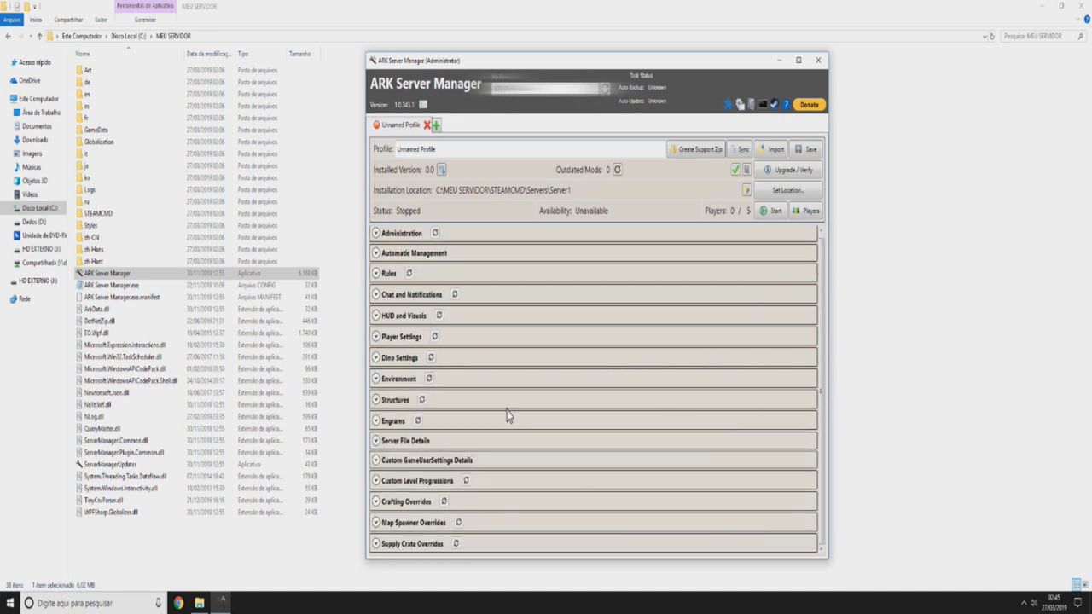
- Edit Harvest Amount but leave it at 1, then fold and reopen Environment
left_click(391, 382)
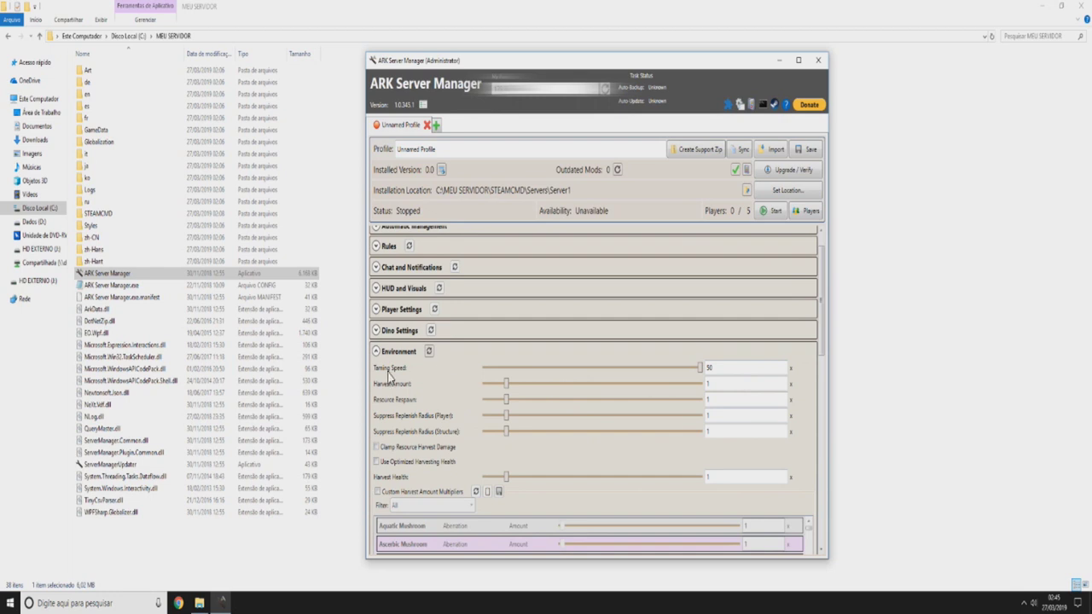
left_click(717, 384)
left_click(749, 400)
type("0")
key("BackSpace")
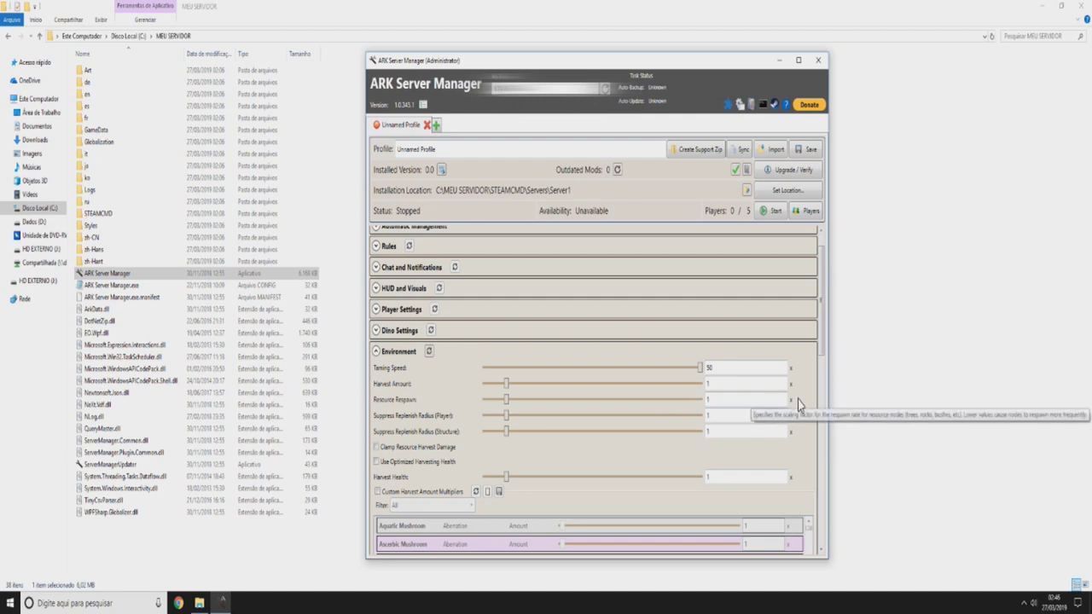
scroll(798, 400, "down", 1)
scroll(798, 400, "down", 1)
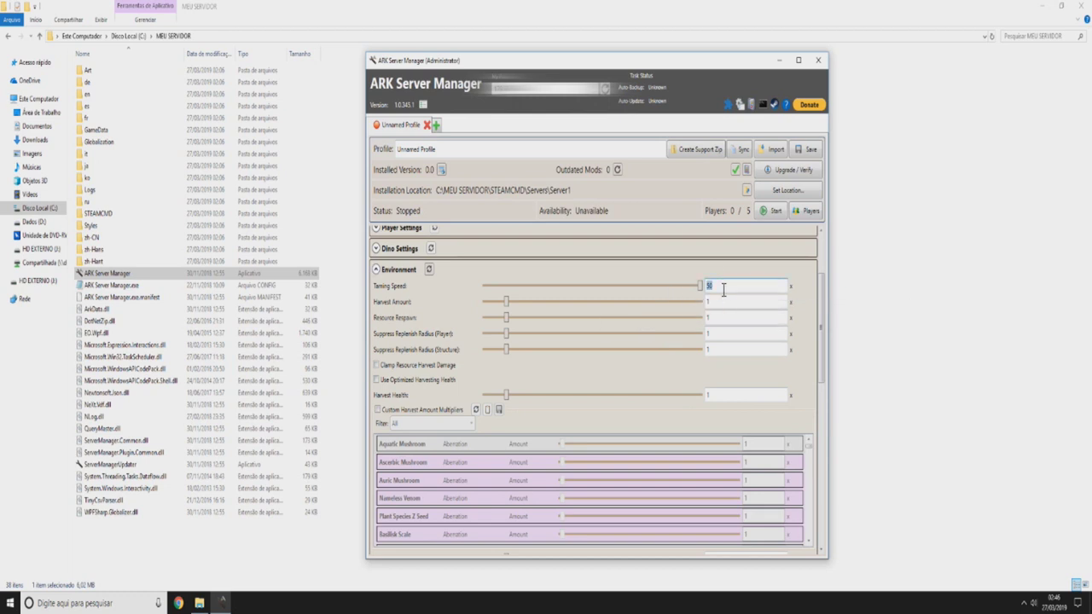
left_click(756, 273)
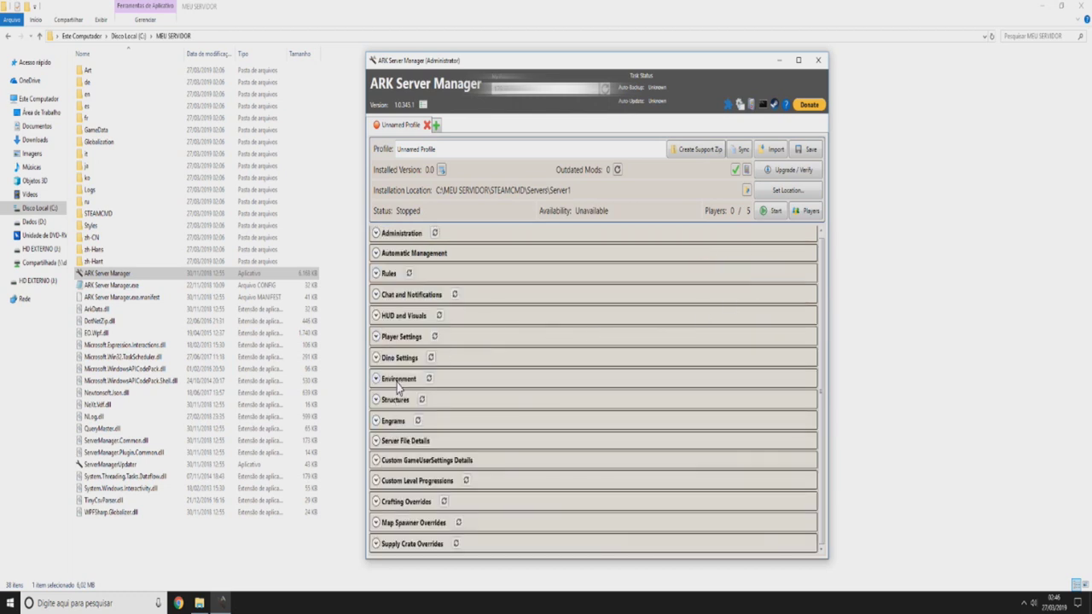
left_click(397, 380)
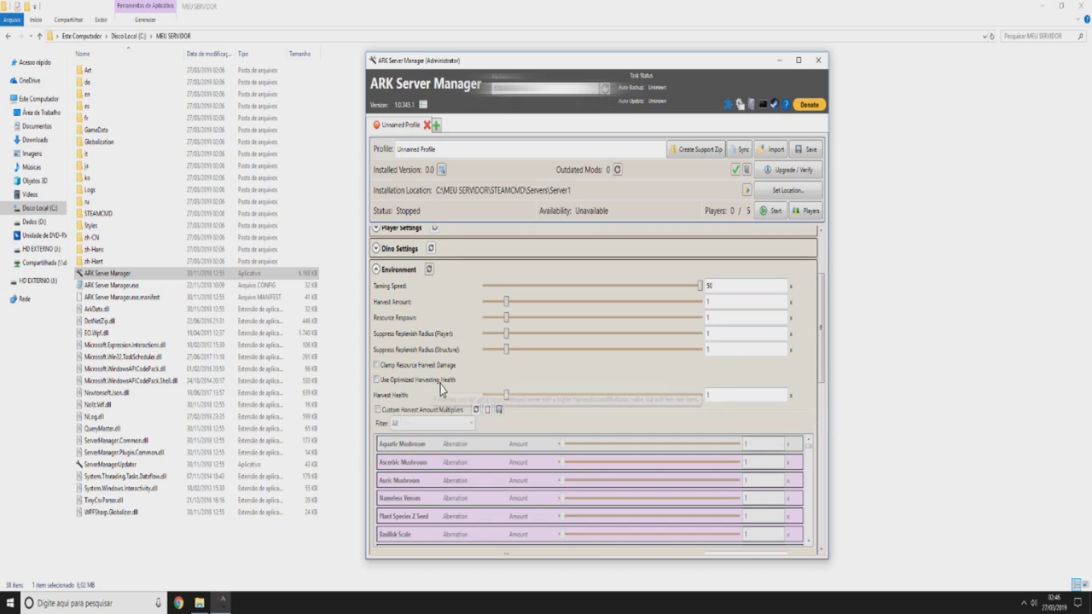
- Tick Use Optimized Harvesting Health and Custom Harvest Amount Multipliers; toggle Clamp Resource Harvest Damage back off
left_click(394, 381)
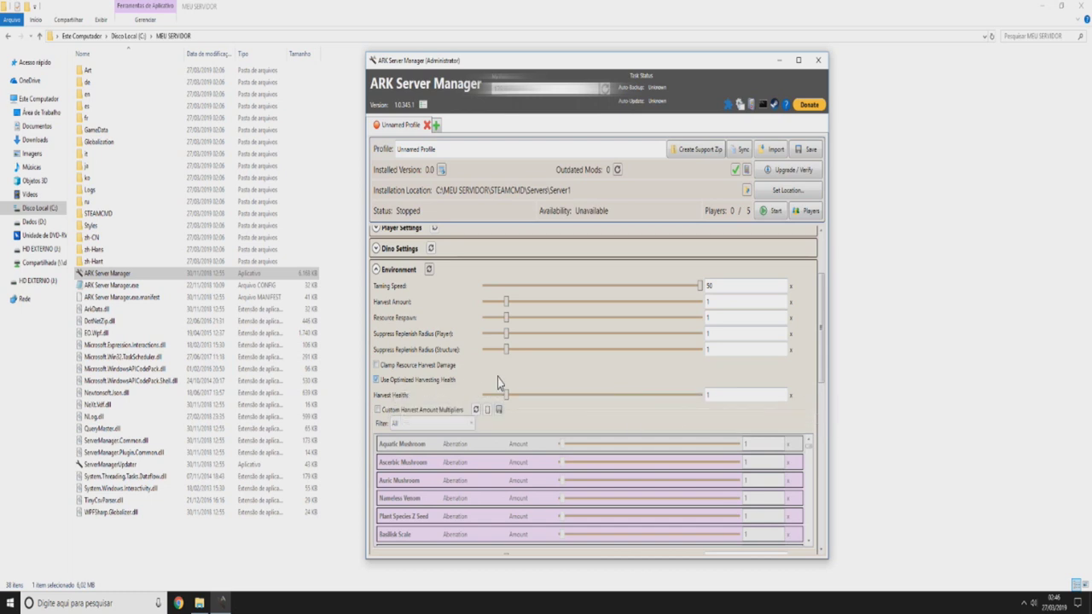
scroll(394, 381, "down", 1)
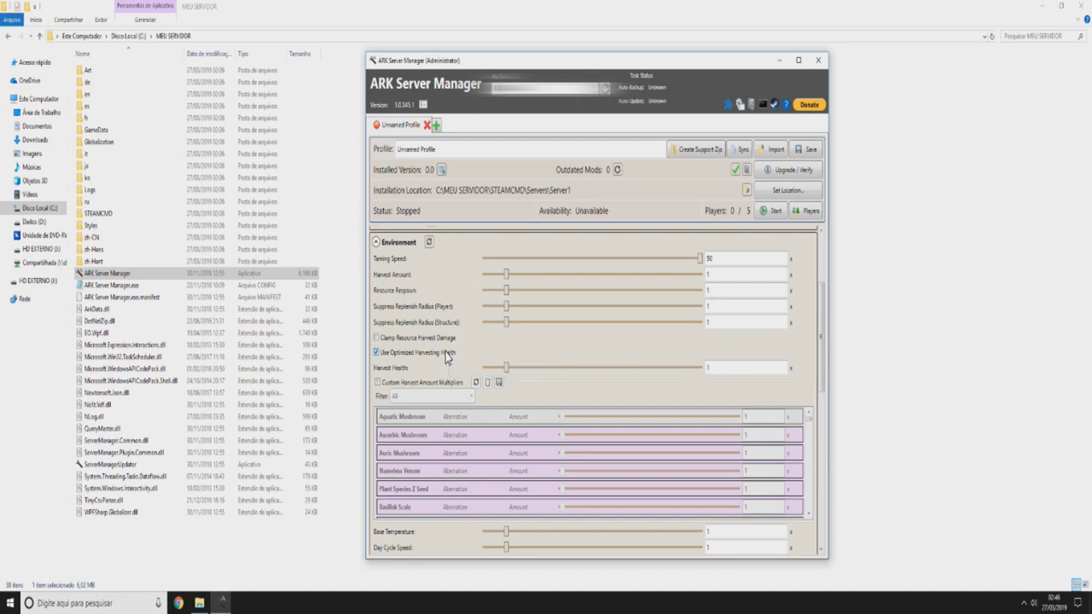
left_click(410, 342)
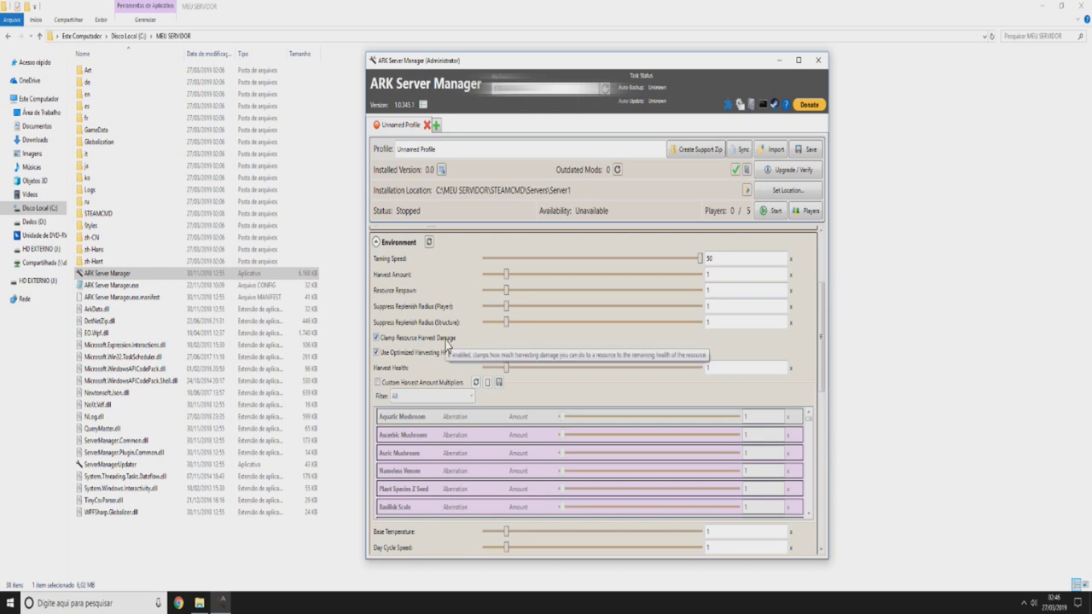
left_click(408, 342)
scroll(673, 316, "down", 2)
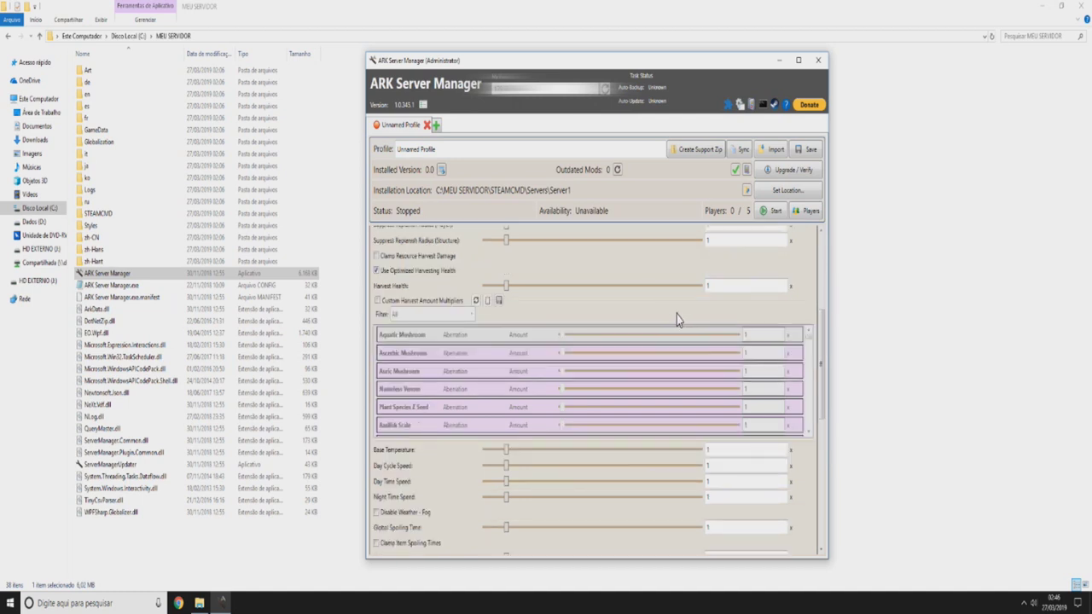
left_click(385, 303)
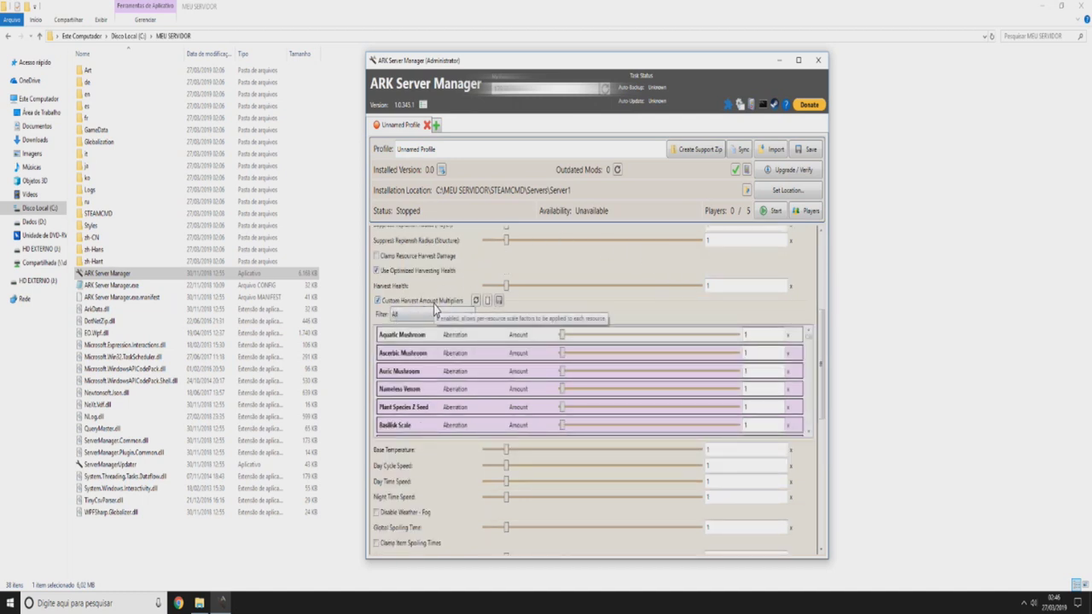
- Browse the harvest multiplier filter and resource list, then filter the list to ARK Prime
scroll(729, 266, "down", 1)
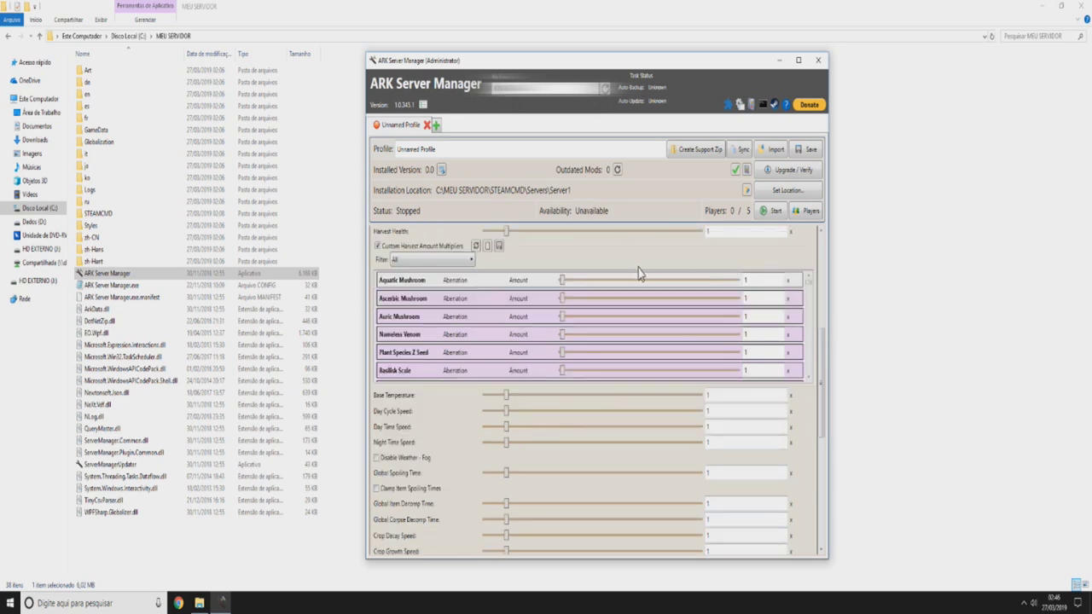
scroll(638, 266, "up", 2)
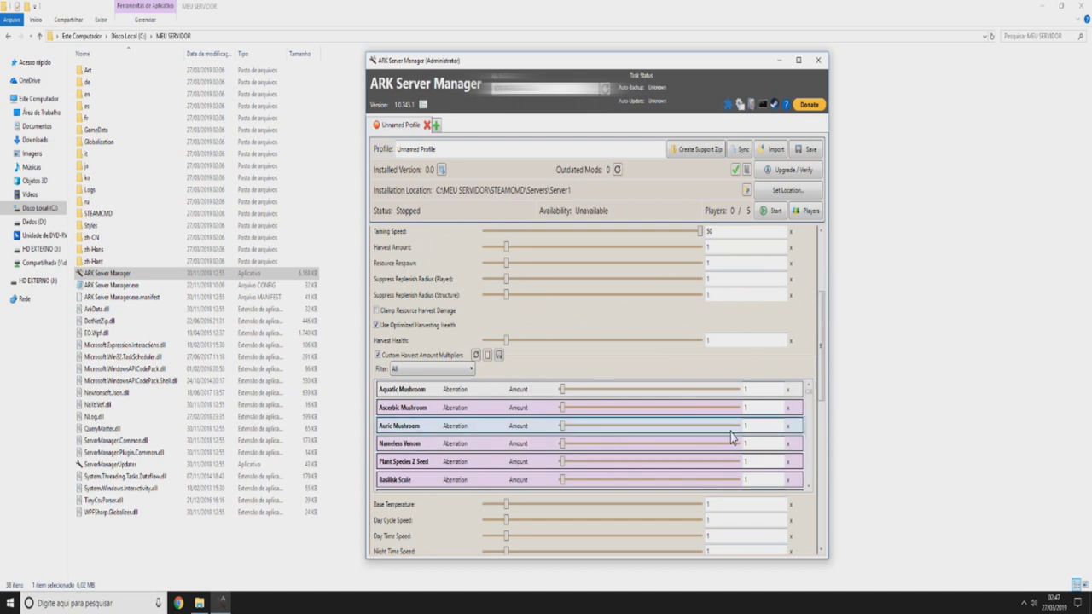
left_click(443, 370)
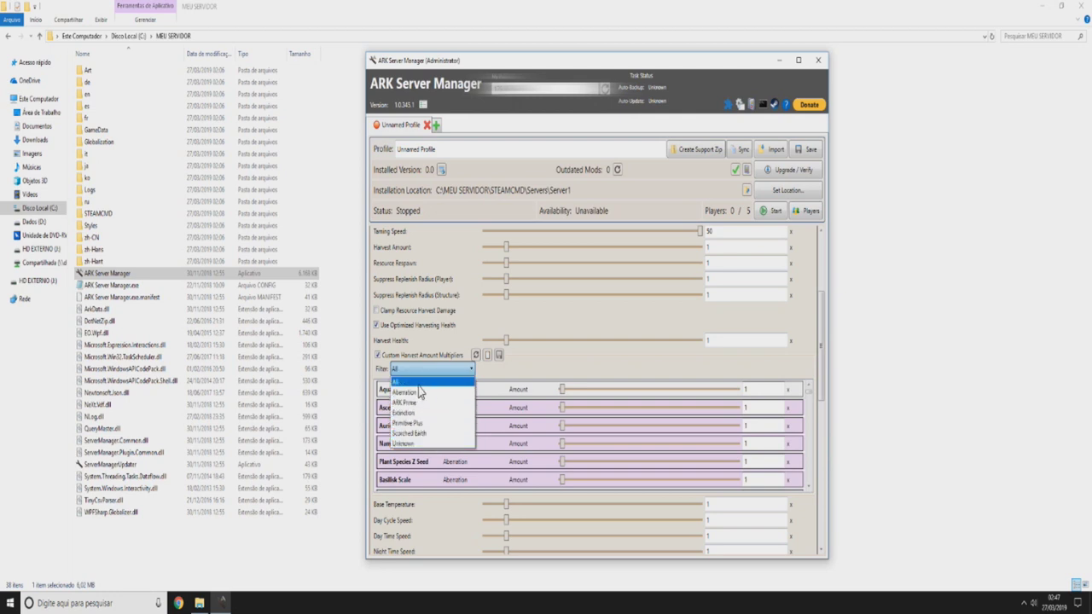
left_click(561, 375)
scroll(786, 420, "down", 10)
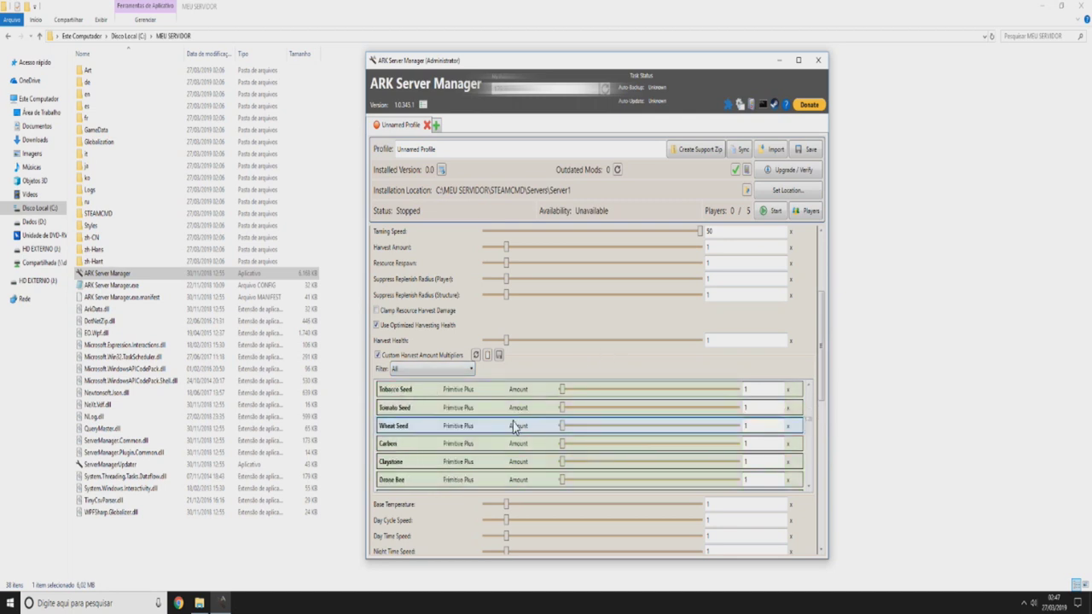
scroll(422, 430, "down", 3)
scroll(422, 431, "down", 5)
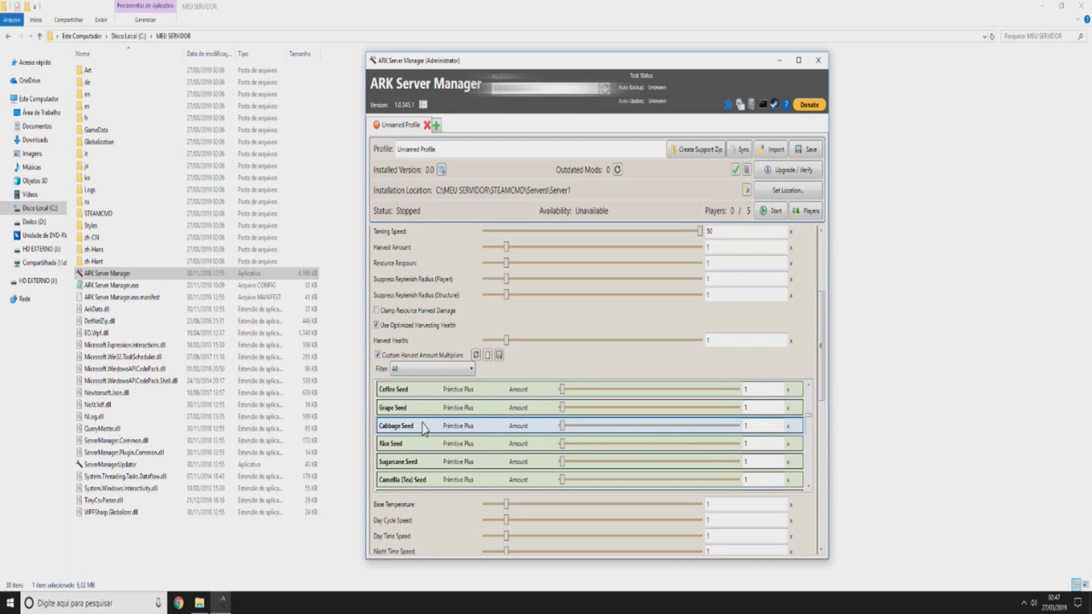
scroll(431, 425, "down", 5)
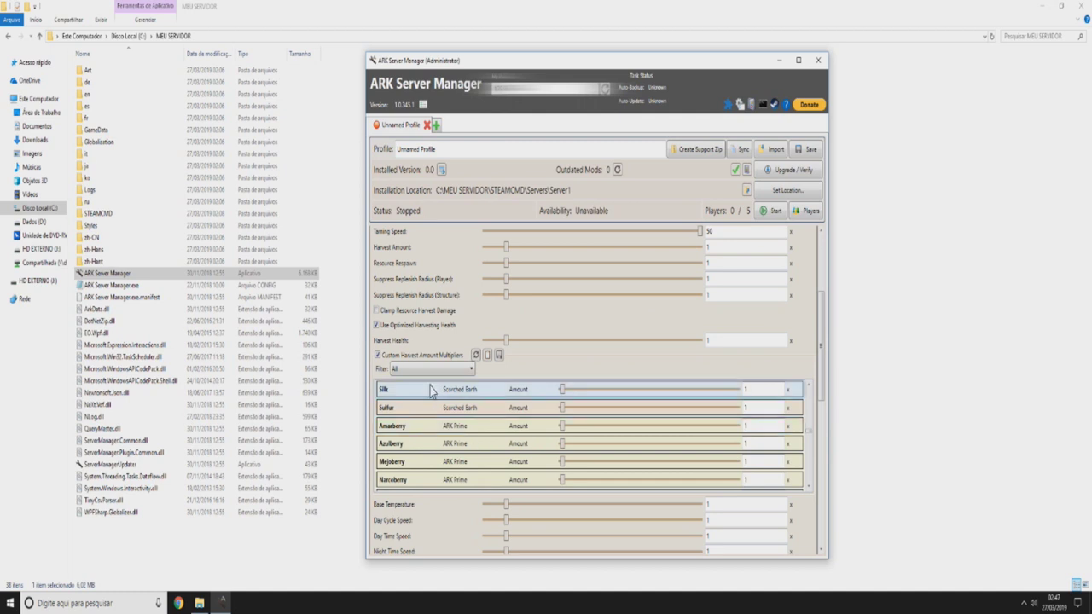
left_click(433, 368)
left_click(419, 405)
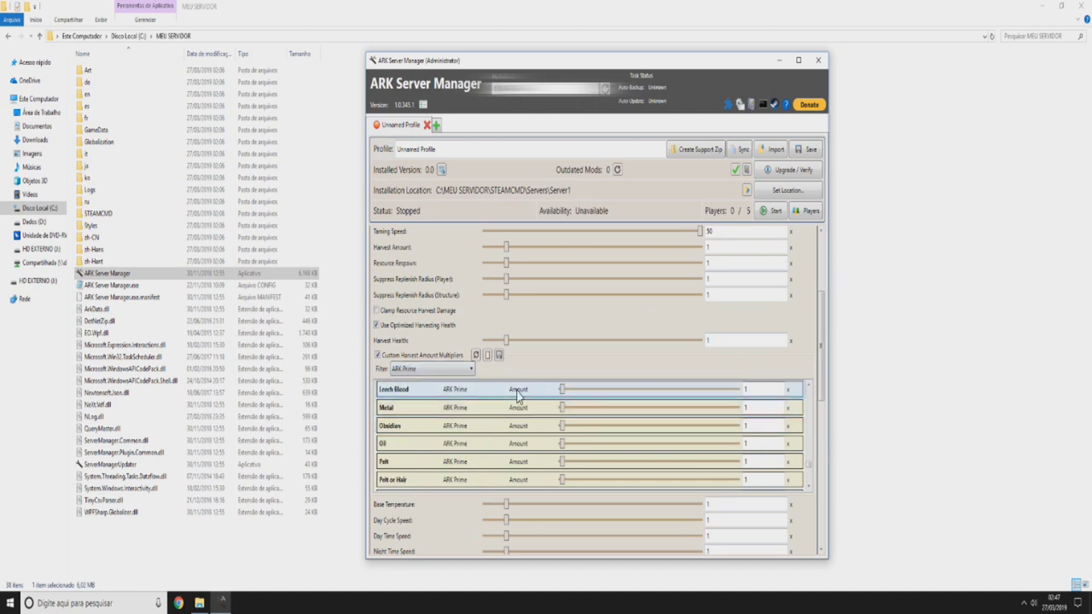
scroll(569, 460, "up", 5)
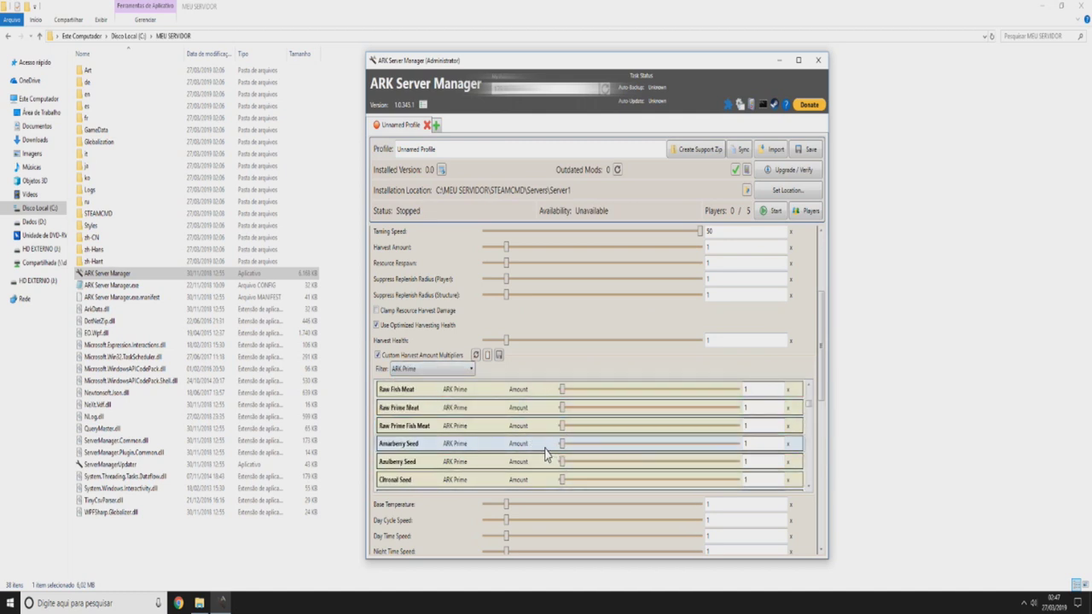
- Try values of 5 and 10 in the Amarberry harvest multiplier
left_click(742, 389)
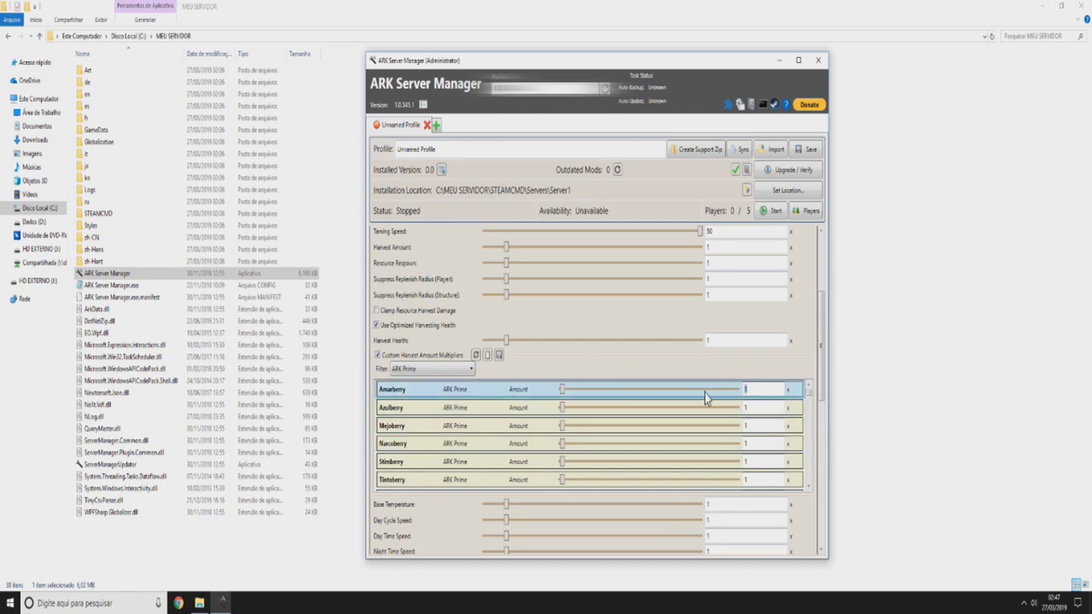
key("Tab")
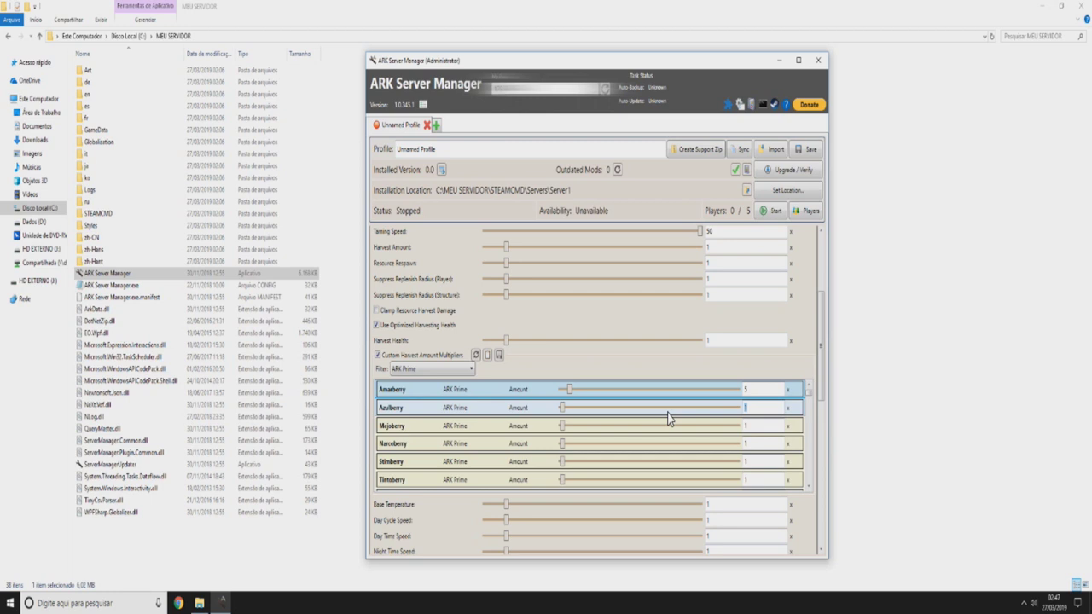
type("5")
scroll(682, 426, "down", 3)
scroll(632, 427, "up", 3)
left_click(763, 389)
type("10")
scroll(689, 448, "down", 3)
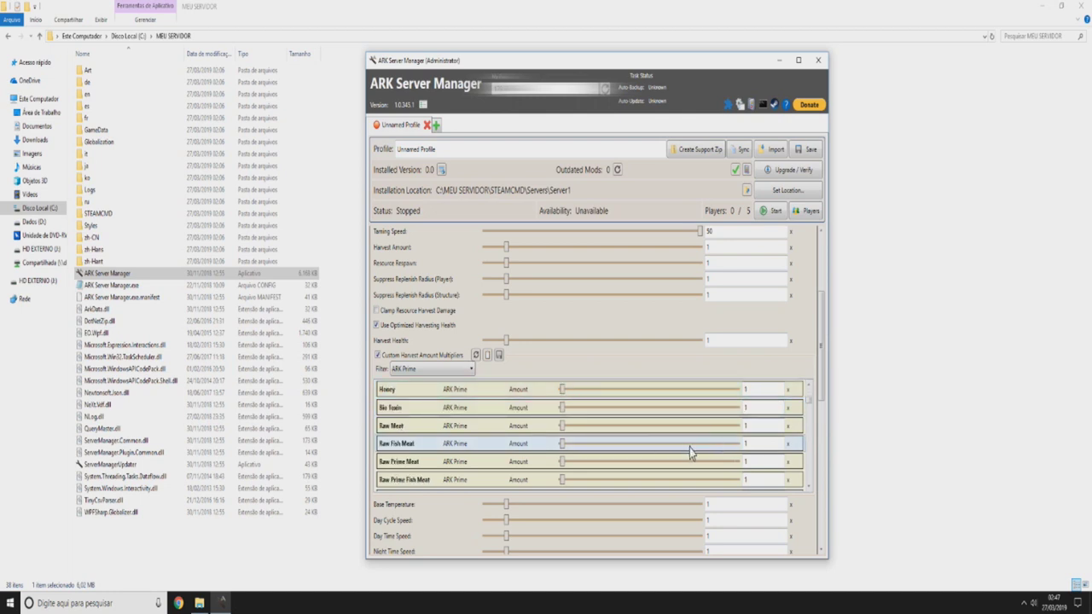
scroll(685, 427, "up", 3)
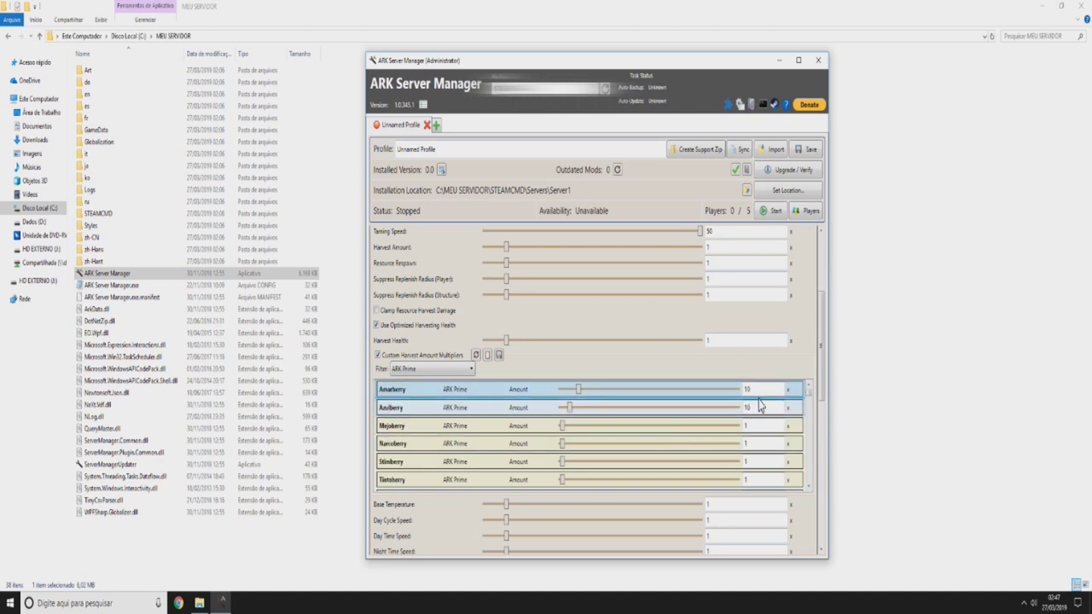
scroll(754, 406, "down", 4)
scroll(754, 407, "up", 1)
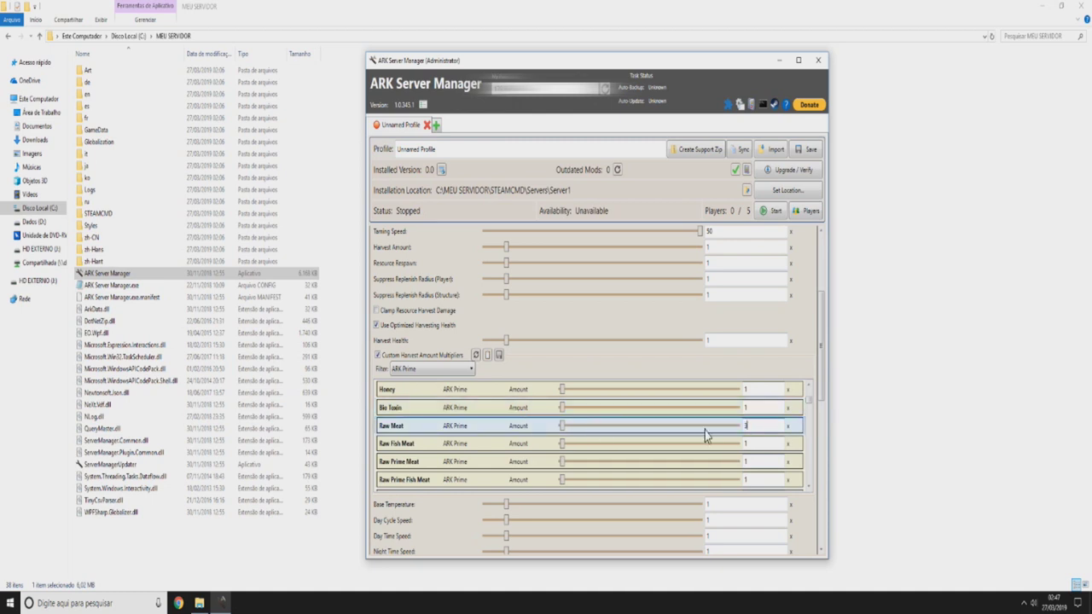
- Enter 3 for the Raw Meat multiplier and set the Environment Harvest Amount to 2
double_click(762, 426)
type("3")
left_click(768, 427)
scroll(755, 427, "down", 1)
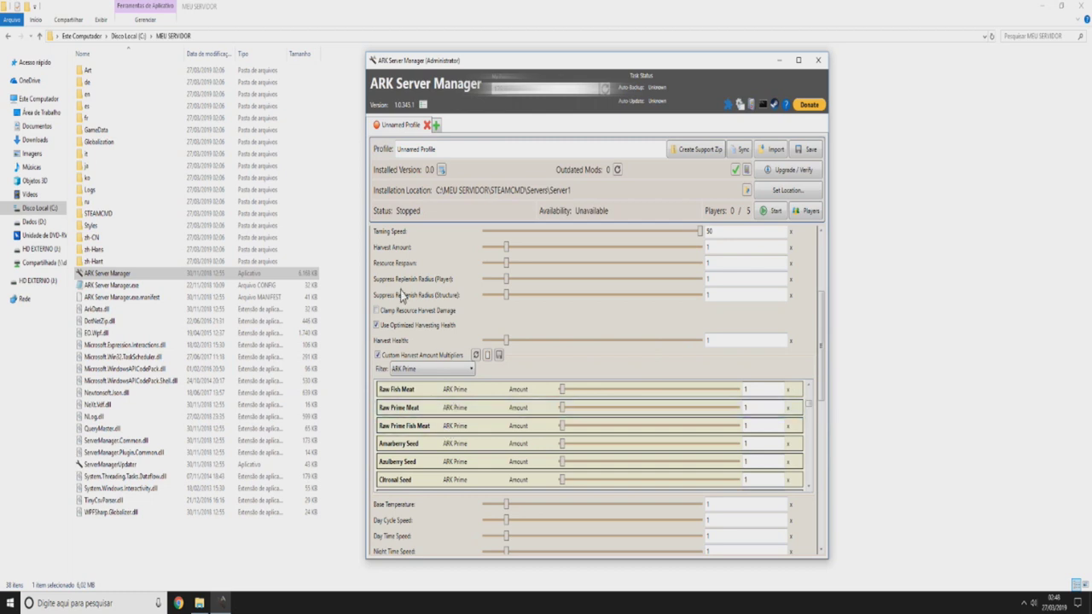
double_click(727, 247)
type("2")
scroll(773, 419, "up", 1)
scroll(773, 419, "up", 1)
scroll(758, 431, "down", 1)
- Change the Raw Meat harvest multiplier to 2
double_click(757, 425)
type("3")
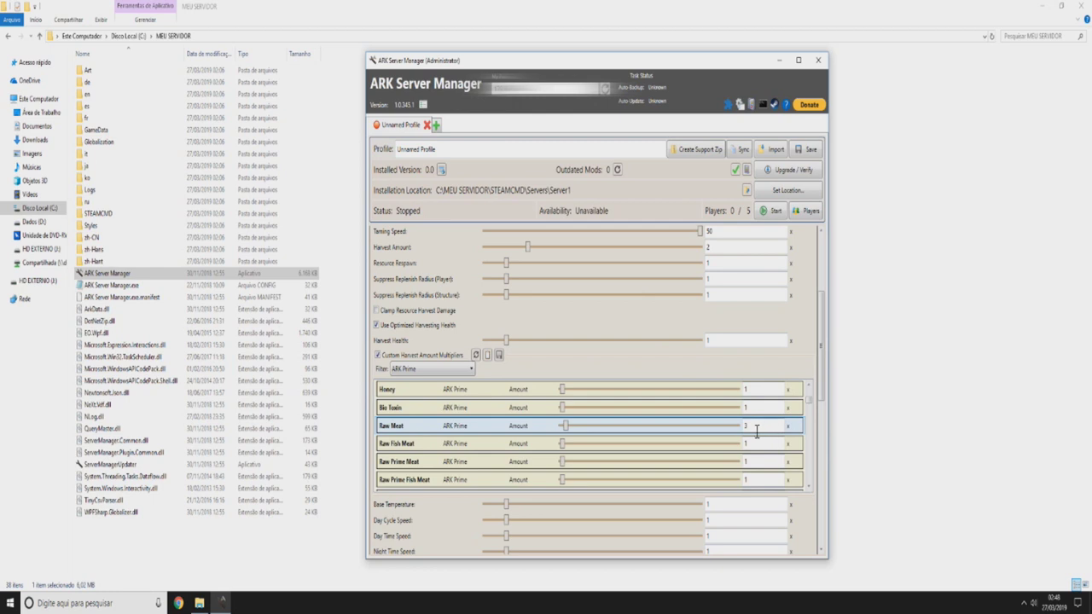
key("BackSpace")
type("2")
scroll(759, 435, "up", 1)
scroll(756, 443, "down", 1)
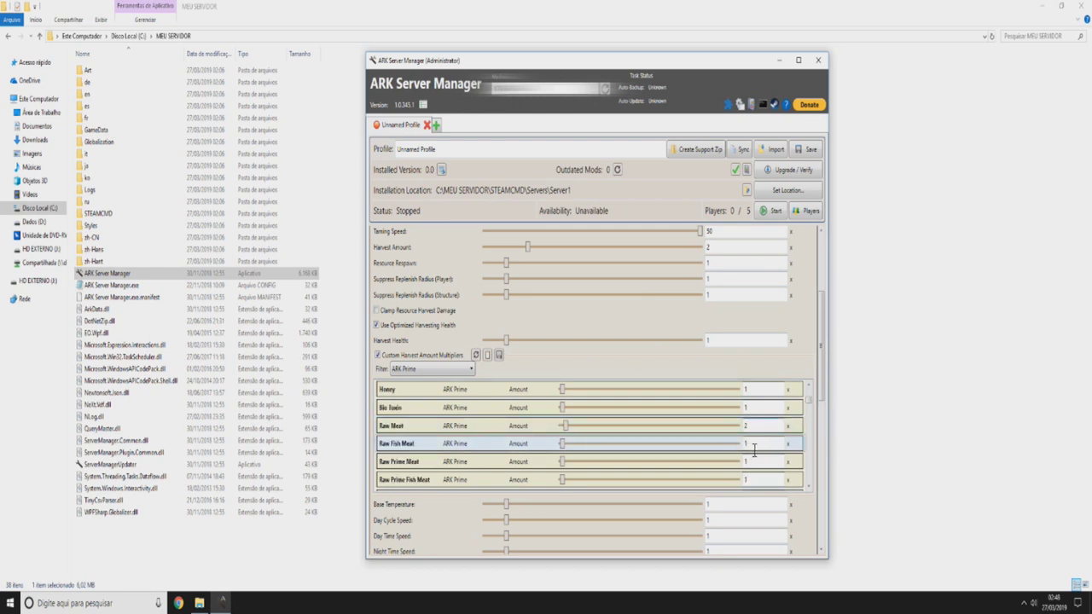
scroll(754, 441, "up", 1)
scroll(754, 441, "up", 1)
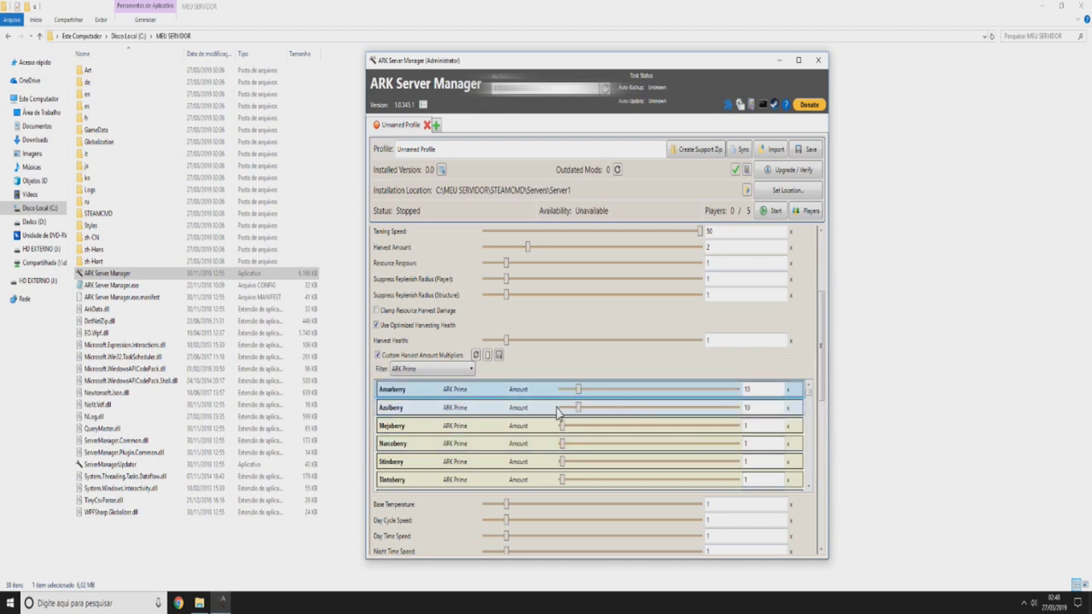
- Set both the Amarberry and Azulberry harvest multipliers to 5
key("Tab")
type("5")
key("Tab")
type("5")
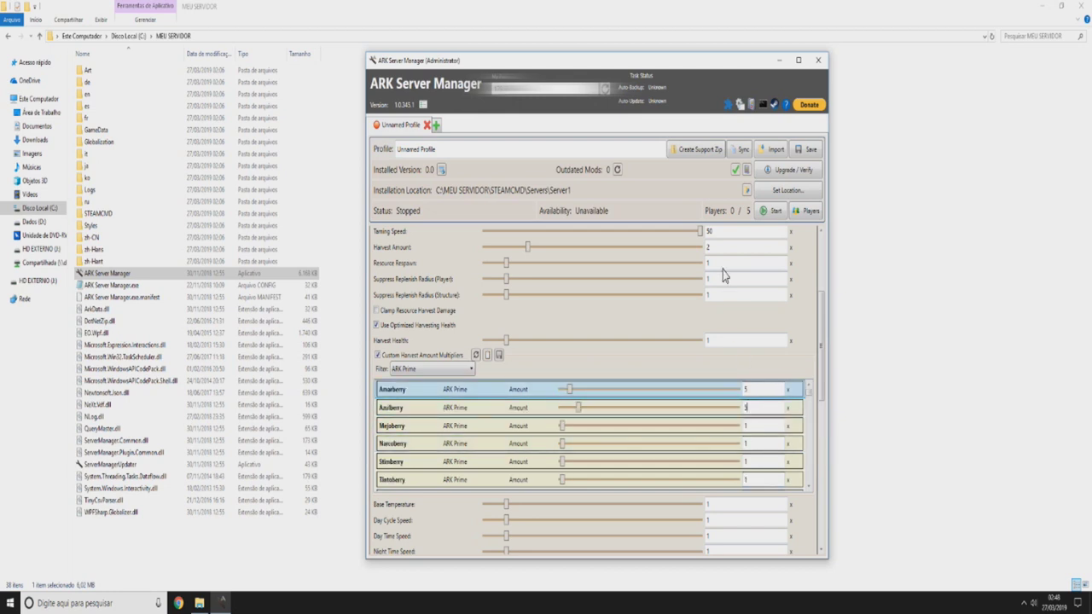
key("Tab")
- At the bottom of the harvest list, set the Stone multiplier to 3 and Wood to 2
scroll(766, 423, "down", 5)
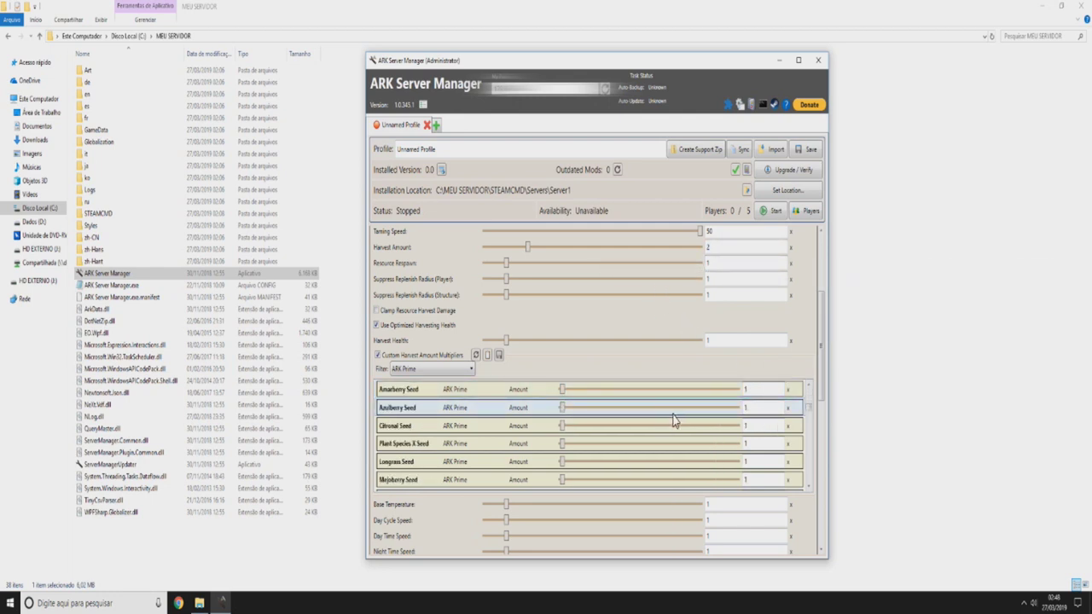
scroll(674, 420, "down", 2)
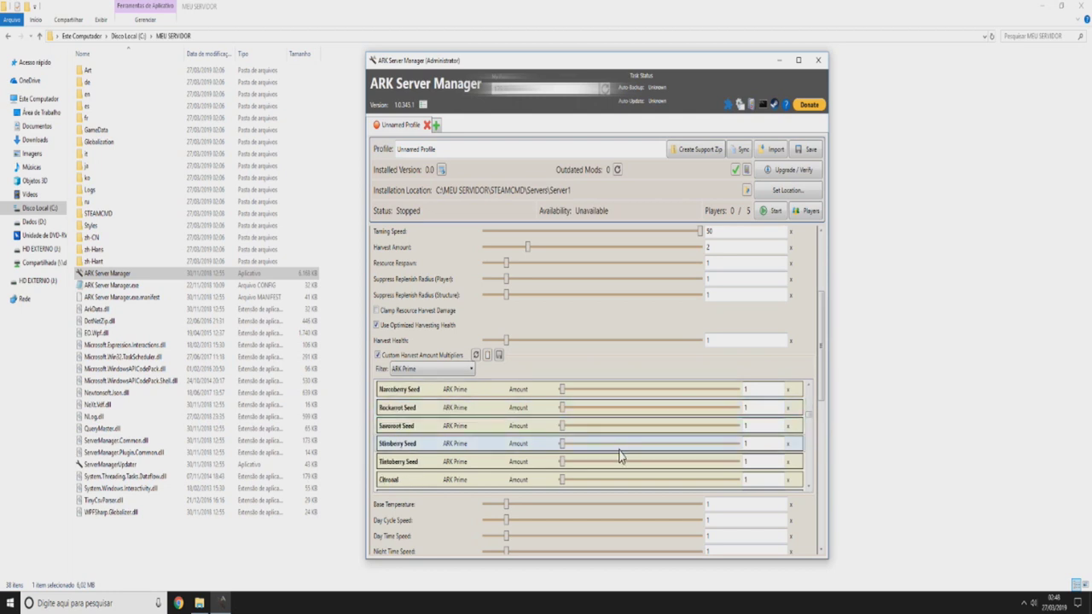
scroll(597, 456, "down", 3)
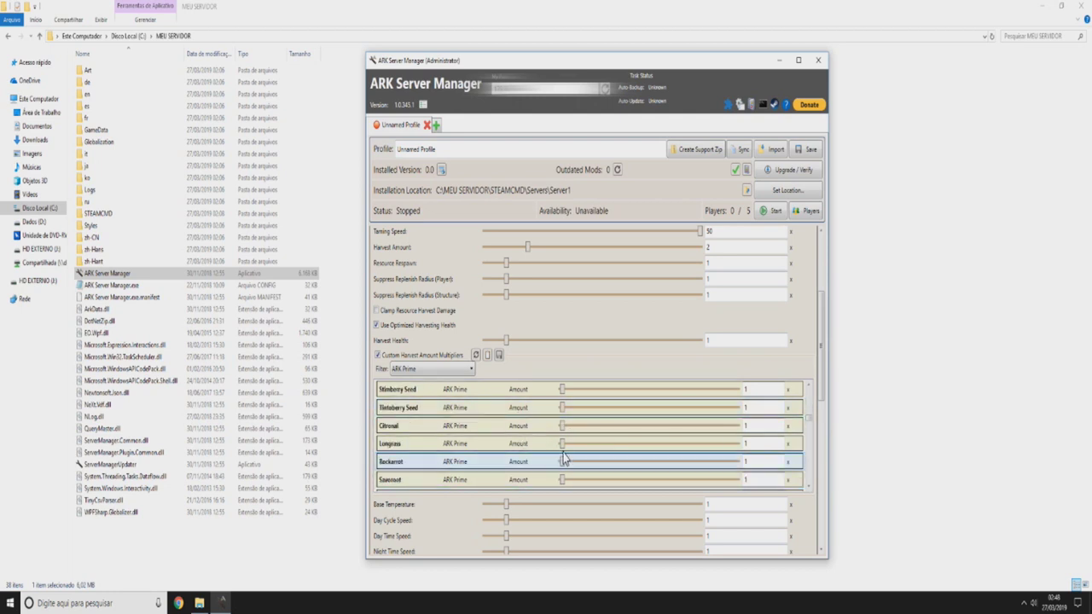
scroll(574, 421, "down", 1)
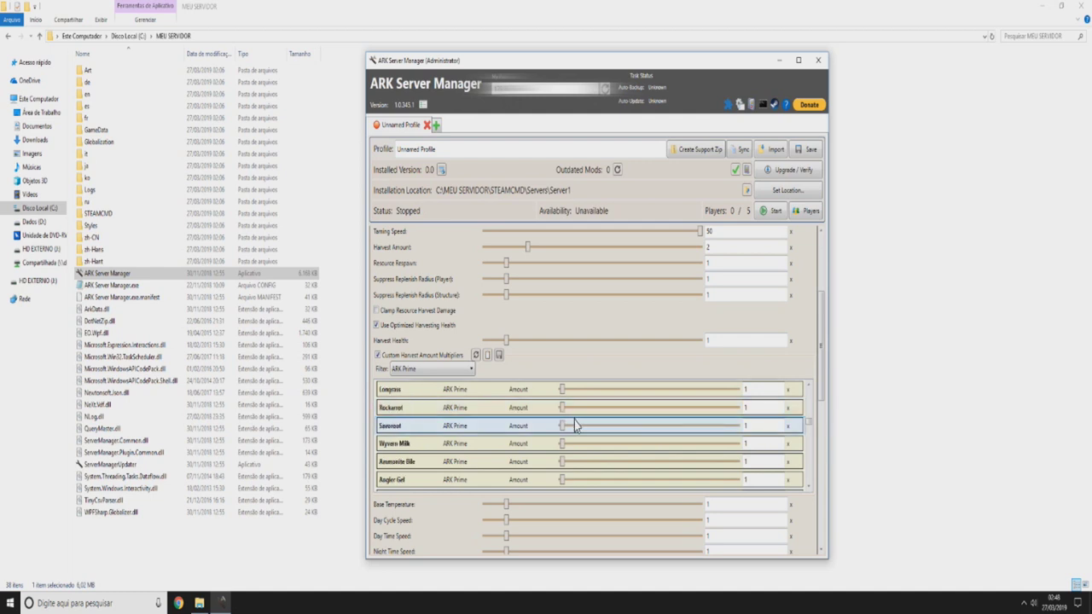
scroll(574, 424, "down", 5)
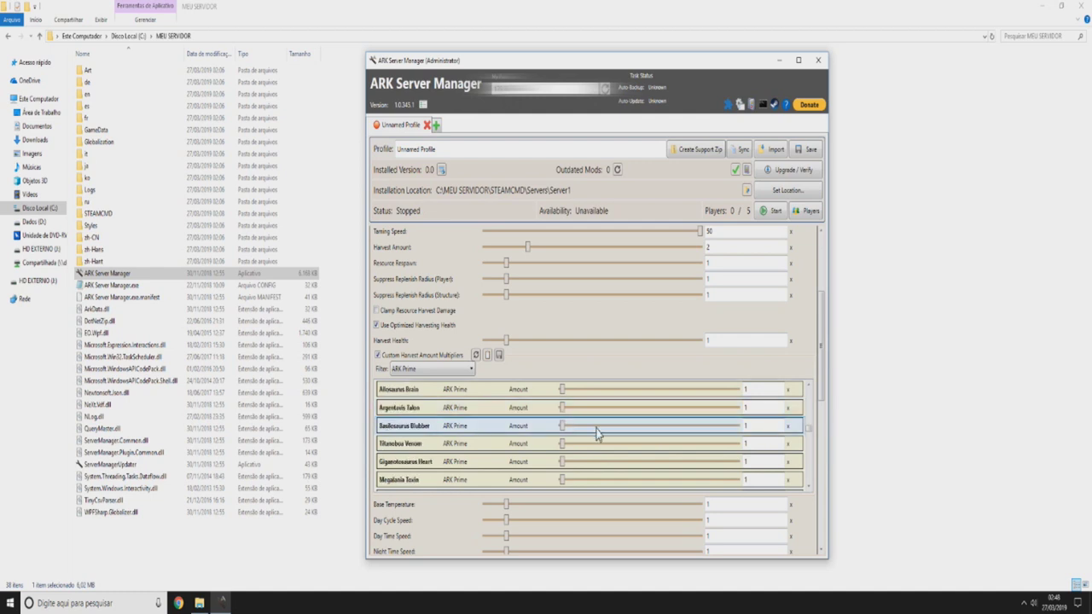
scroll(596, 433, "down", 6)
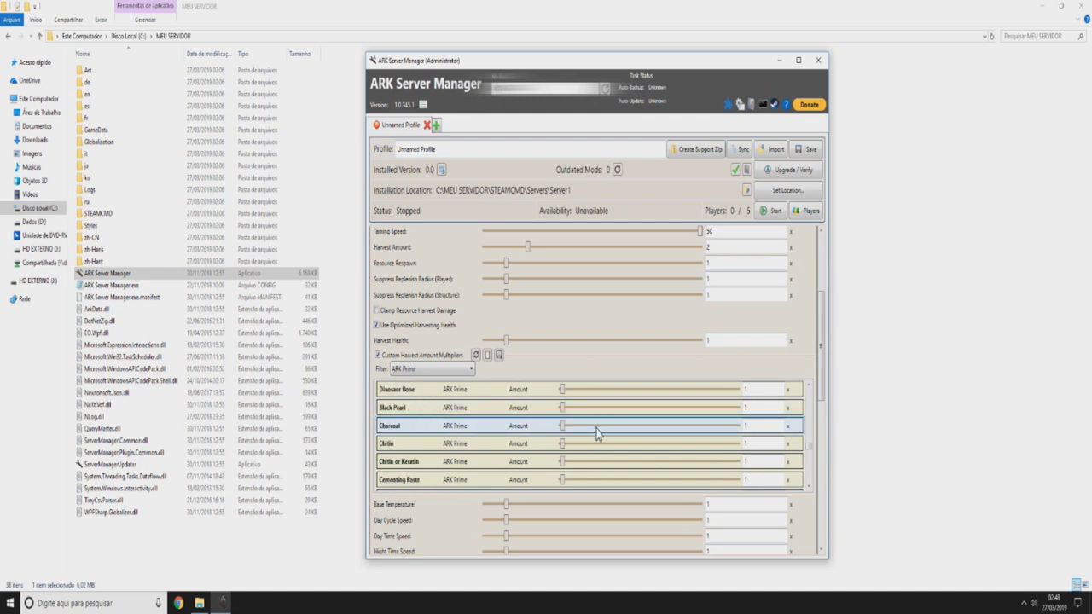
scroll(596, 433, "down", 6)
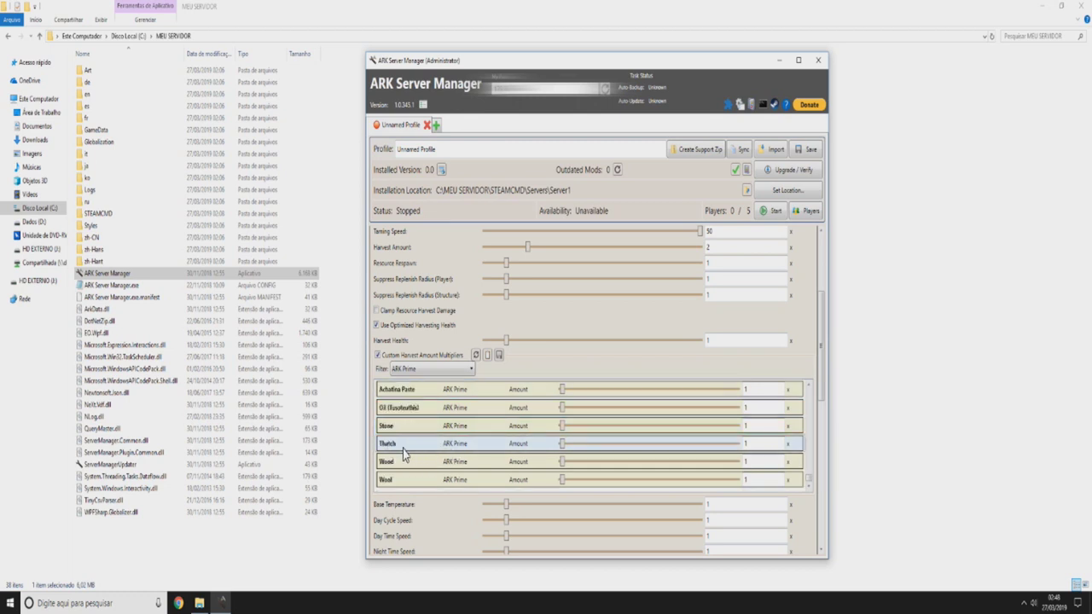
left_click(750, 426)
left_click(758, 356)
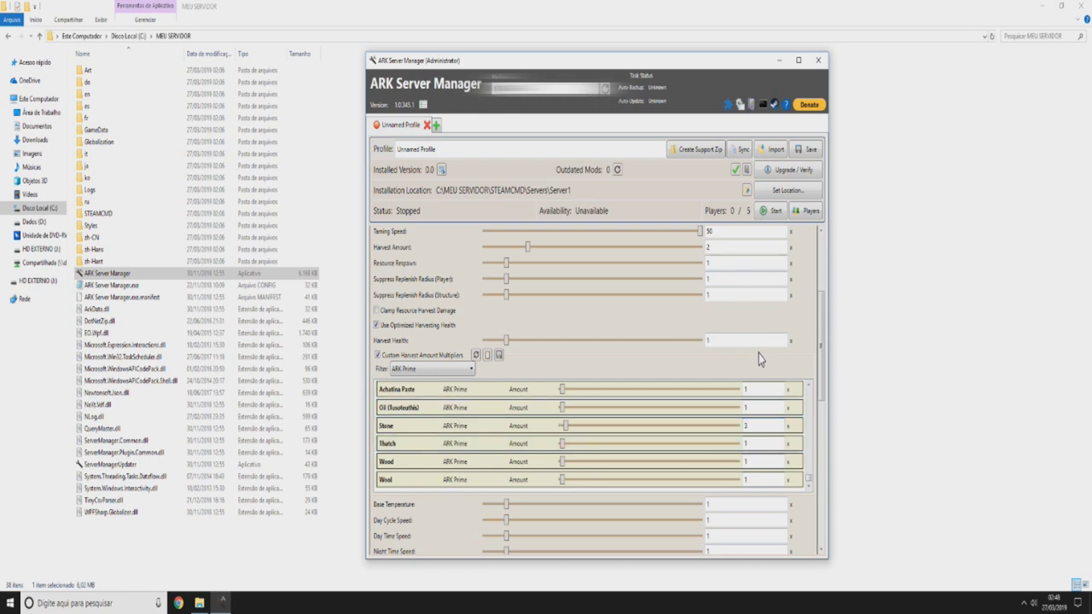
left_click(764, 461)
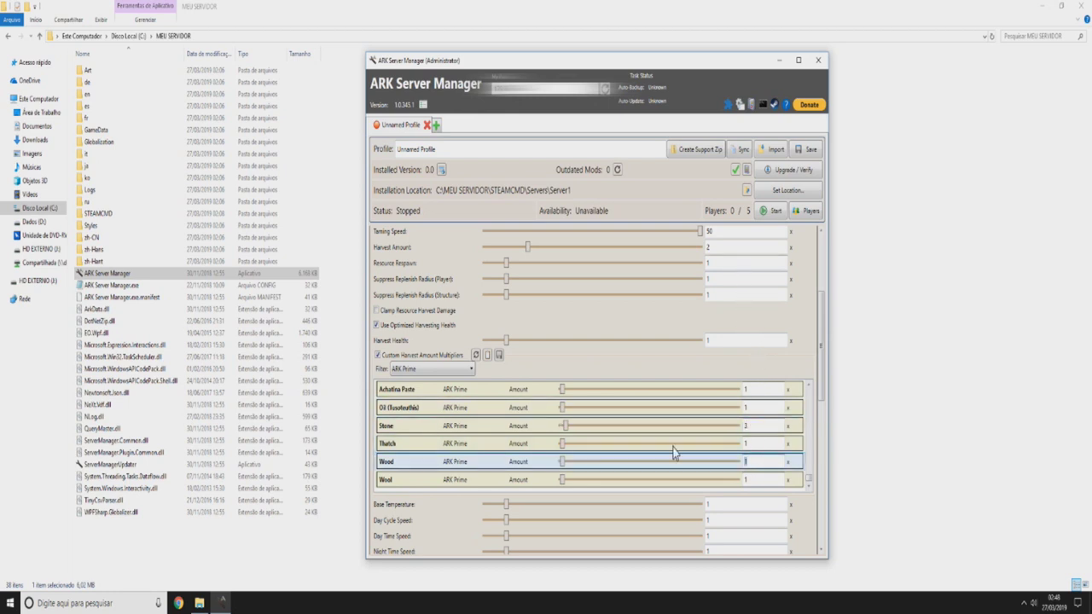
type("2")
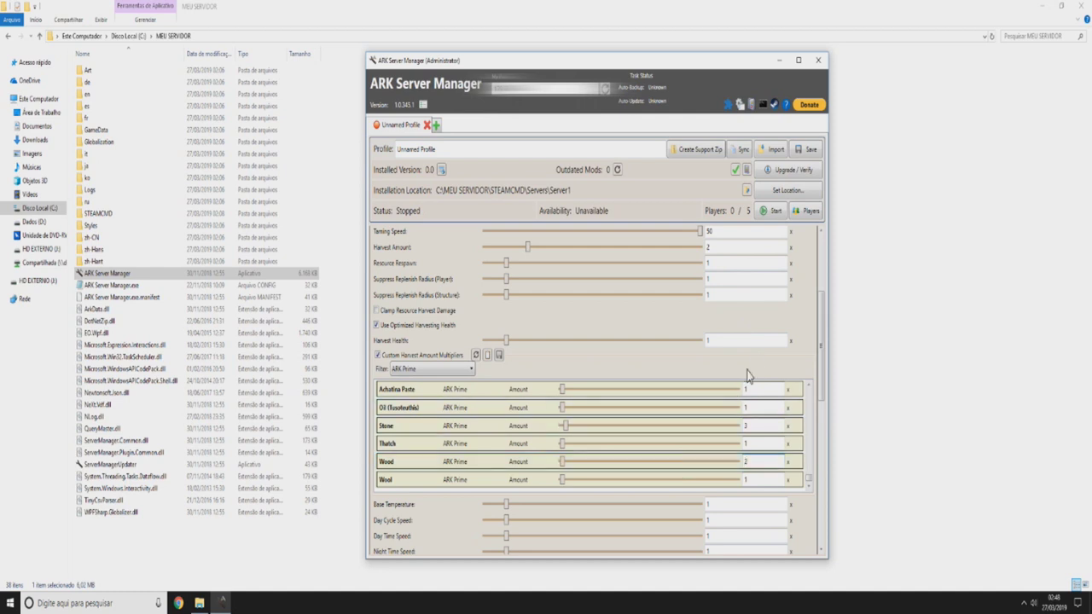
left_click(742, 478)
scroll(772, 461, "up", 5)
scroll(774, 463, "down", 5)
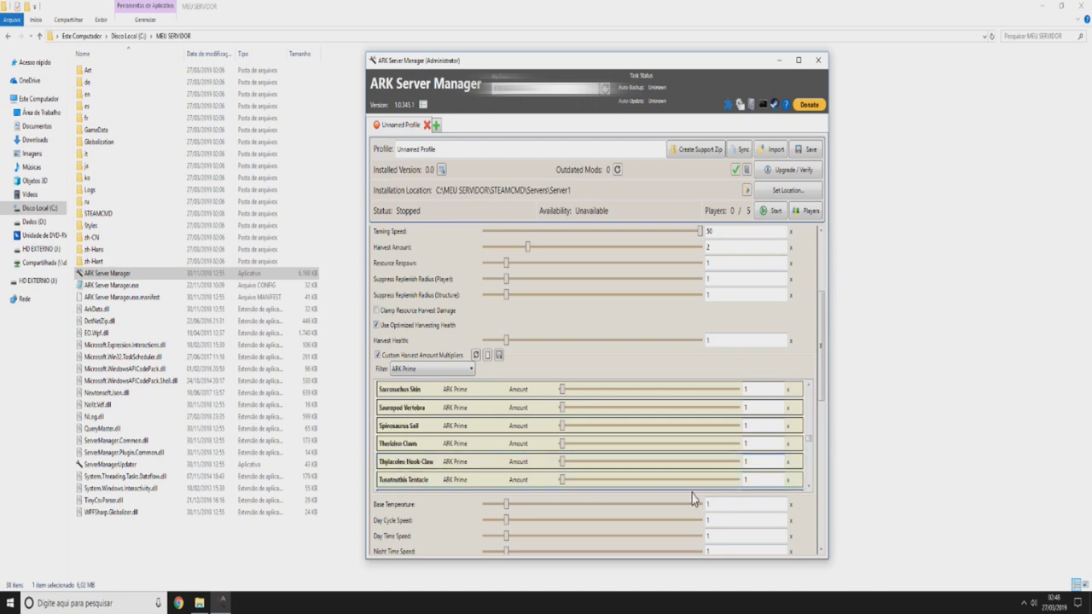
- Set Night Time Speed to 10 and tick Disable Weather - Fog
scroll(445, 528, "down", 4)
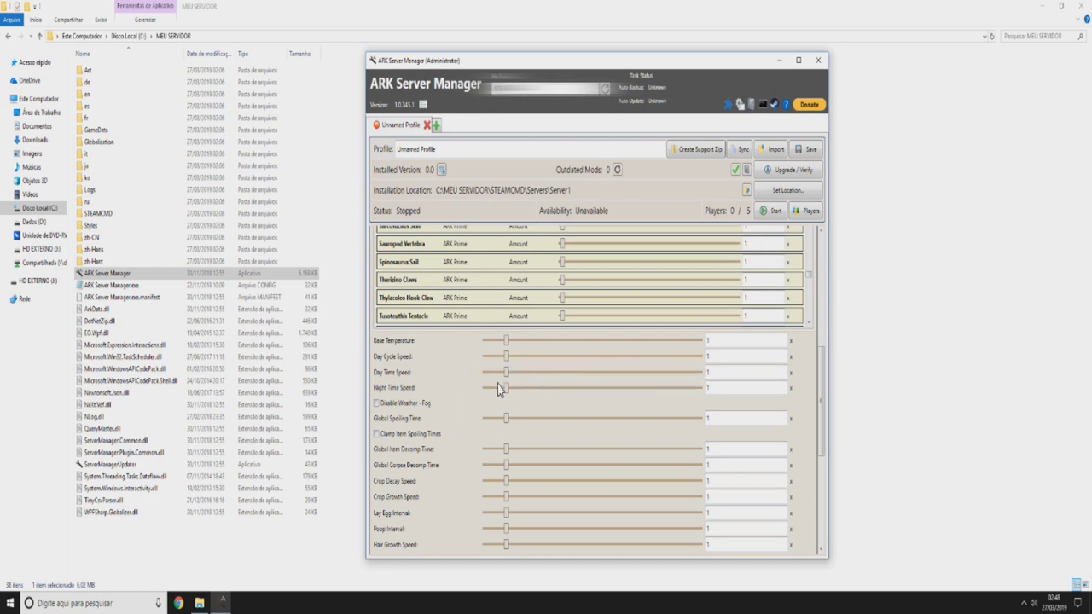
left_click(722, 387)
type("0")
left_click(462, 380)
- Drag the Crop Growth Speed slider up to 10 and commit the value
scroll(505, 385, "down", 1)
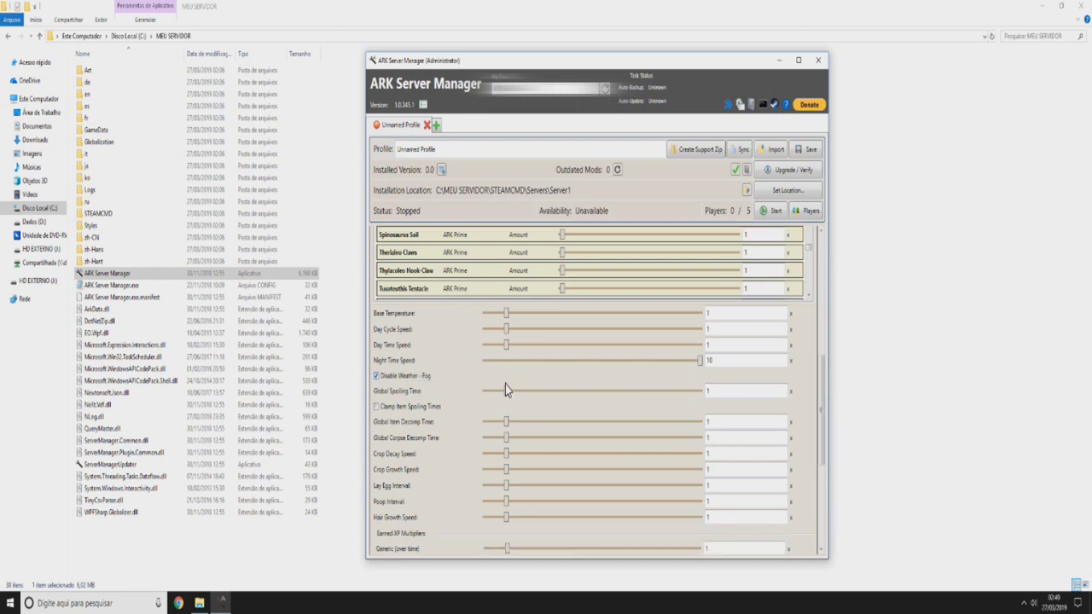
scroll(424, 385, "down", 1)
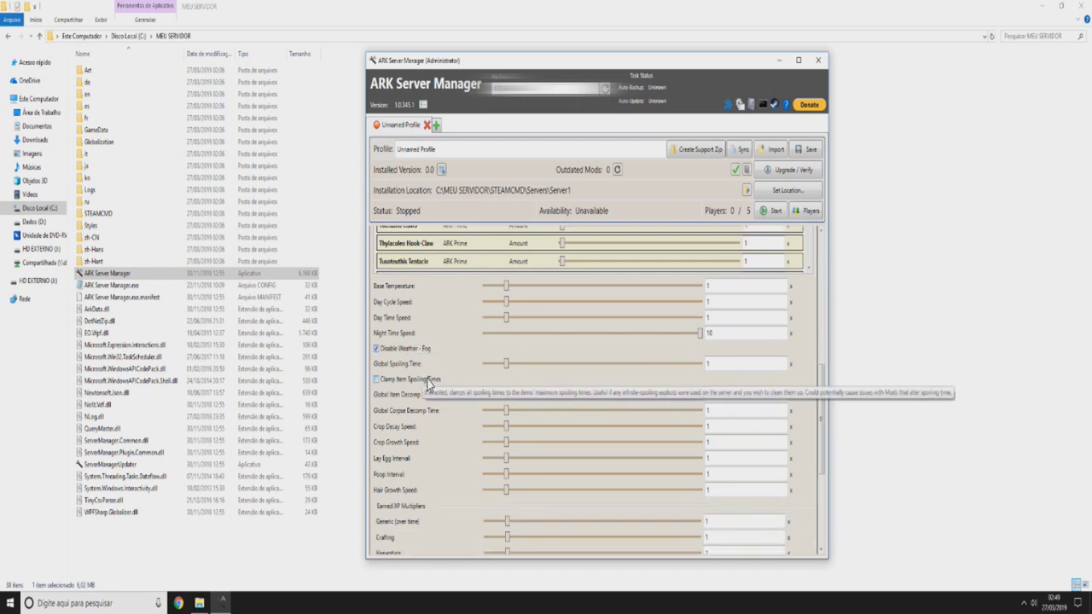
scroll(503, 322, "down", 2)
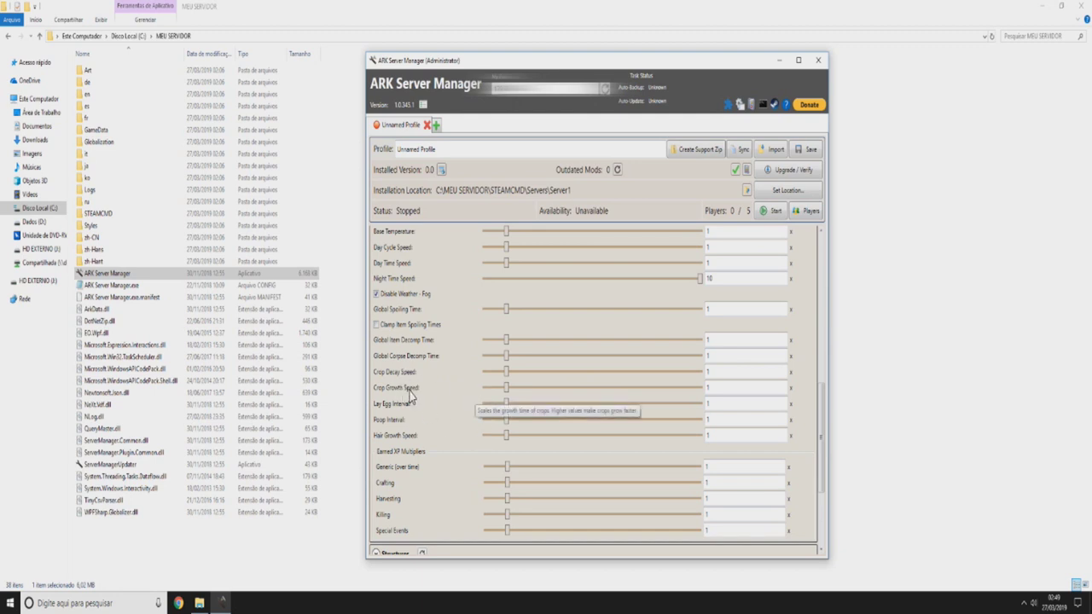
left_click_drag(508, 390, 713, 390)
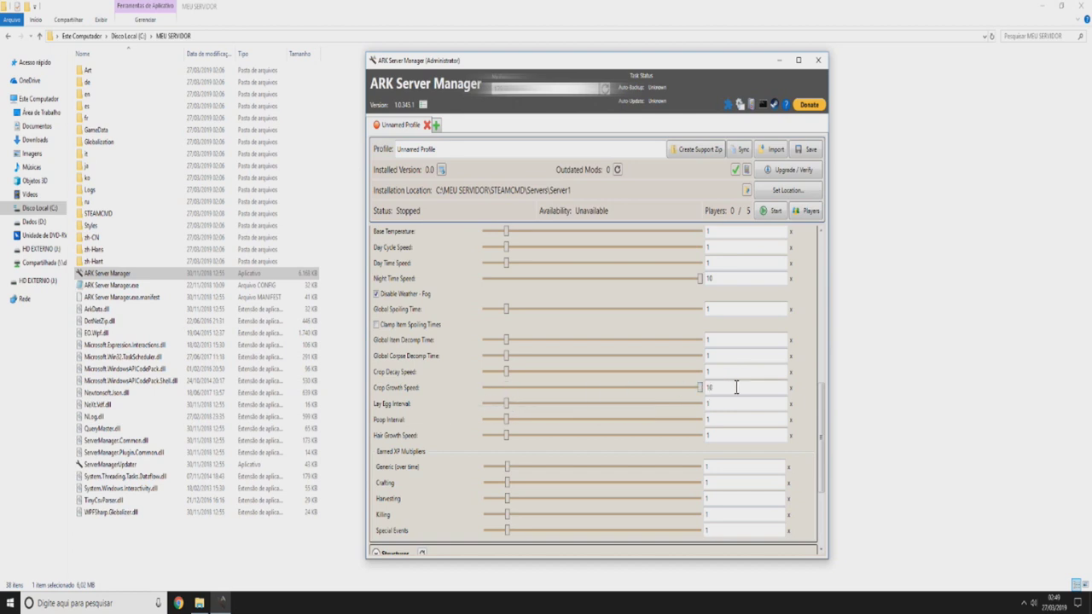
double_click(720, 385)
left_click(469, 409)
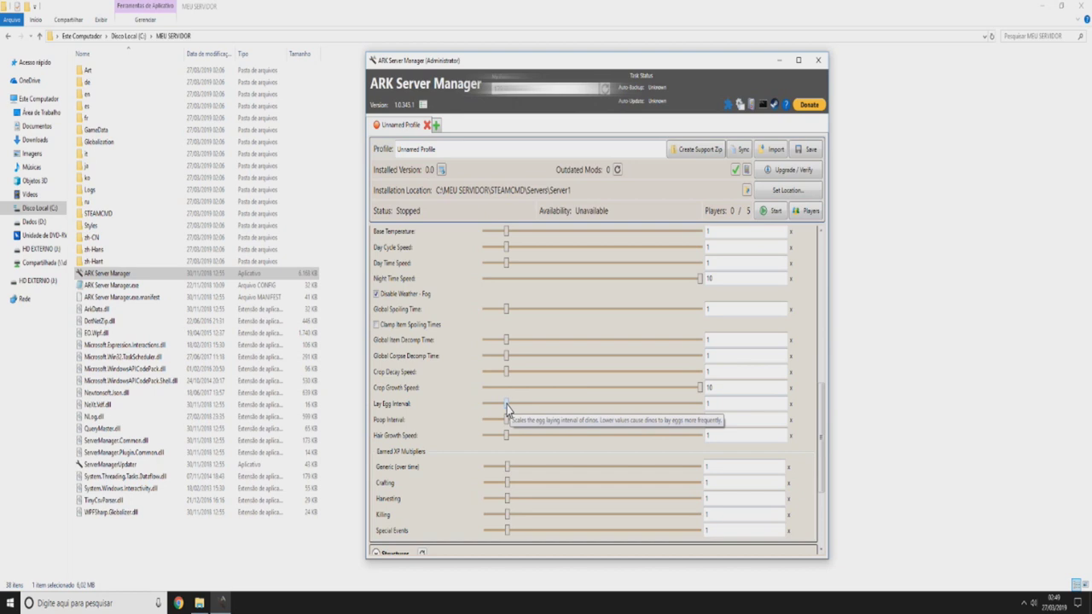
scroll(506, 407, "down", 1)
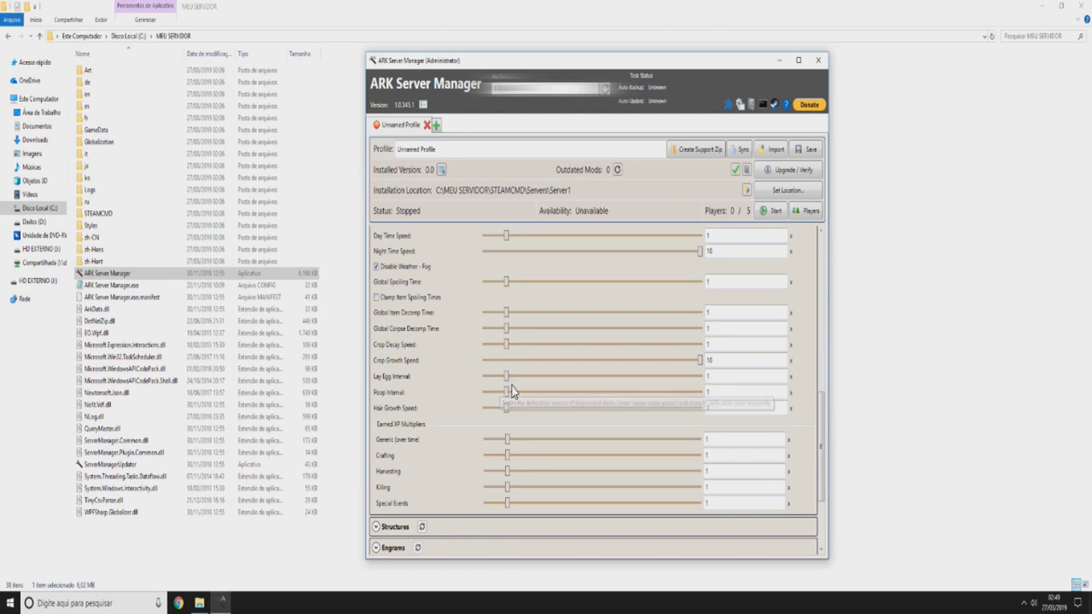
scroll(512, 390, "down", 1)
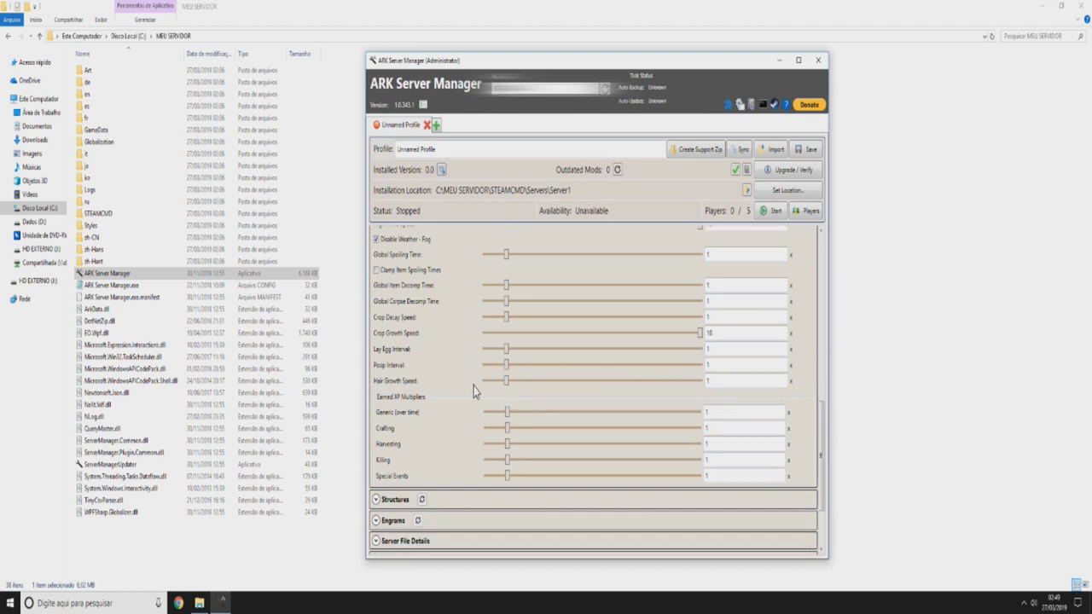
scroll(512, 375, "down", 3)
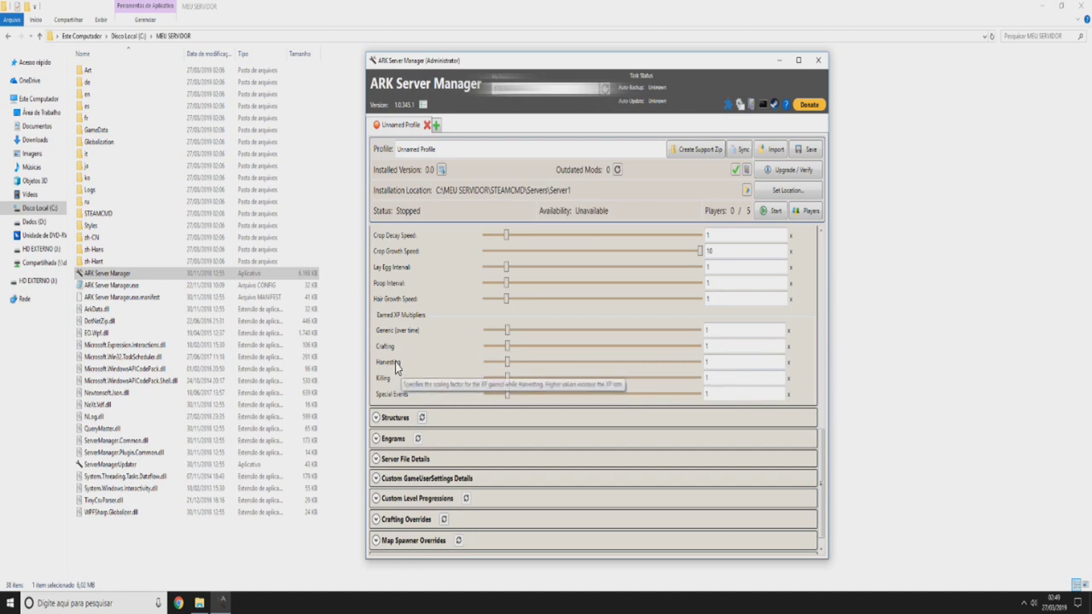
- Return the Harvesting XP multiplier from 100 to 1, then scroll back up
left_click(710, 363)
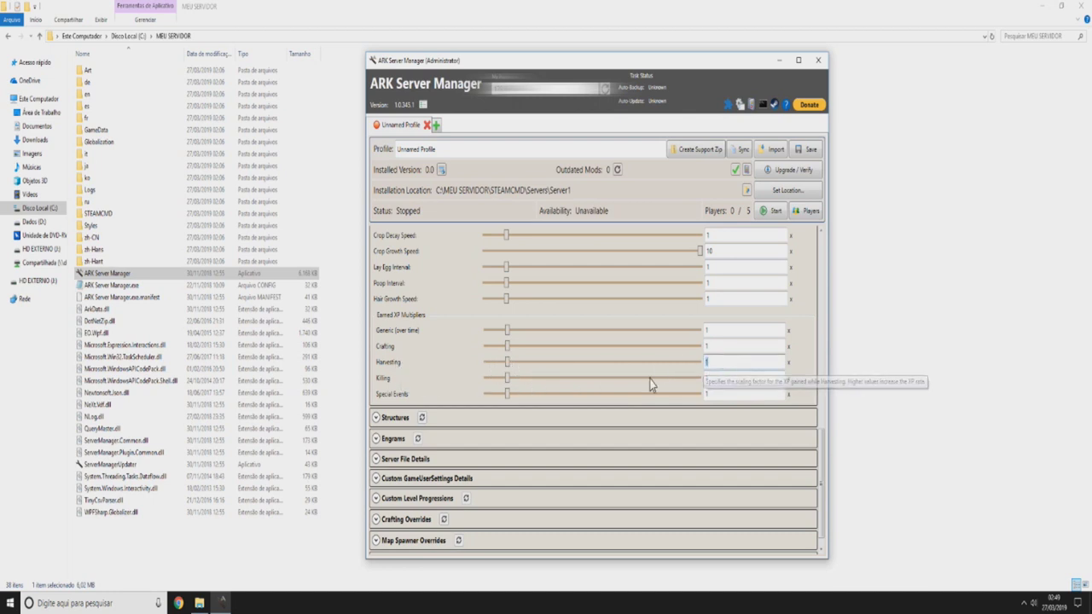
key("Tab")
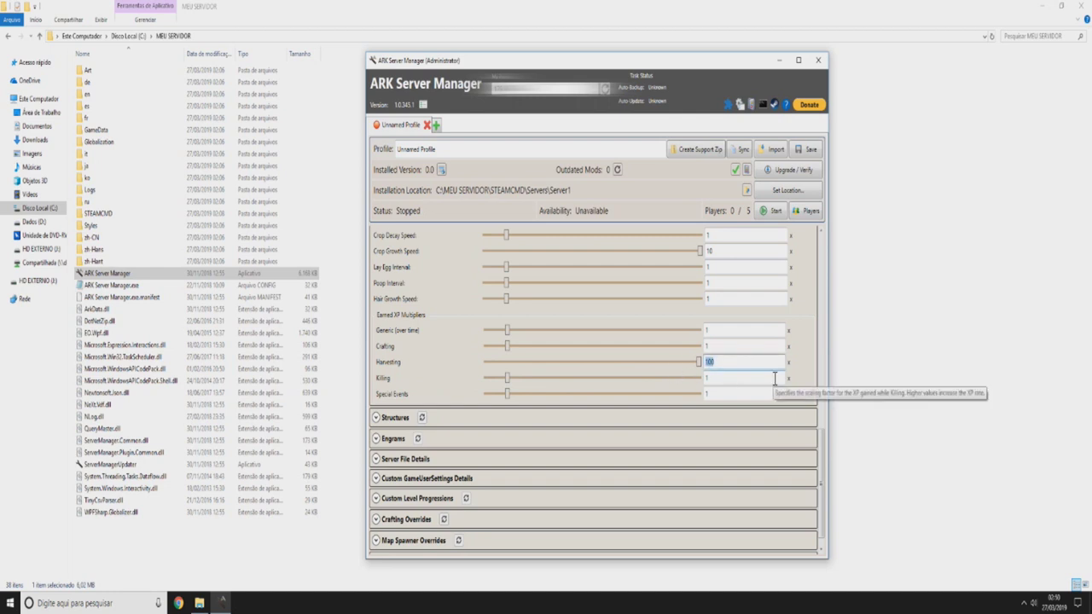
key("Tab")
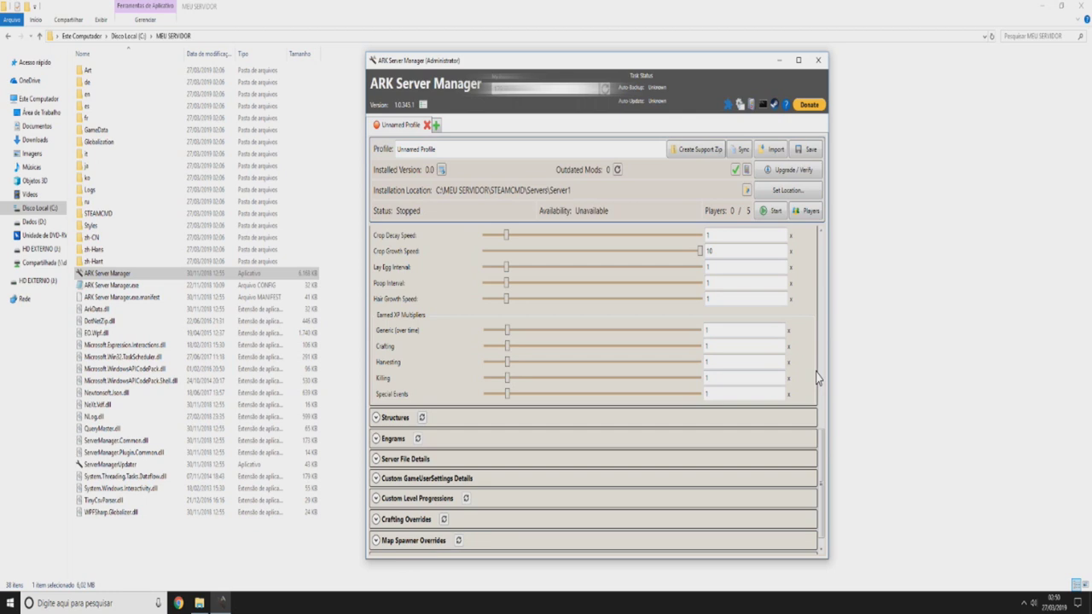
scroll(616, 480, "down", 1)
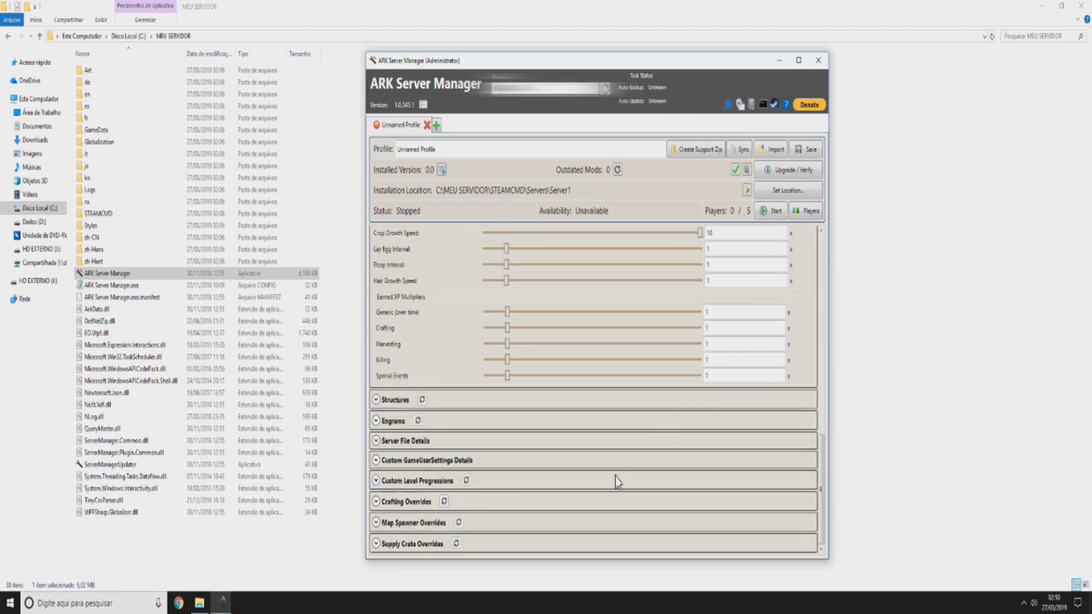
scroll(614, 475, "up", 10)
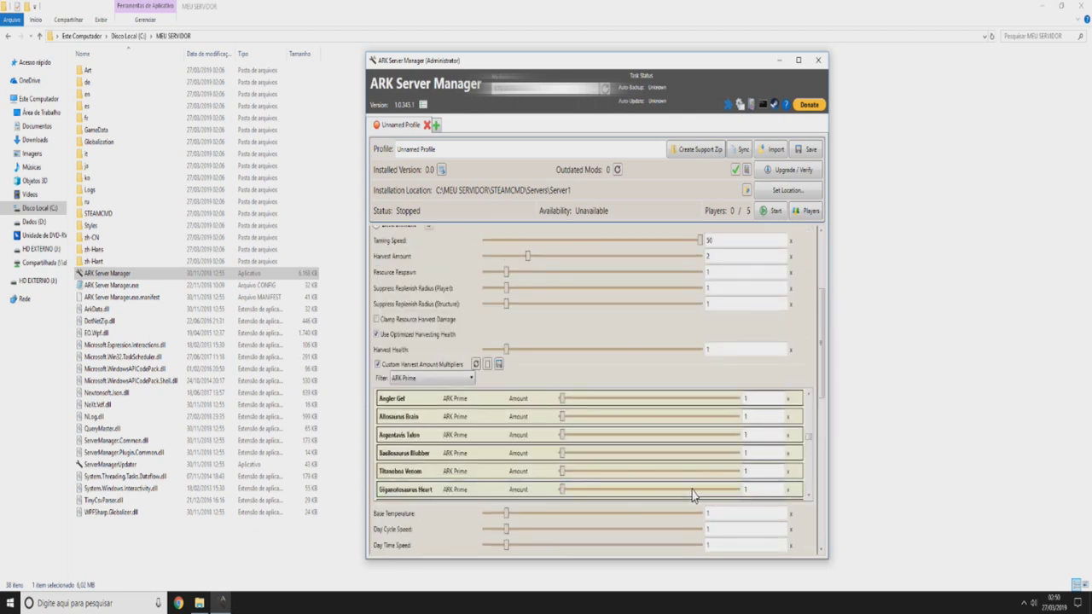
scroll(667, 362, "up", 3)
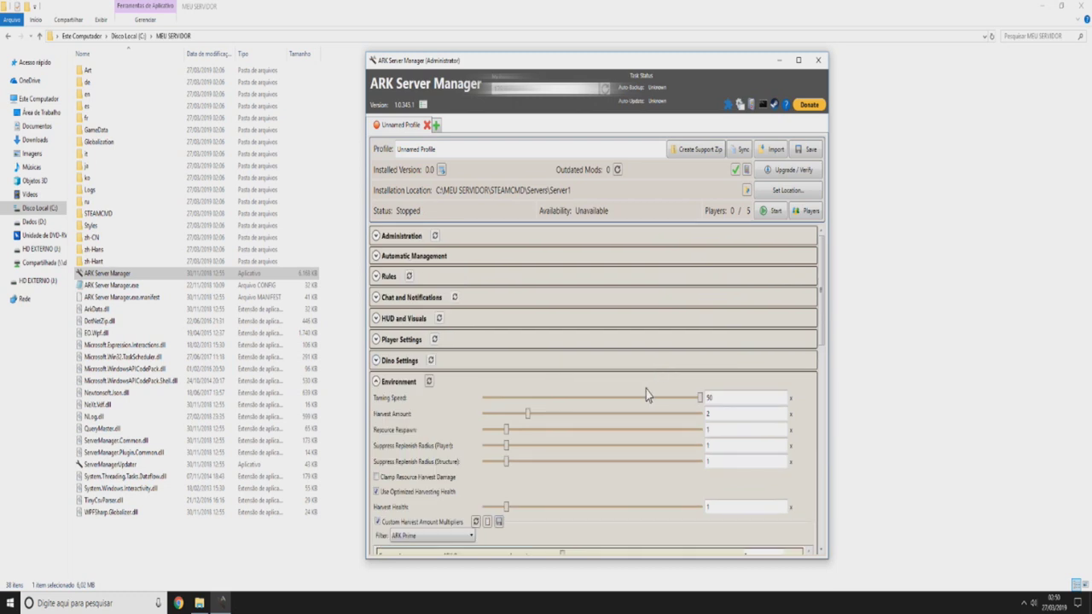
- Collapse Environment and replace 'Unnamed Profile' with 'HAWK SERVER' as the profile name
left_click(376, 382)
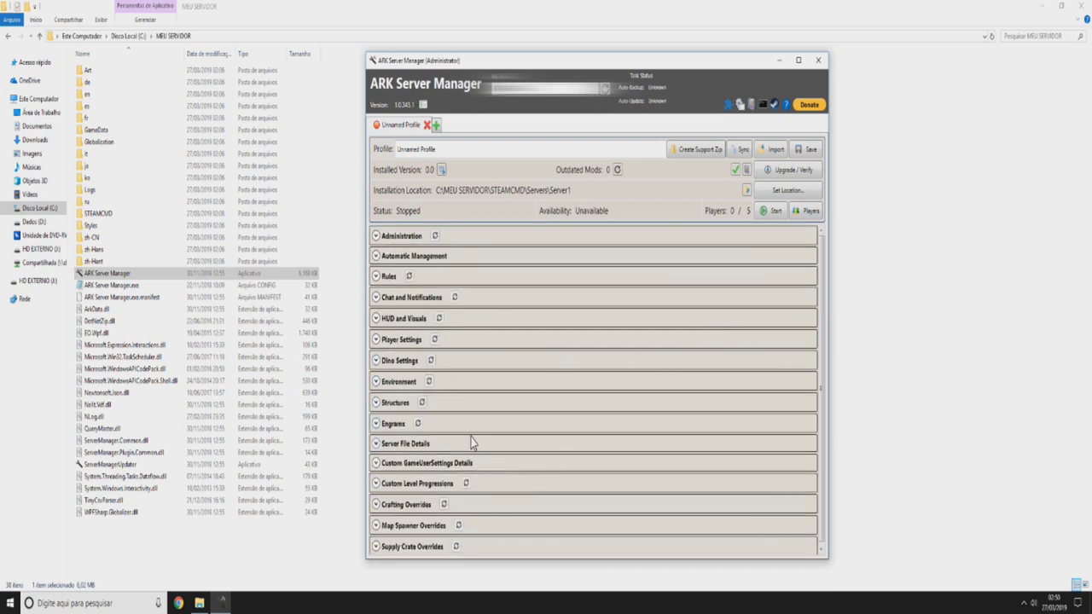
left_click(452, 148)
key("ctrl+a")
type("r")
type("AWK SERVER")
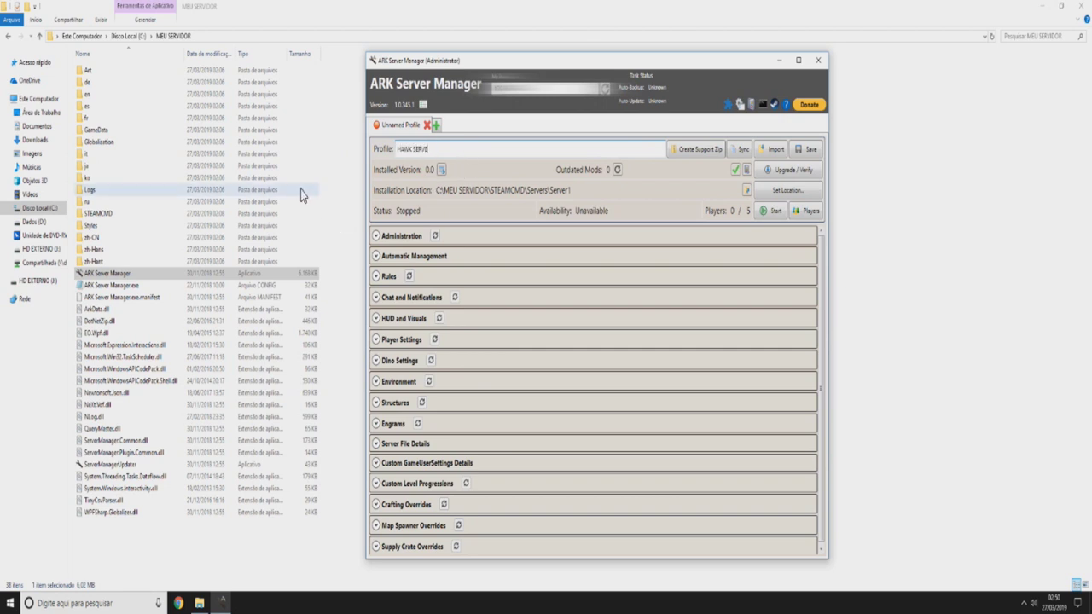
left_click(399, 236)
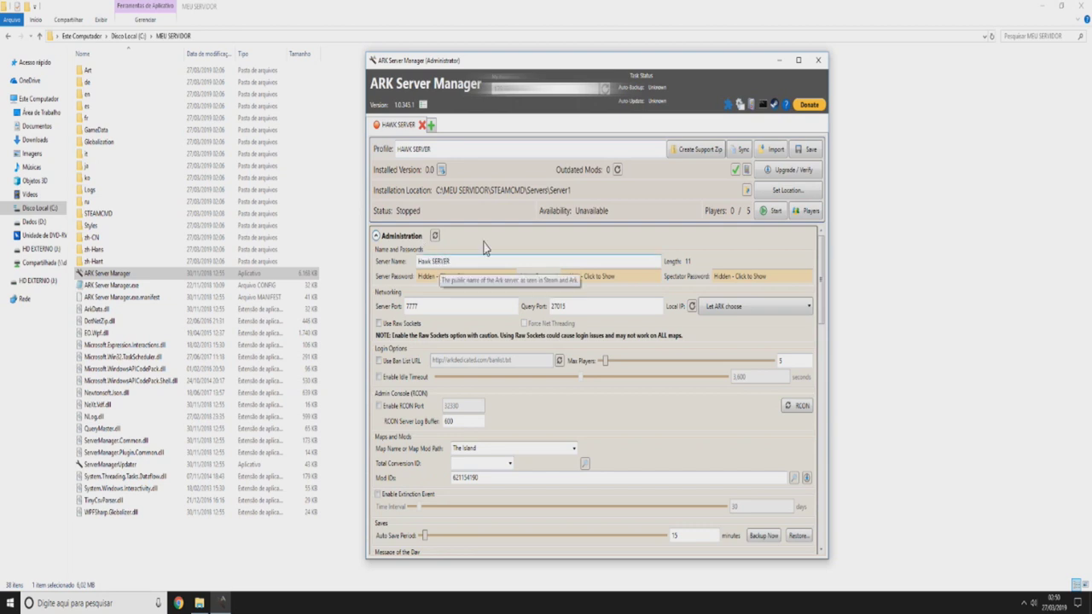
left_click(400, 237)
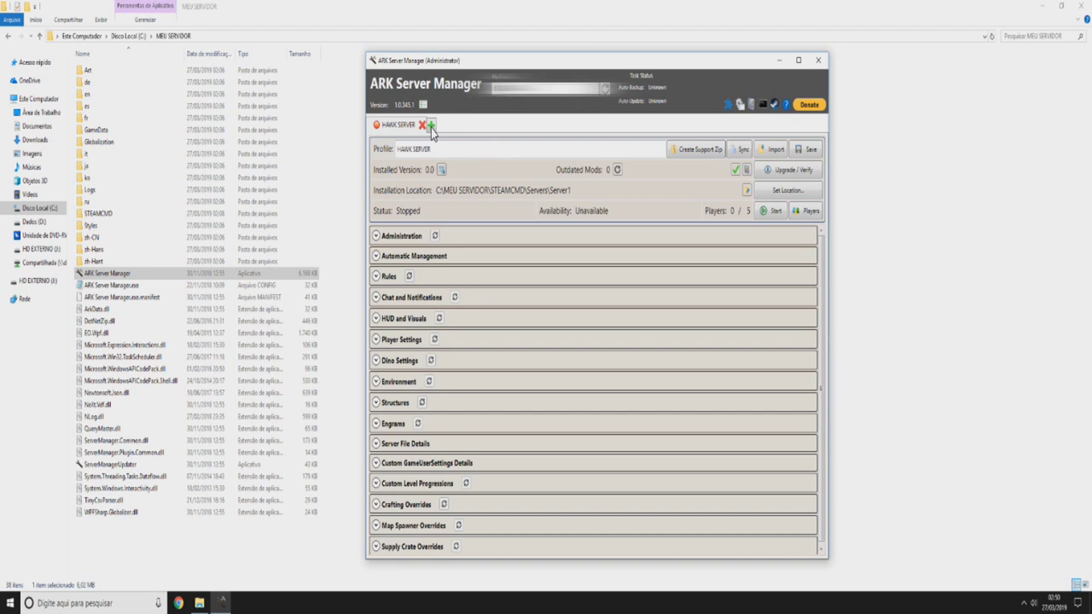
- Save the HAWK SERVER profile and start the server, raising the mod validation warning
triple_click(480, 145)
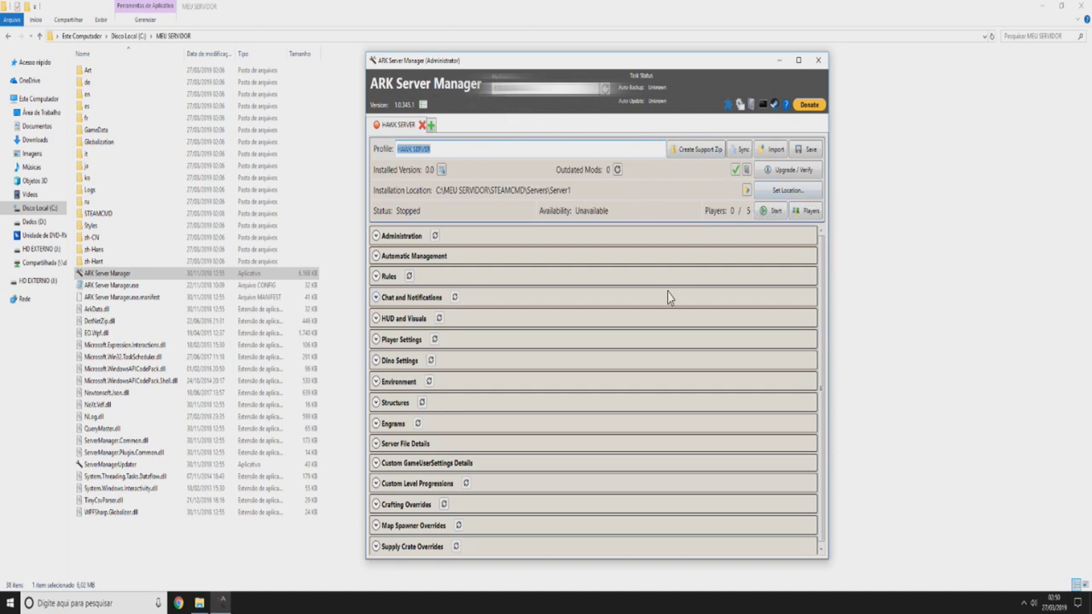
left_click(810, 150)
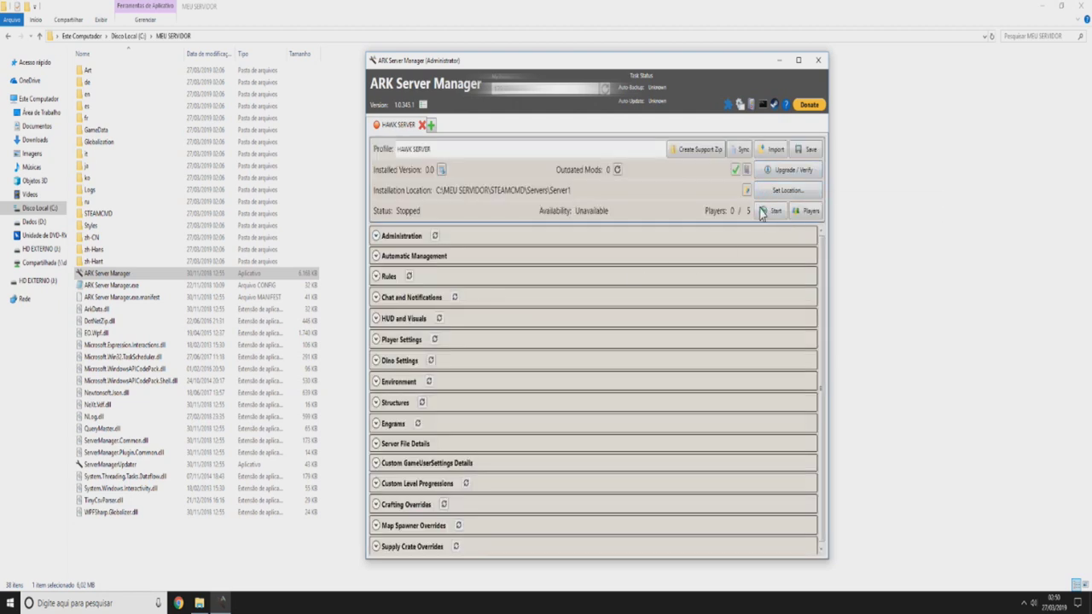
left_click(772, 211)
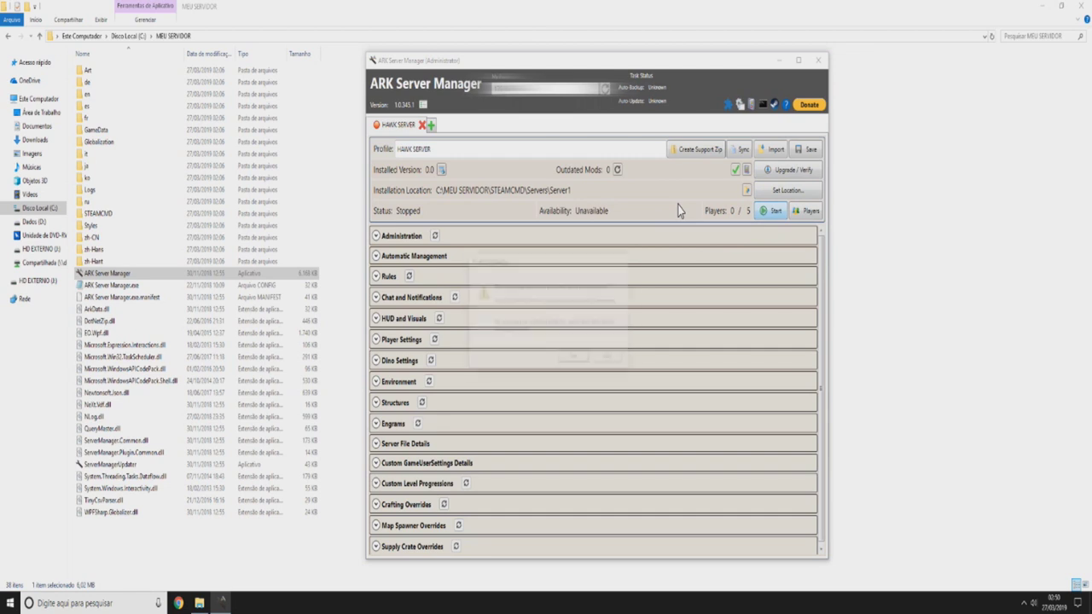
- Decline the mod warning and delete mod ID 621154190 from the Administration Mod IDs field
left_click(608, 359)
left_click(398, 237)
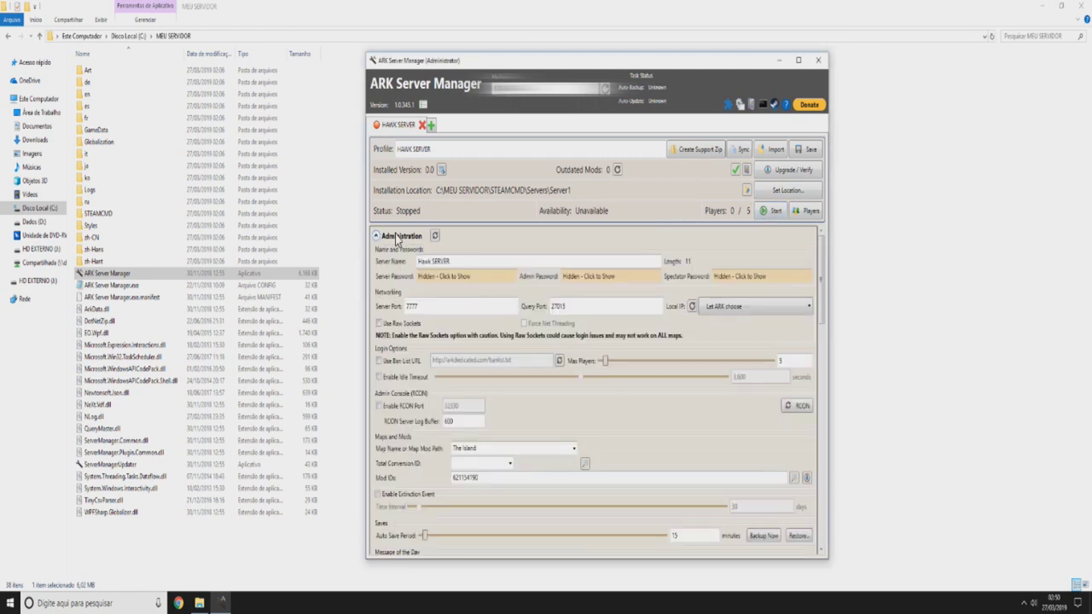
scroll(546, 376, "down", 1)
left_click(480, 424)
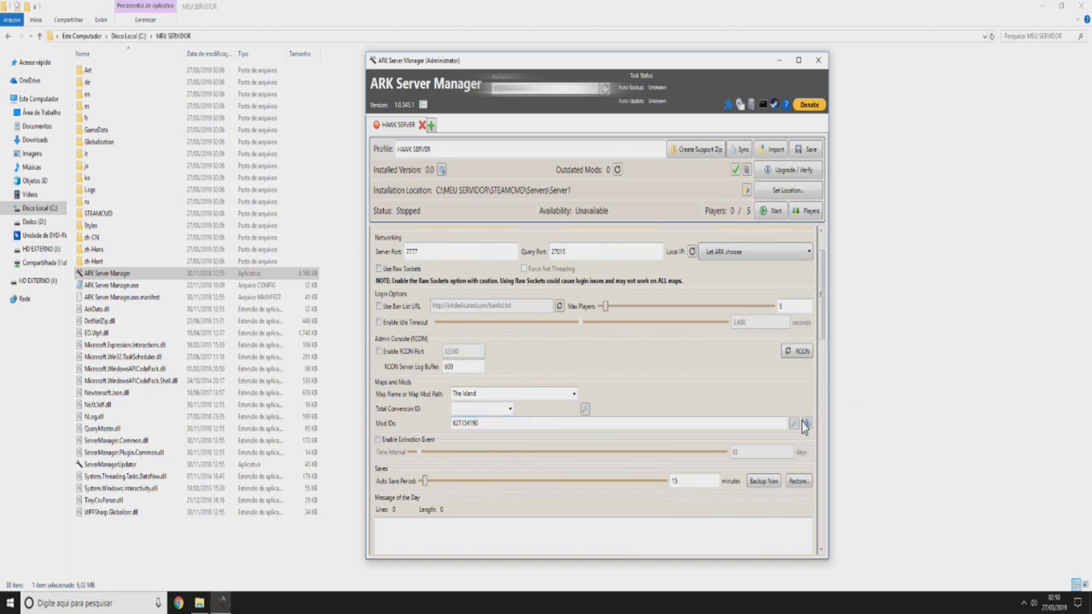
scroll(778, 418, "up", 1)
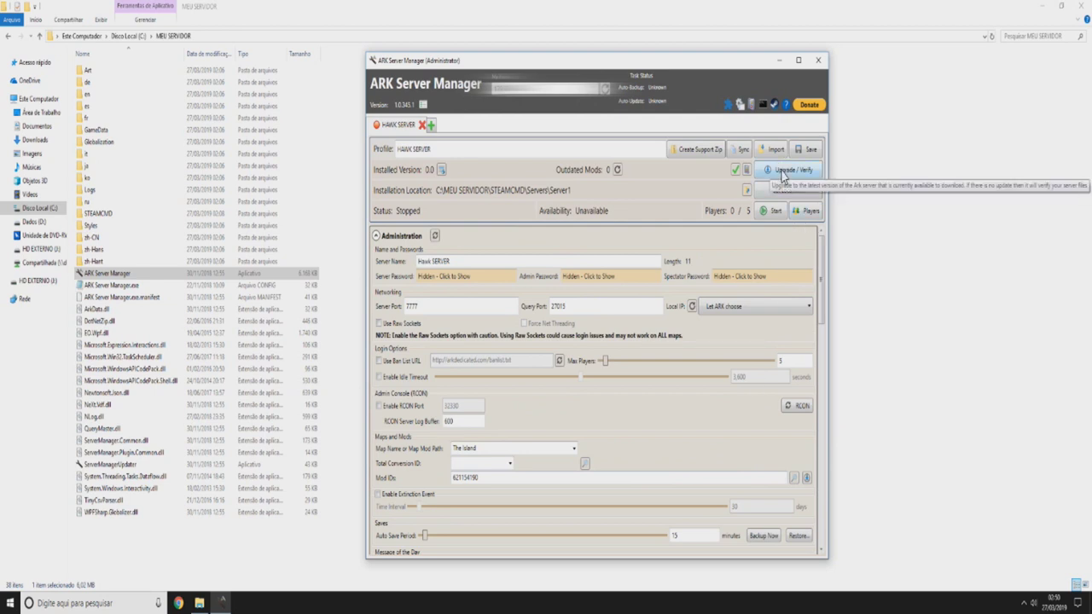
scroll(609, 421, "down", 1)
left_click_drag(541, 424, 410, 442)
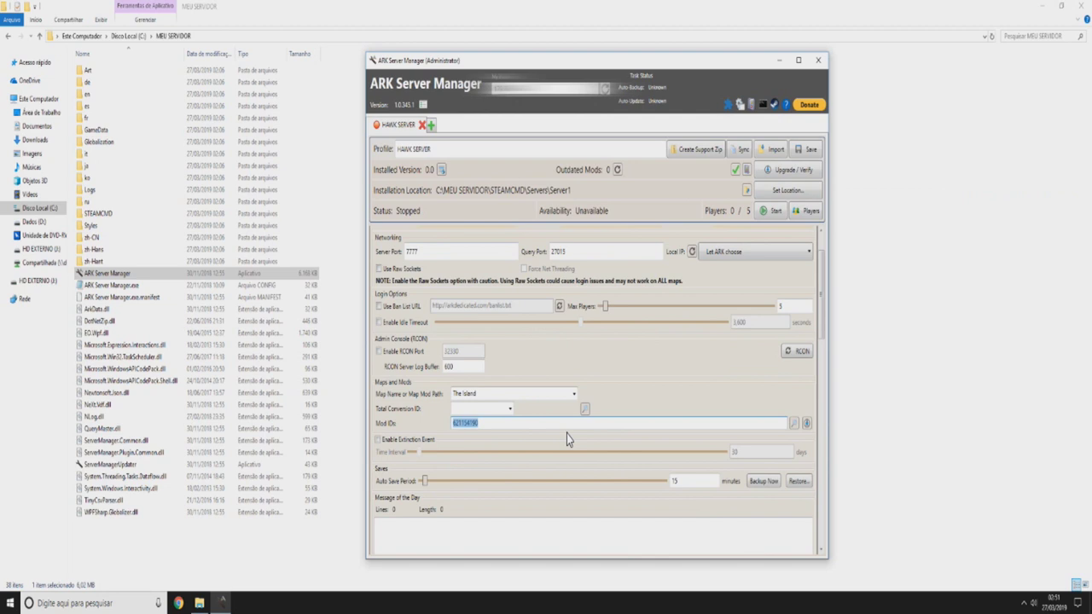
key("BackSpace")
- Save the HAWK SERVER profile again without the mod
scroll(630, 382, "up", 1)
left_click(806, 149)
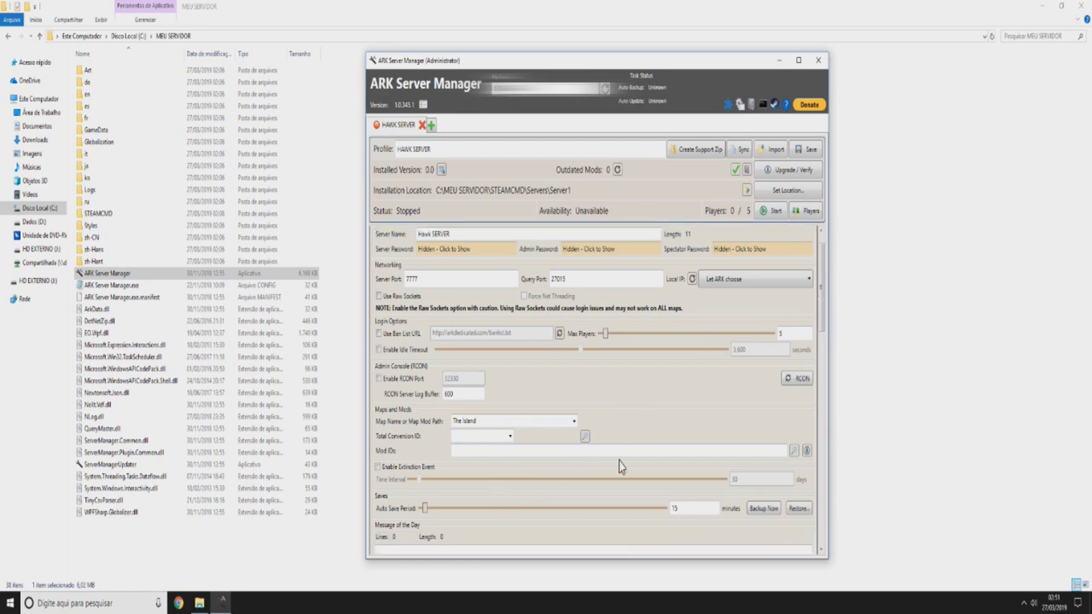
scroll(665, 390, "up", 1)
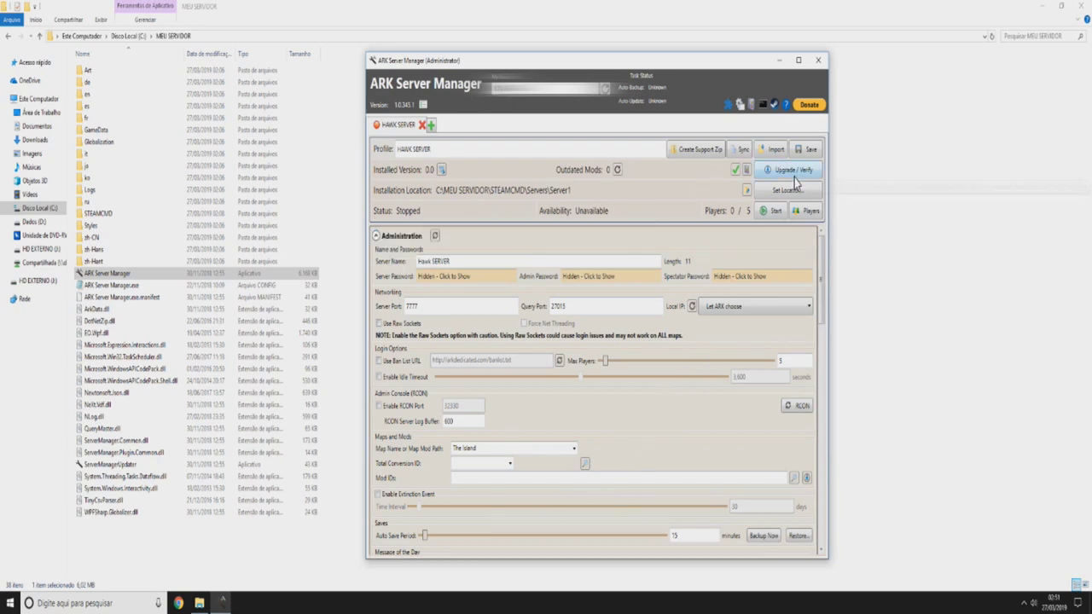
- Launch the HAWK SERVER server with the Start button in the profile header
left_click(769, 213)
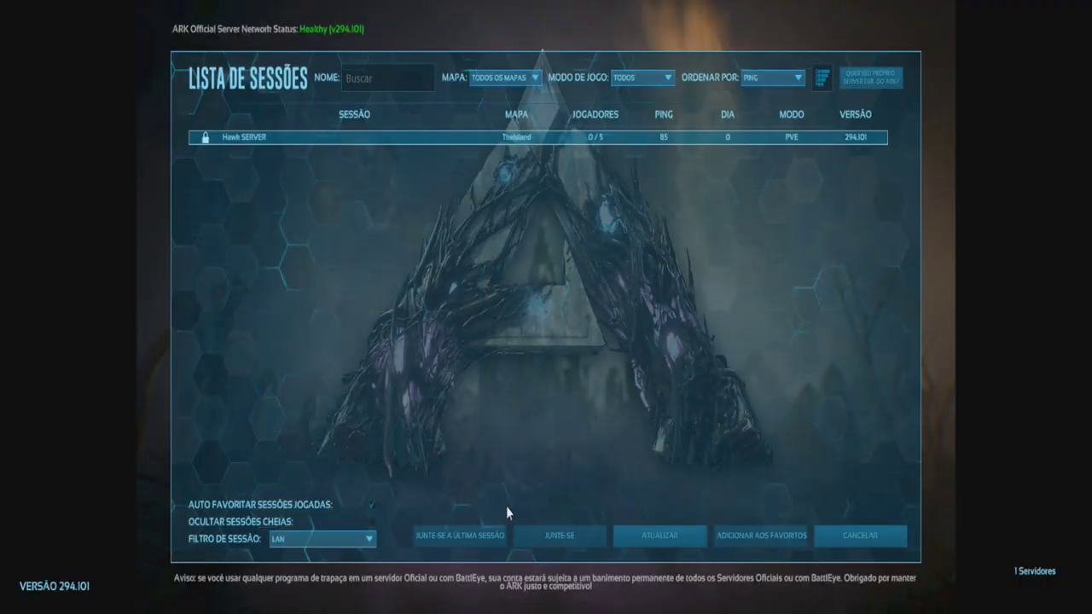
- Go to Entrar no Ark's session list and set Filtro de Sessão to LAN
left_click(840, 535)
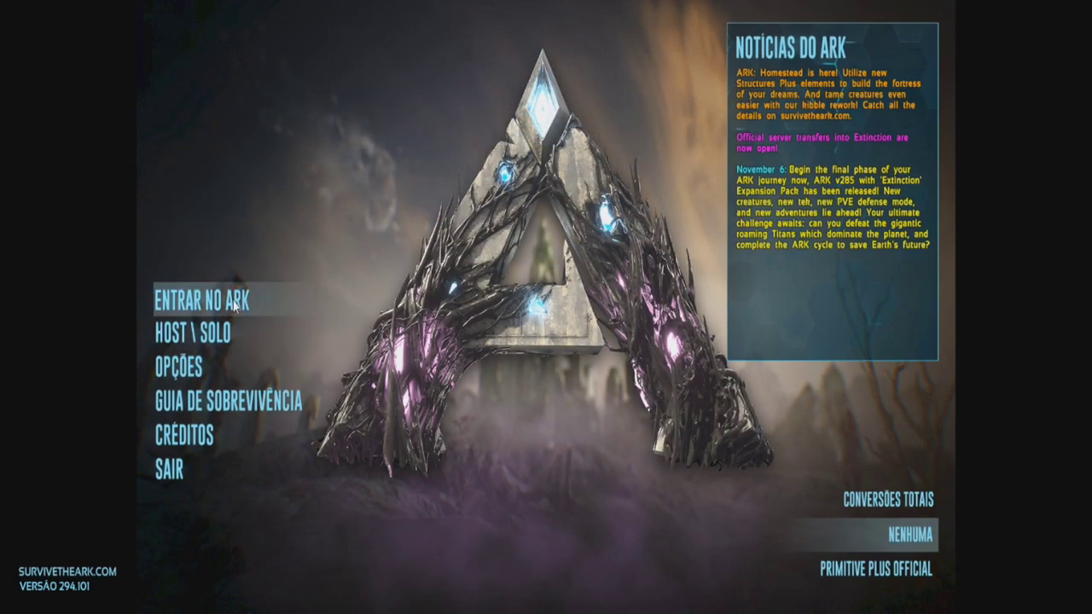
left_click(221, 305)
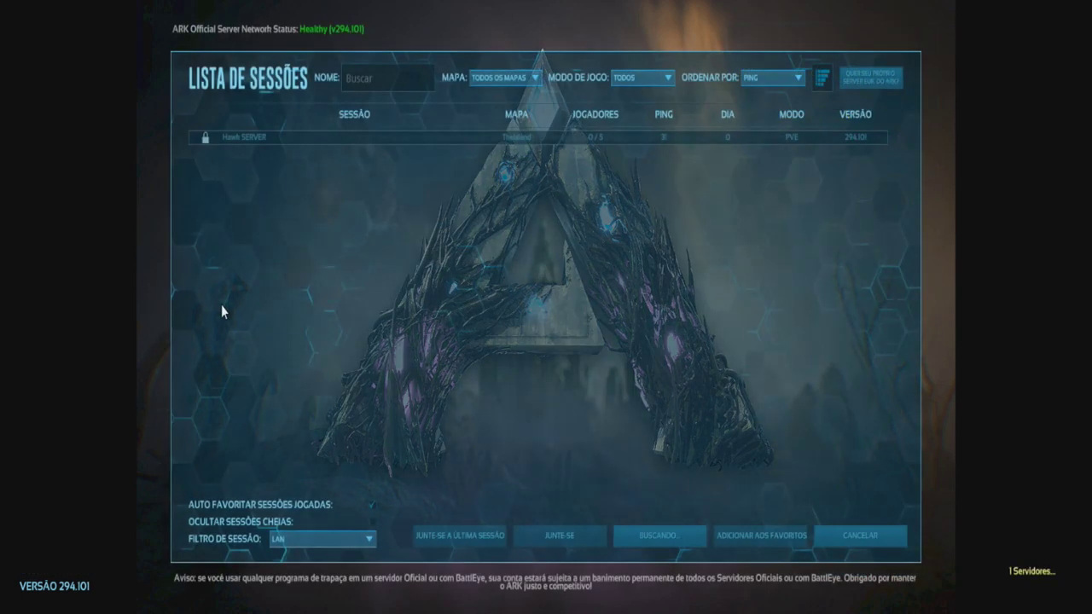
left_click(334, 540)
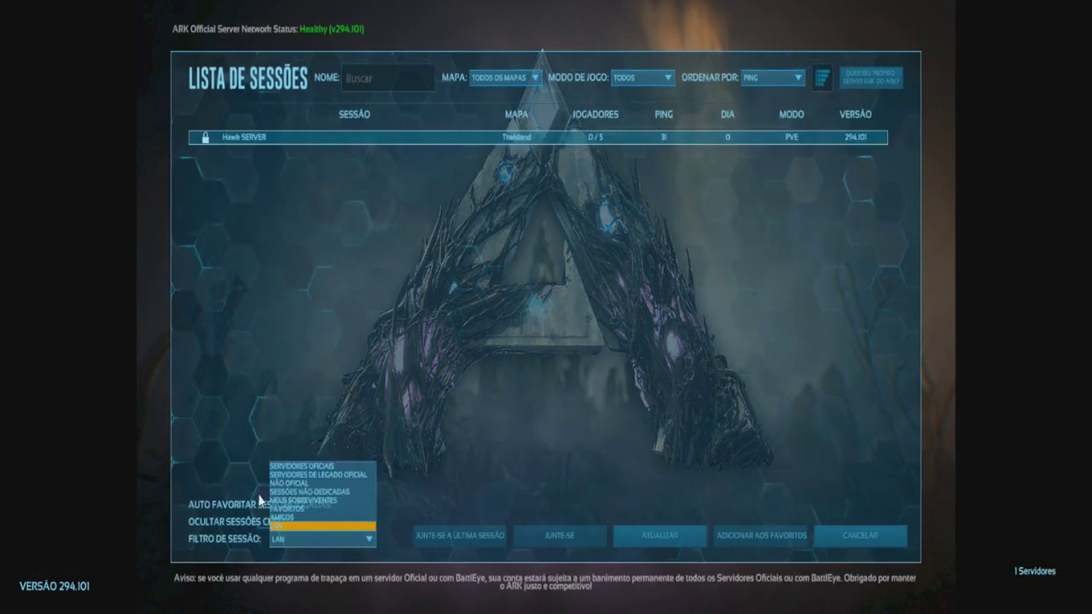
left_click(329, 544)
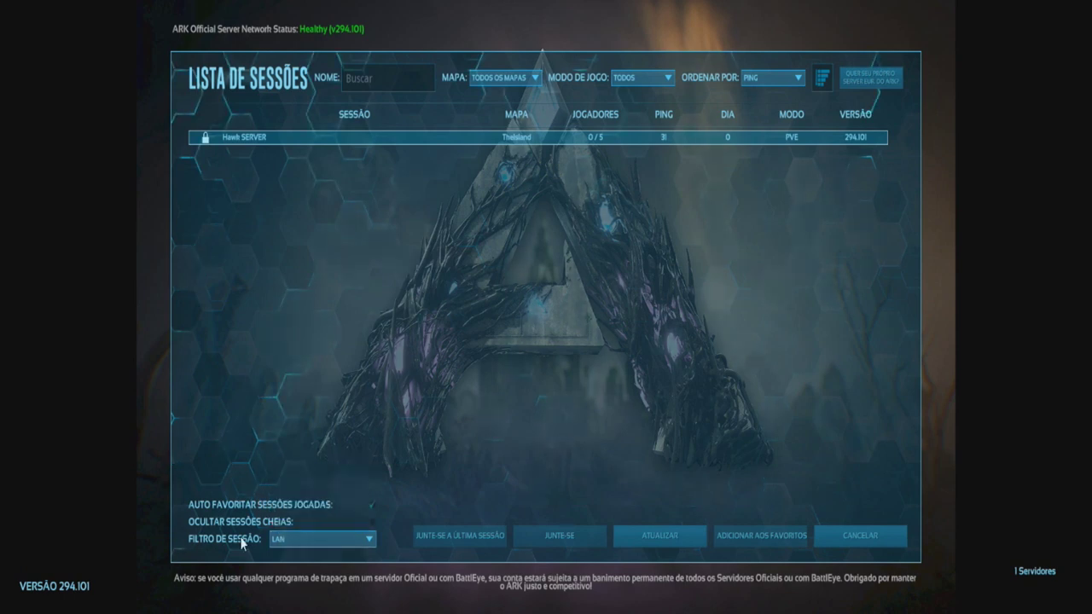
left_click(283, 547)
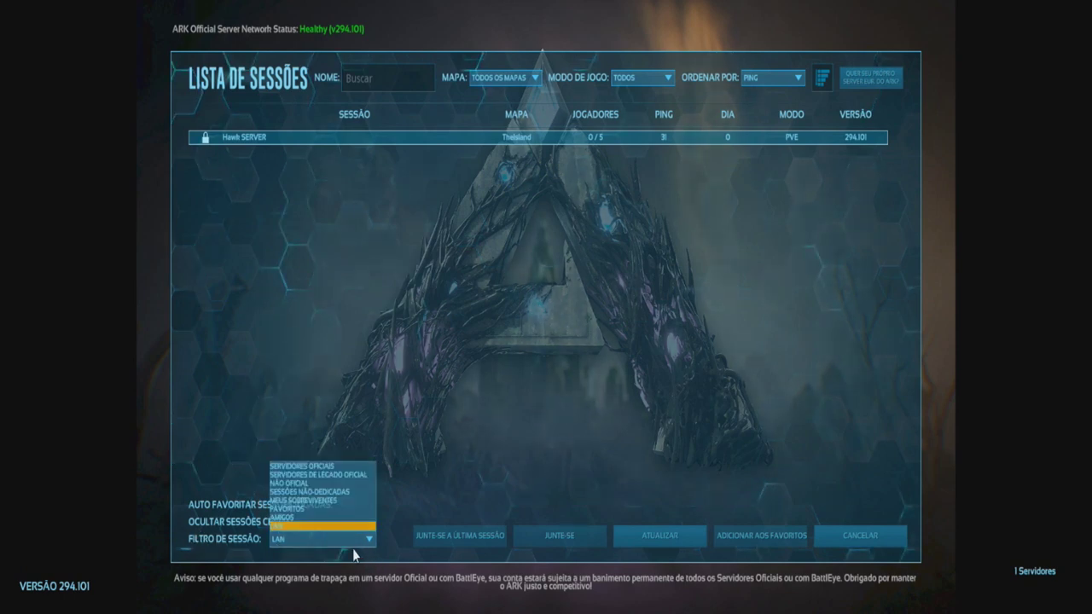
left_click(291, 517)
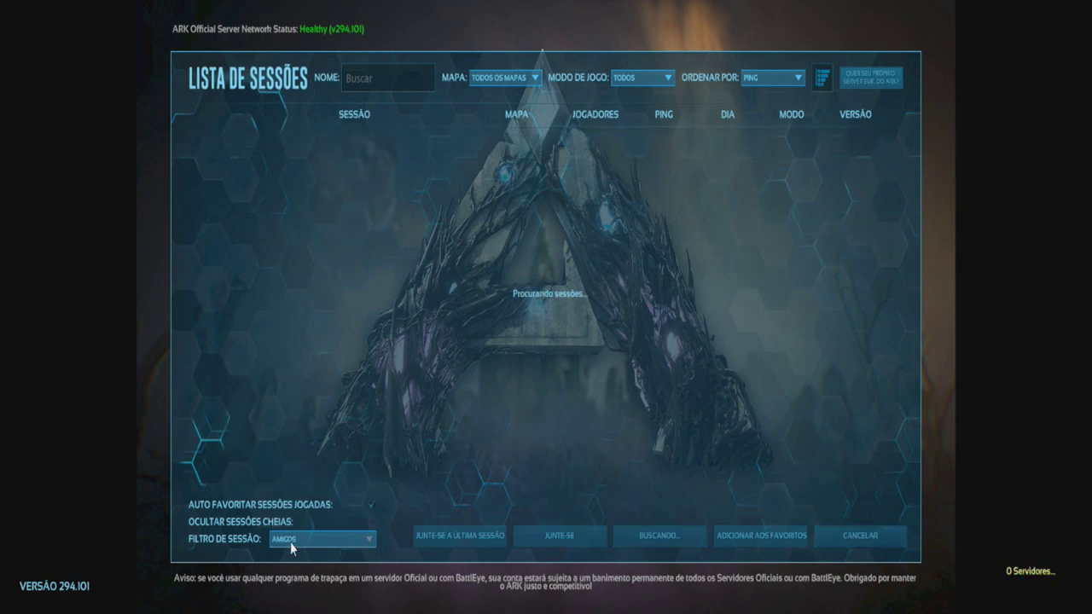
left_click(341, 539)
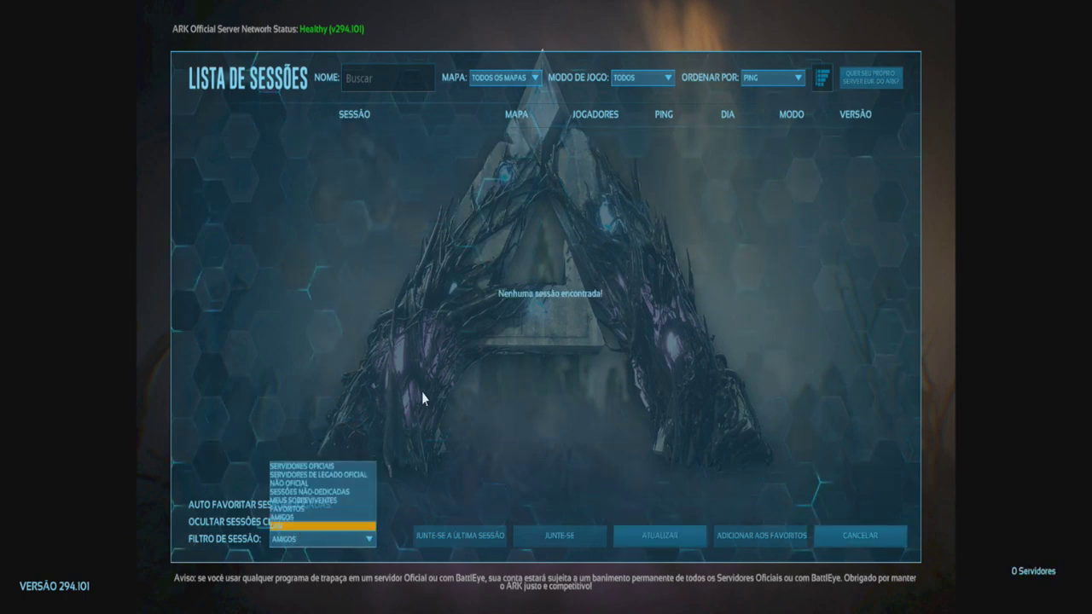
left_click(312, 526)
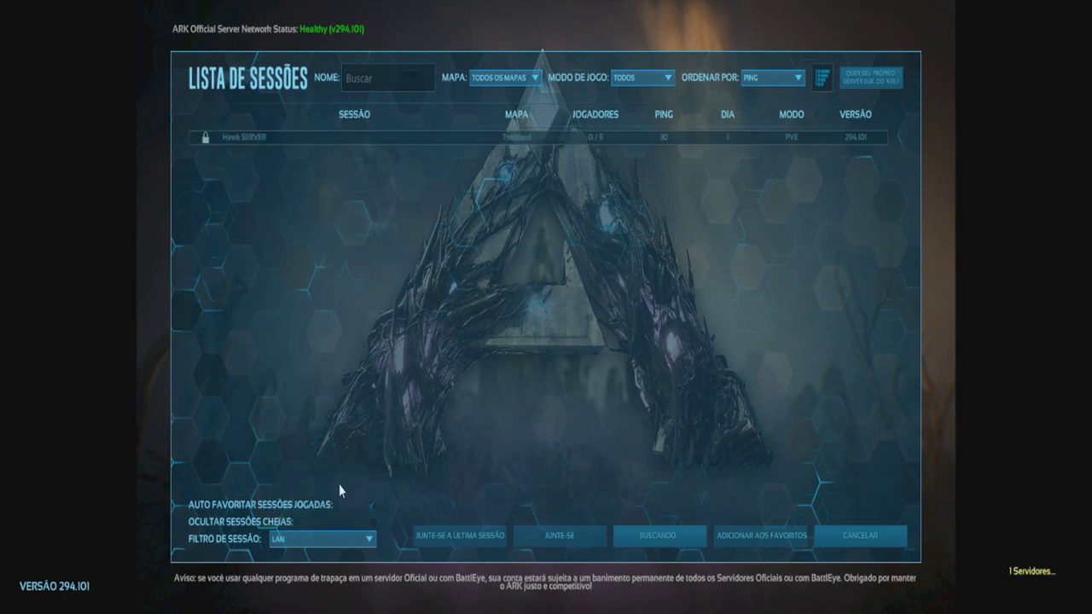
- Join the Hawk SERVER session, entering the server password and accepting
double_click(314, 137)
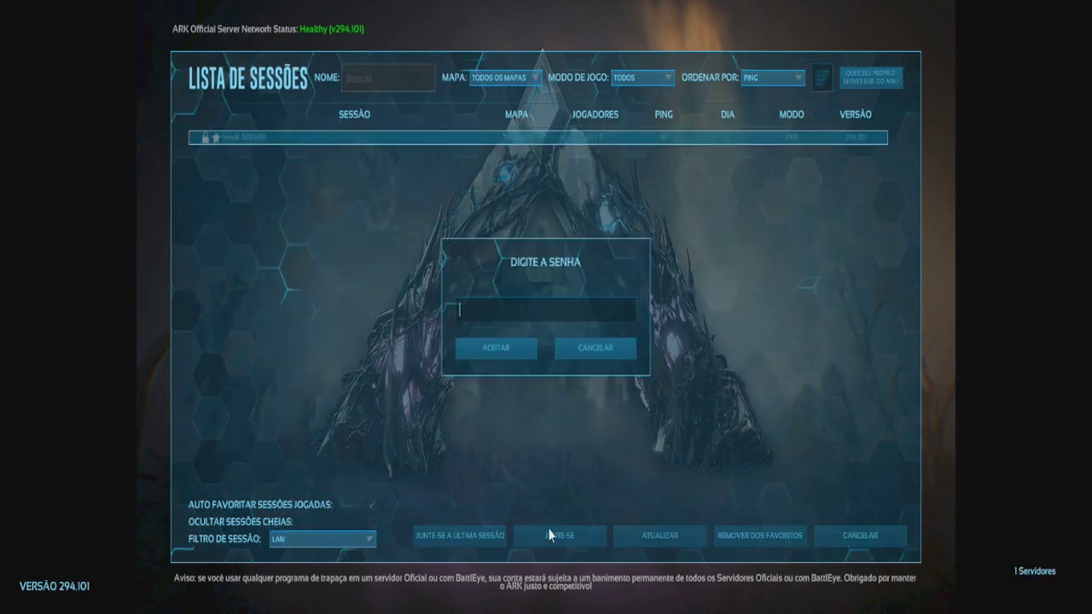
type("***")
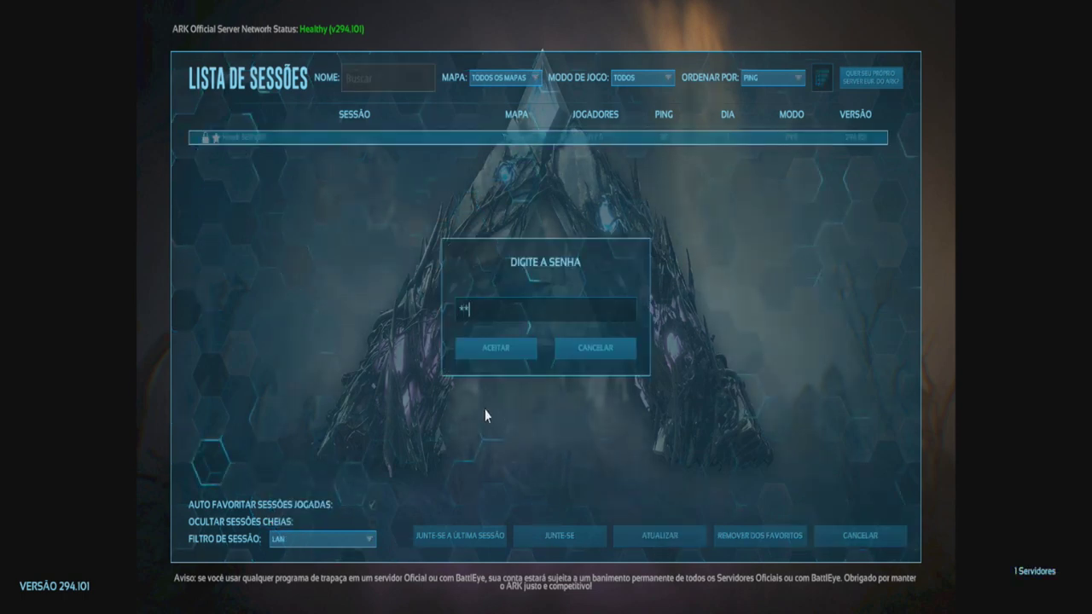
type("***")
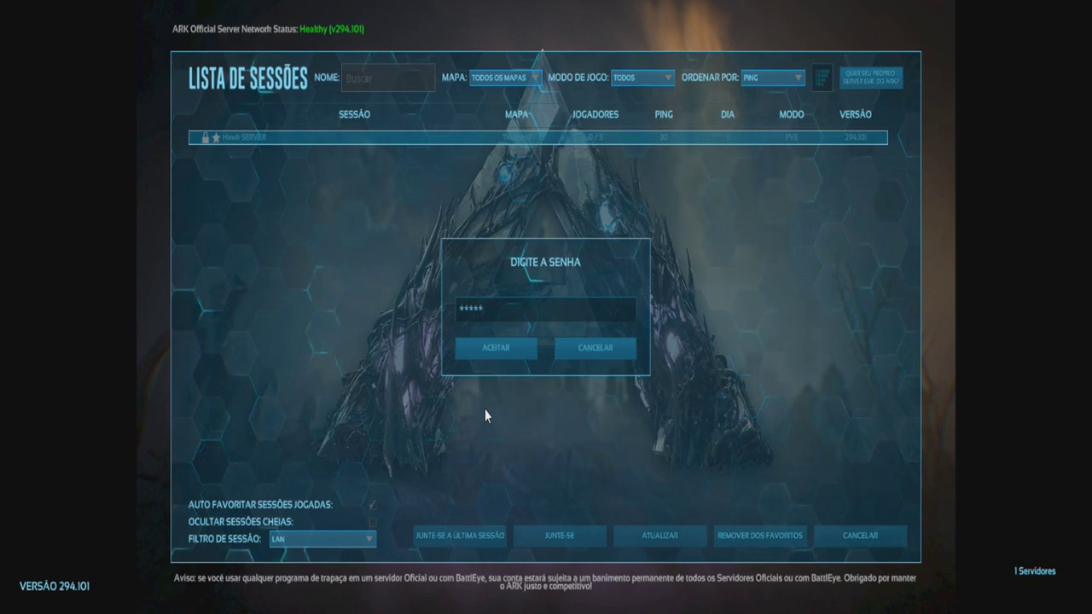
left_click(504, 342)
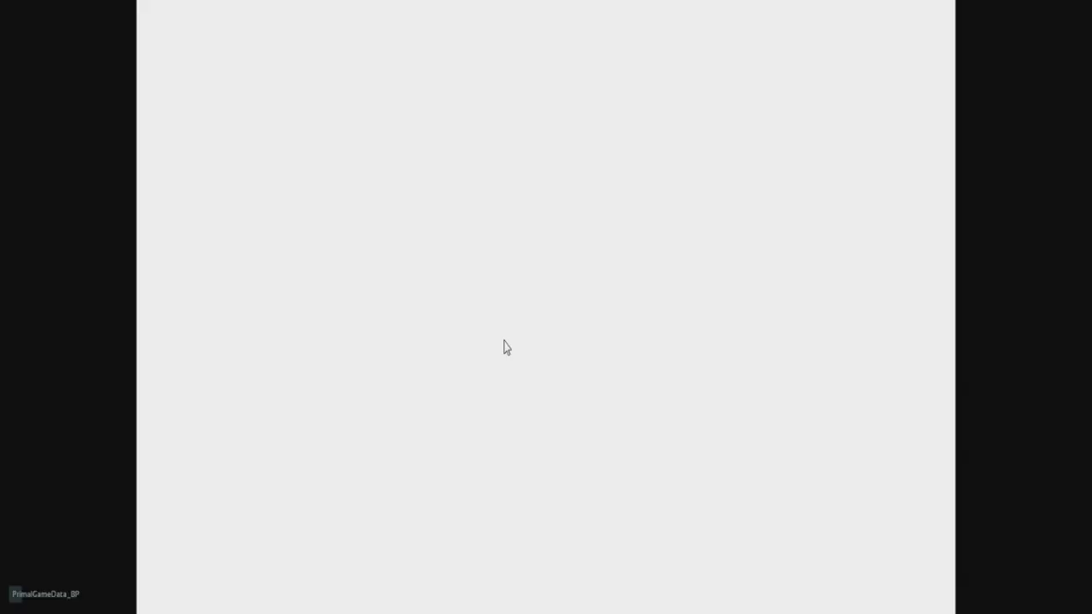